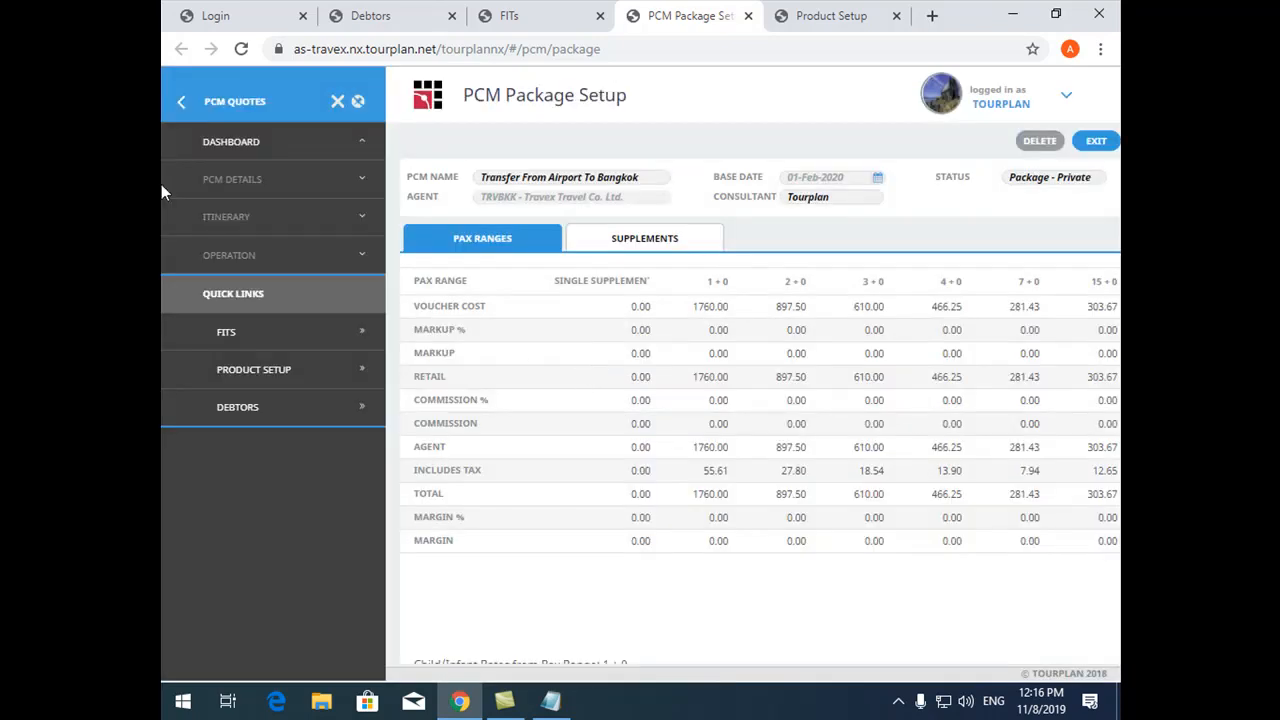
- Open the itinerary of the Transfer From Airport To Bangkok package and review its service lines and base date
click(252, 214)
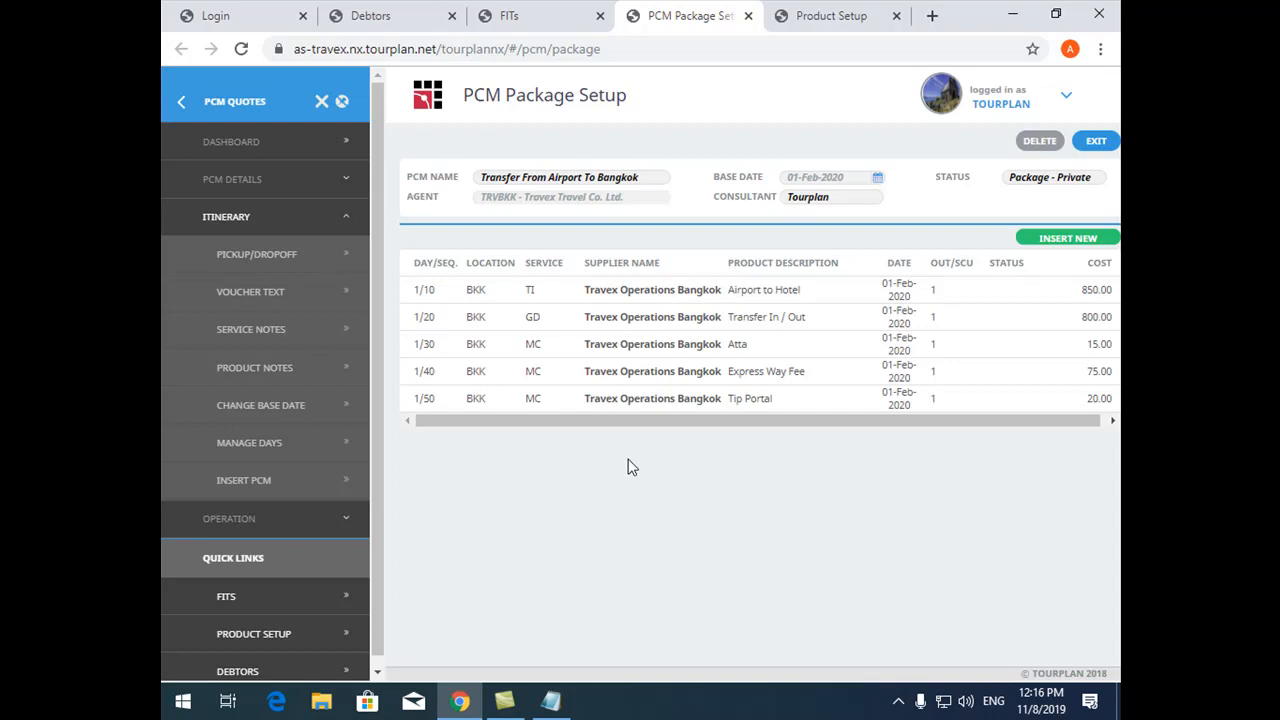
click(262, 182)
click(242, 445)
drag(855, 177, 757, 175)
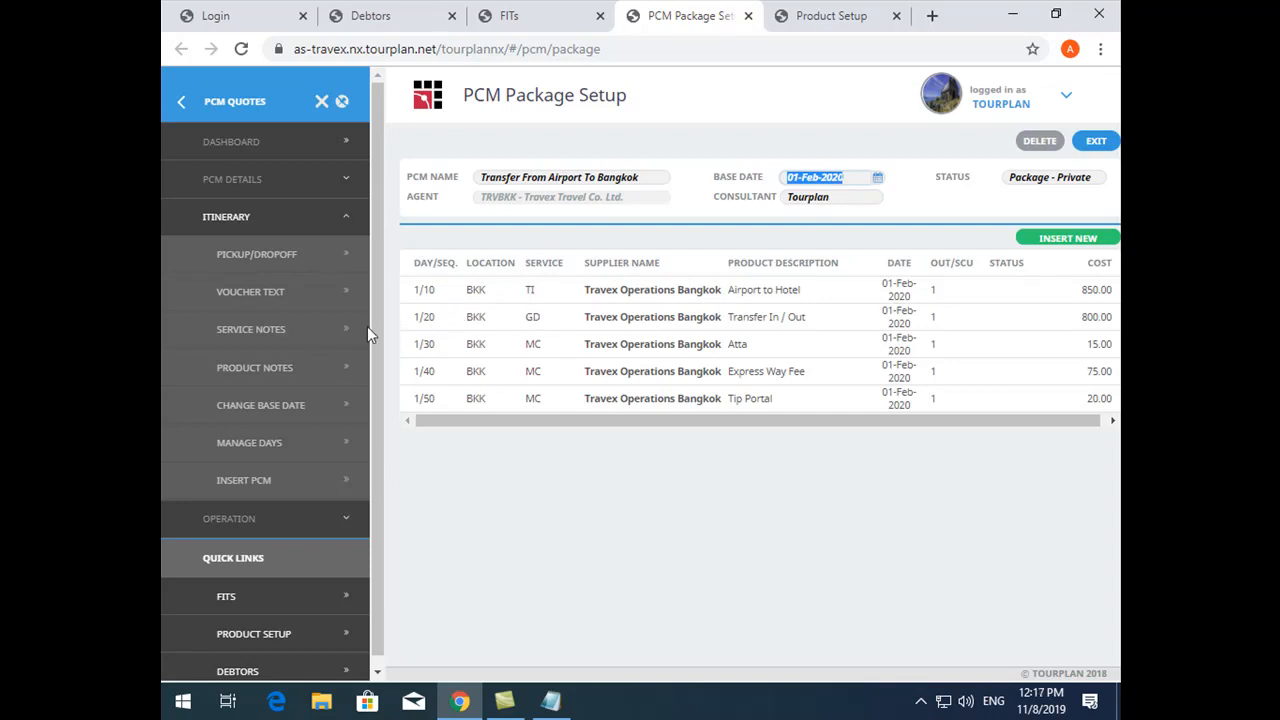
- Read the Product Short Description note of the Airport to Hotel service in the itinerary's product notes
click(294, 370)
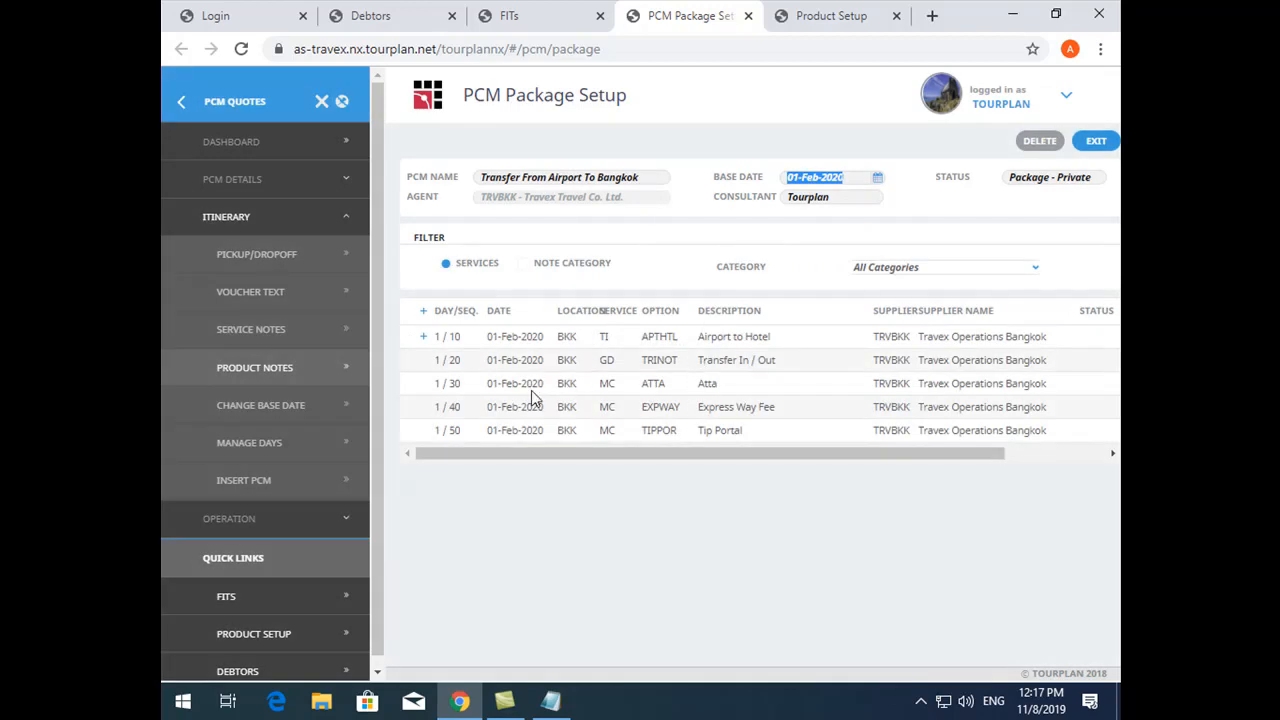
click(423, 337)
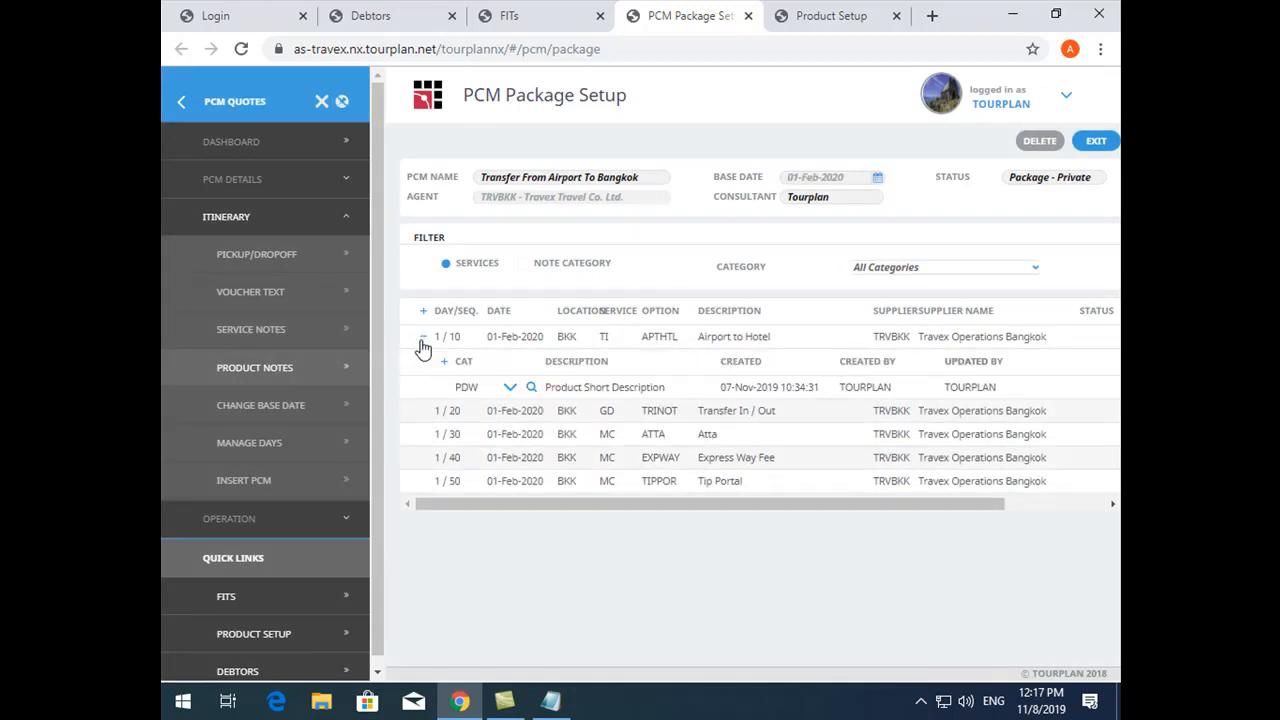
click(509, 389)
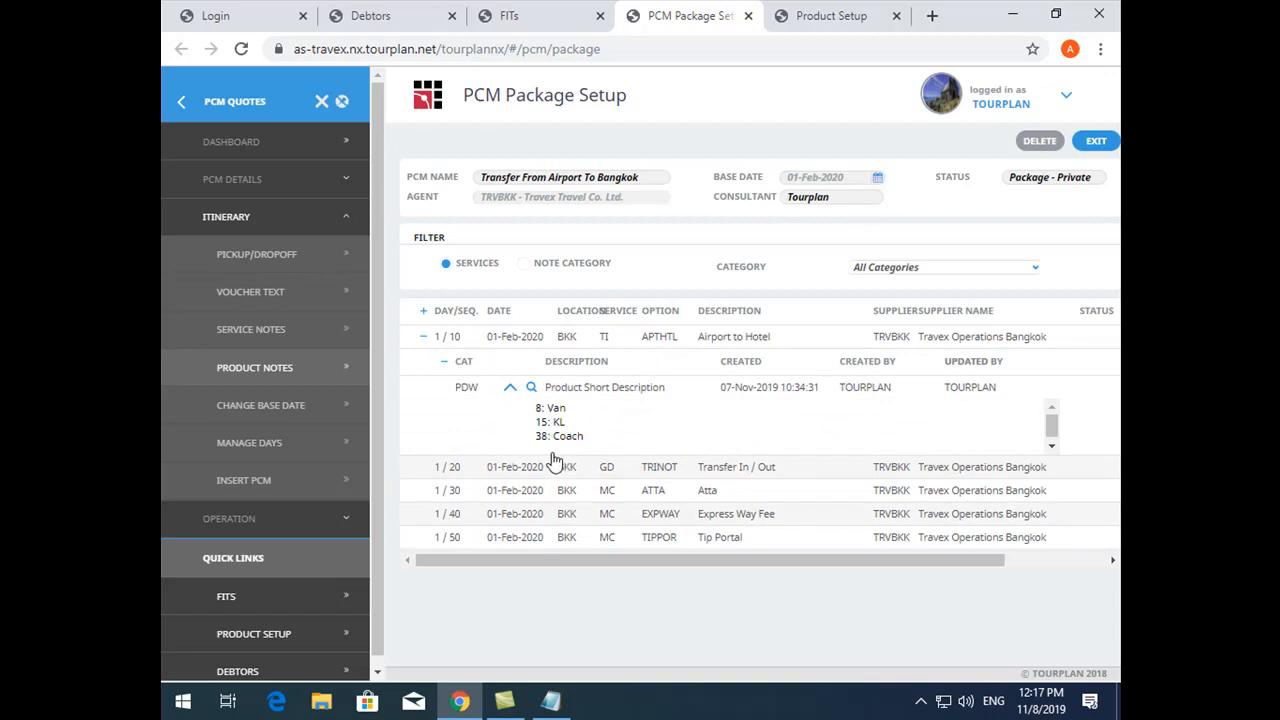
click(423, 337)
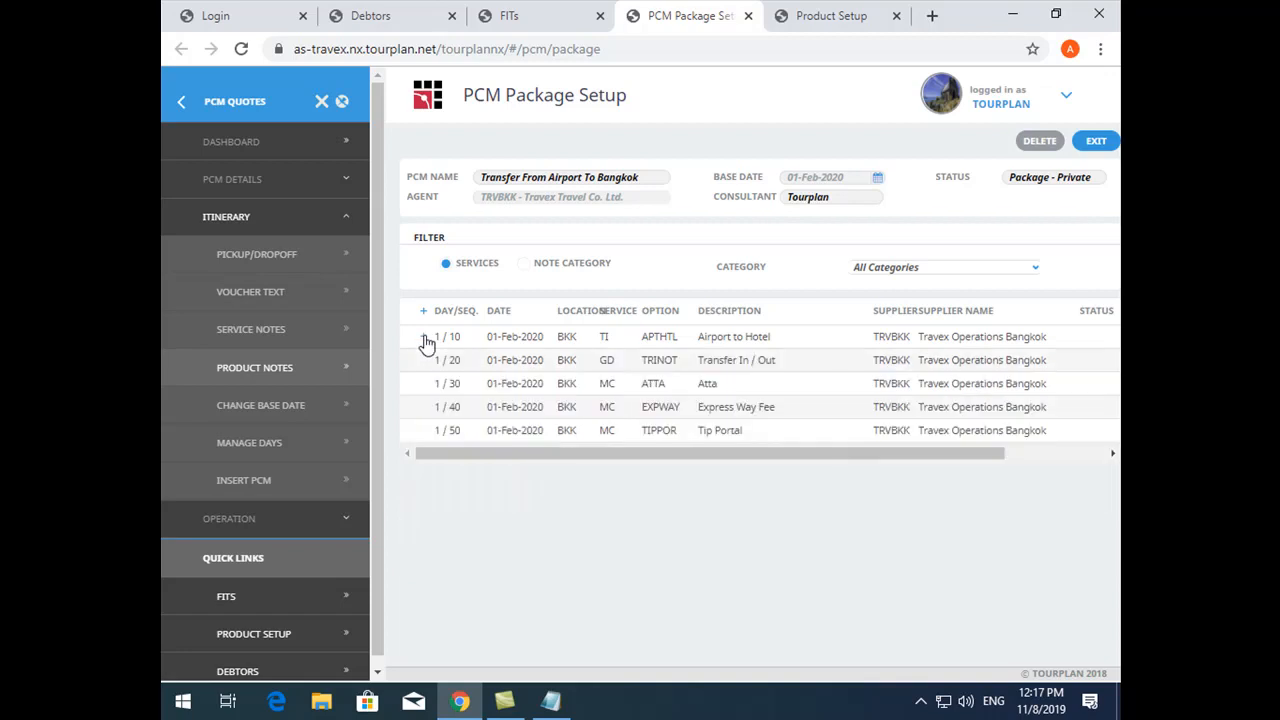
- Copy the PCM as "Transfer From Airport To Bangkok SIC" with the status Package - SIC, saving all extended rates
click(248, 178)
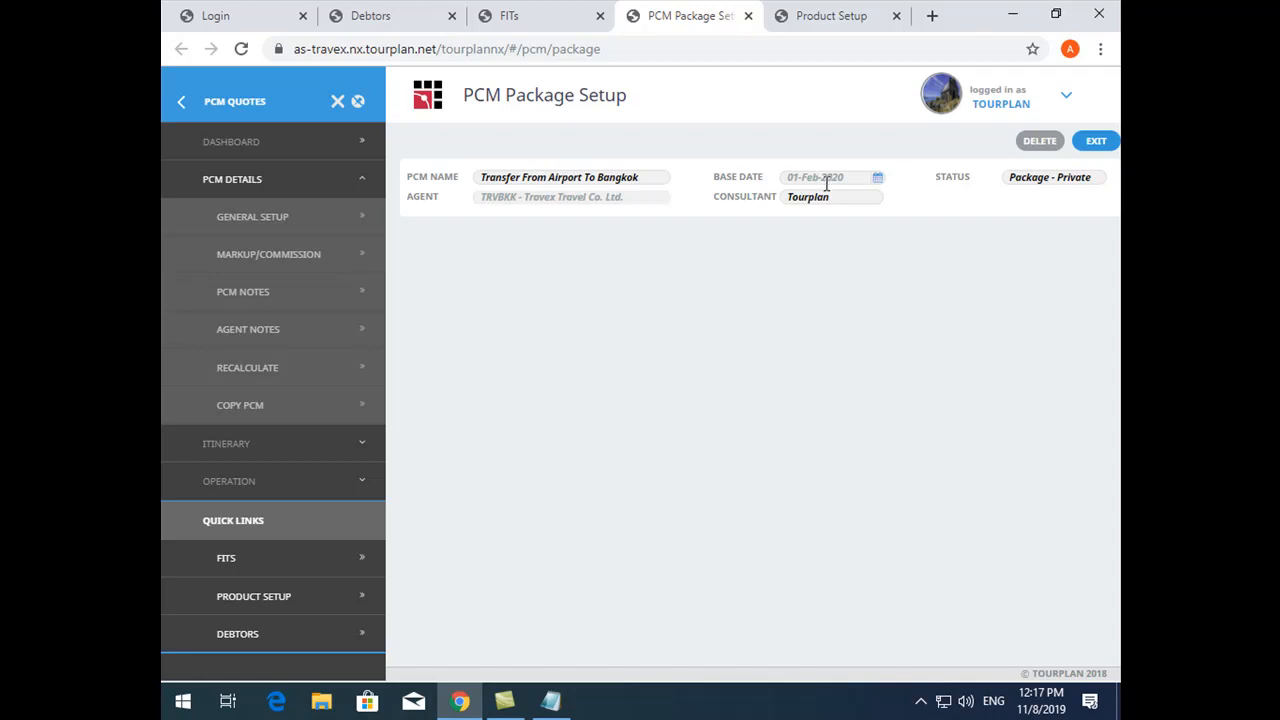
click(239, 407)
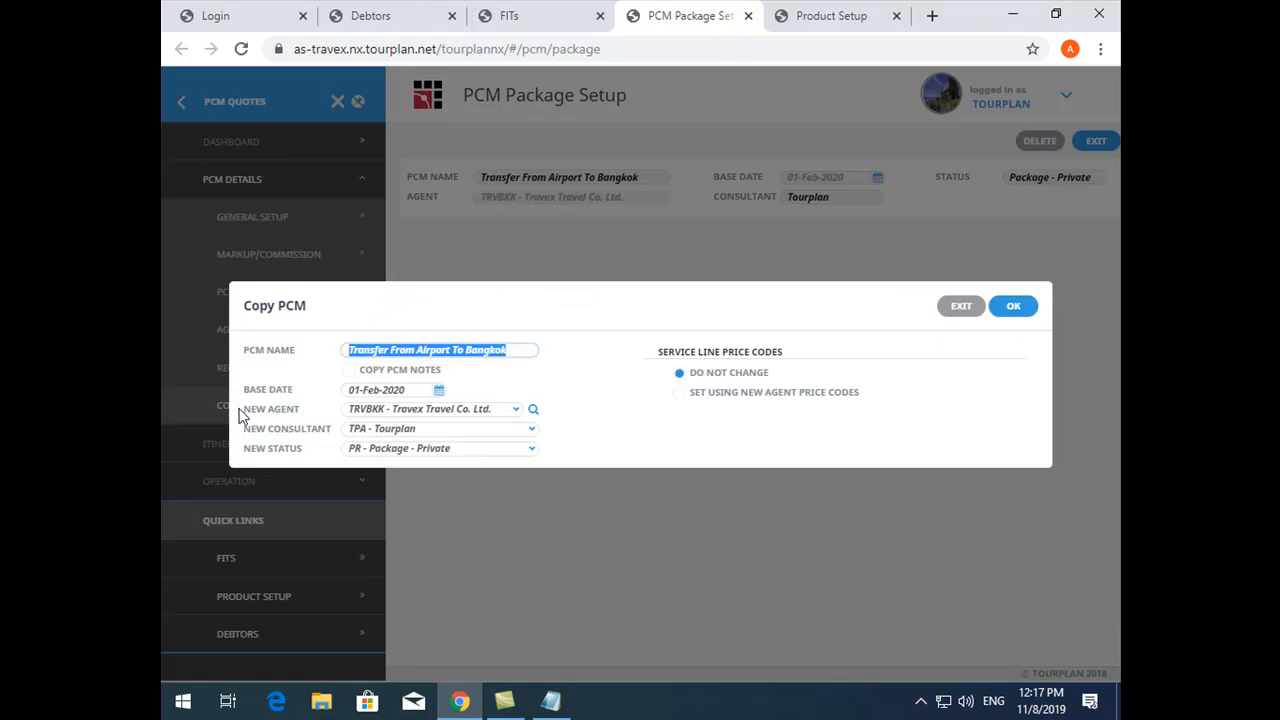
click(522, 351)
text(sIC)
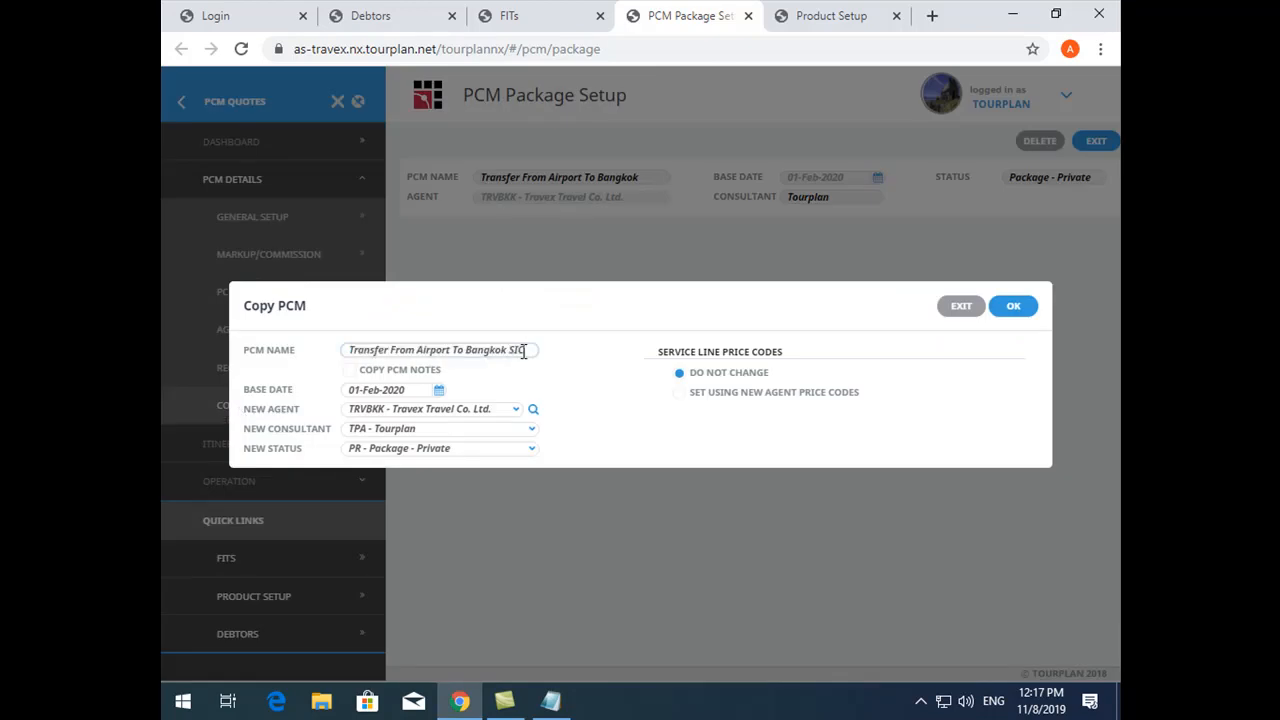
click(503, 450)
click(481, 494)
click(1005, 318)
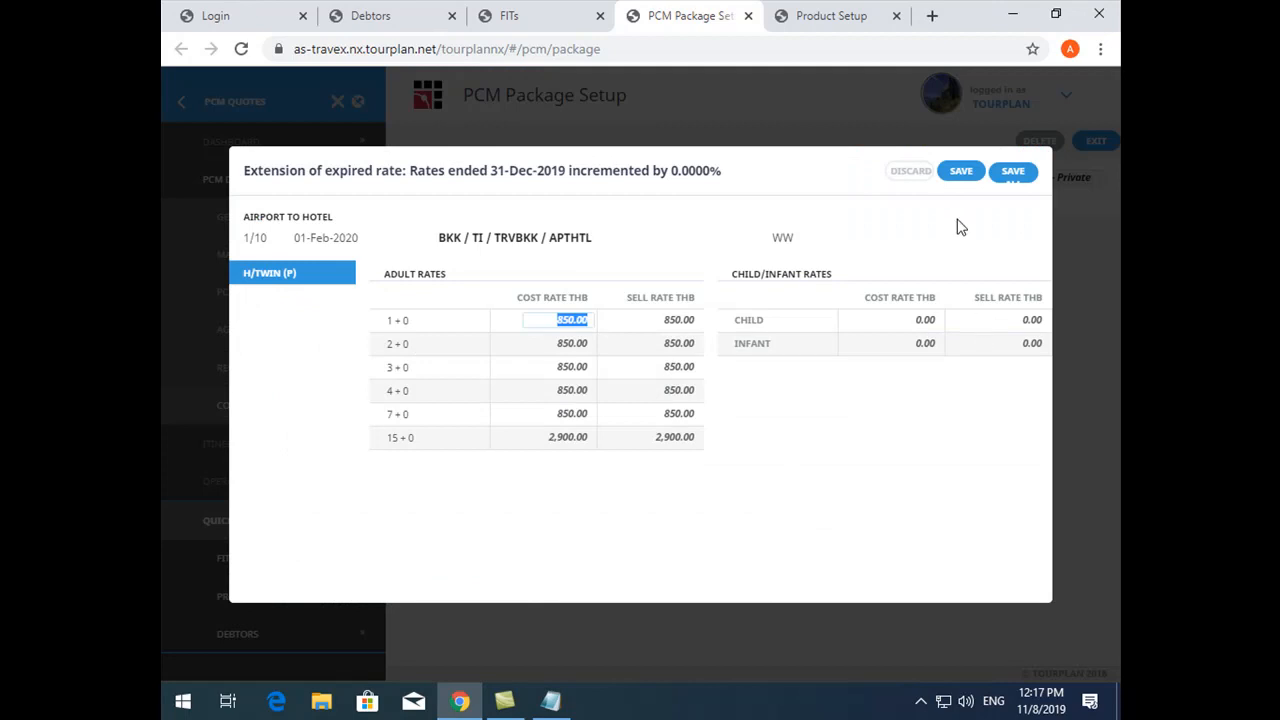
click(1016, 171)
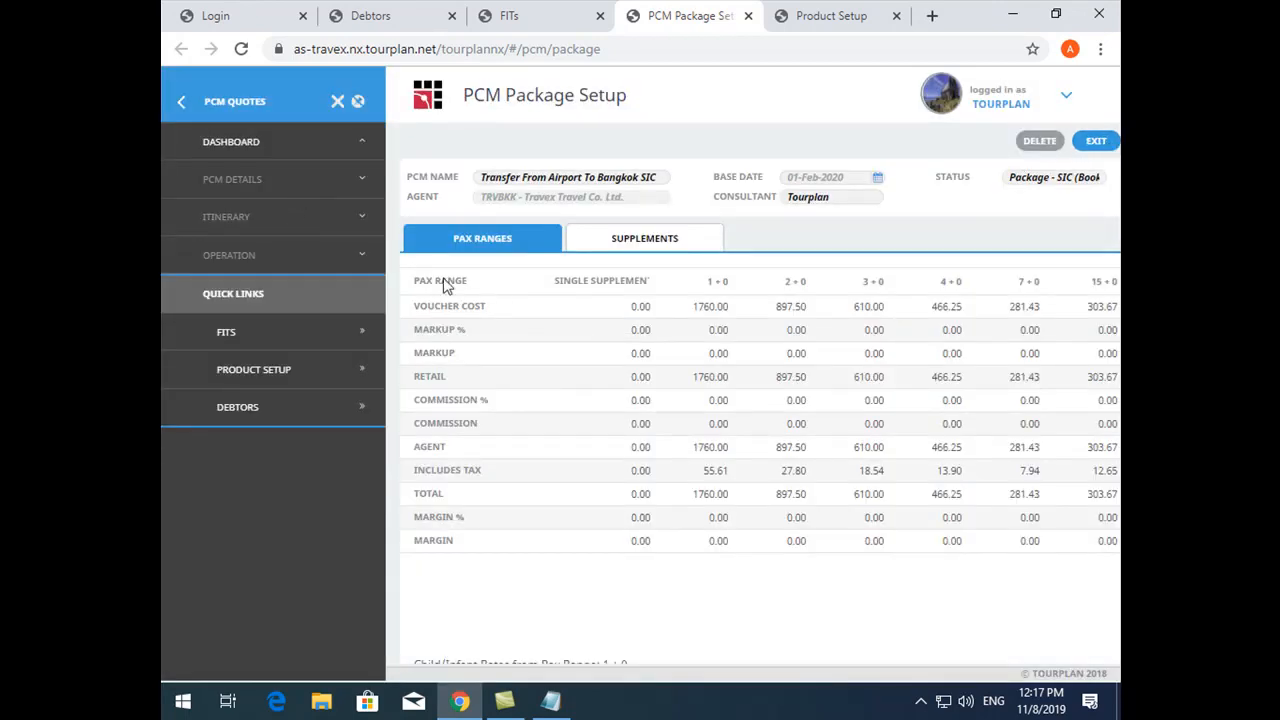
- Examine the copied SIC package's itinerary services and its package product setup under Operation
click(228, 217)
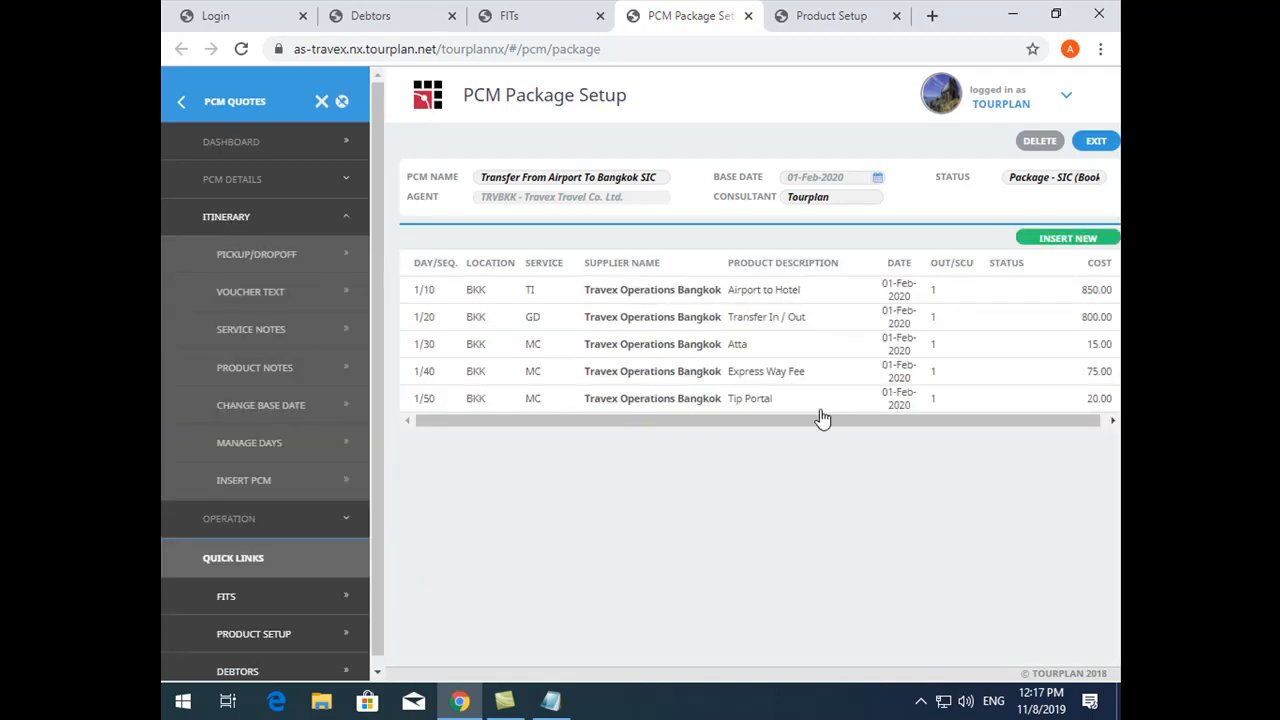
drag(524, 290, 957, 302)
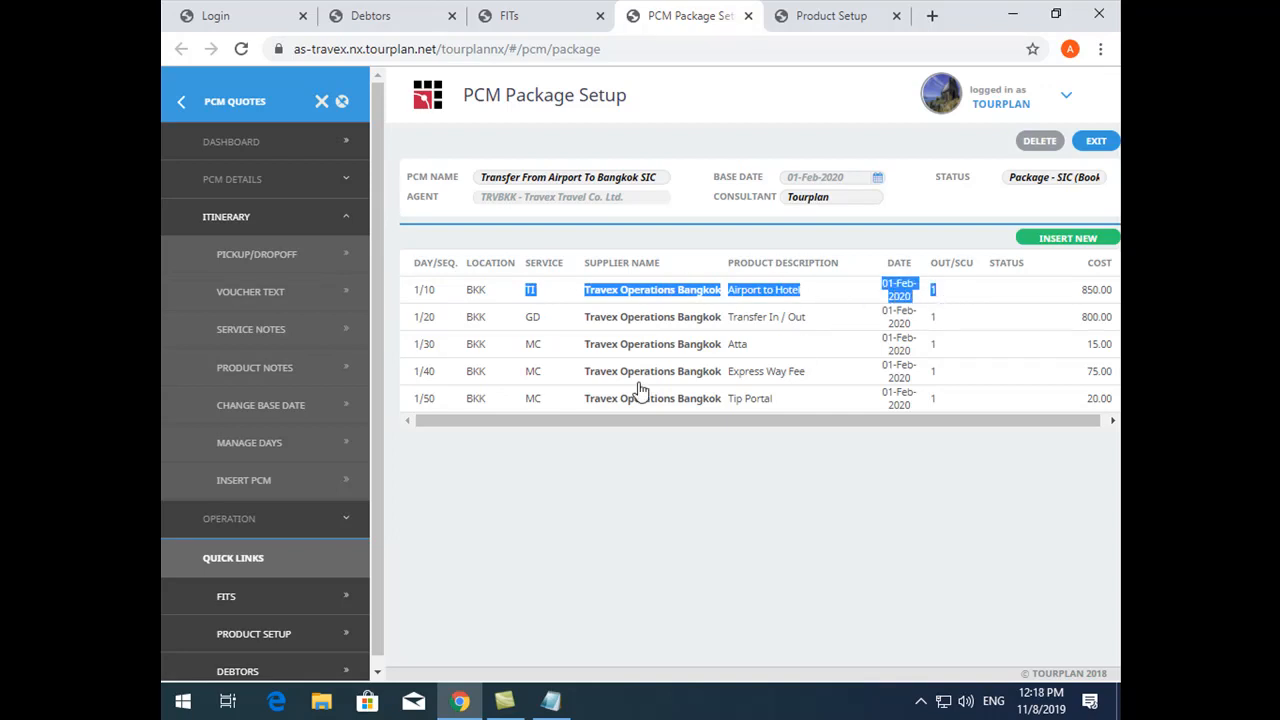
click(285, 519)
click(284, 296)
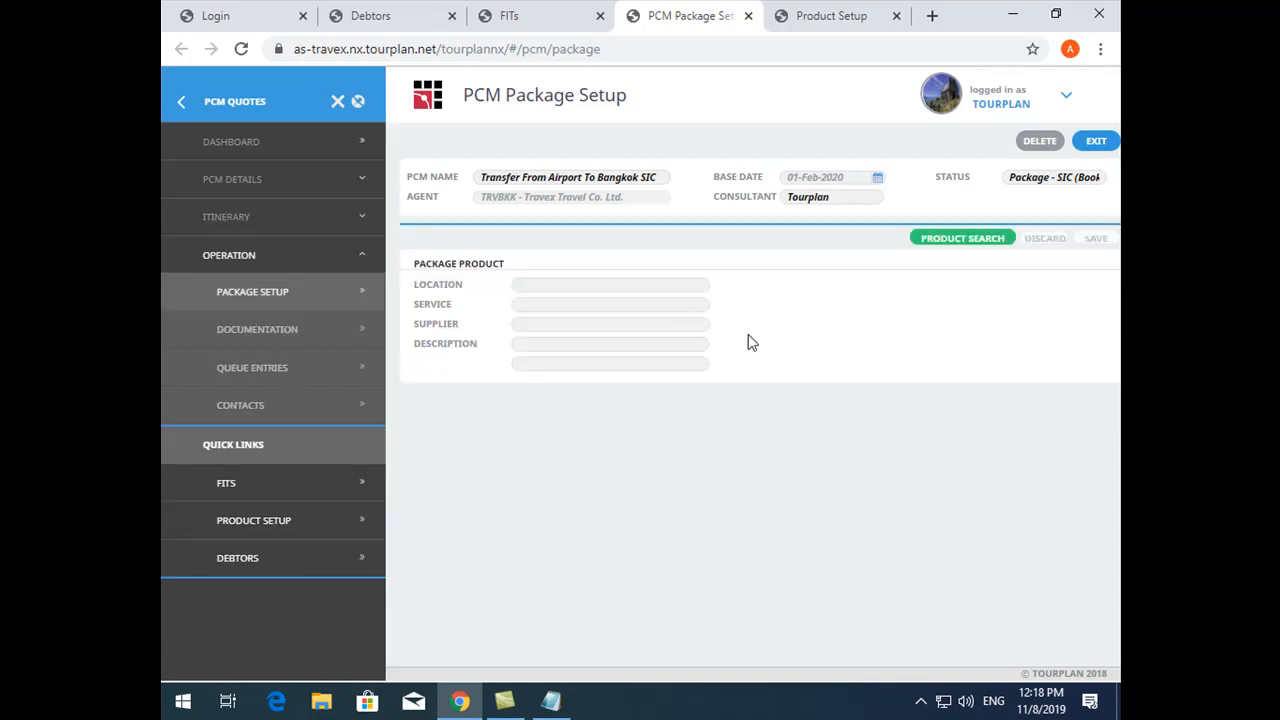
click(860, 15)
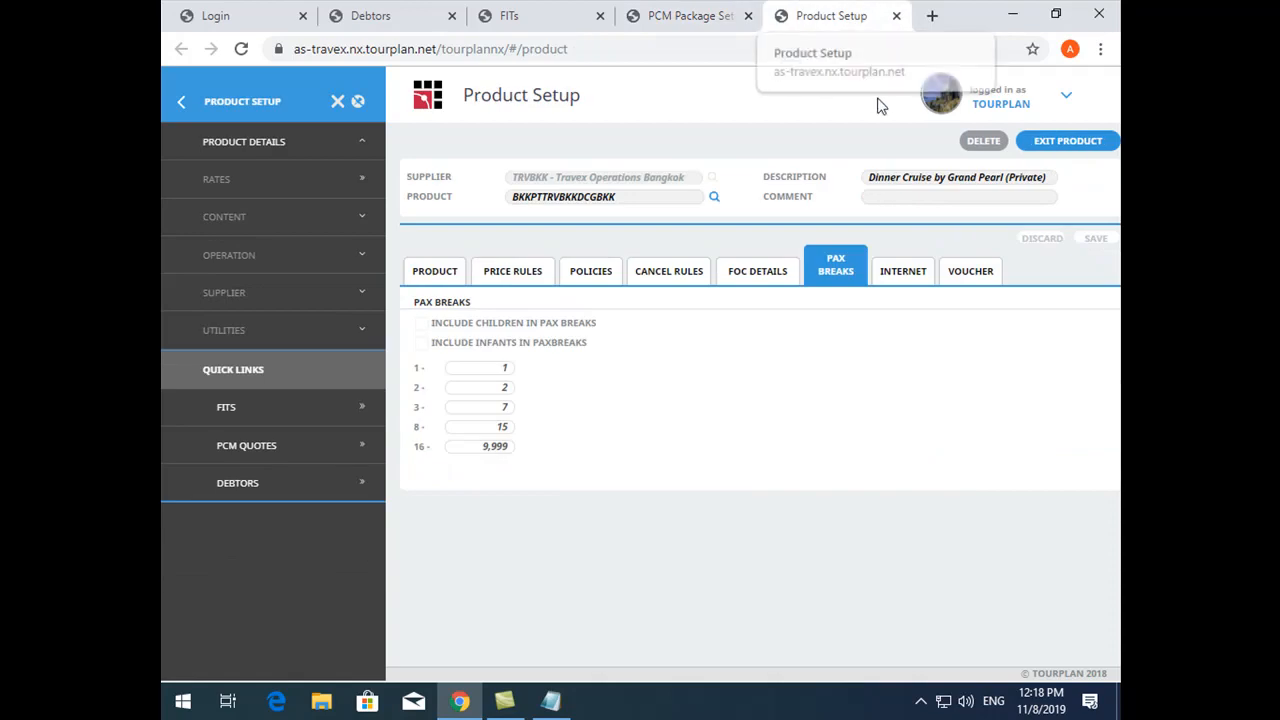
click(690, 15)
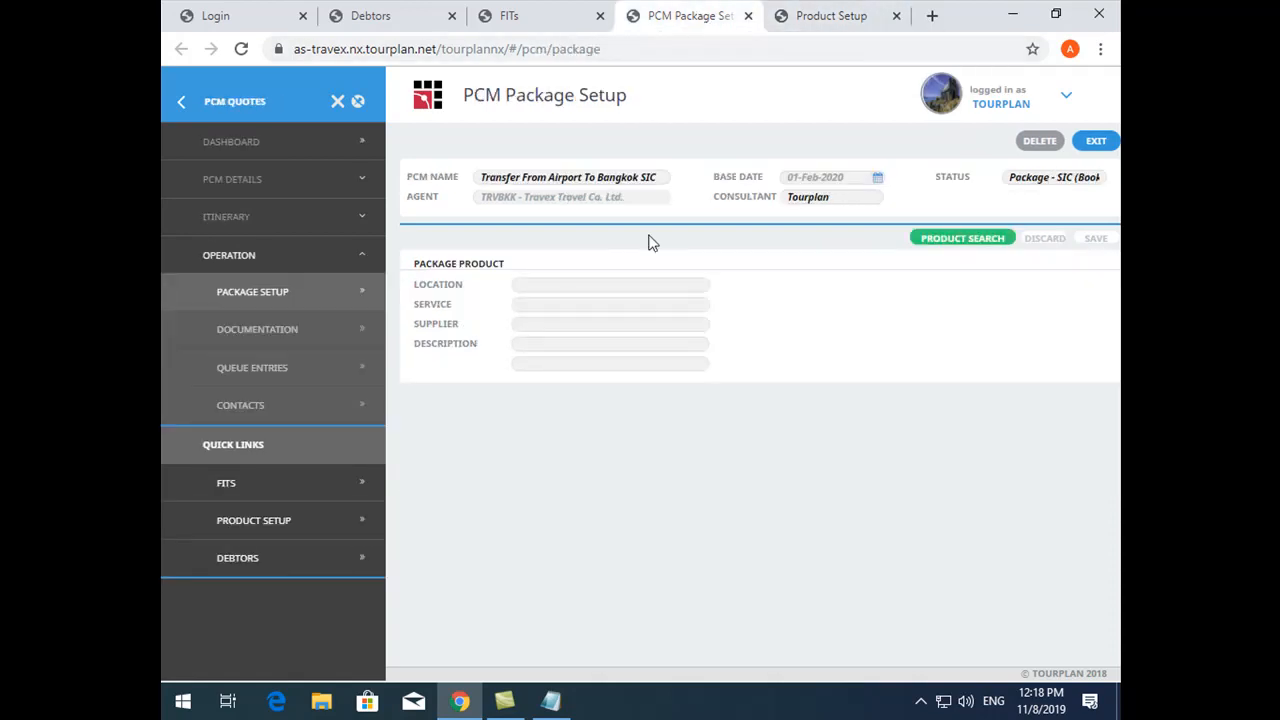
click(250, 215)
click(247, 181)
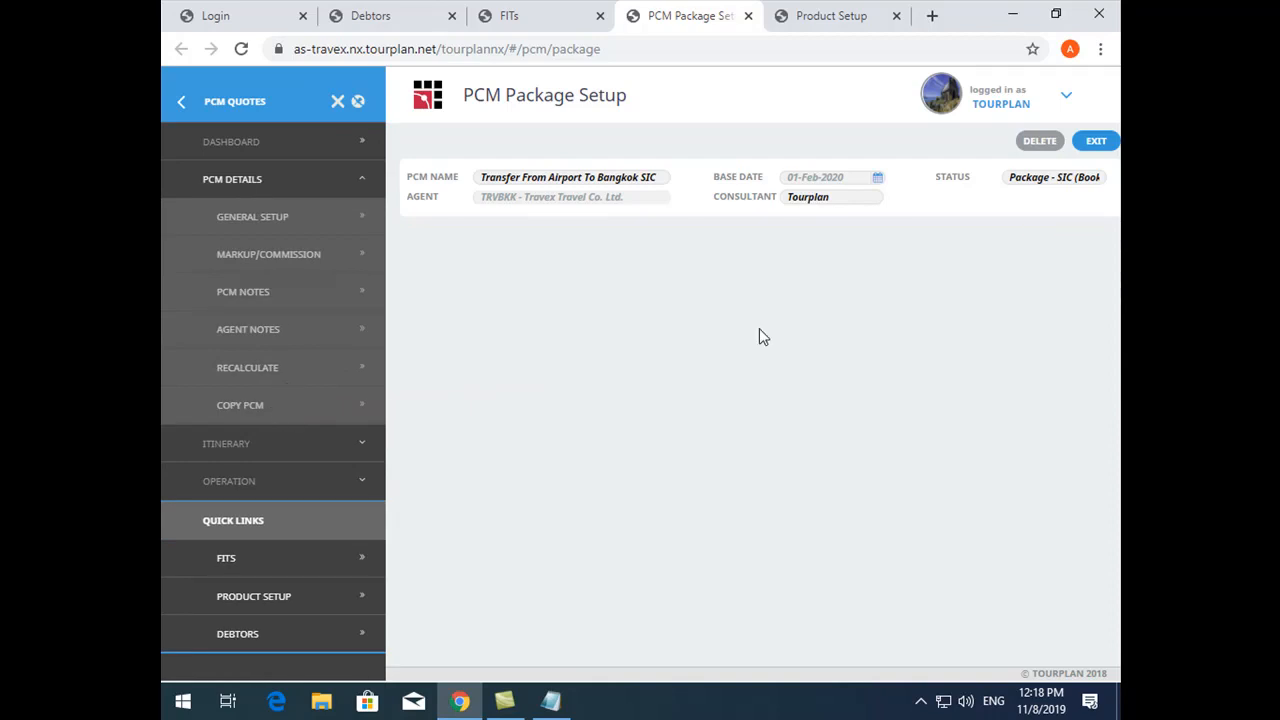
- In Product Setup, exit the Dinner Cruise product and open Travex Operations Bangkok's Airport to Hotel transfer-in product
key(ctrl+Tab)
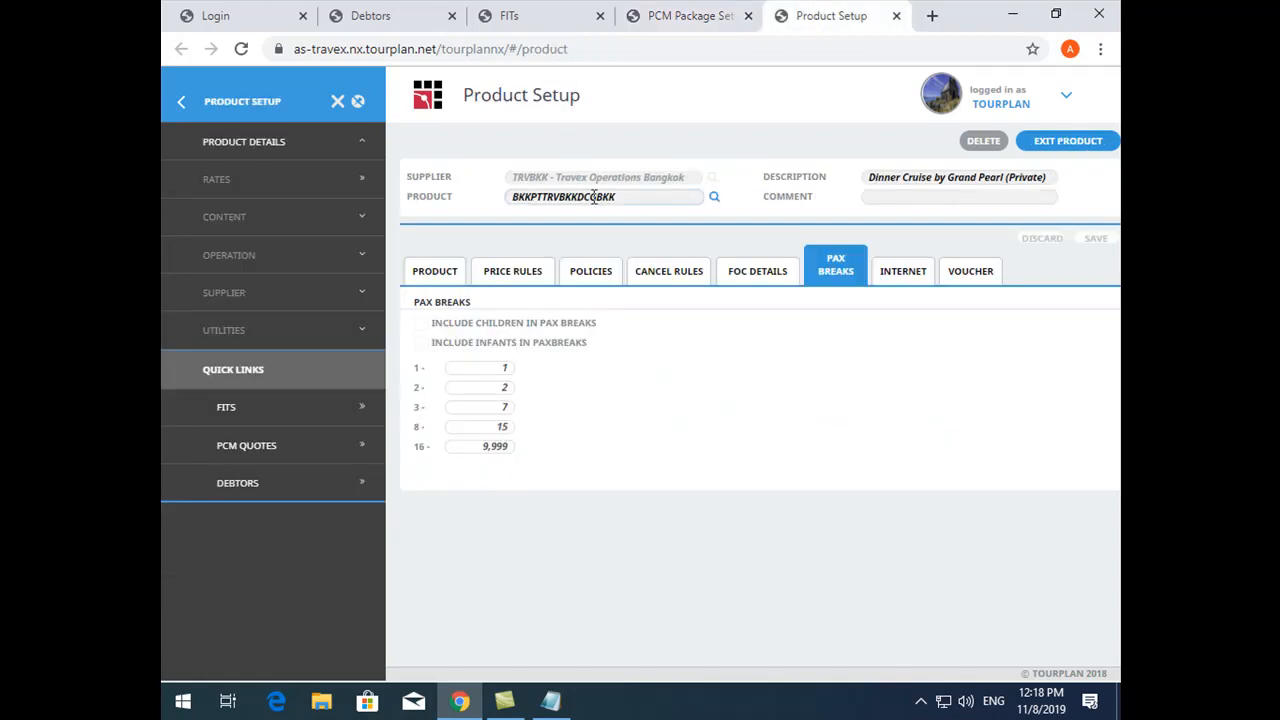
double_click(595, 197)
click(1072, 146)
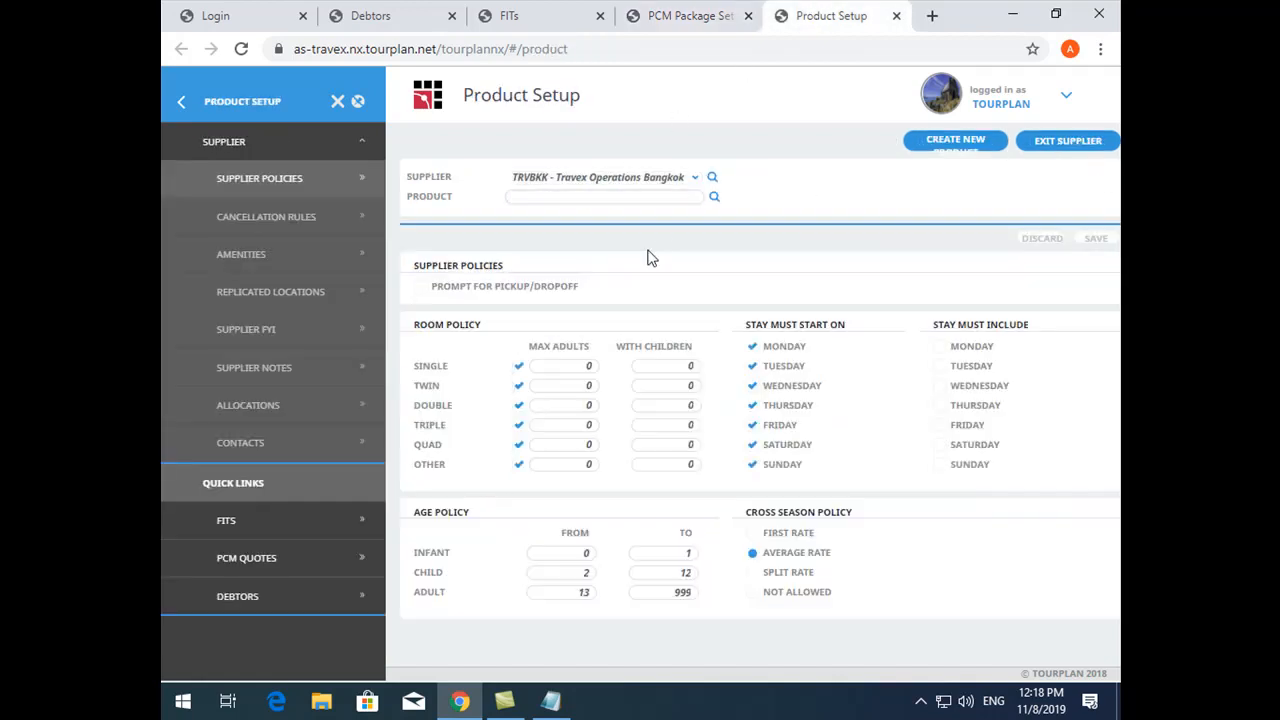
click(710, 198)
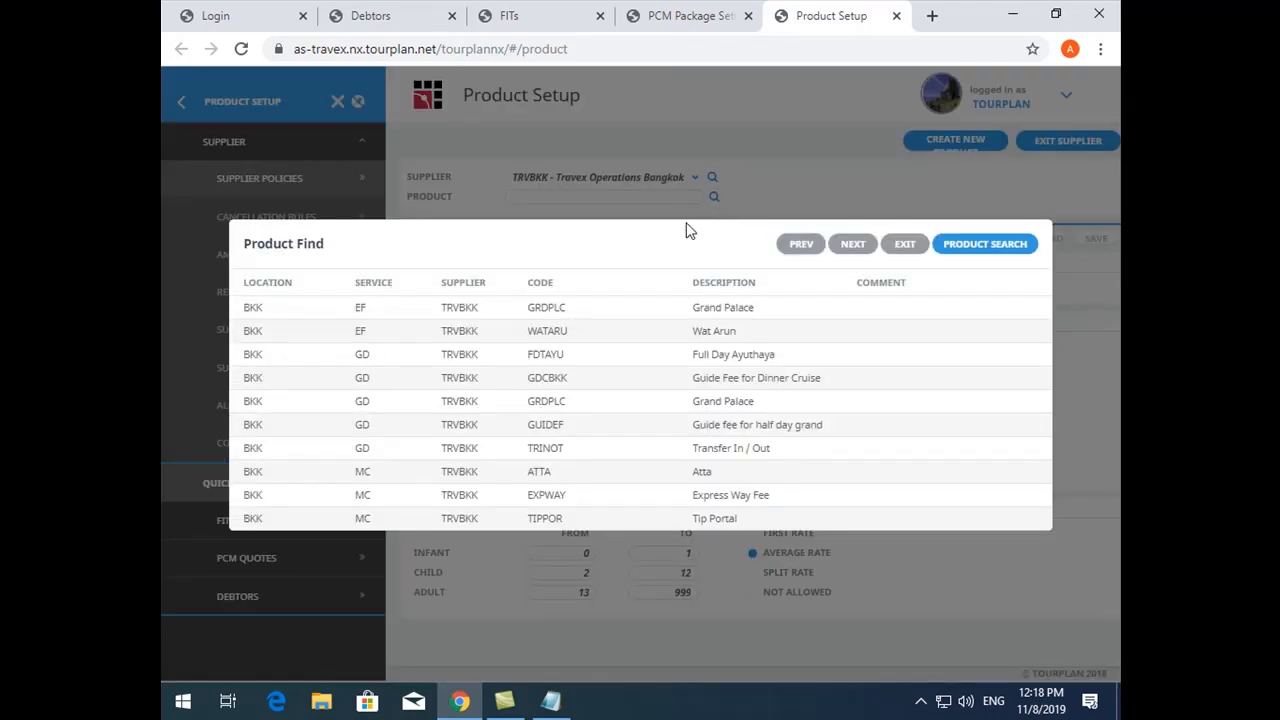
click(860, 250)
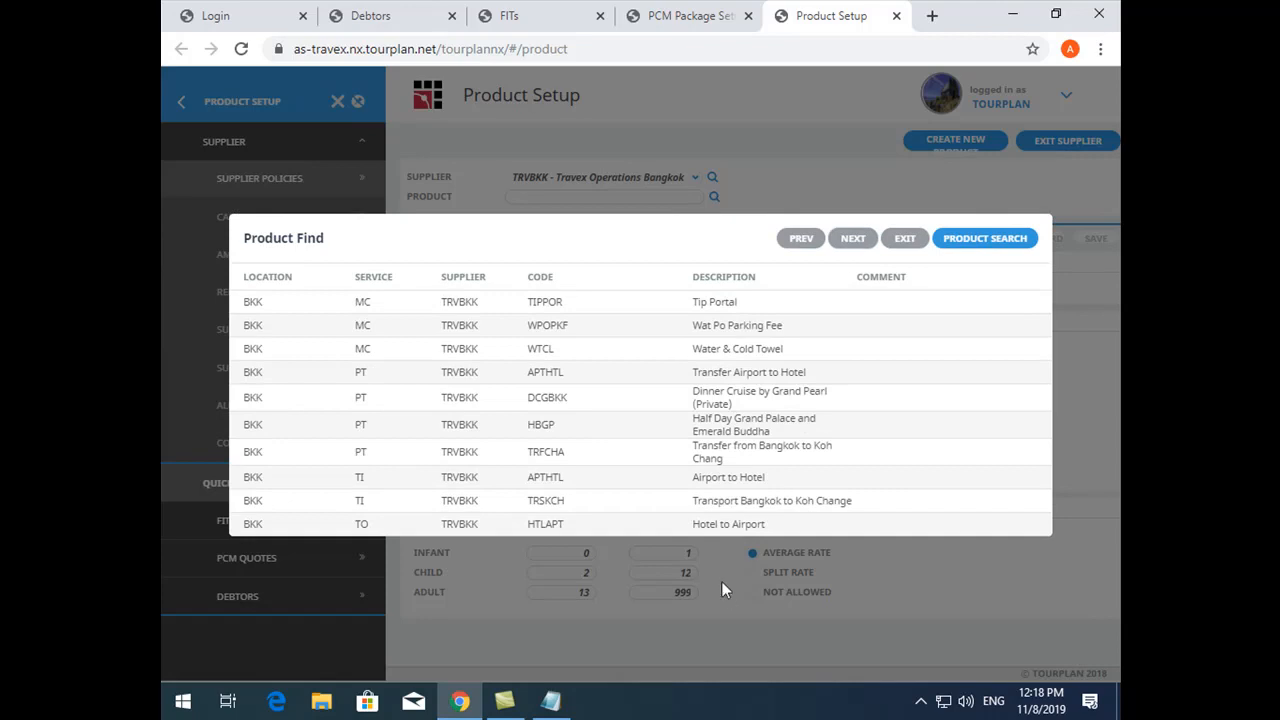
click(726, 480)
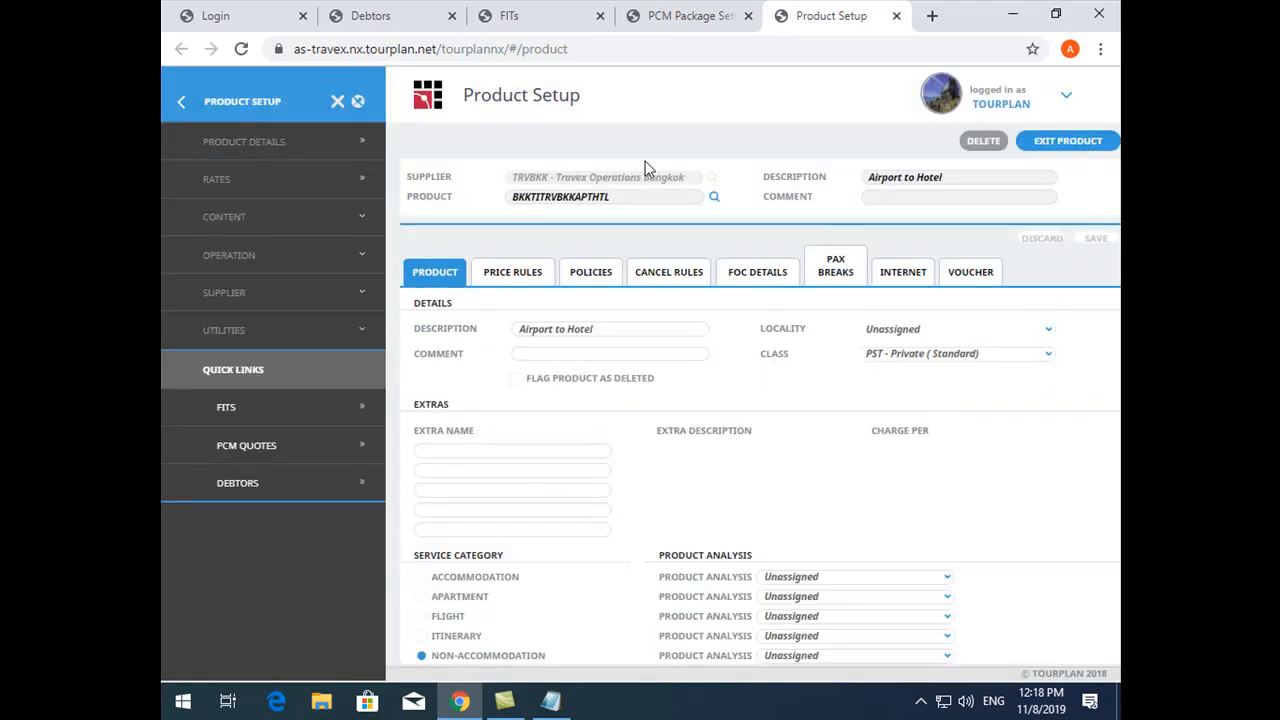
- Copy the product with code APHTSC and description "Airport to Hotel SIC", and open the new product's rates
click(250, 333)
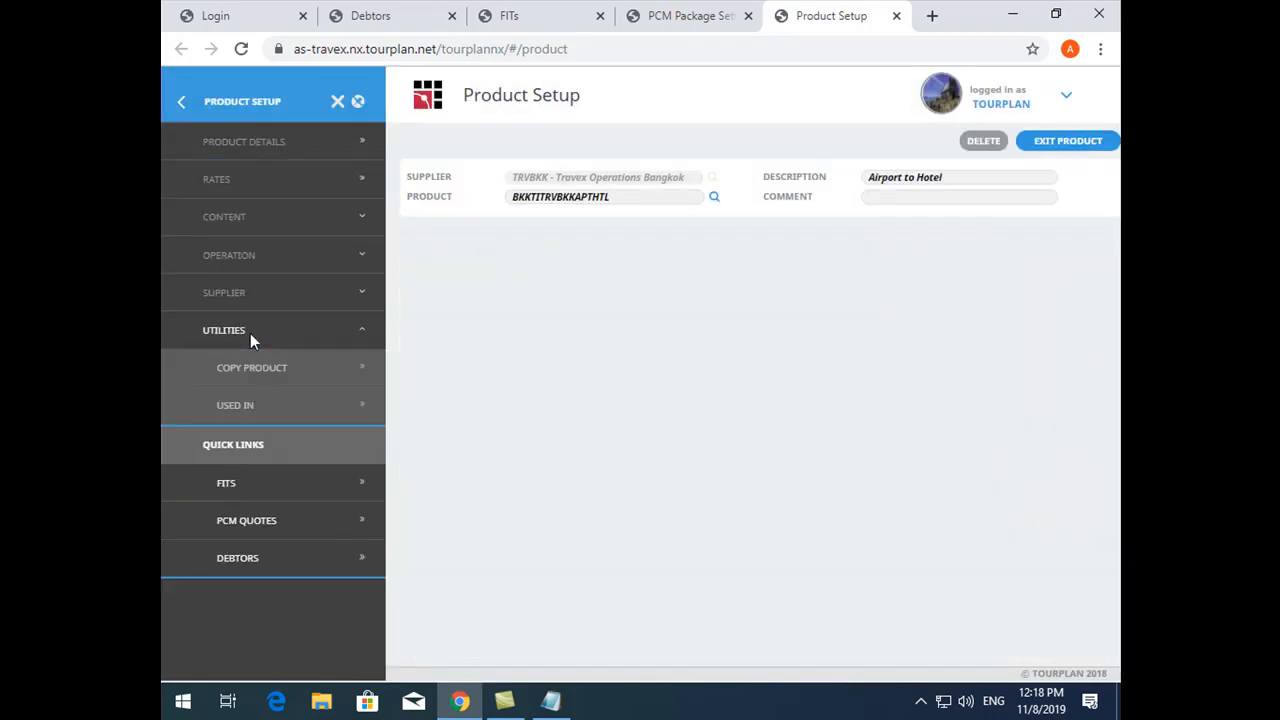
click(283, 366)
click(572, 431)
text(sic)
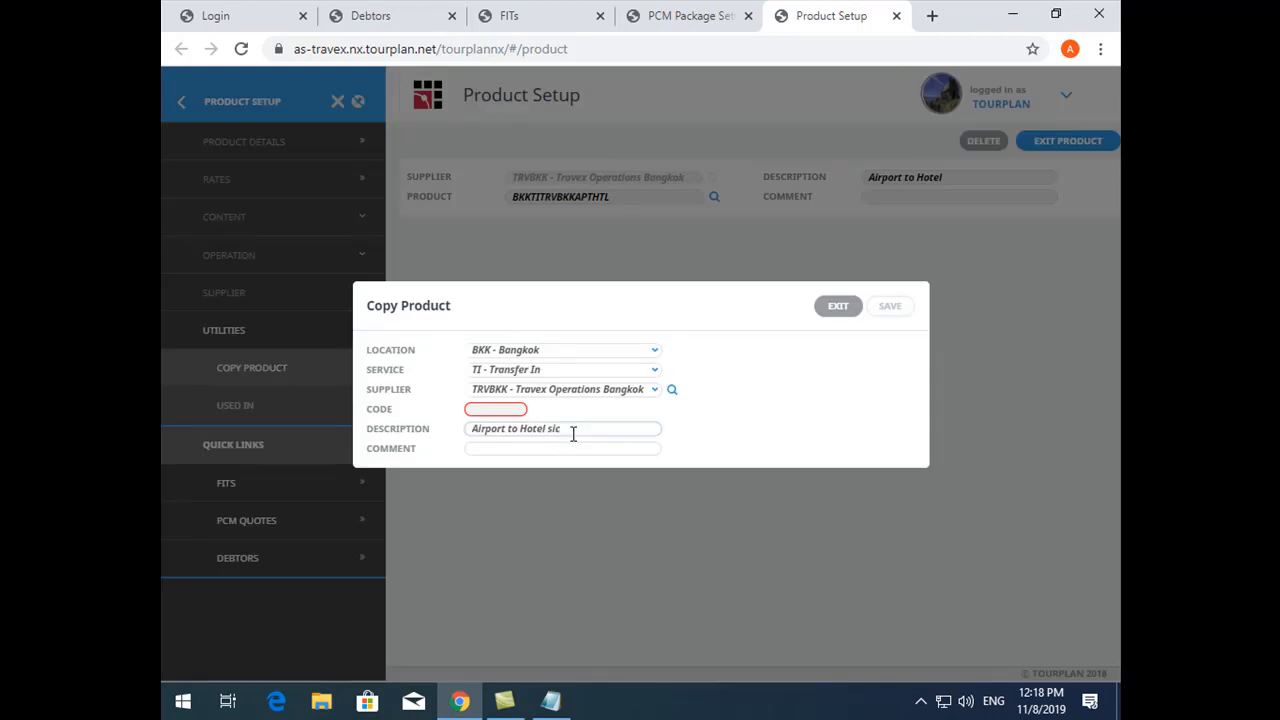
key(BackSpace)
key(BackSpace)
text(SIC)
click(516, 410)
text(APHTSC)
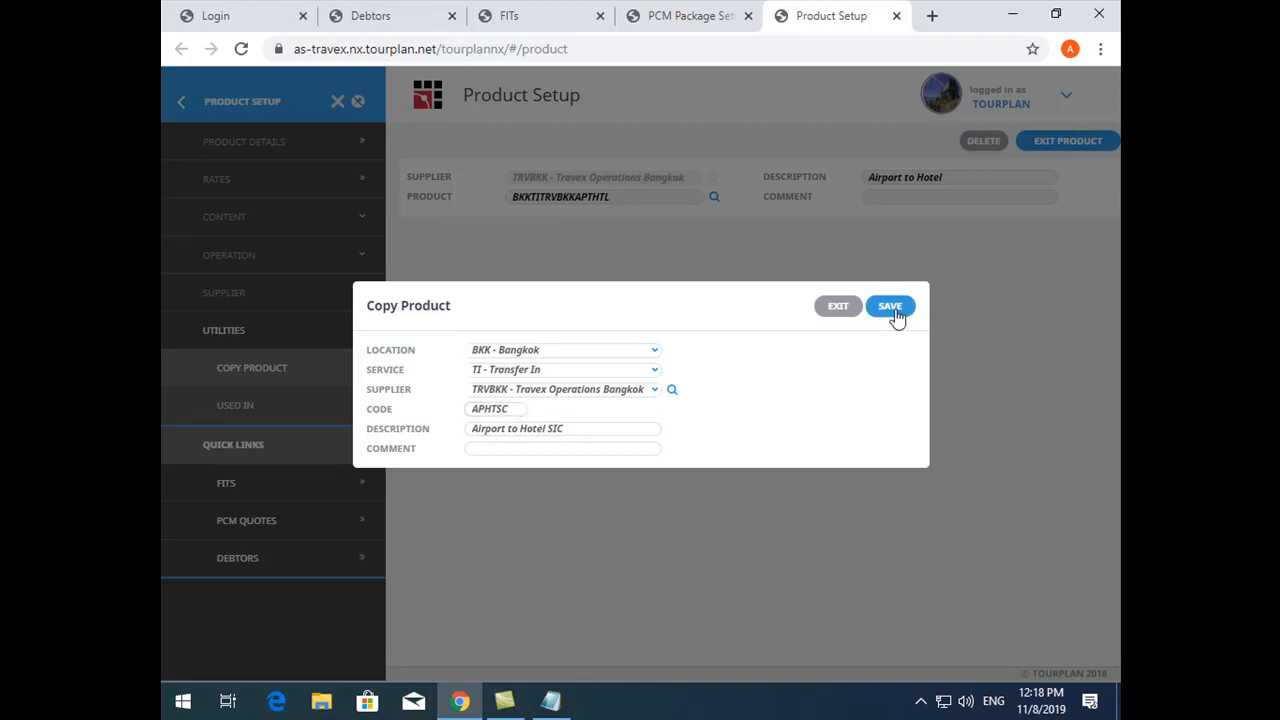
click(890, 308)
click(237, 188)
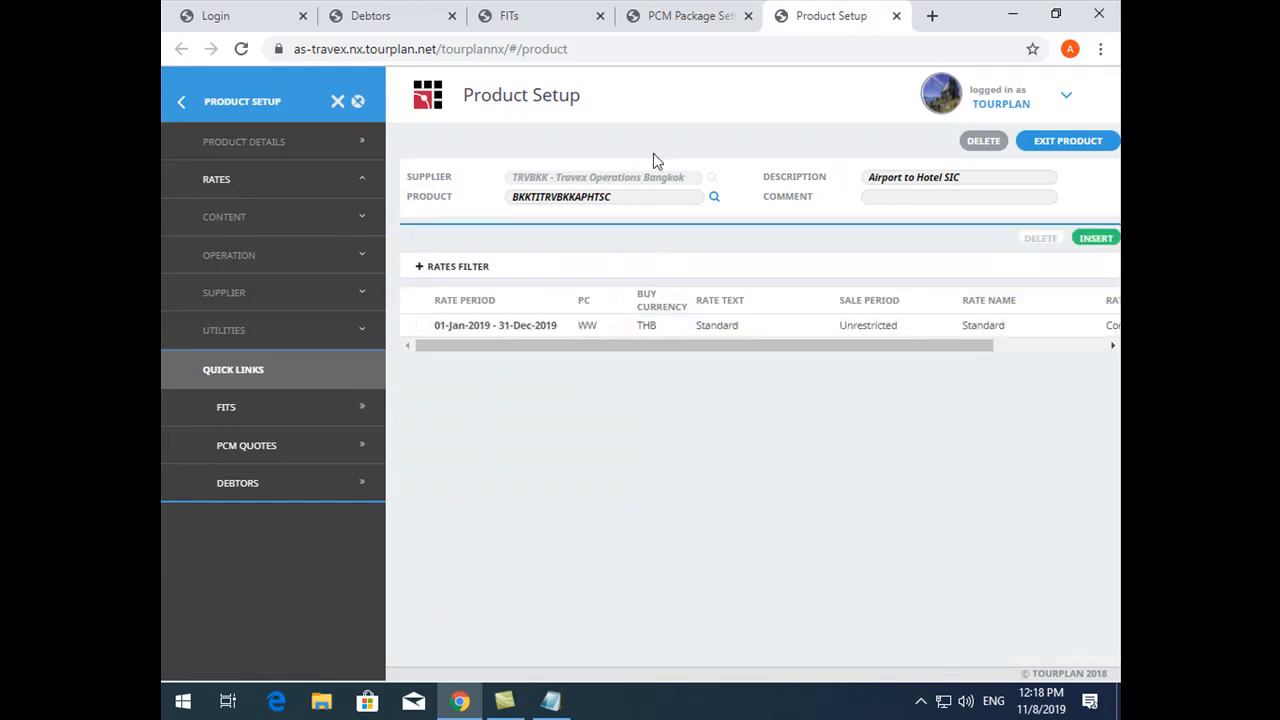
- In the SIC package's package setup, search for Day Tour products from supplier TRVBKK - Travex Operations Bangkok
click(680, 16)
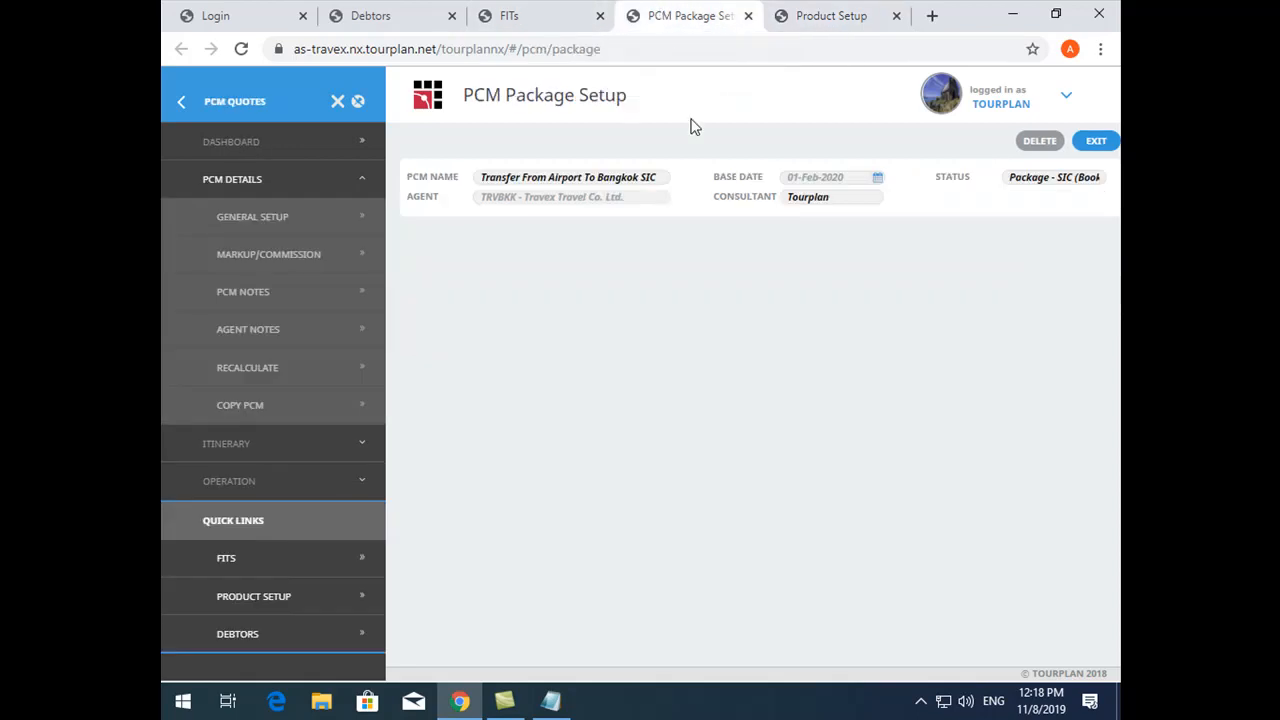
click(258, 479)
click(281, 291)
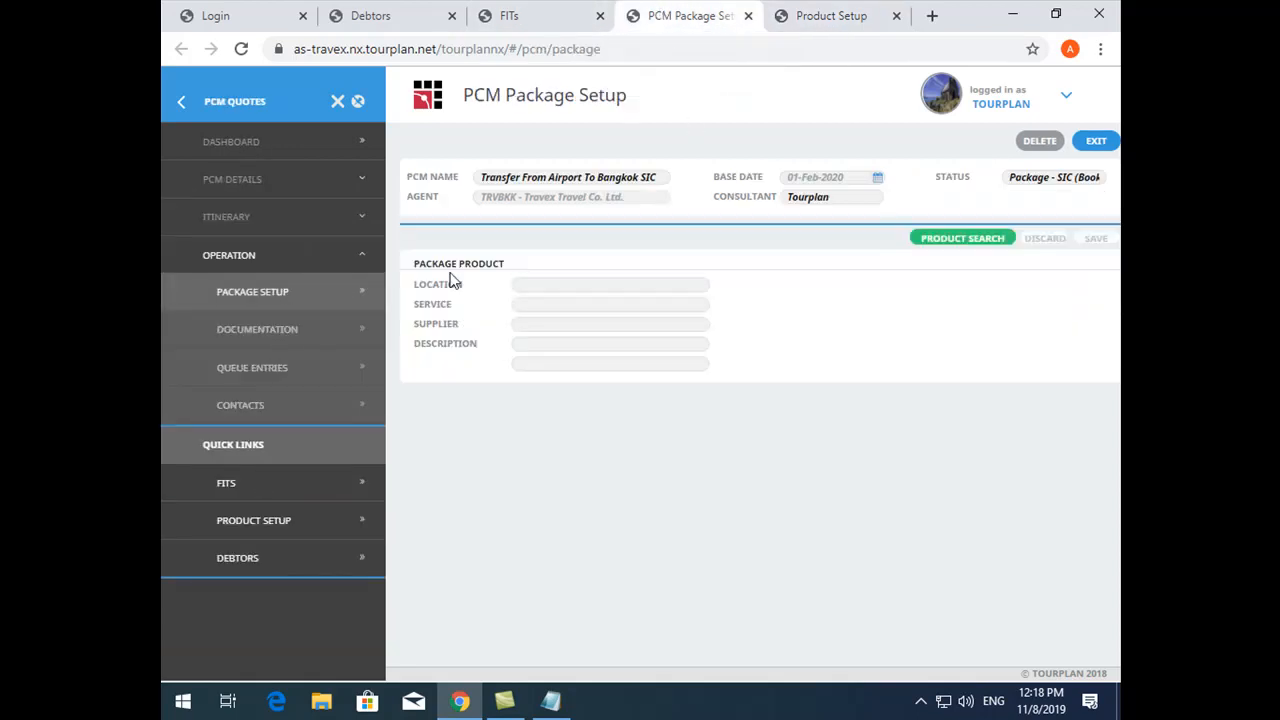
click(955, 240)
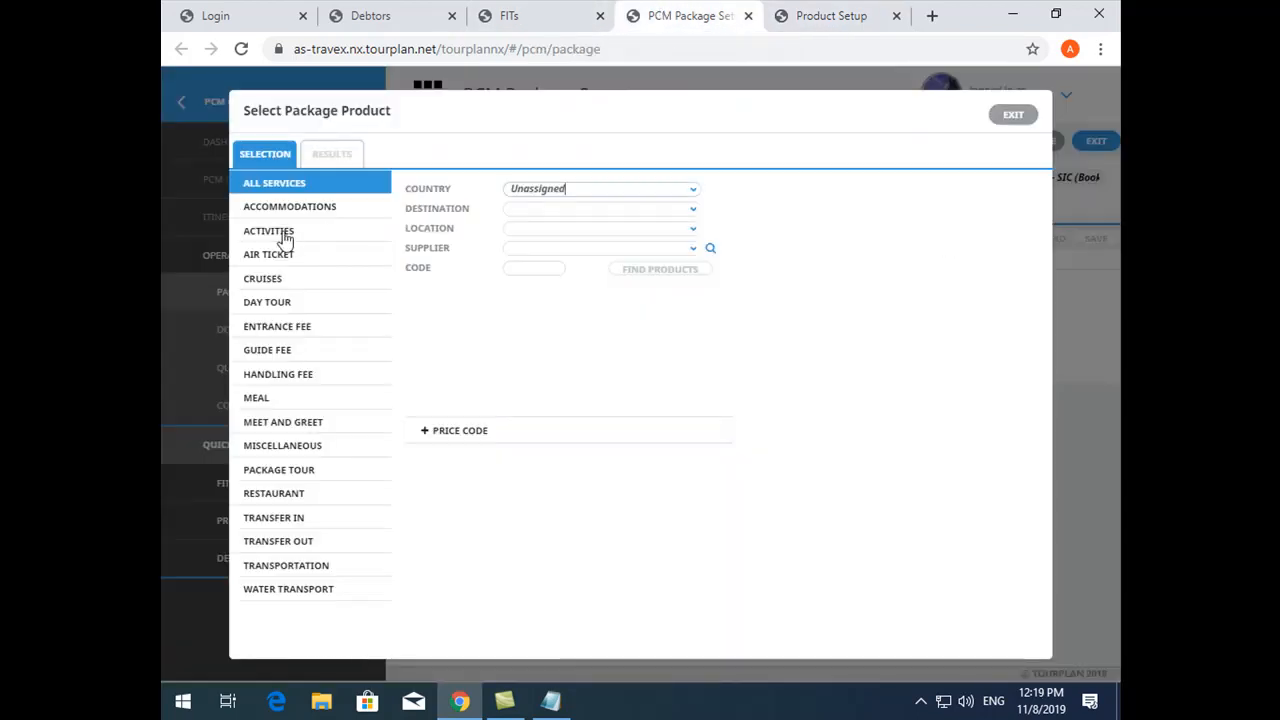
click(290, 304)
click(516, 267)
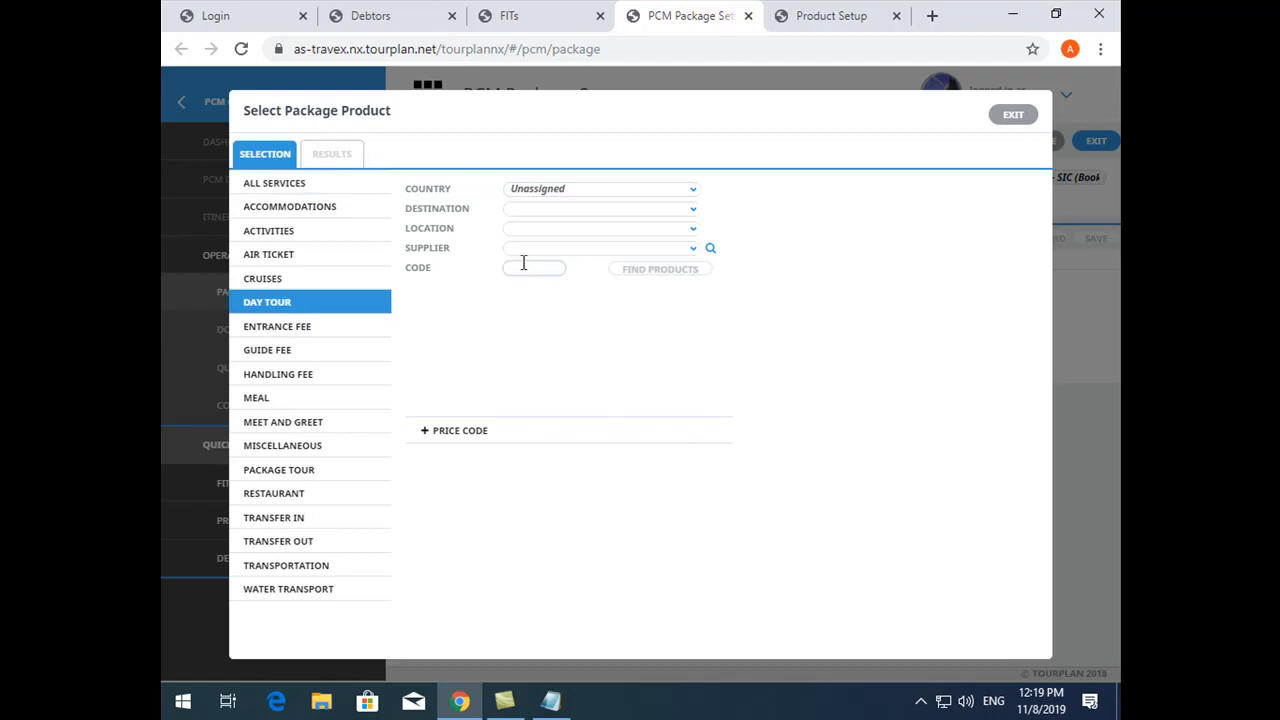
click(512, 248)
text(TRV)
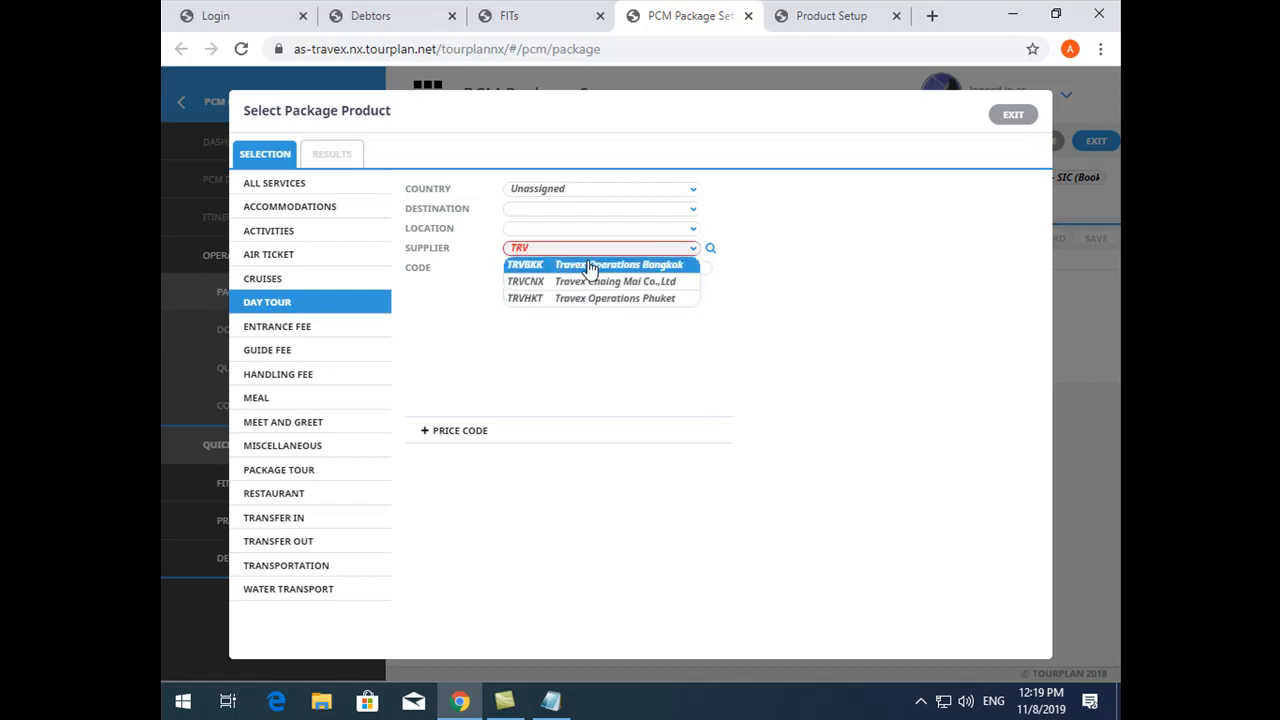
click(595, 265)
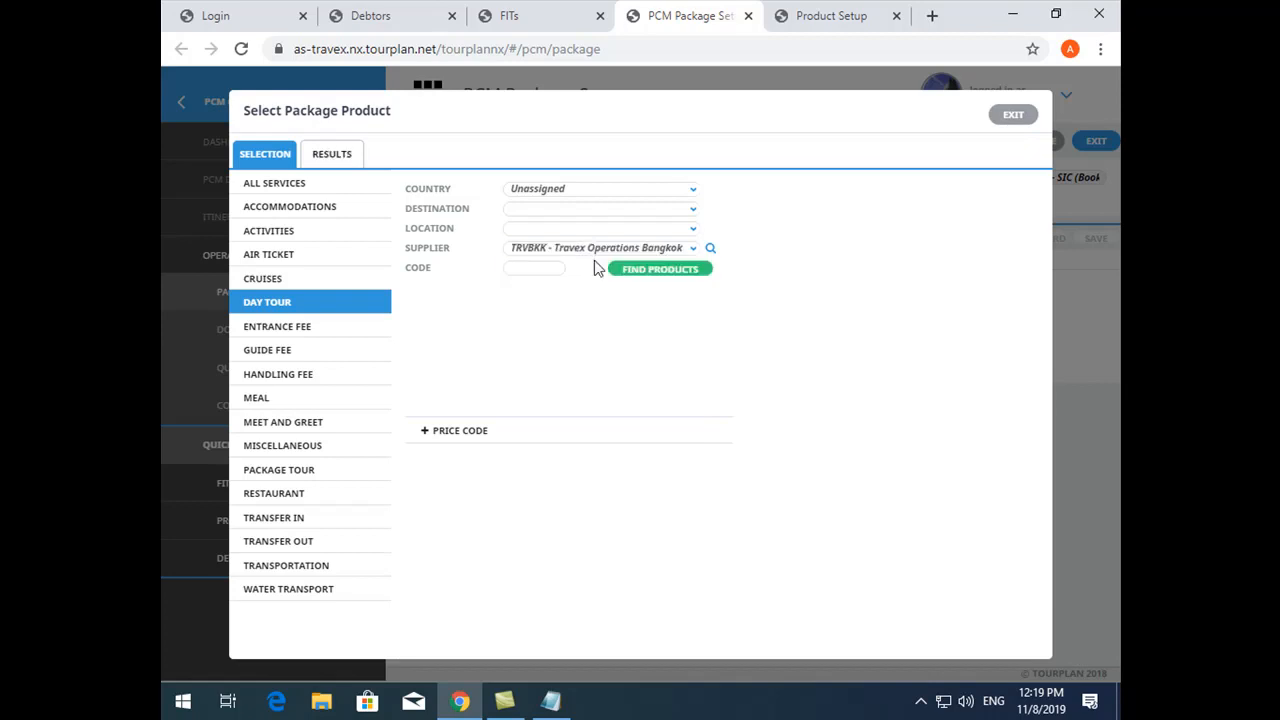
click(709, 270)
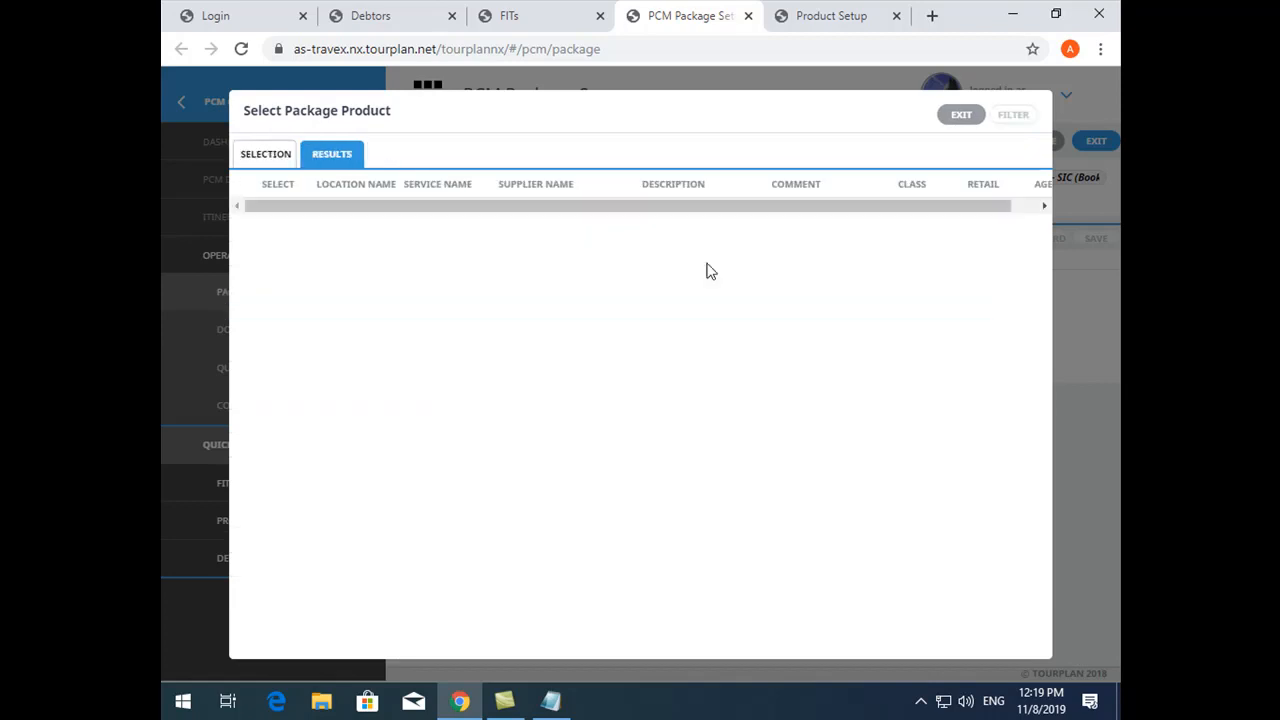
click(279, 160)
- In Product Setup, delete the copied transfer-in product "Airport to Hotel SIC" (BKKTITRVBKKAPHTSC)
click(830, 15)
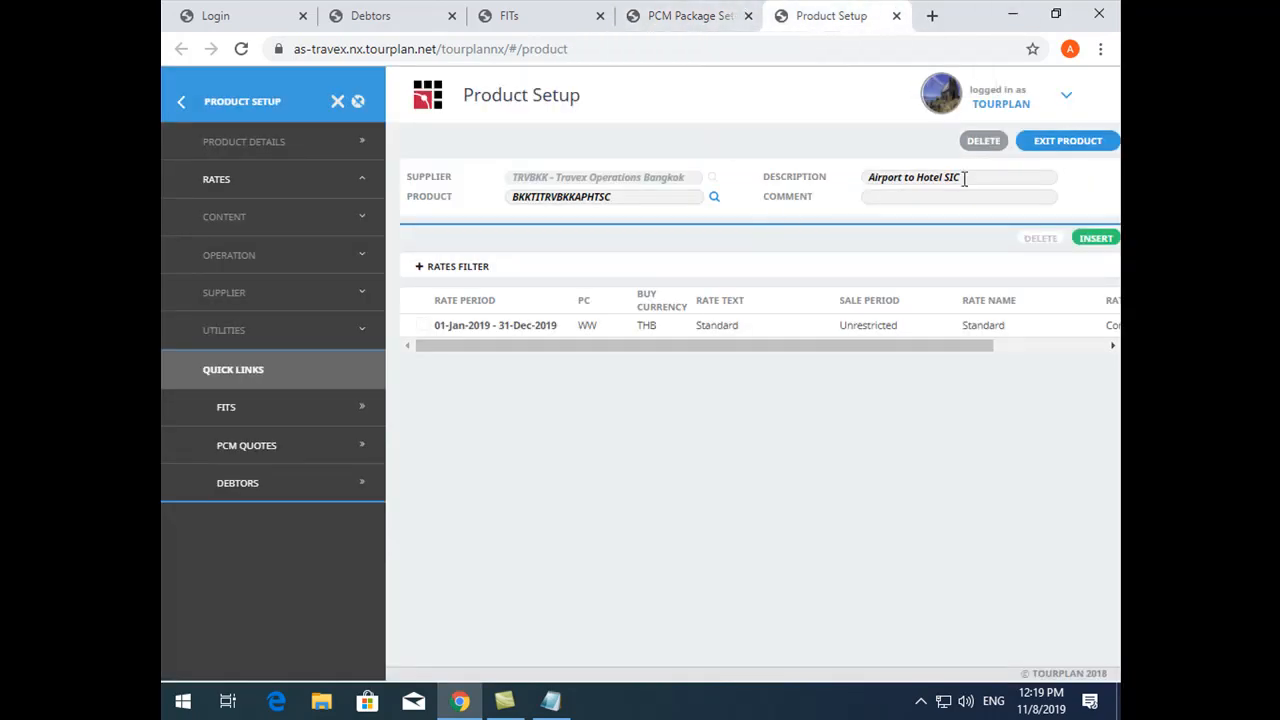
click(985, 142)
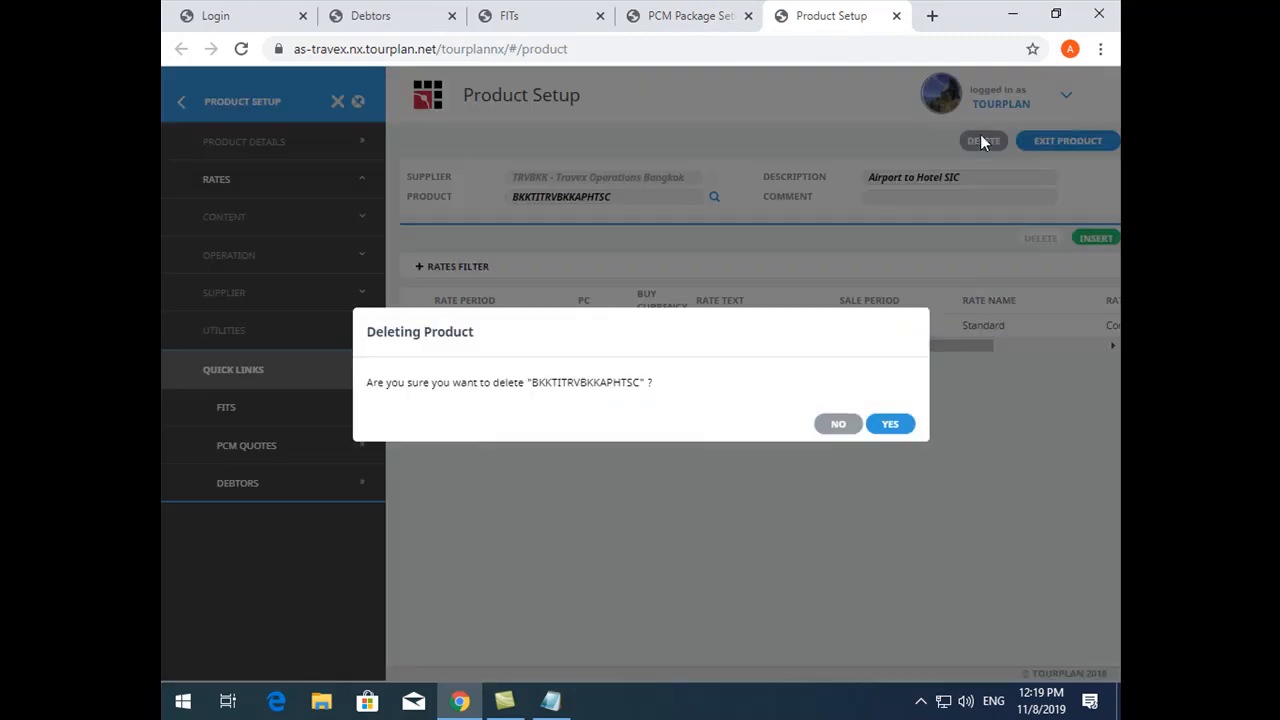
click(889, 426)
click(1064, 143)
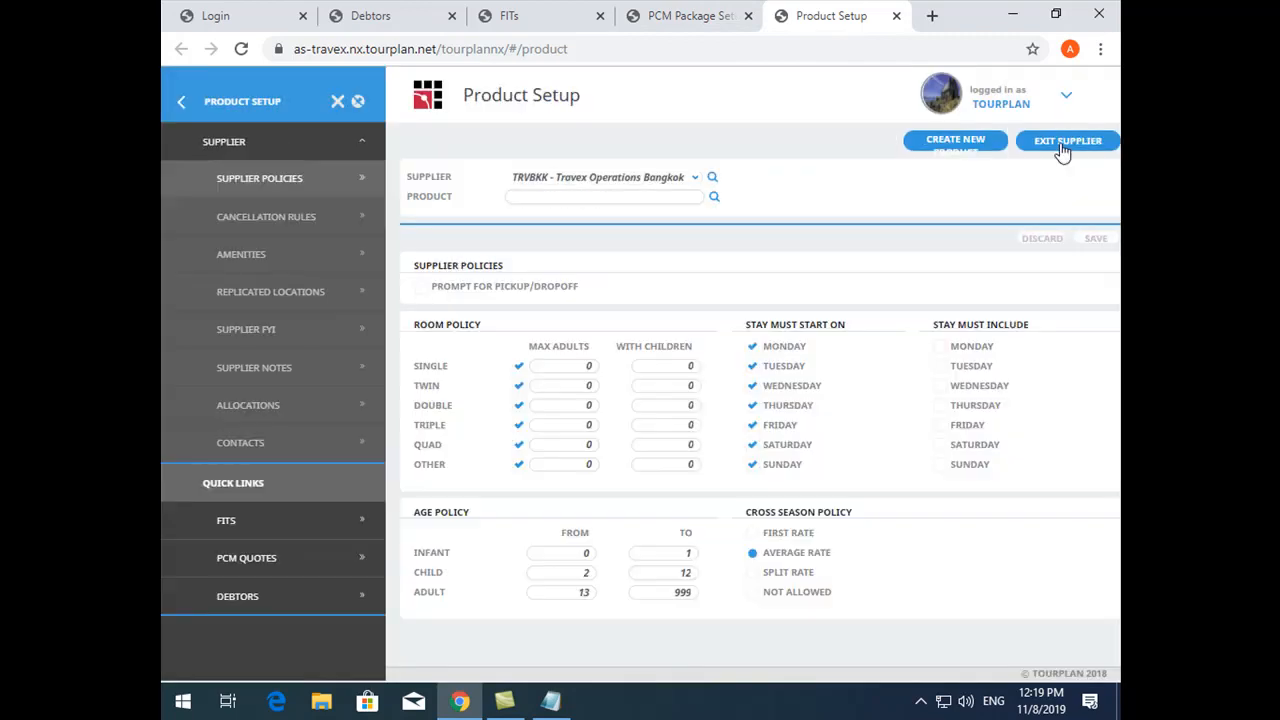
- Find and open the Bangkok Day Tour (PT) product APTHTL, "Transfer Airport to Hotel", from supplier TRVBKK
click(714, 197)
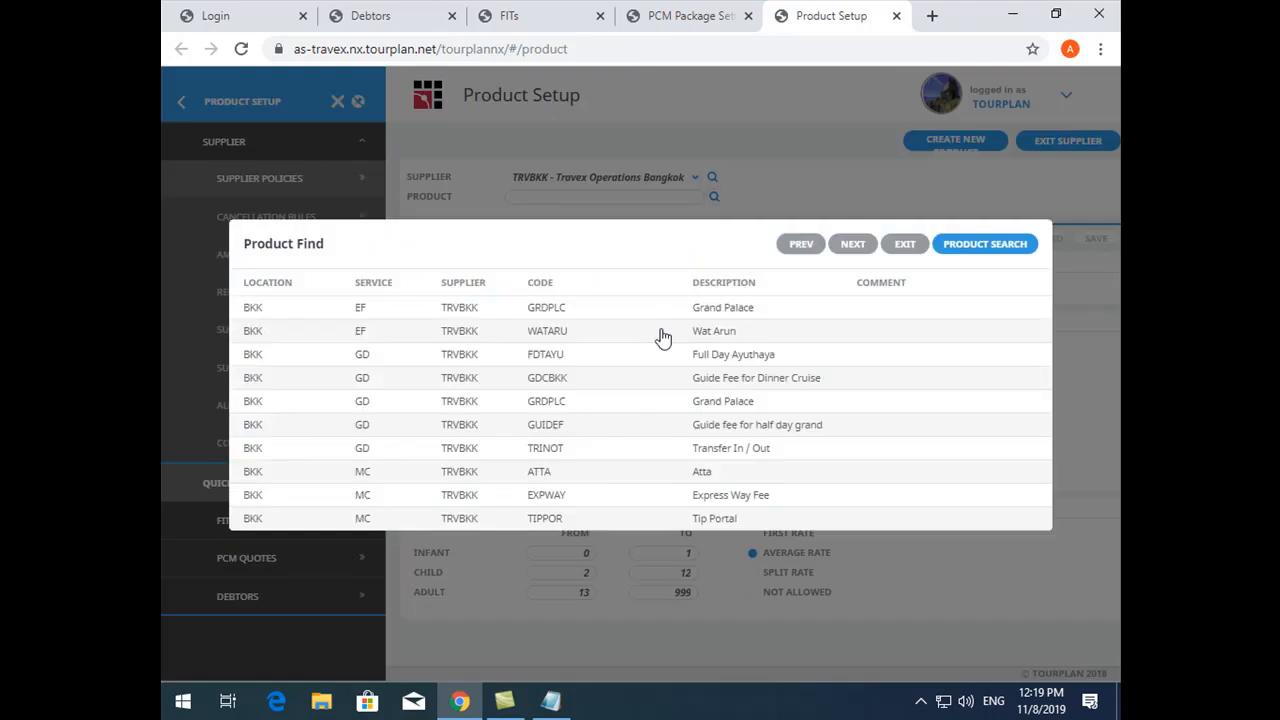
click(849, 248)
click(845, 255)
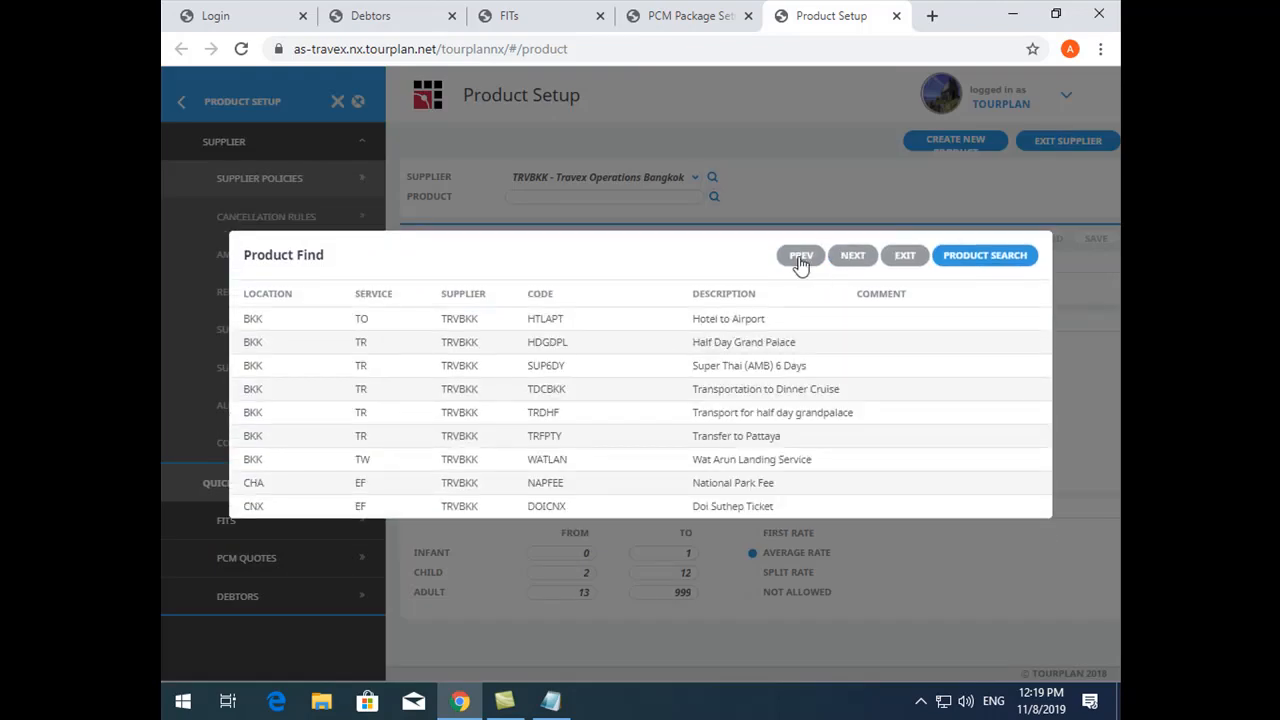
click(800, 260)
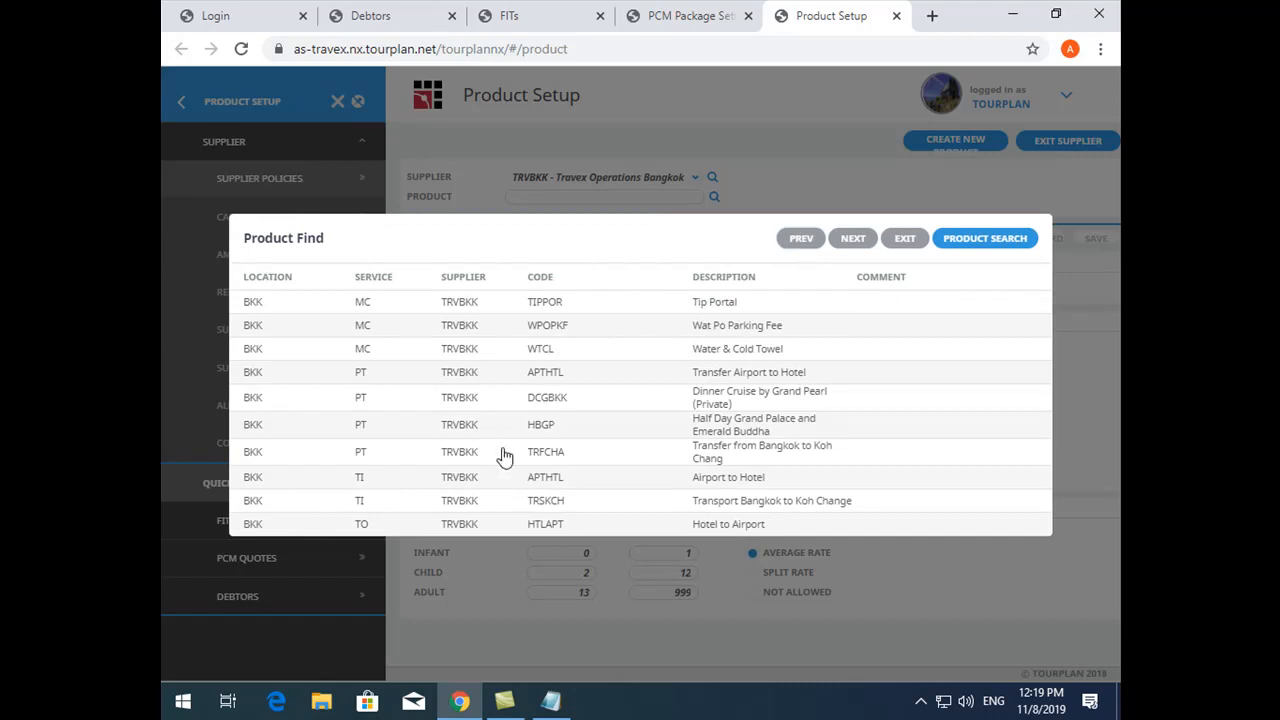
click(677, 374)
- Copy the Day Tour product with code APHTSC and description "Transfer Airport to Hotel SIC"
click(285, 336)
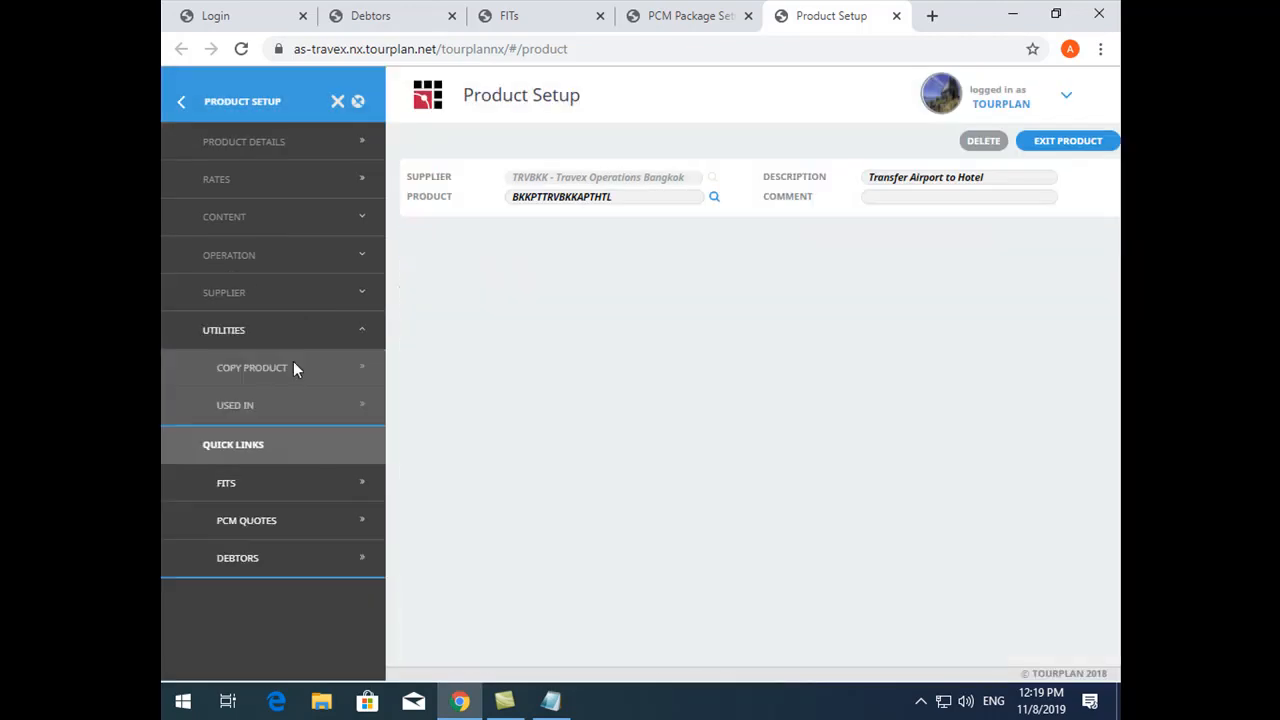
click(294, 366)
click(508, 408)
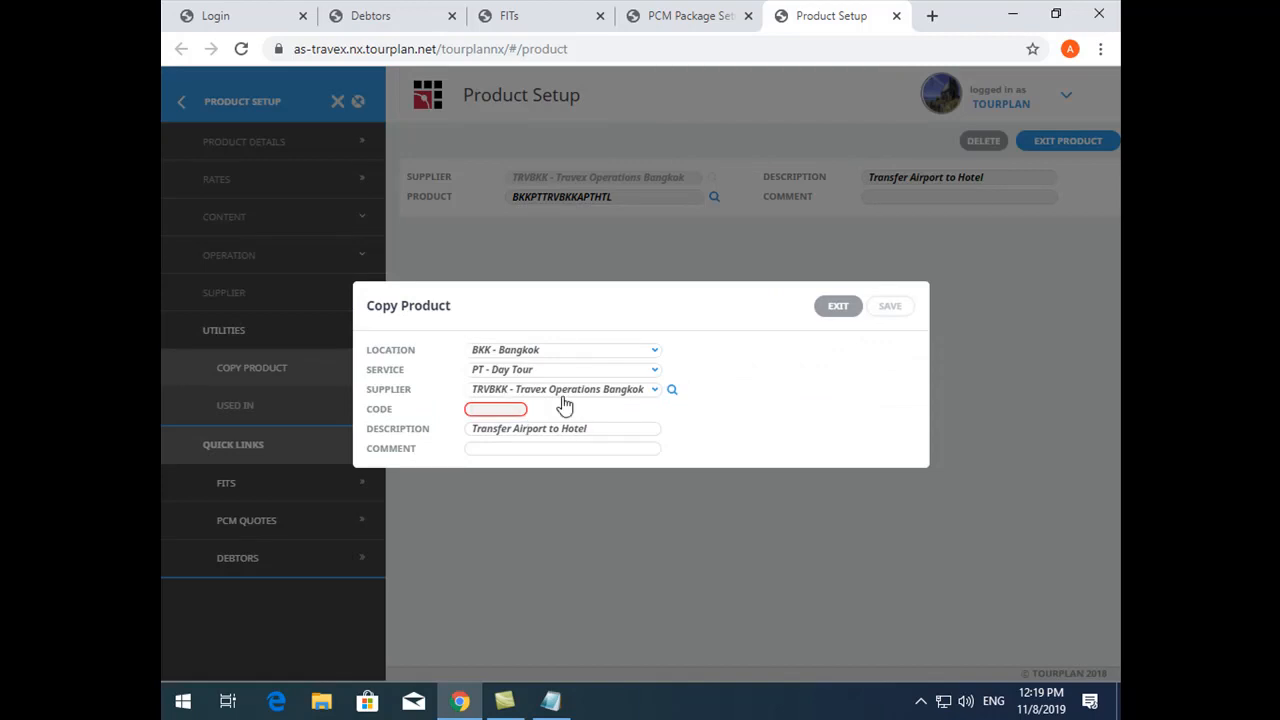
text(APHTSC)
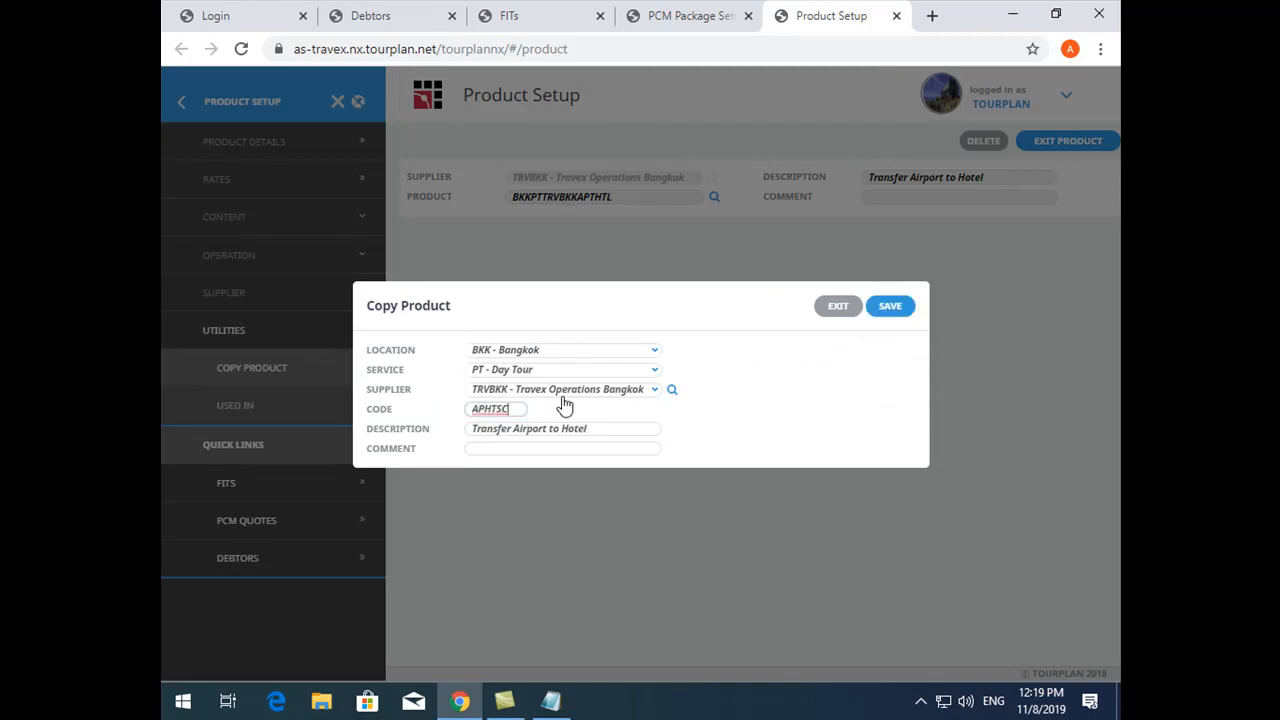
click(640, 434)
text(sic)
key(BackSpace)
text(SIC)
click(890, 306)
- In the SIC package's package setup, find the supplier's Day Tour products and select "Transfer Airport to Hotel SIC" as package product
click(735, 10)
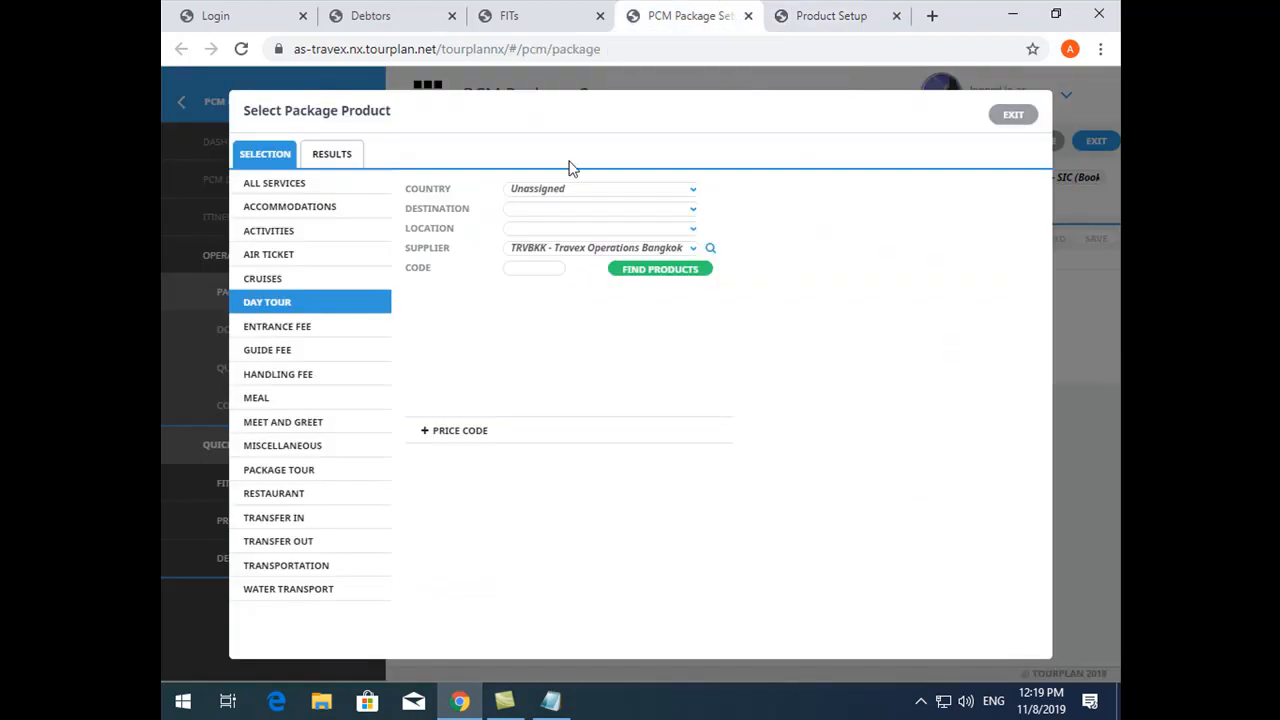
click(662, 268)
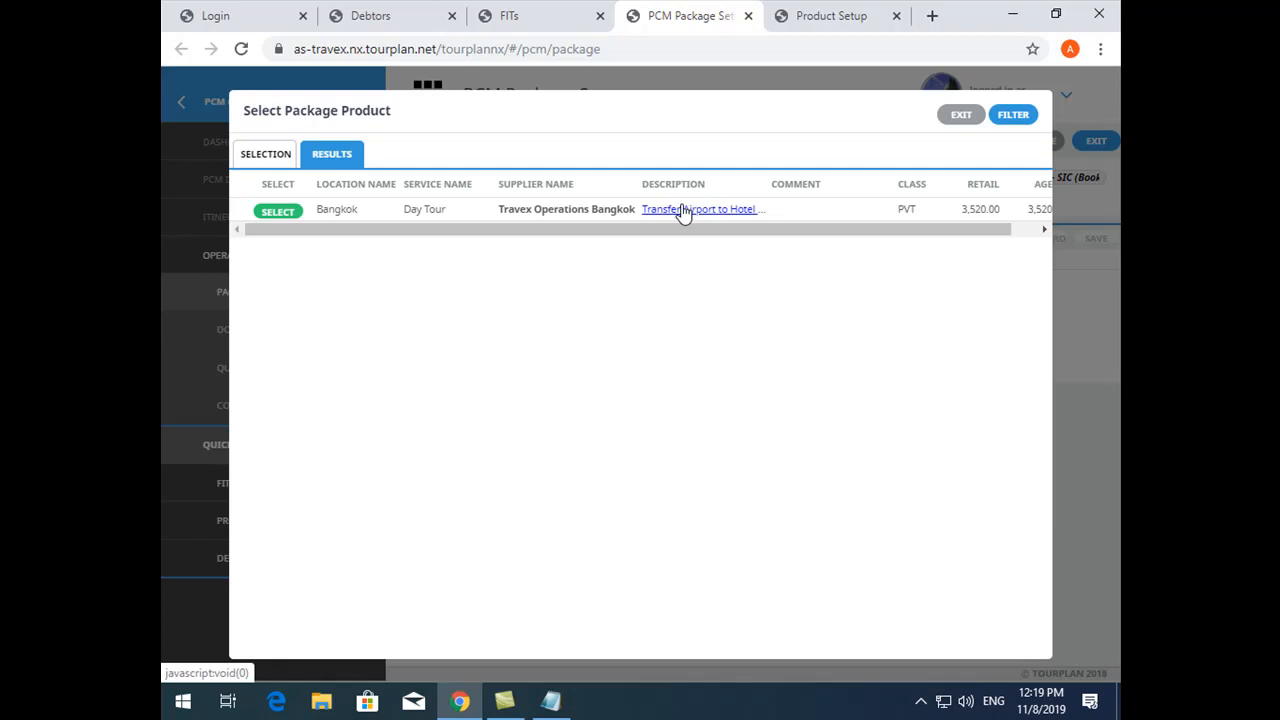
click(278, 211)
- Enable the package, service, note and documentation handling options, leaving Process as Book-On and Show Package Header off, and save
click(445, 449)
click(472, 515)
click(472, 538)
click(728, 449)
click(739, 489)
drag(739, 554, 746, 566)
click(755, 576)
click(750, 555)
click(940, 516)
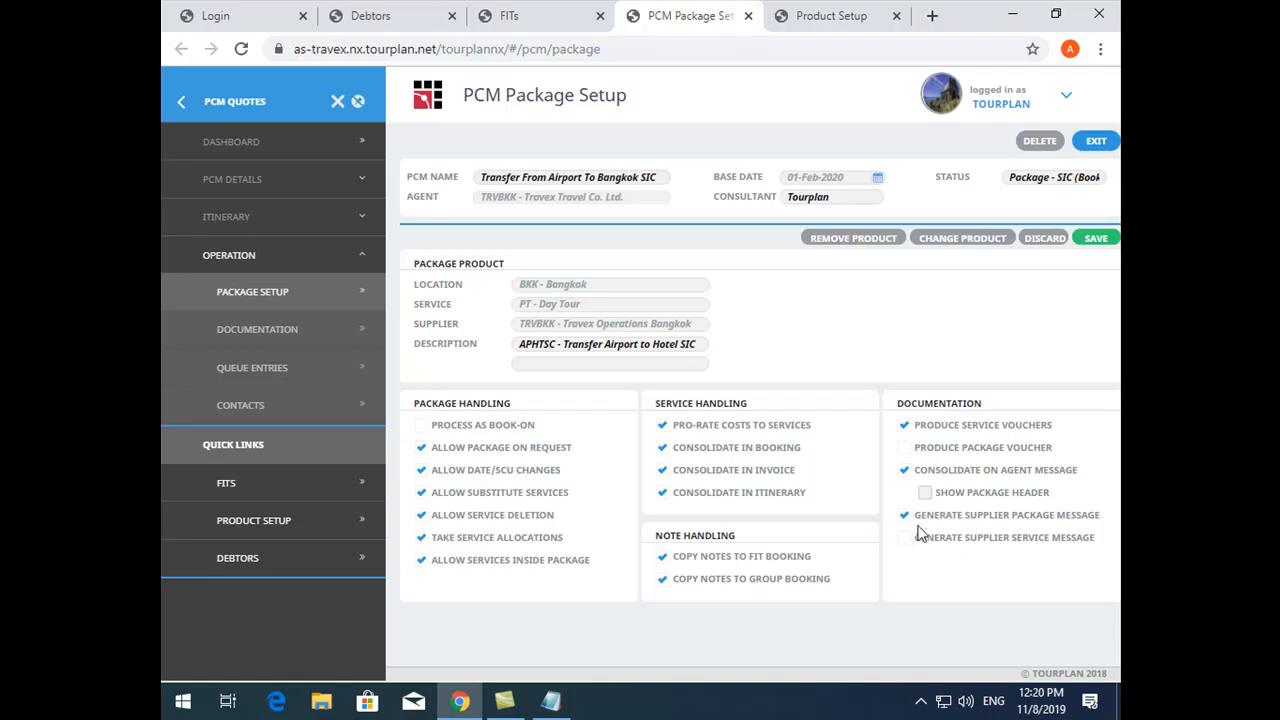
click(912, 540)
click(914, 452)
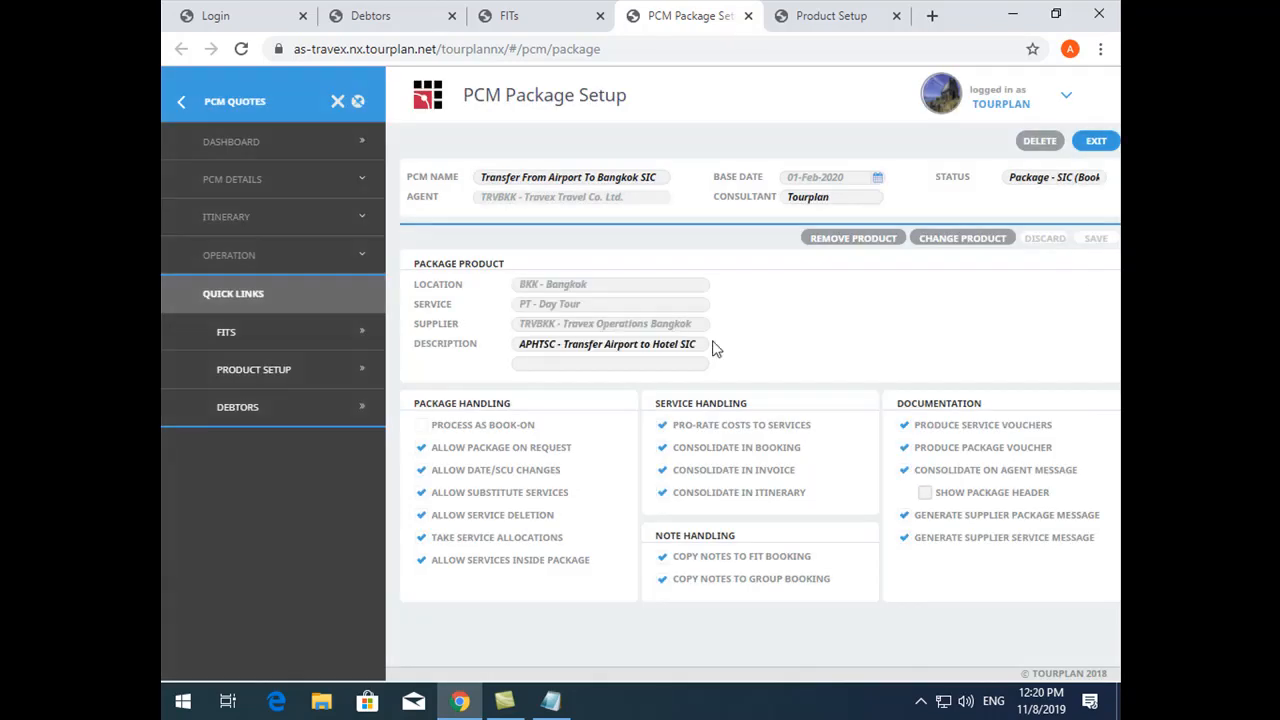
- Copy the PCM under the name "Bangkok Excellence Half Day Tour" and save the extended expired rates with it
click(281, 183)
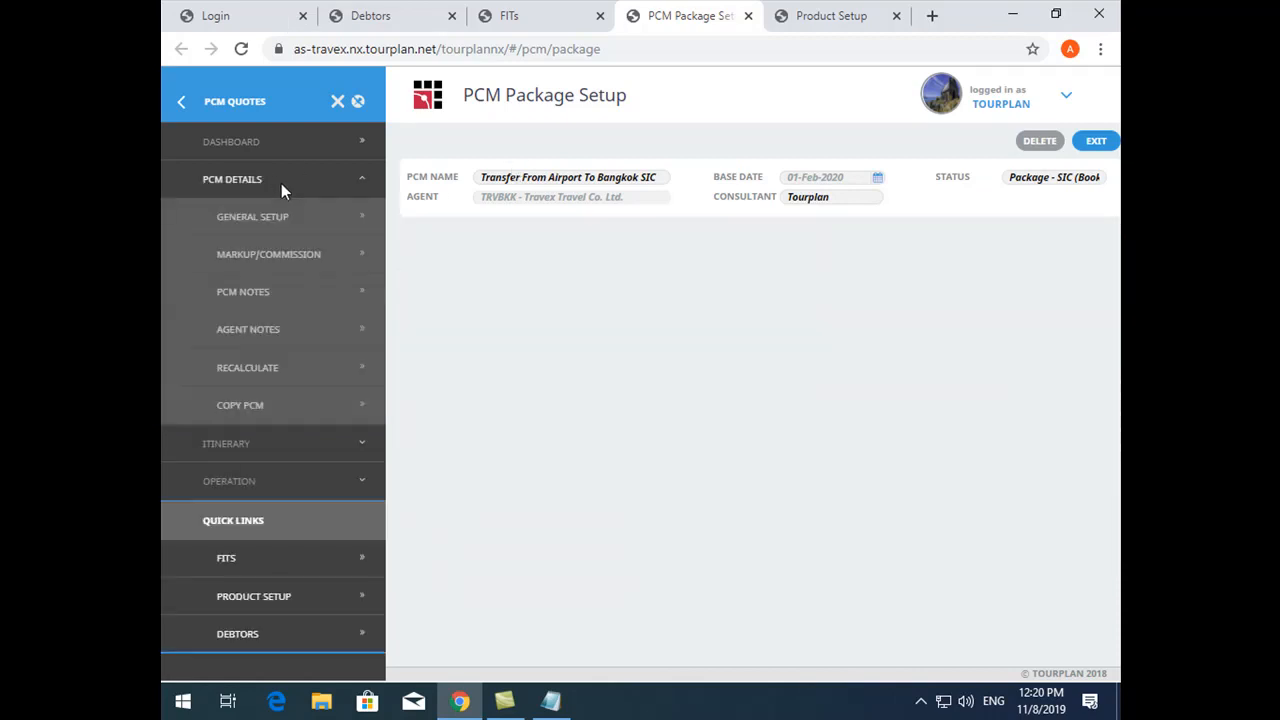
click(277, 407)
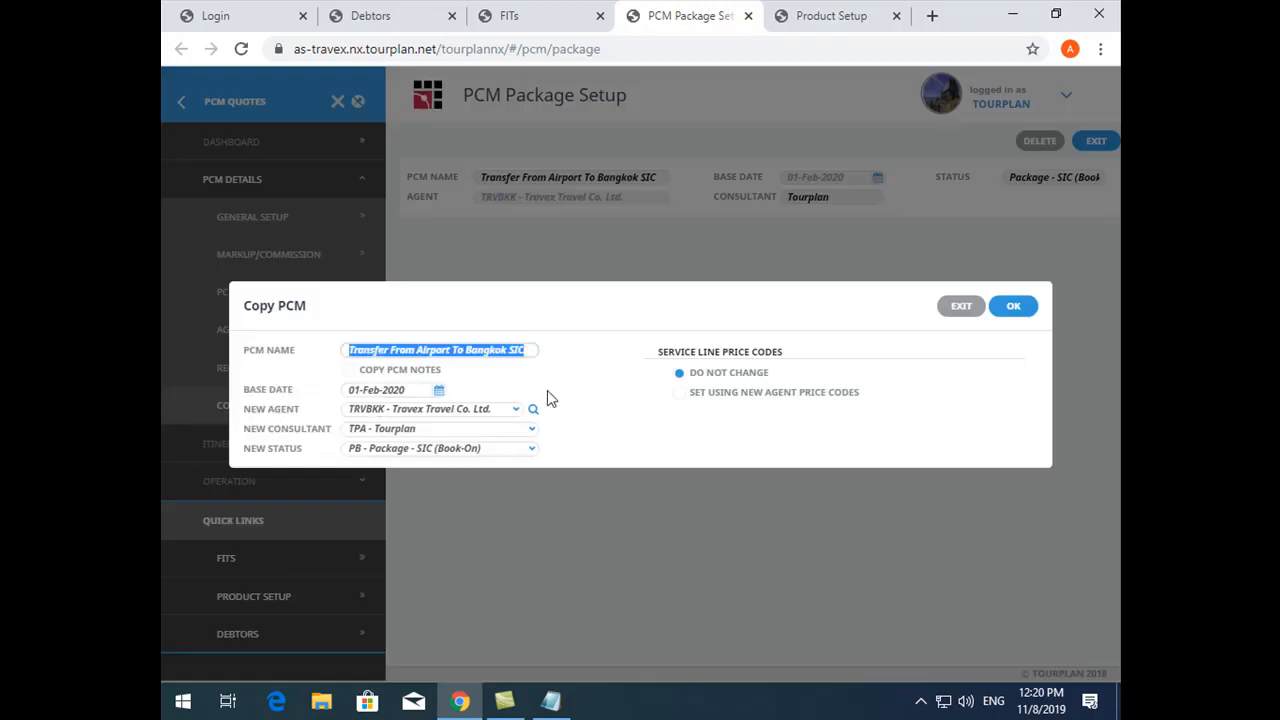
click(529, 350)
drag(529, 350, 243, 345)
text(hal)
key(BackSpace)
key(BackSpace)
text(alf Day Tour)
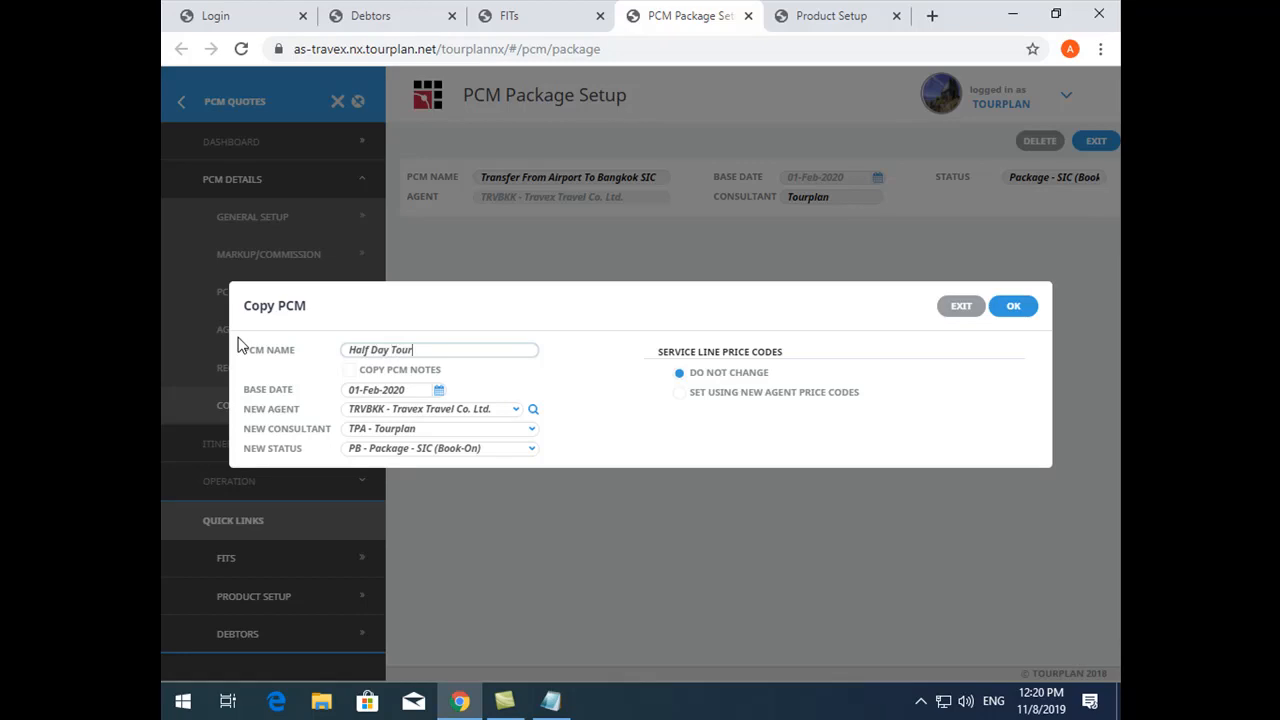
text(Bangkok Excellence)
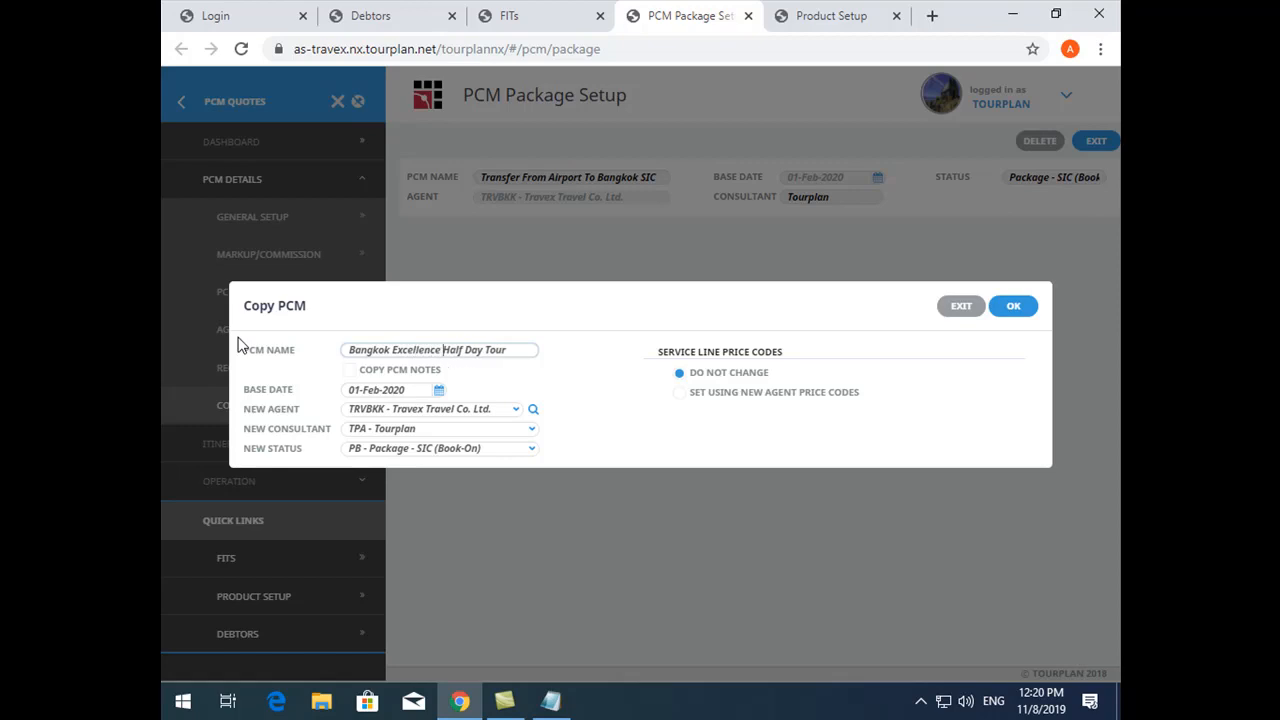
click(1024, 312)
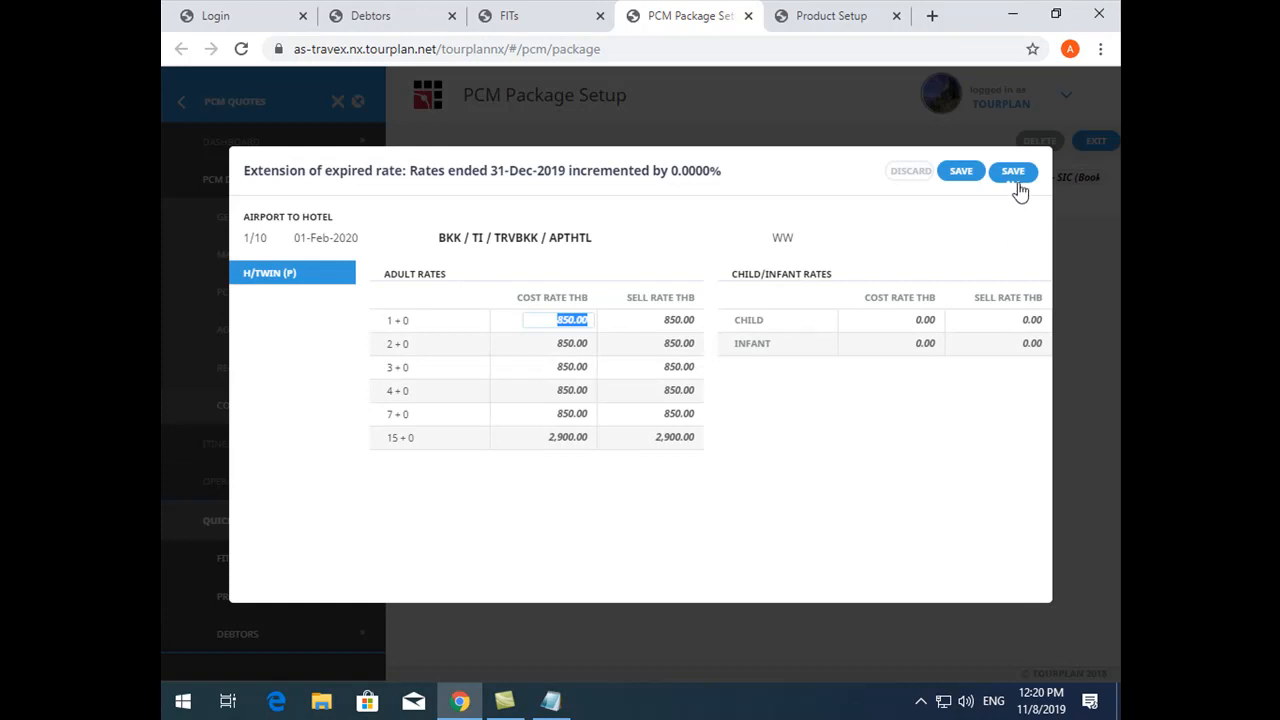
click(1014, 174)
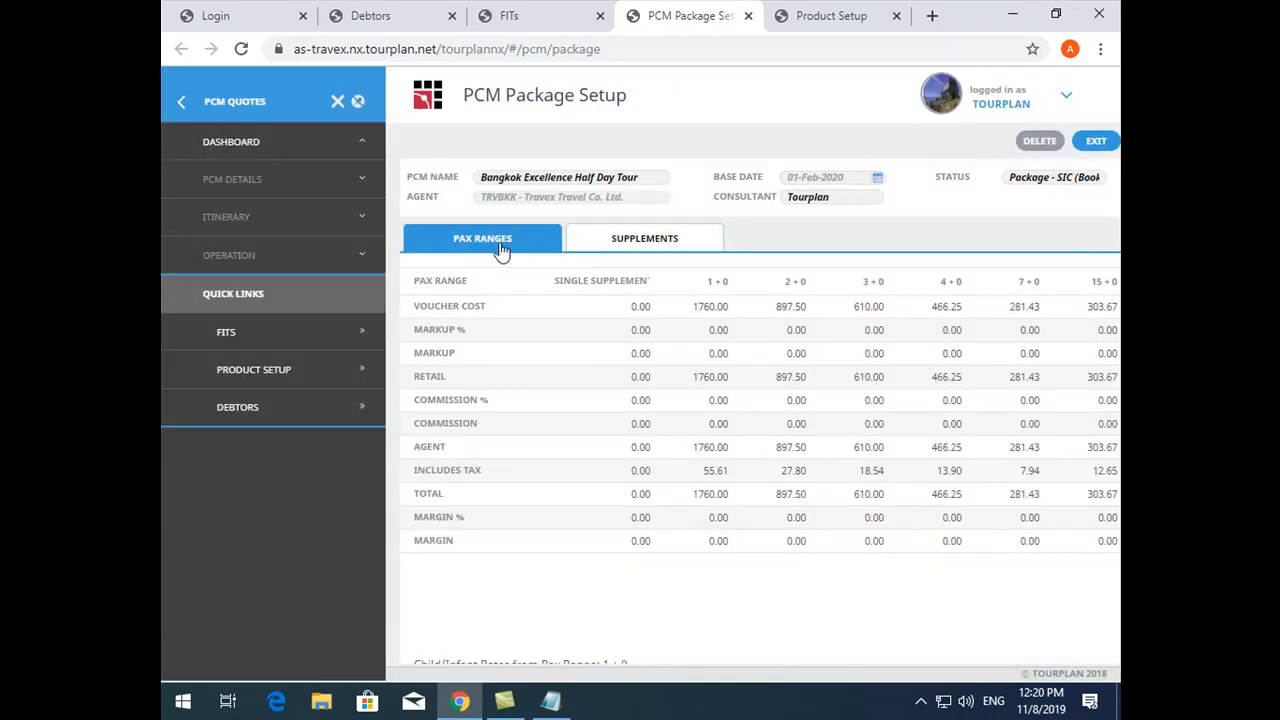
- From the new PCM's itinerary, start inserting a PCM and choose "Half day grand palace & emerald buddha"
click(313, 221)
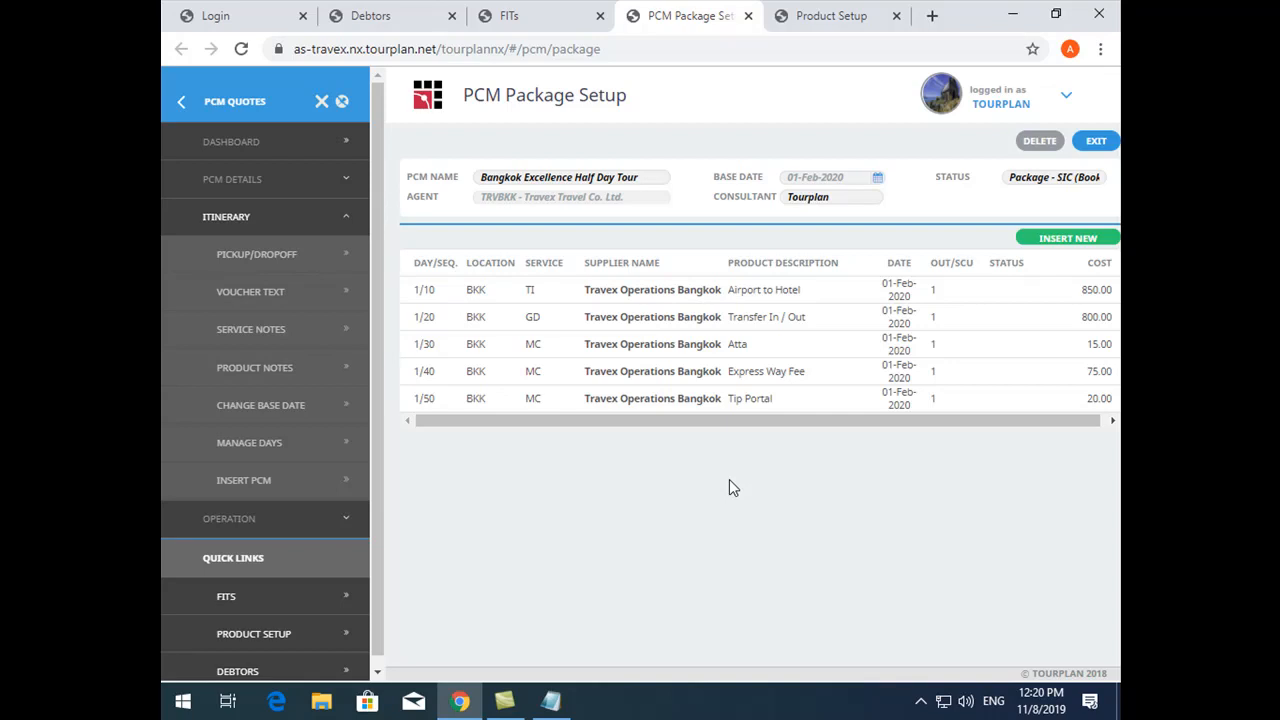
click(222, 178)
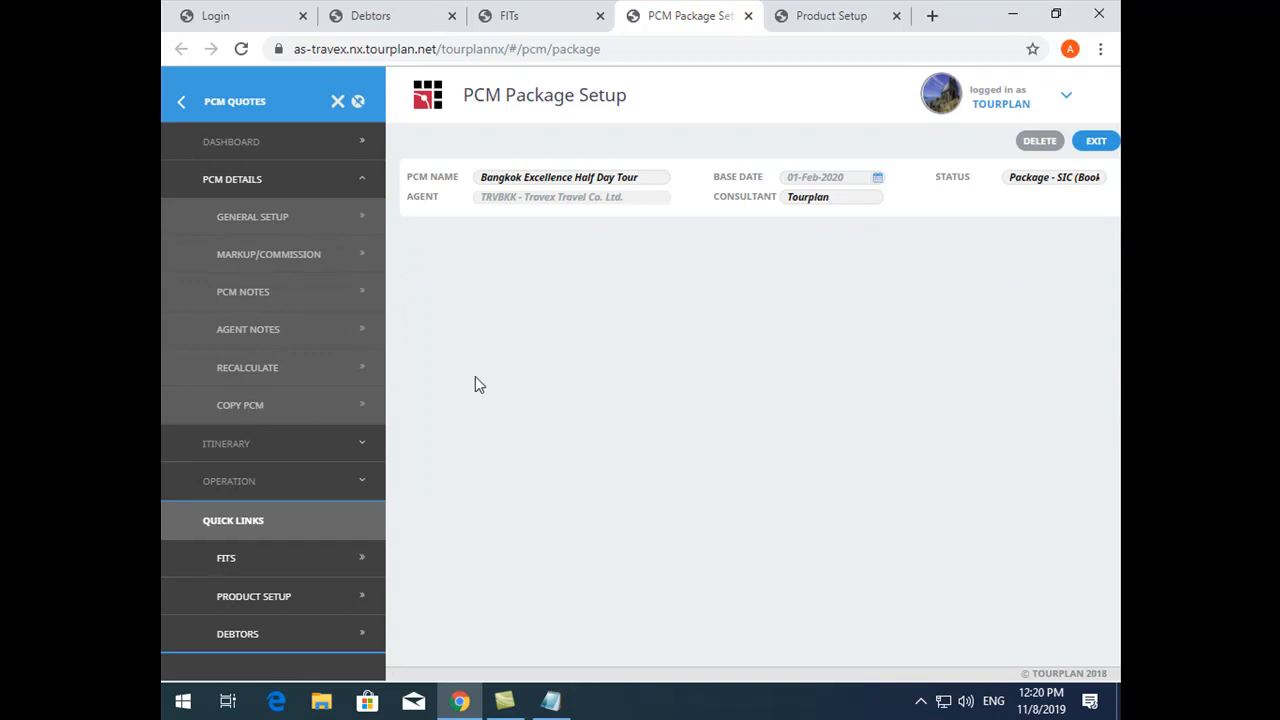
click(310, 445)
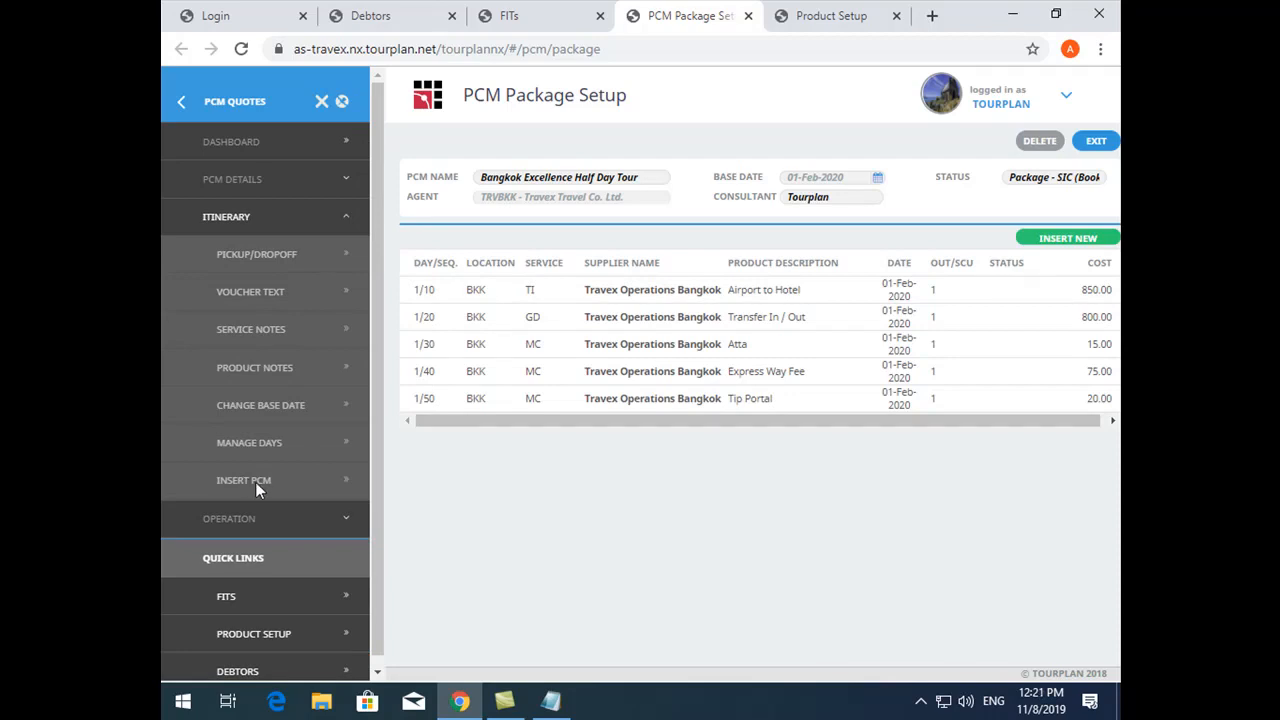
click(255, 482)
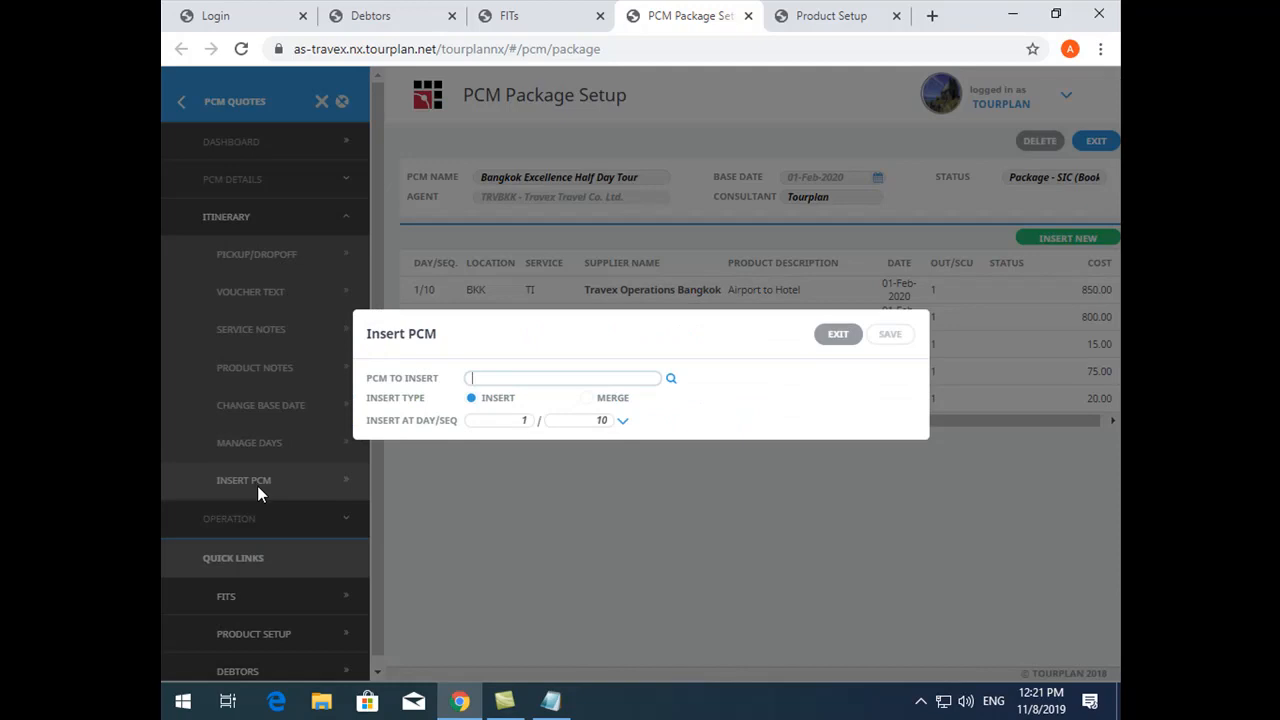
click(671, 379)
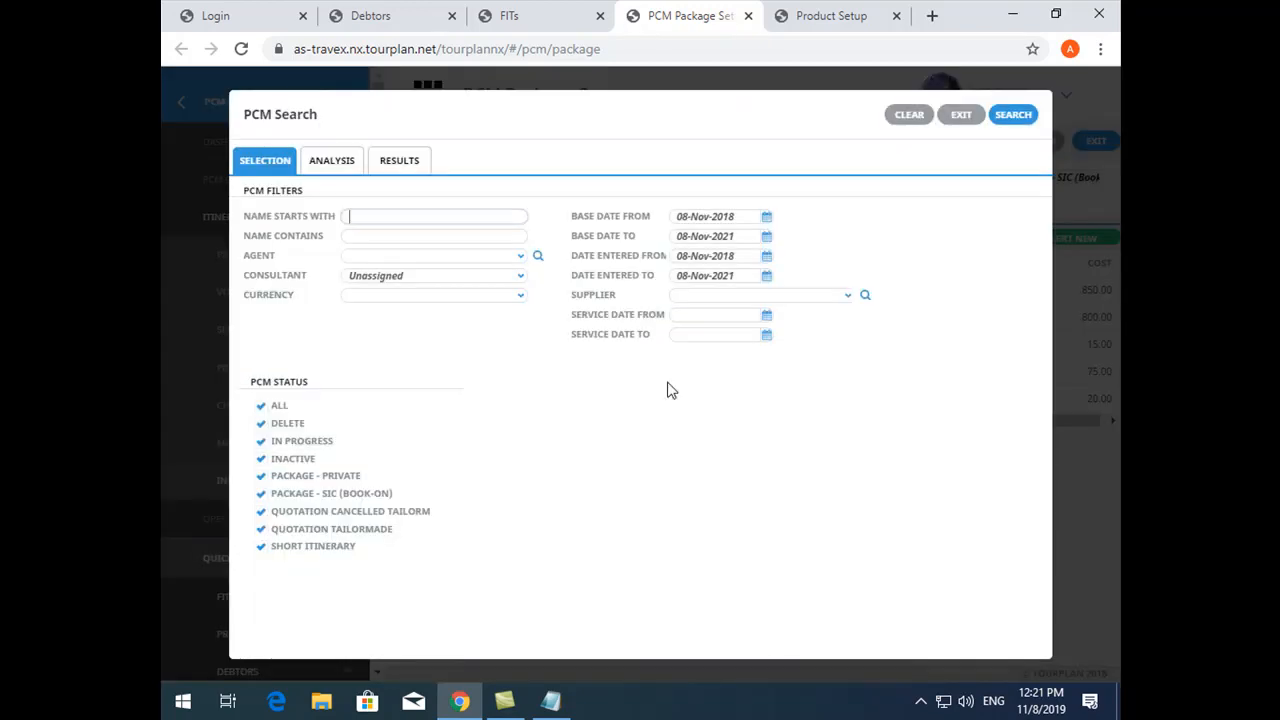
click(410, 161)
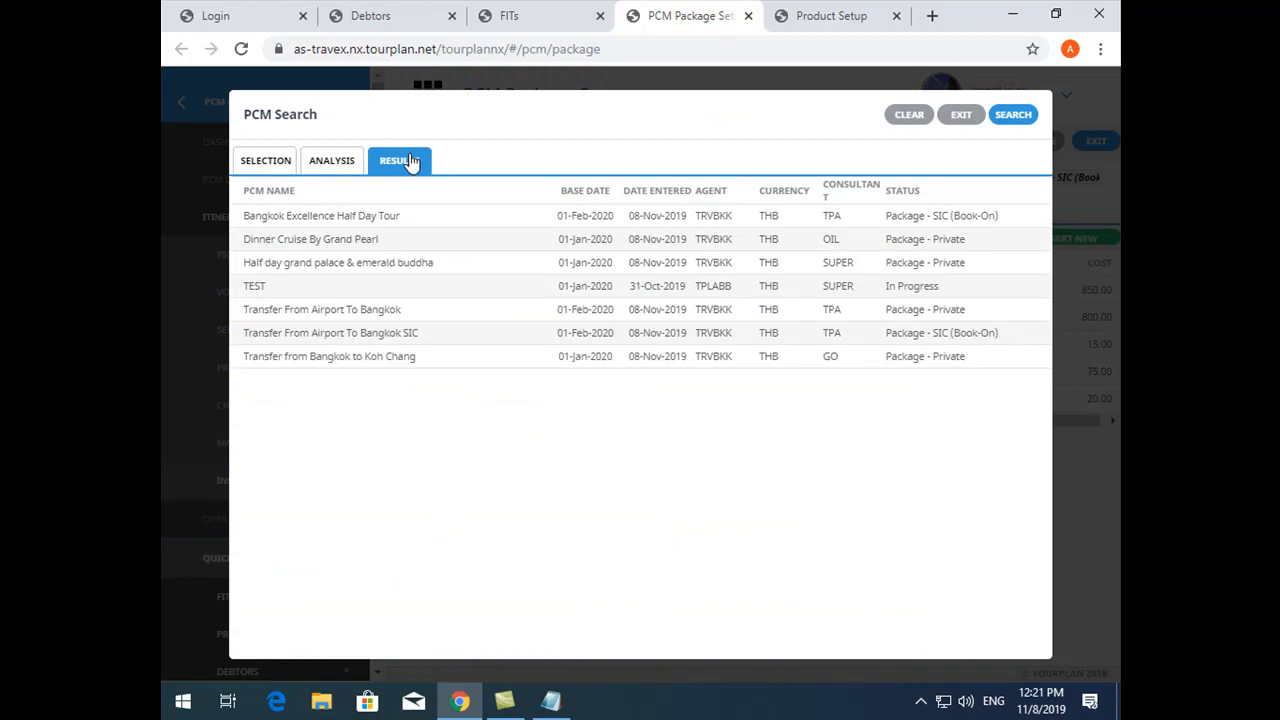
double_click(399, 266)
- Set the insertion point to day 1, sequence 60 and save to insert the chosen PCM's services
click(502, 419)
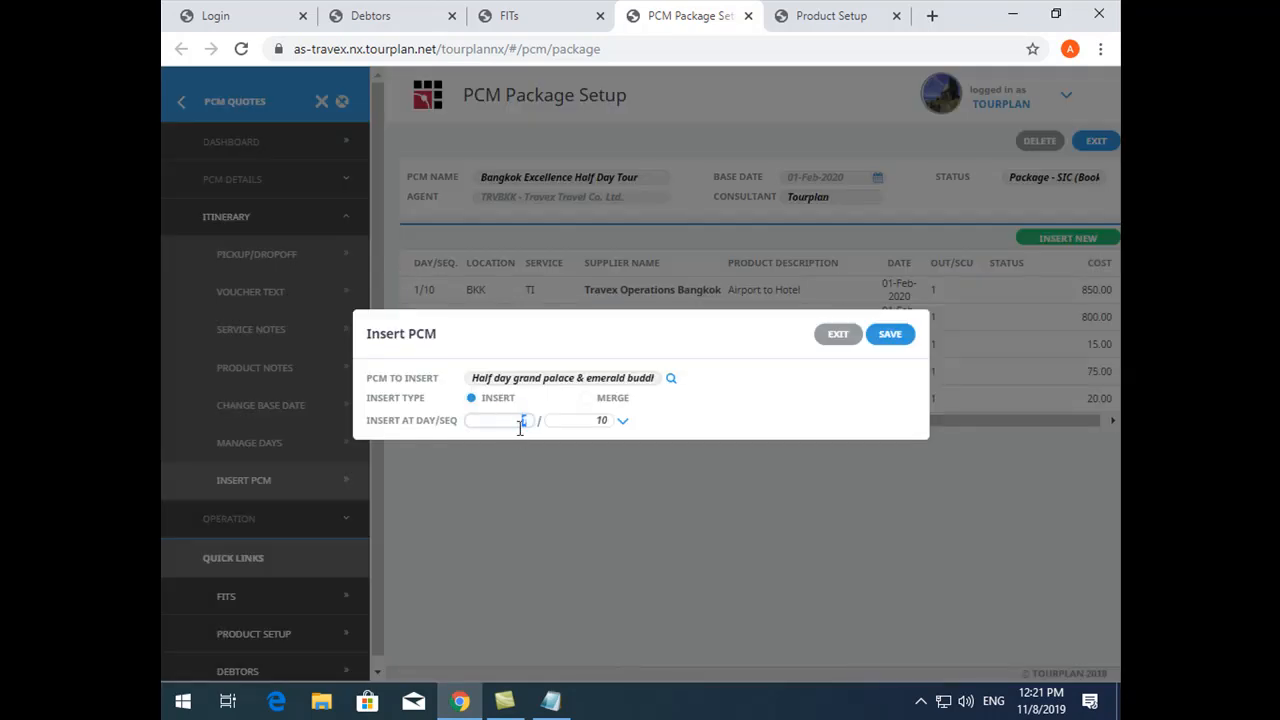
click(572, 422)
text(9)
key(BackSpace)
text(60)
click(894, 333)
click(895, 314)
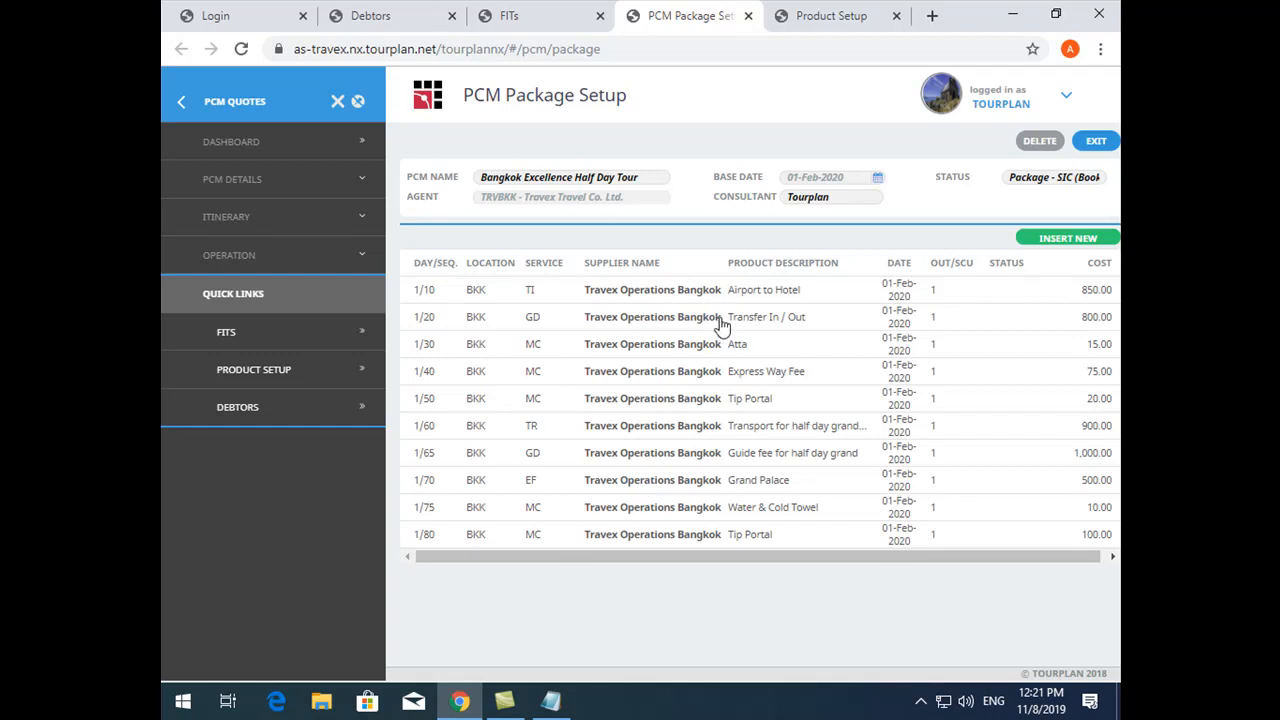
- Examine the costs of the Airport to Hotel service in the itinerary and exit its details
click(263, 218)
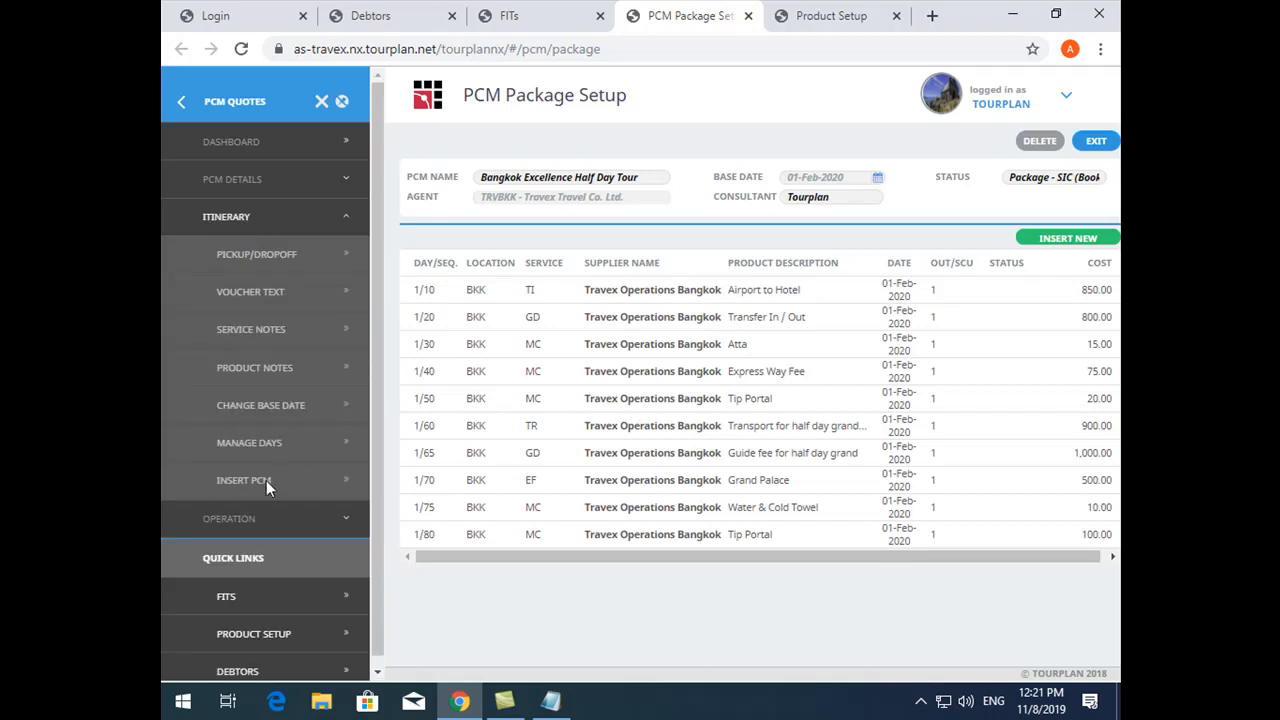
click(585, 303)
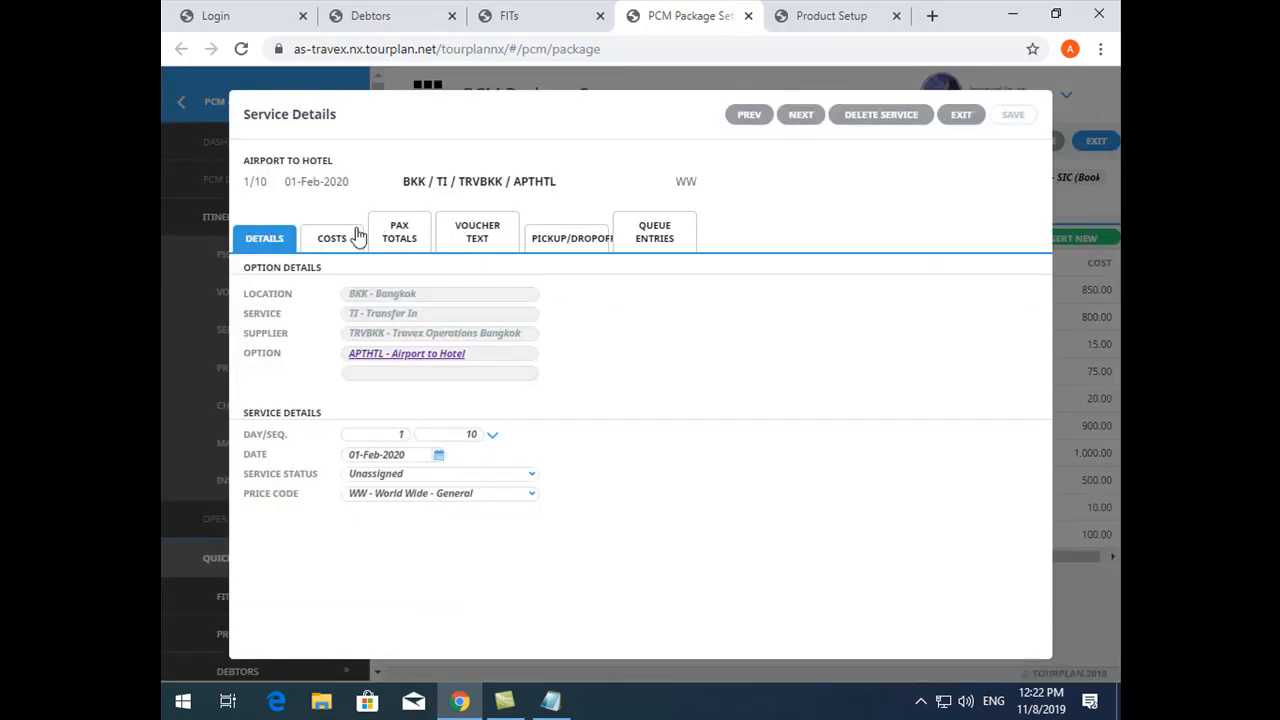
click(355, 238)
click(557, 506)
click(962, 117)
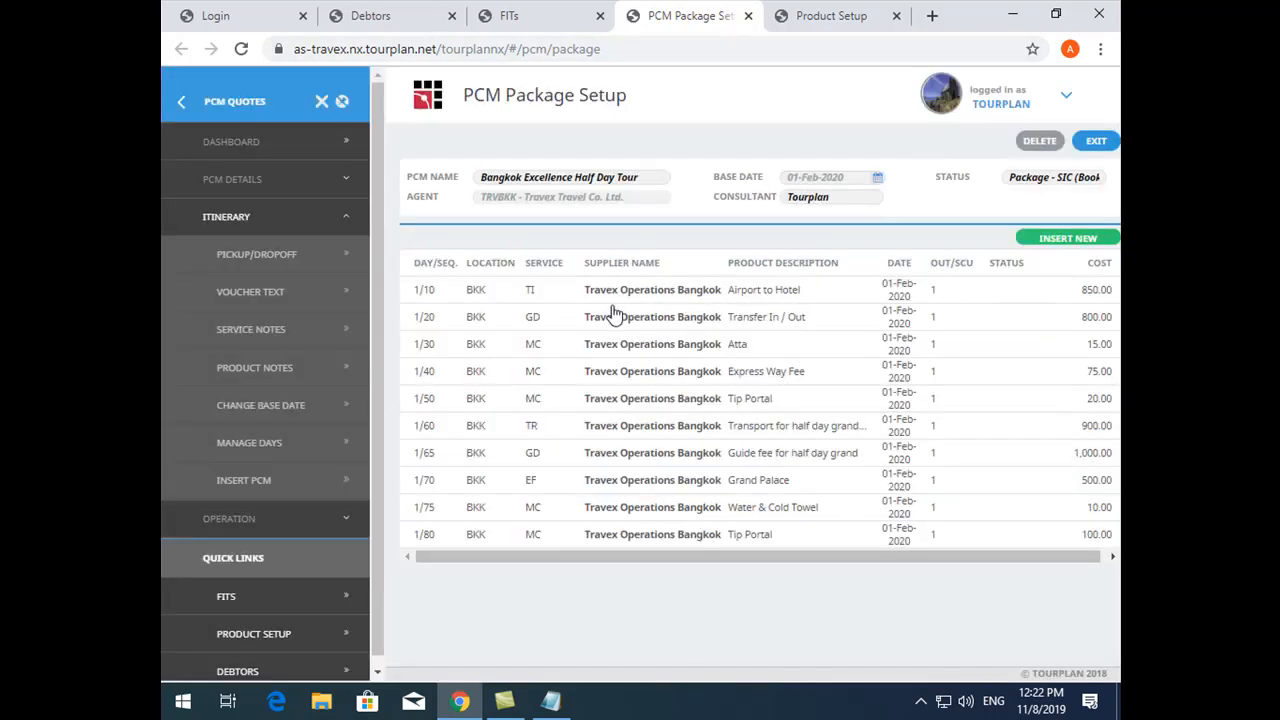
- Override the Express Way Fee service's cost with 50 THB, save, and return to the itinerary
click(632, 376)
click(344, 246)
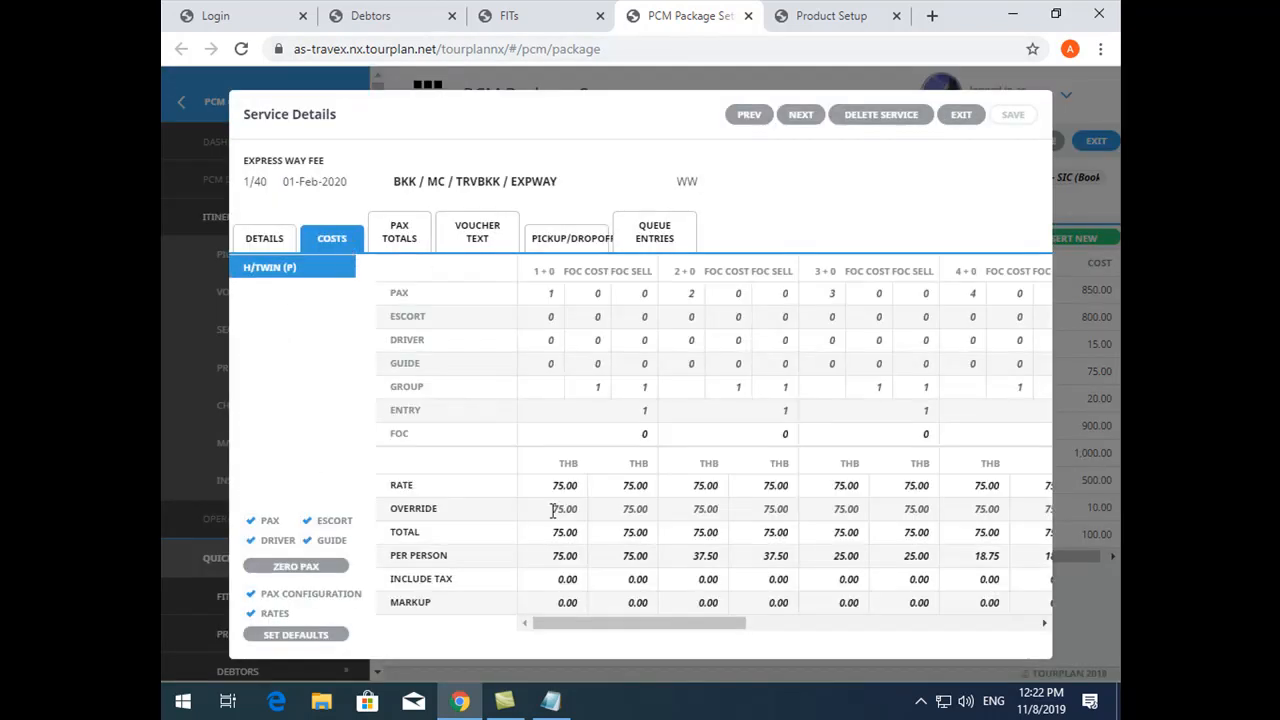
click(548, 508)
text(50)
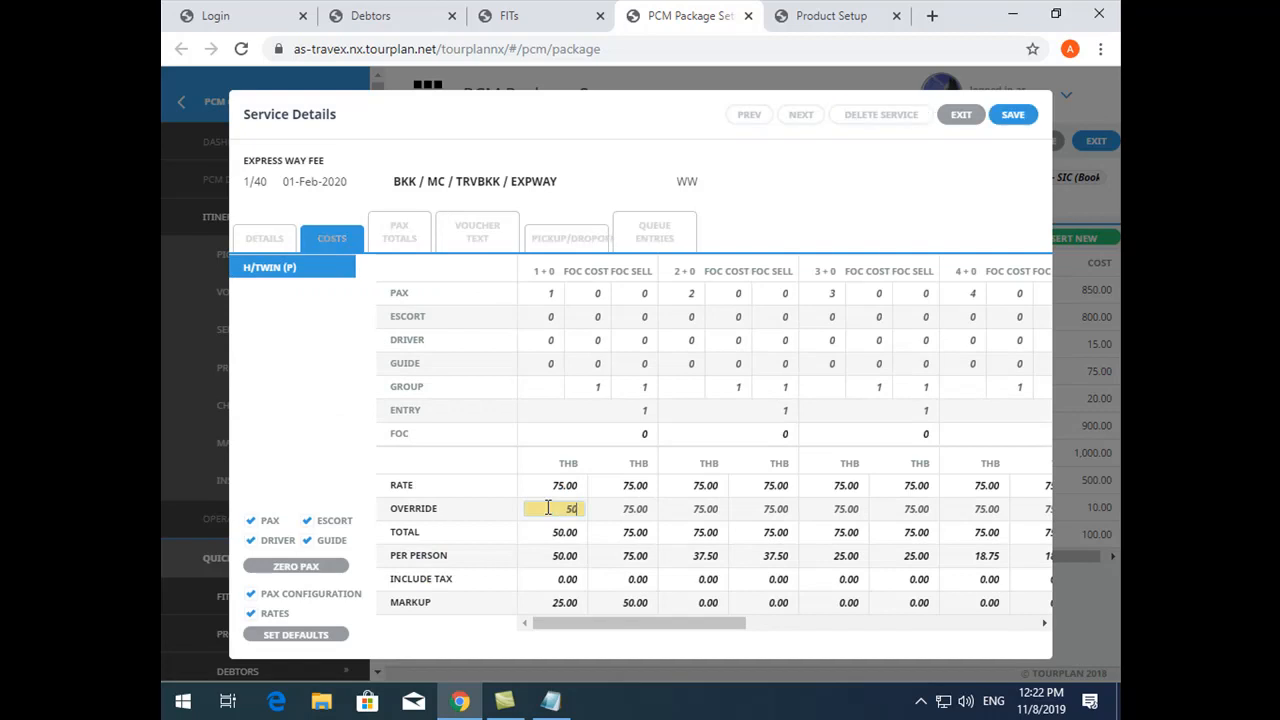
key(Tab)
click(1013, 114)
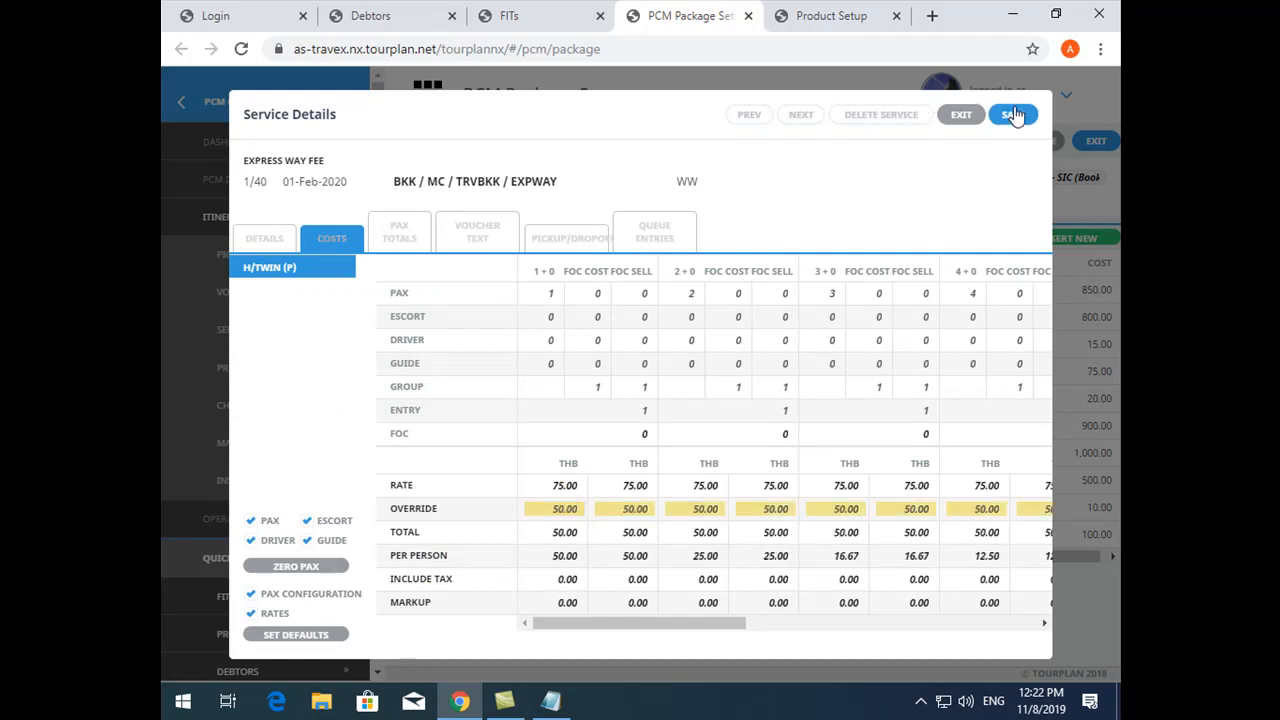
click(963, 115)
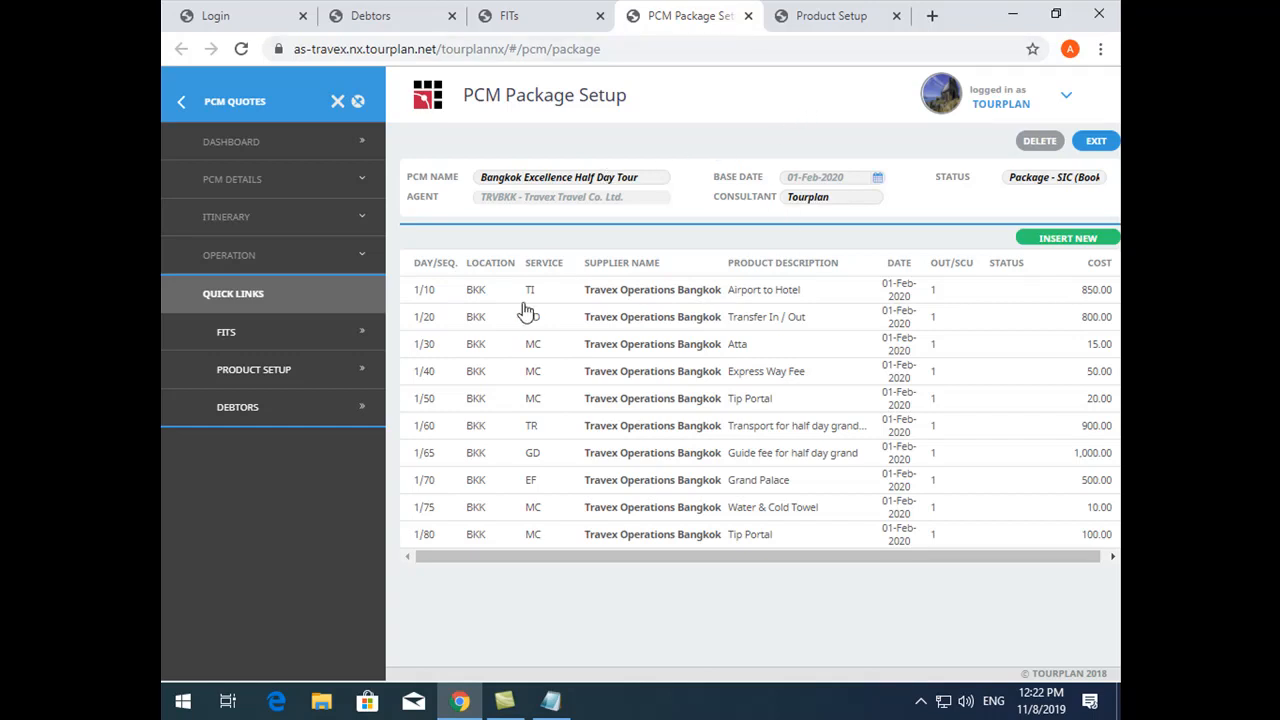
click(245, 219)
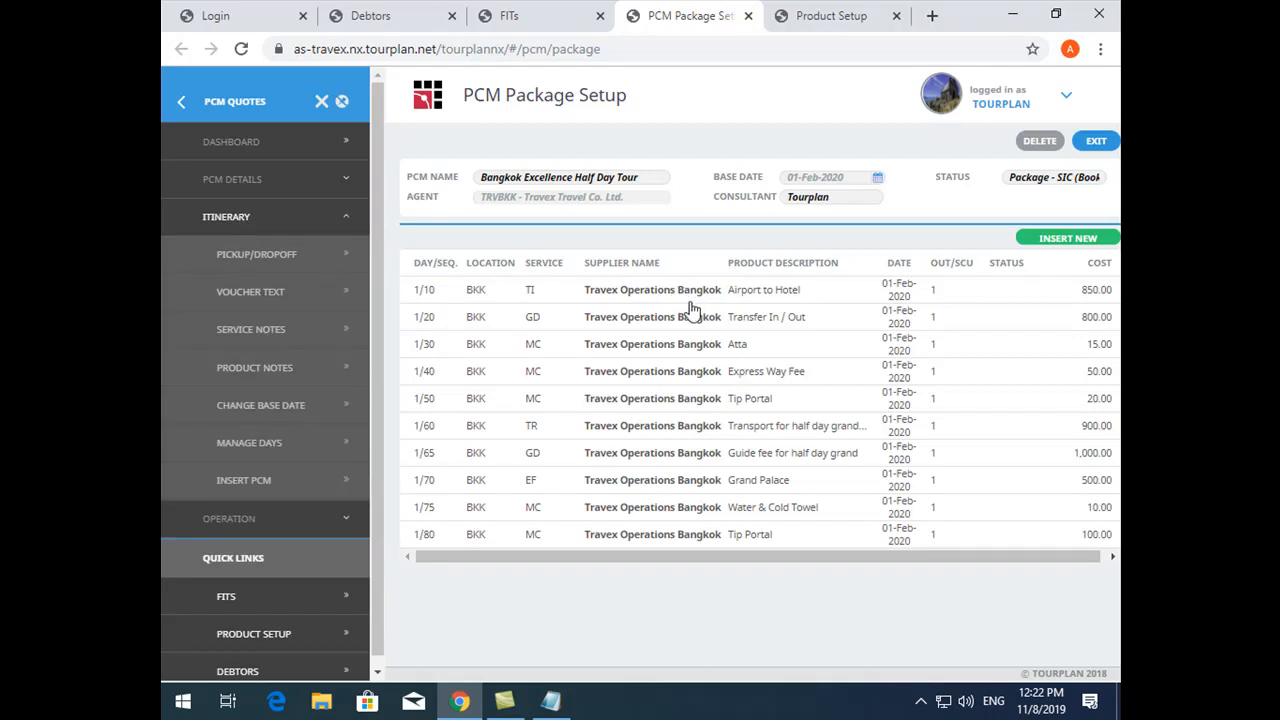
- Try to move the final Tip Portal service to day 2, then cancel the recalculation and exit its details
click(459, 542)
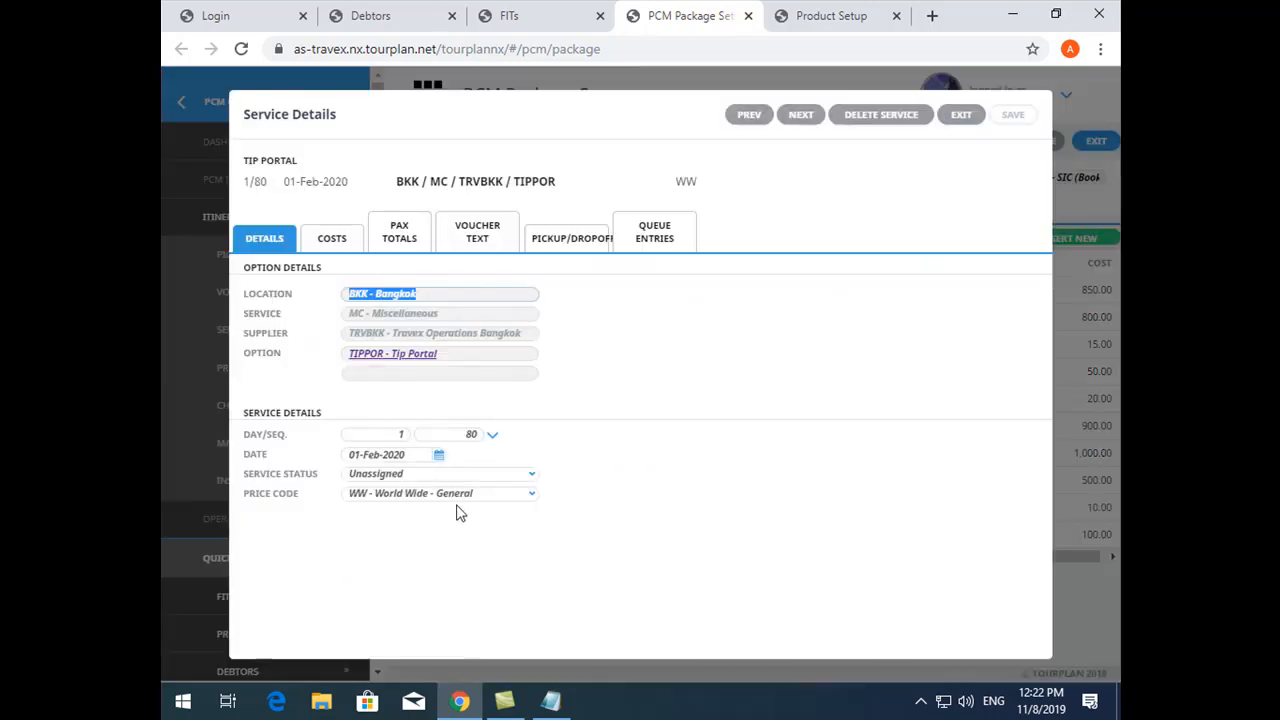
double_click(394, 440)
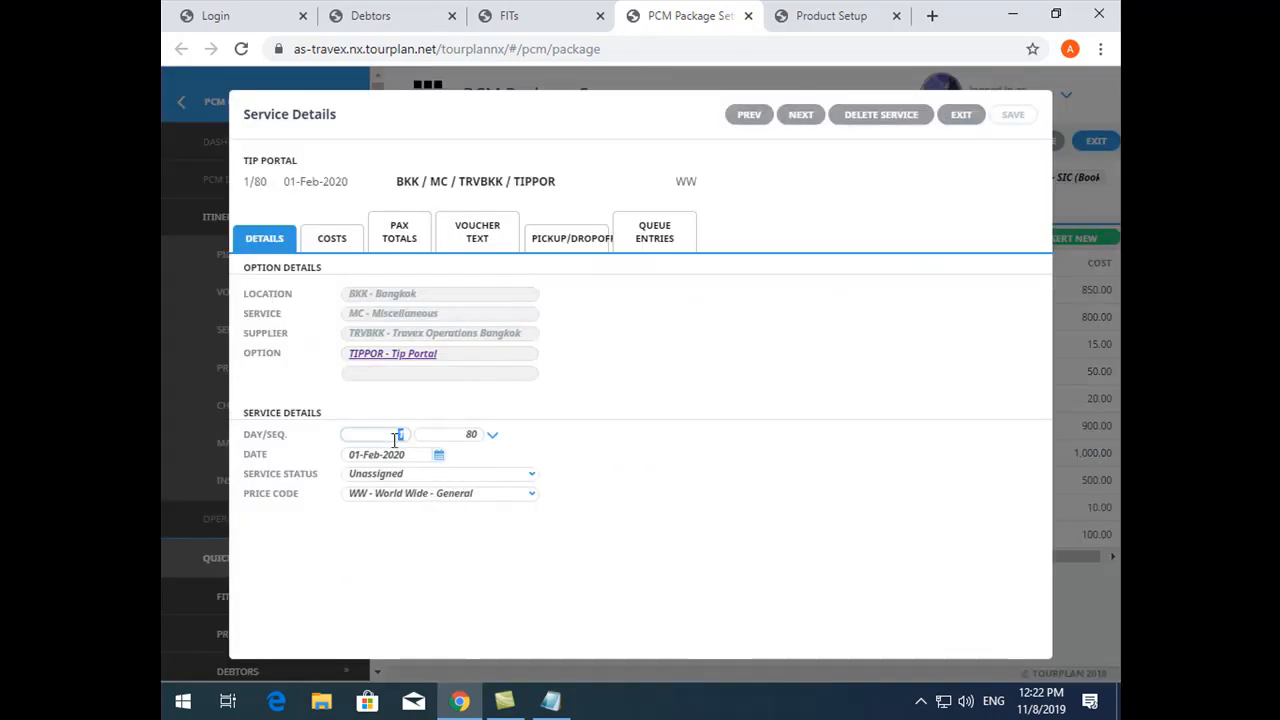
text(2)
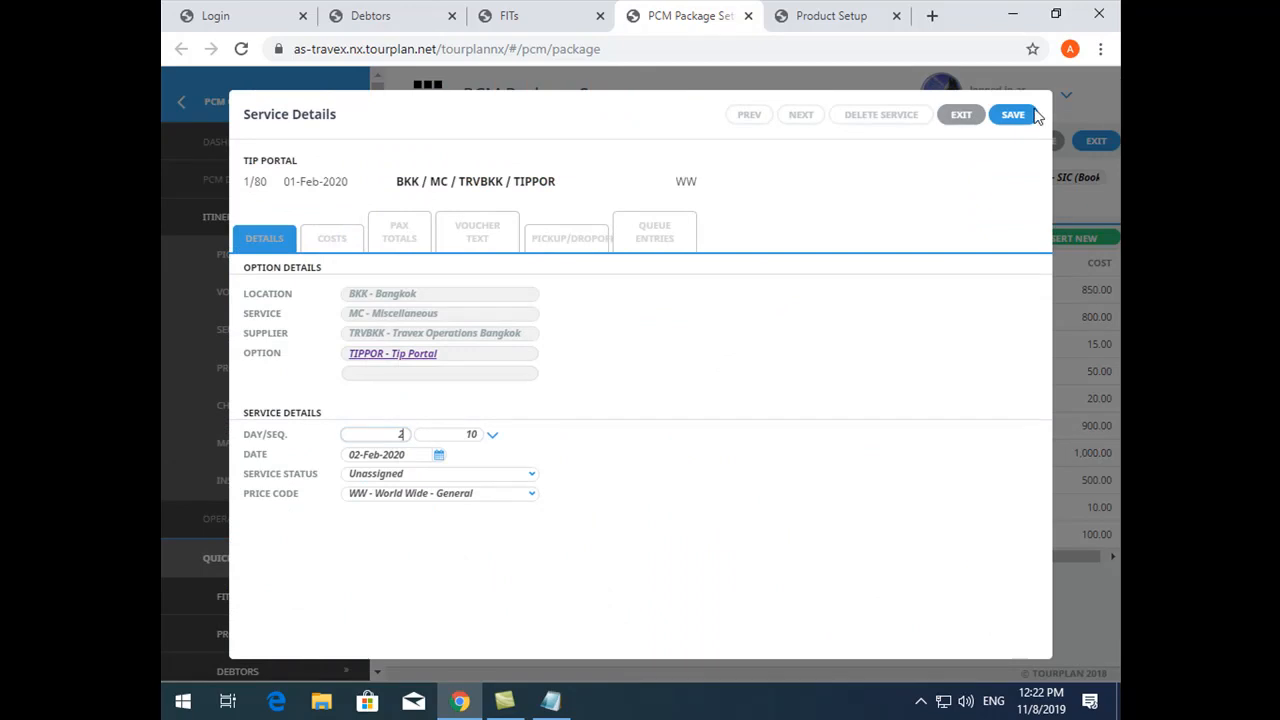
click(1020, 116)
drag(366, 310, 435, 325)
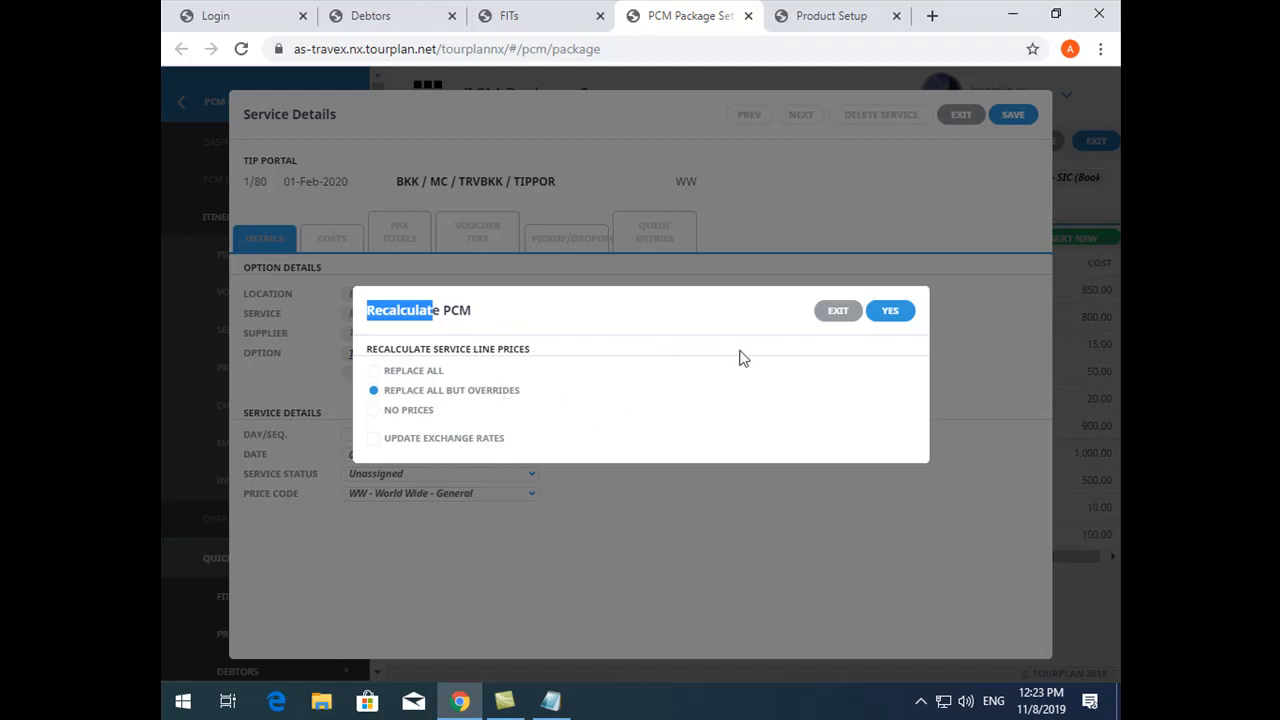
click(830, 313)
click(959, 118)
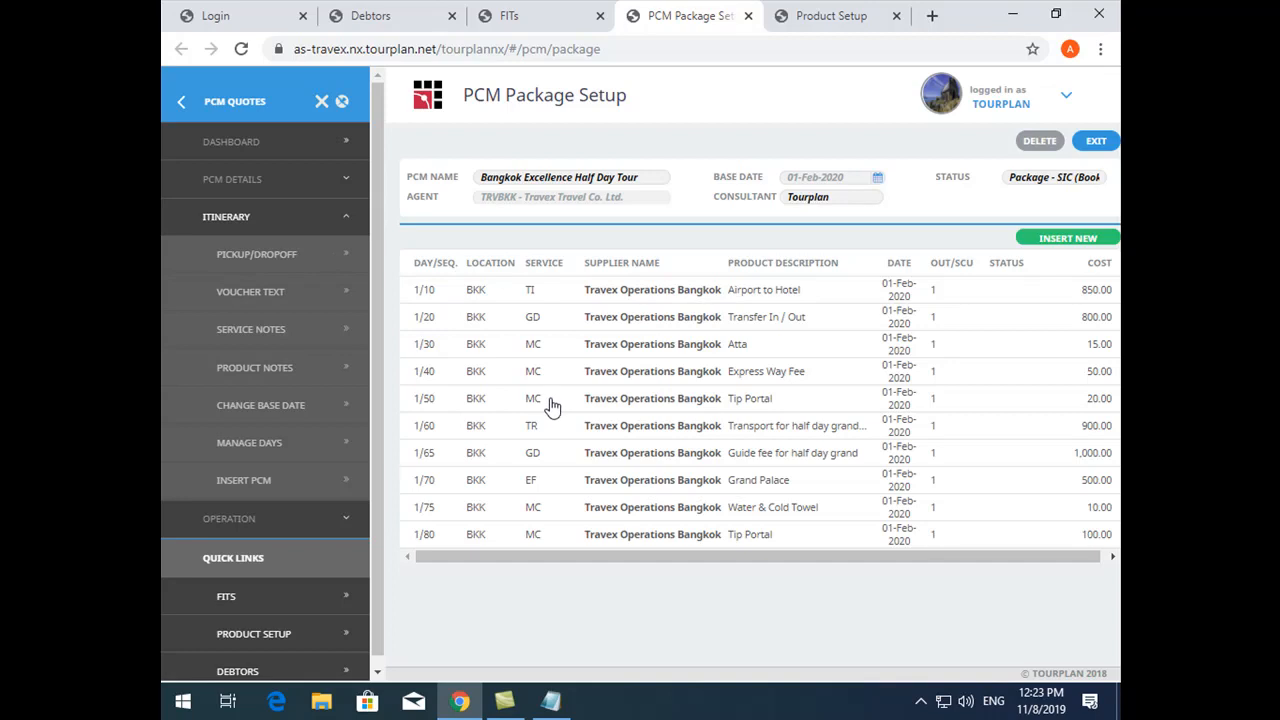
- Recalculate the PCM's service line prices with the No Prices option
click(253, 185)
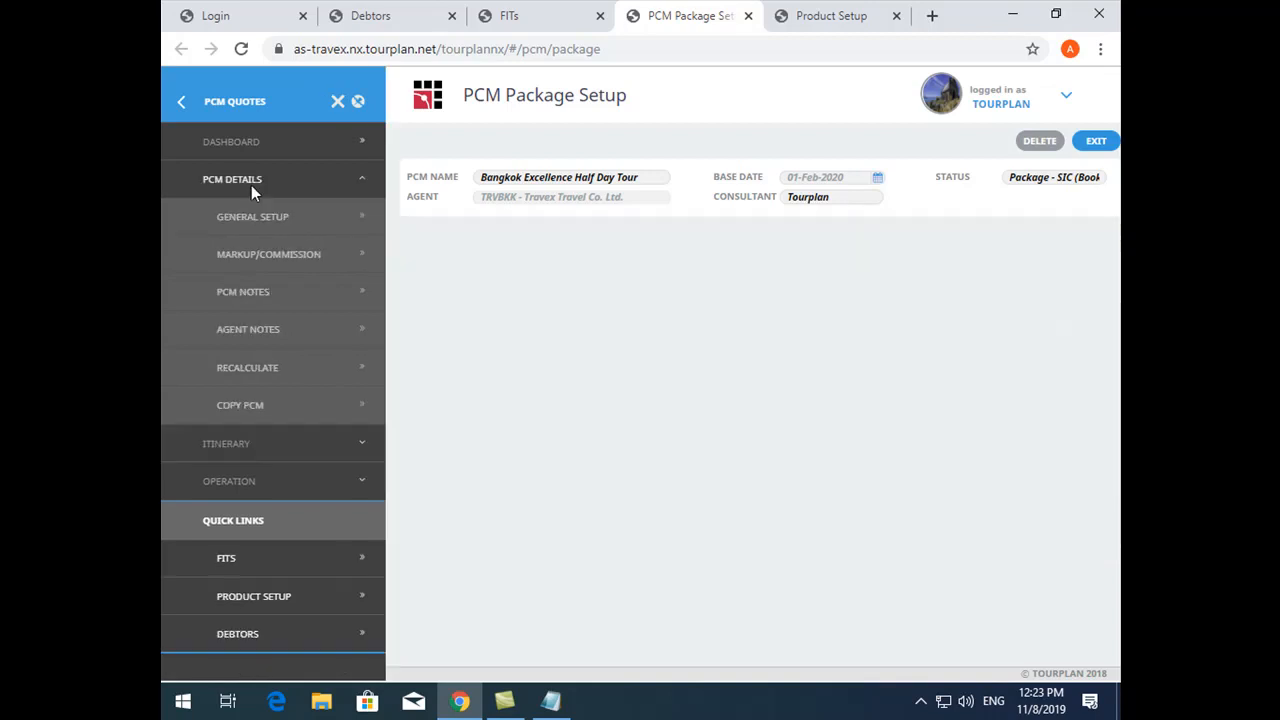
click(262, 372)
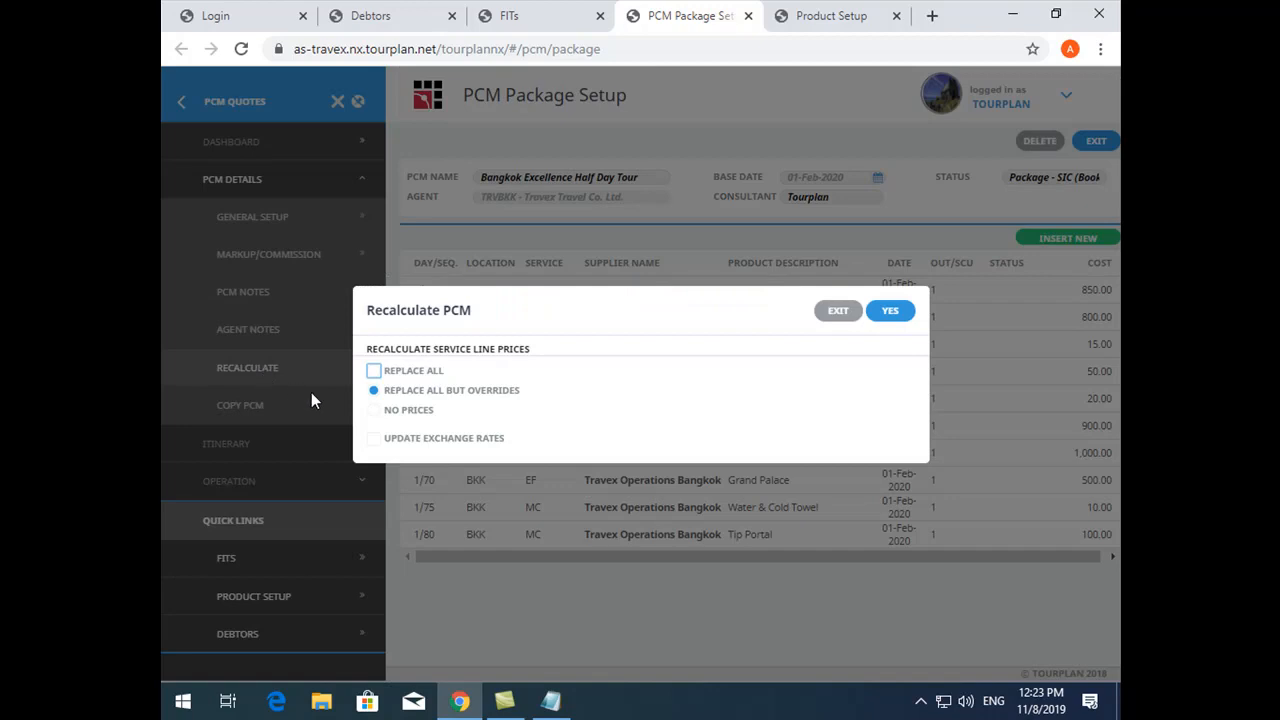
click(410, 409)
click(895, 311)
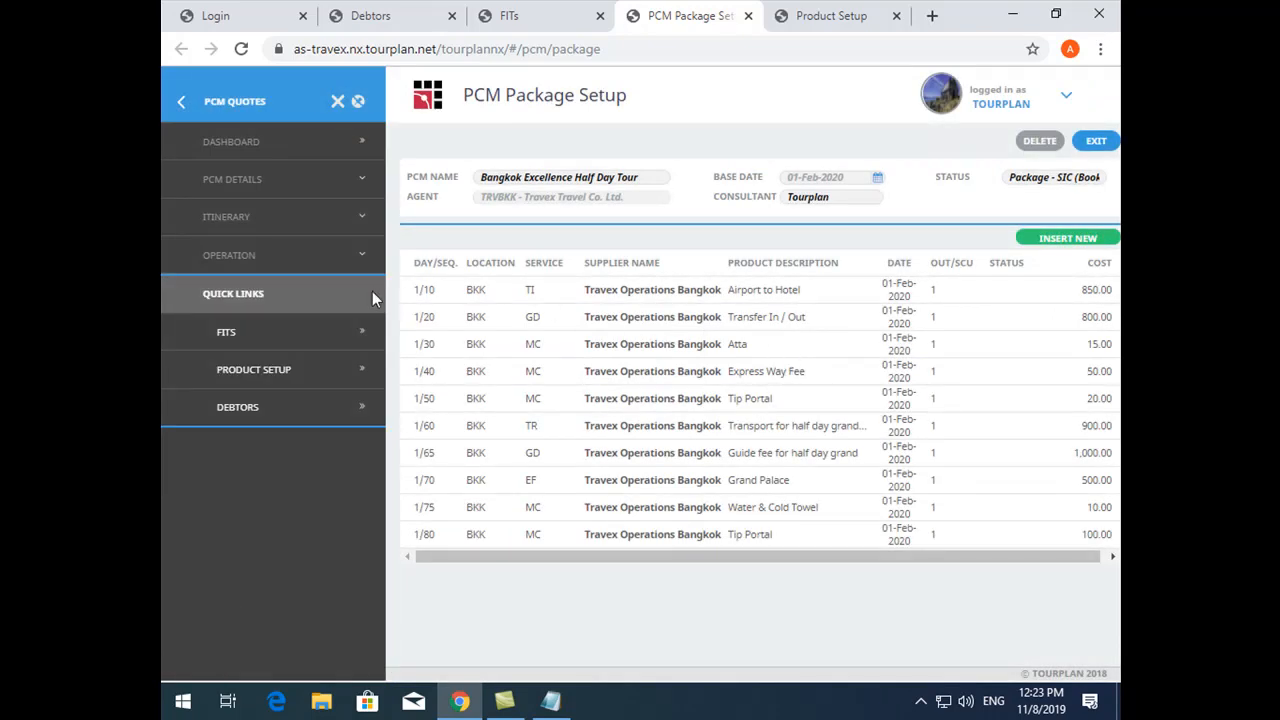
click(260, 178)
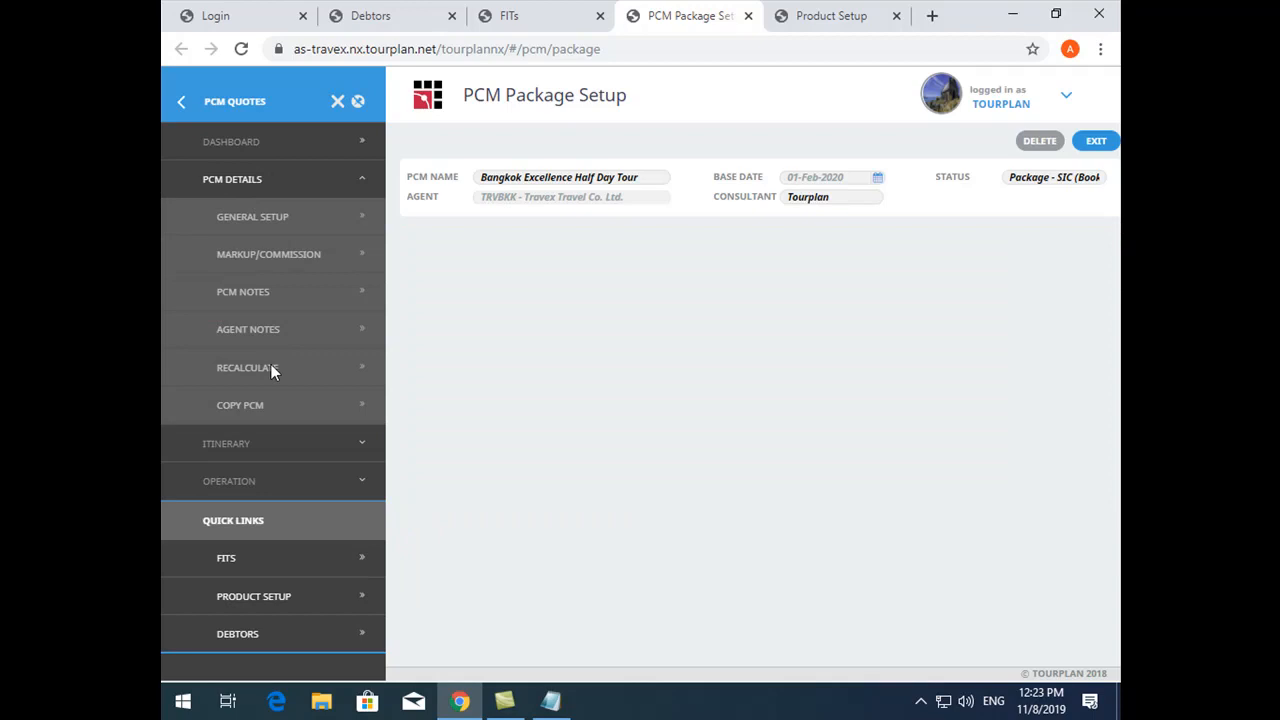
click(271, 366)
click(446, 390)
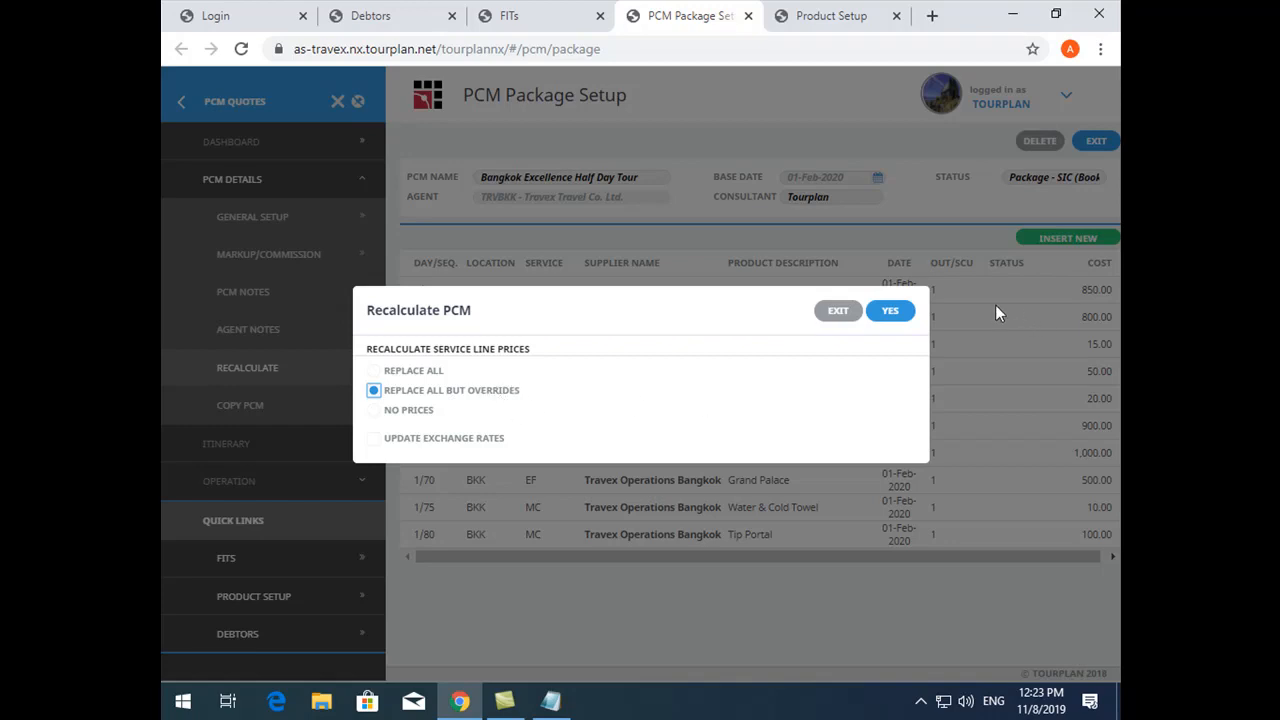
click(834, 312)
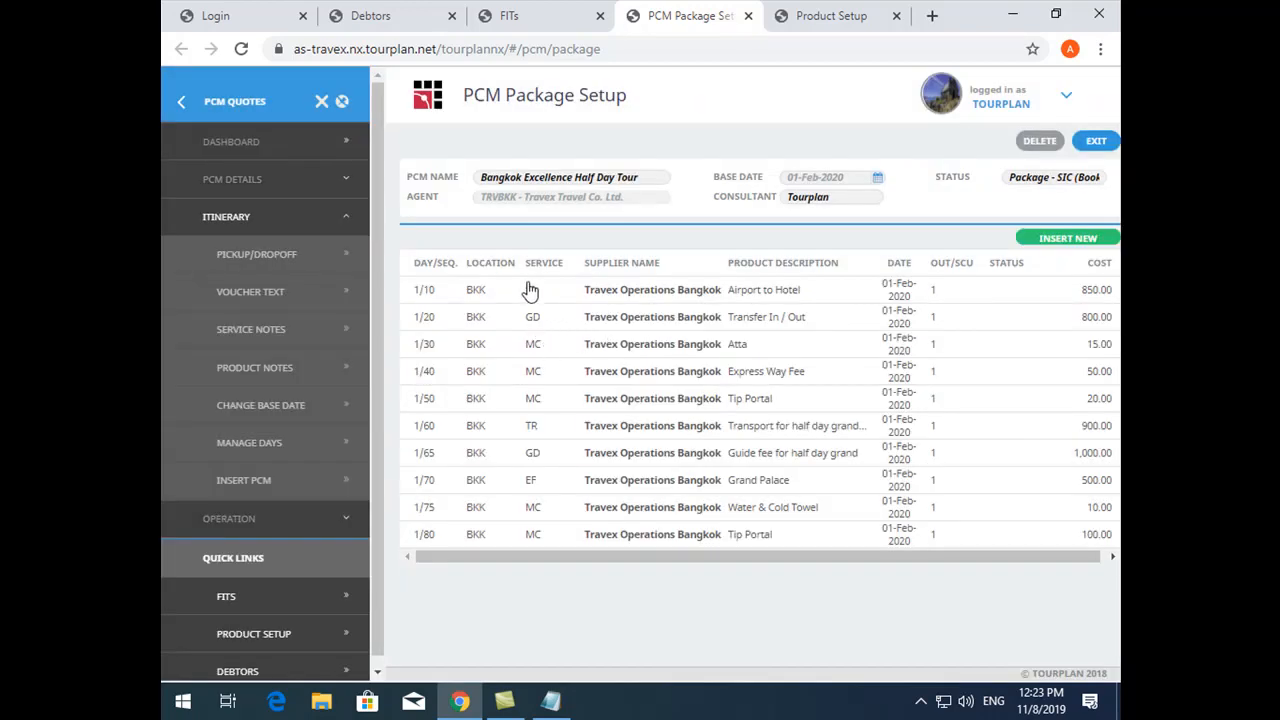
- Check the override values in the Express Way Fee service's costs and return to the itinerary
click(634, 380)
click(332, 238)
click(550, 508)
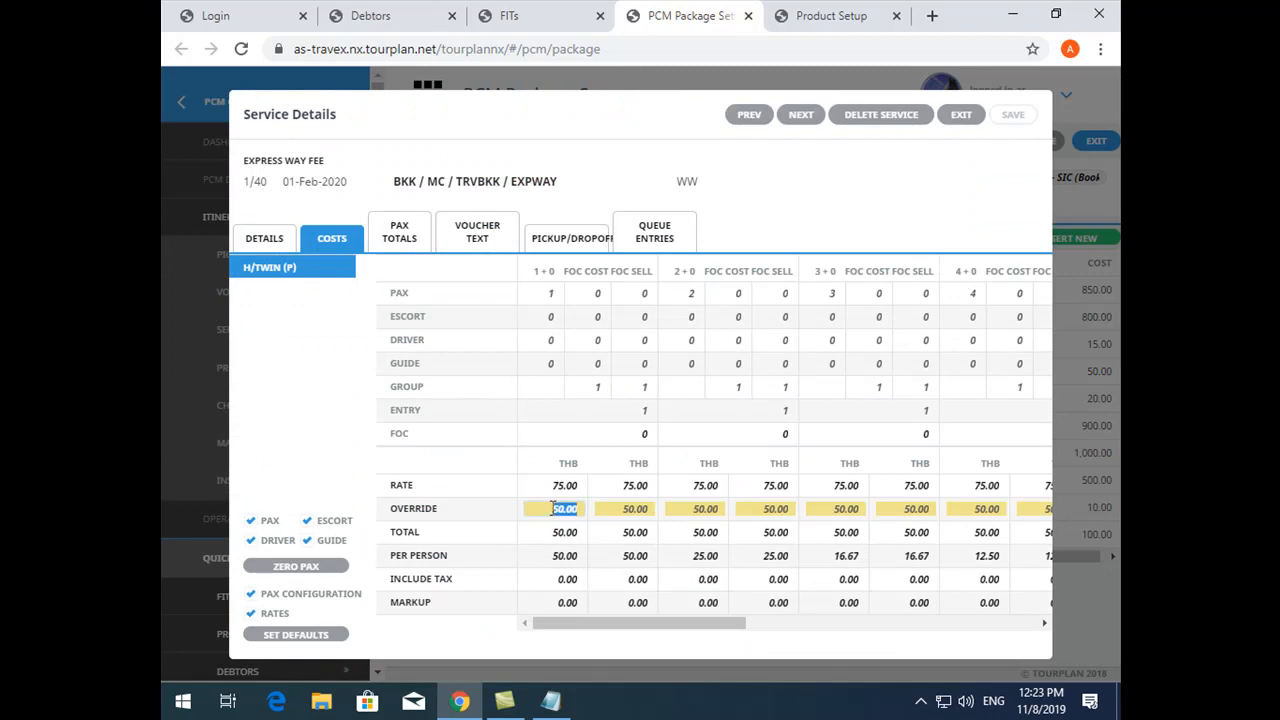
click(964, 116)
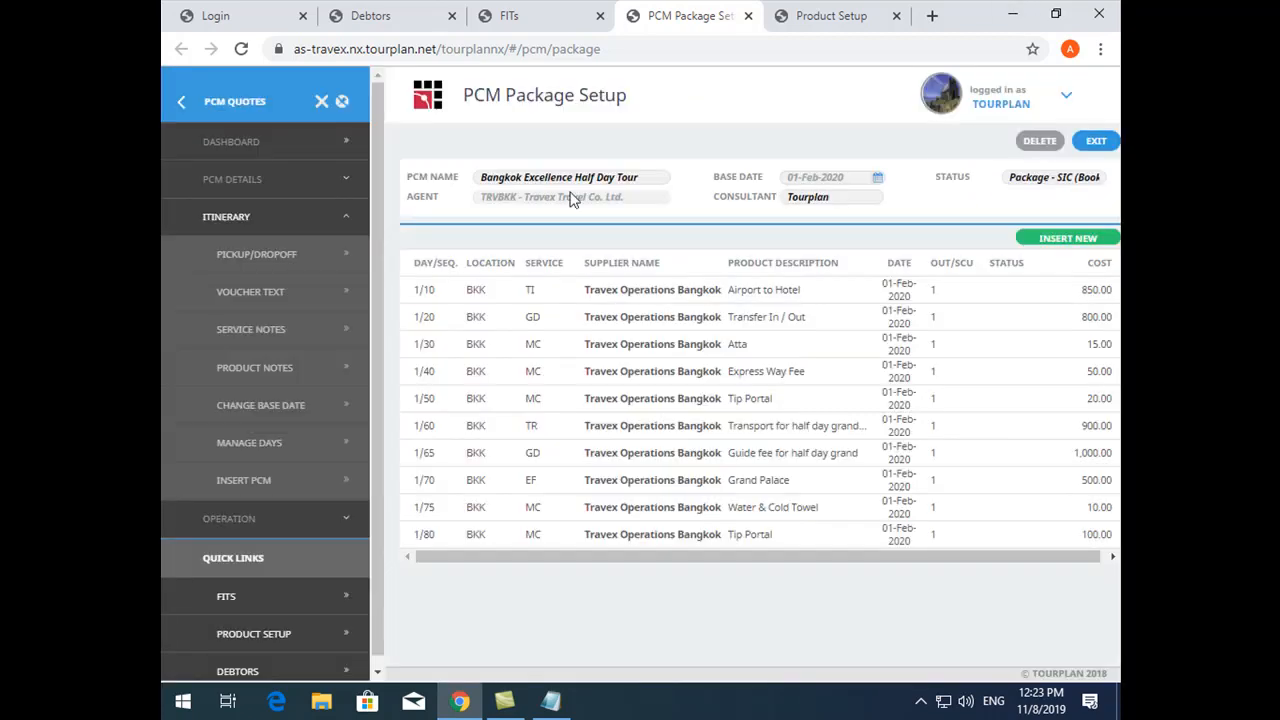
- Recalculate the PCM's service line prices with the Replace All But Overrides option
click(229, 179)
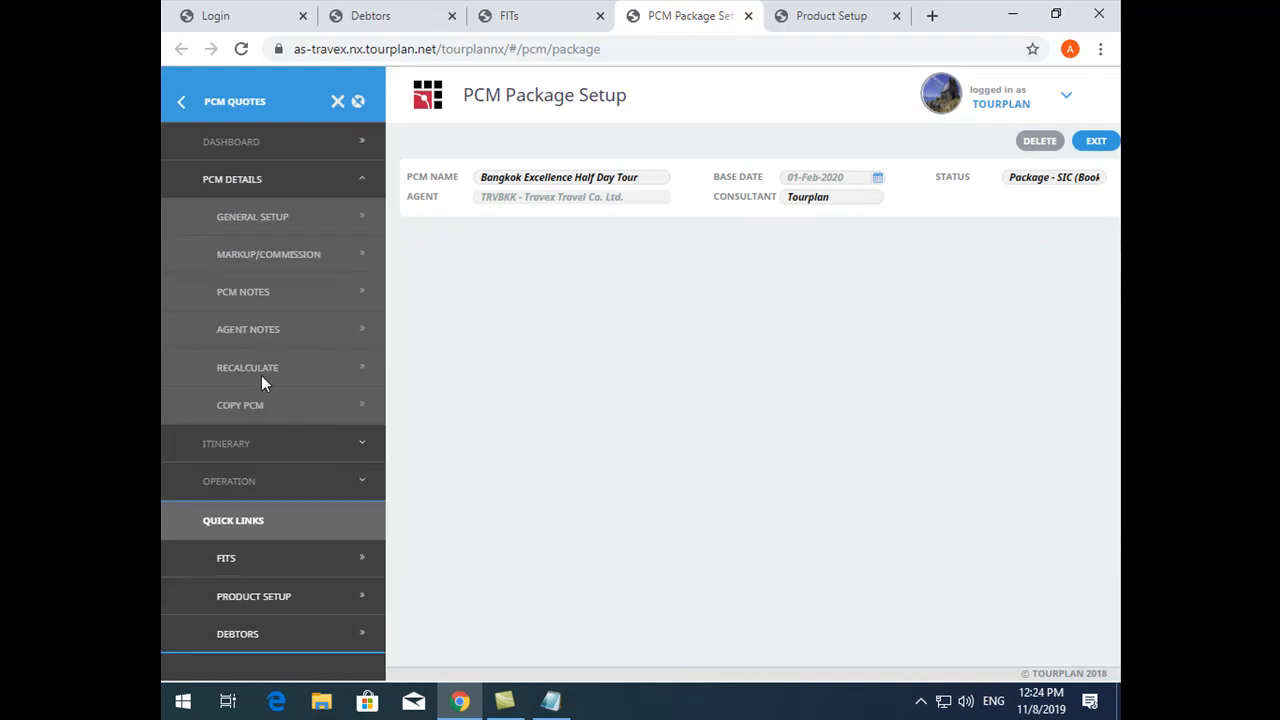
click(270, 375)
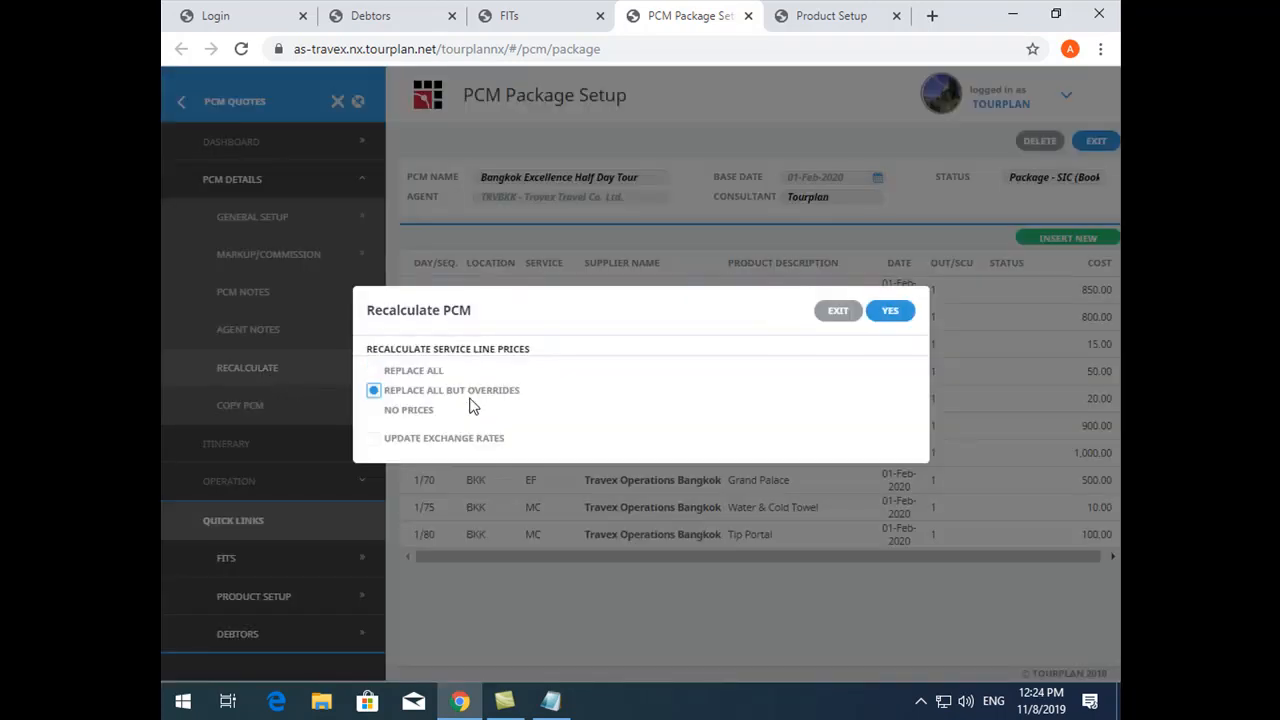
click(890, 314)
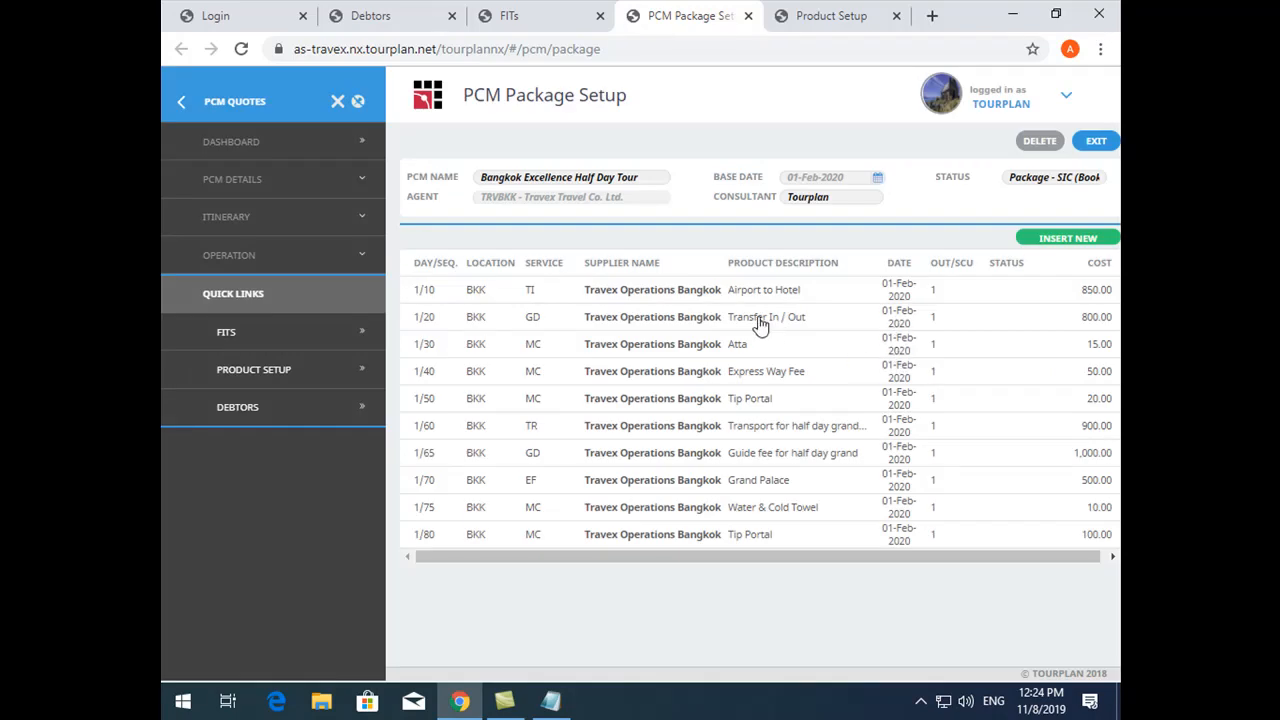
- Reopen the Express Way Fee service's costs to see how the recalculation treated the override, then exit
click(555, 371)
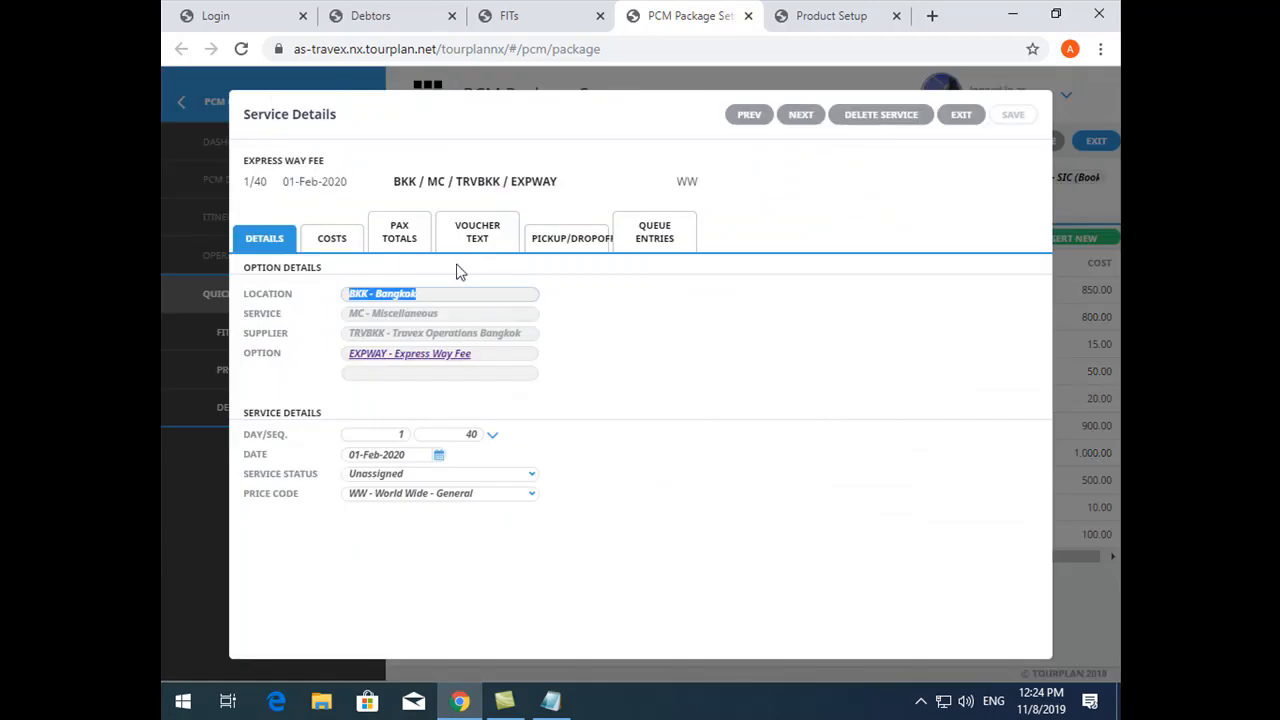
click(332, 238)
click(563, 511)
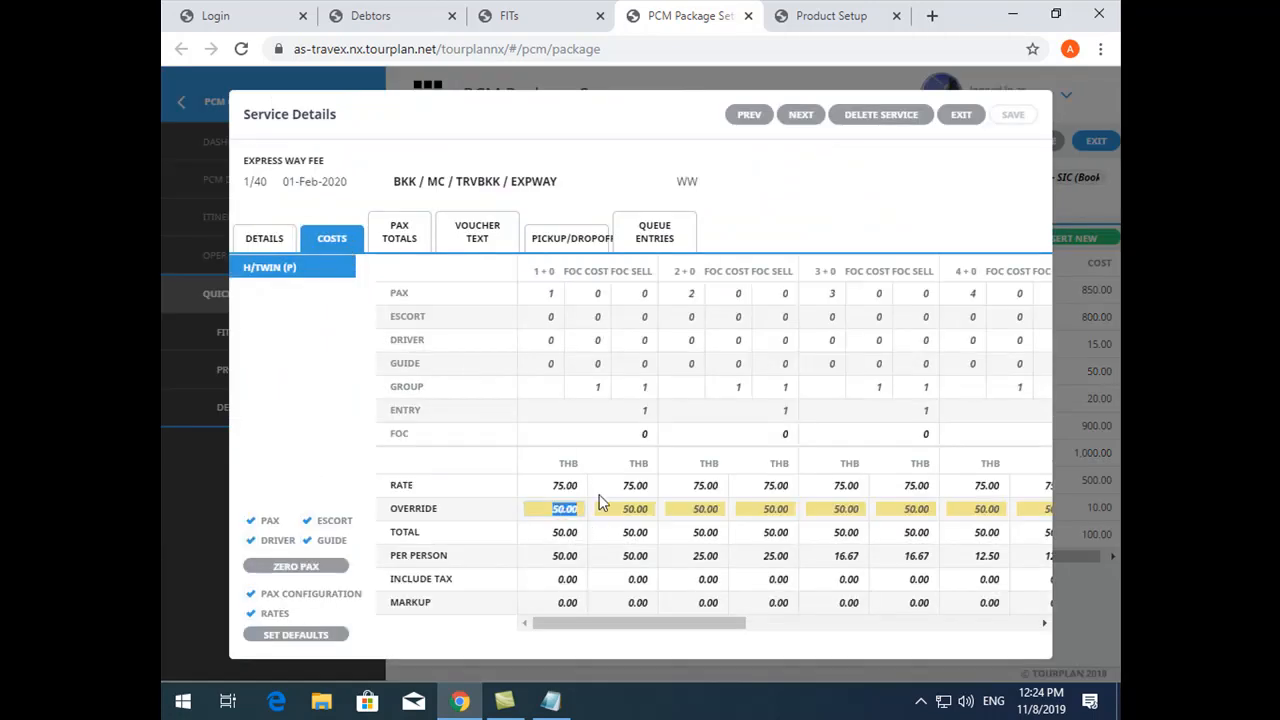
click(955, 115)
- Recalculate the PCM's service line prices with the Replace All option
click(228, 182)
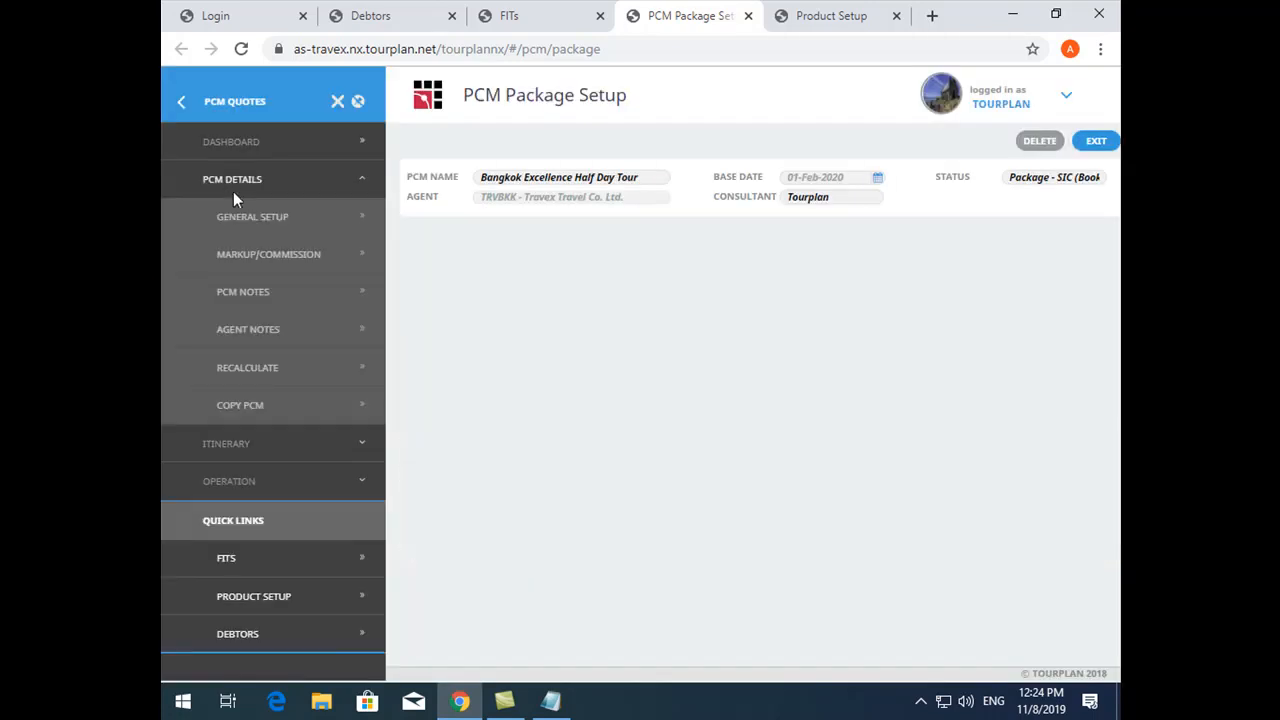
click(266, 366)
click(374, 371)
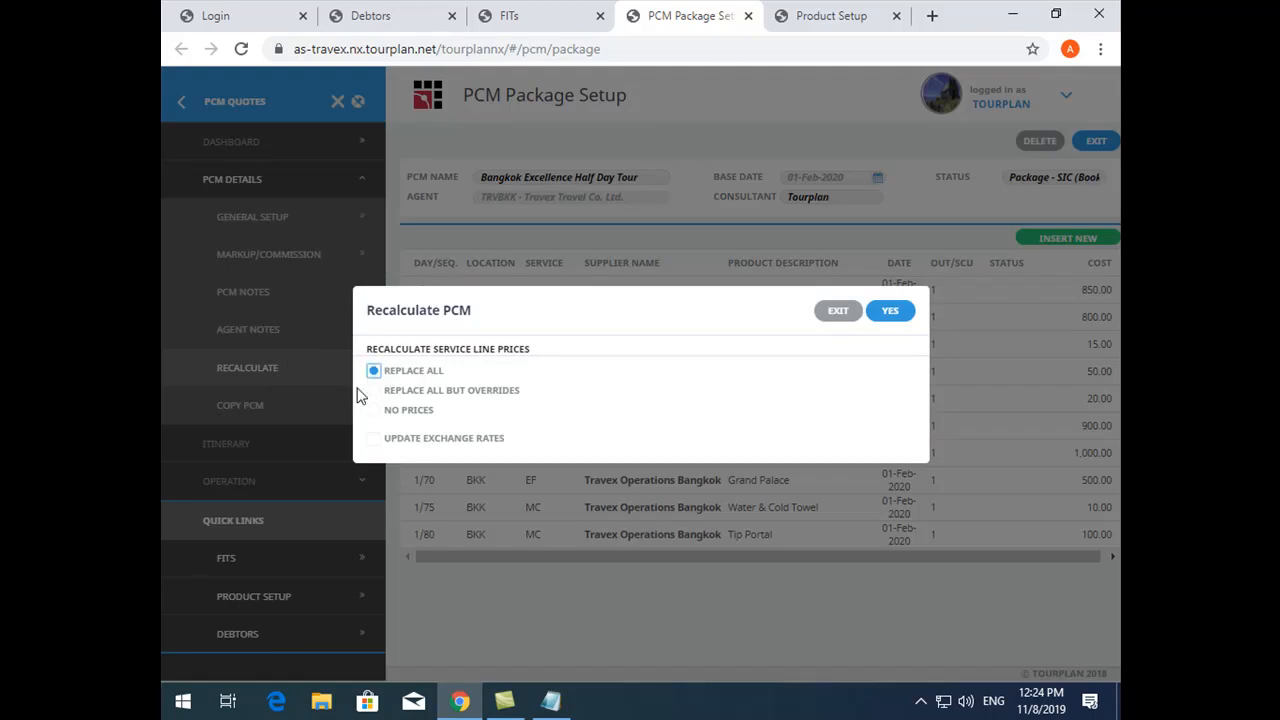
click(893, 312)
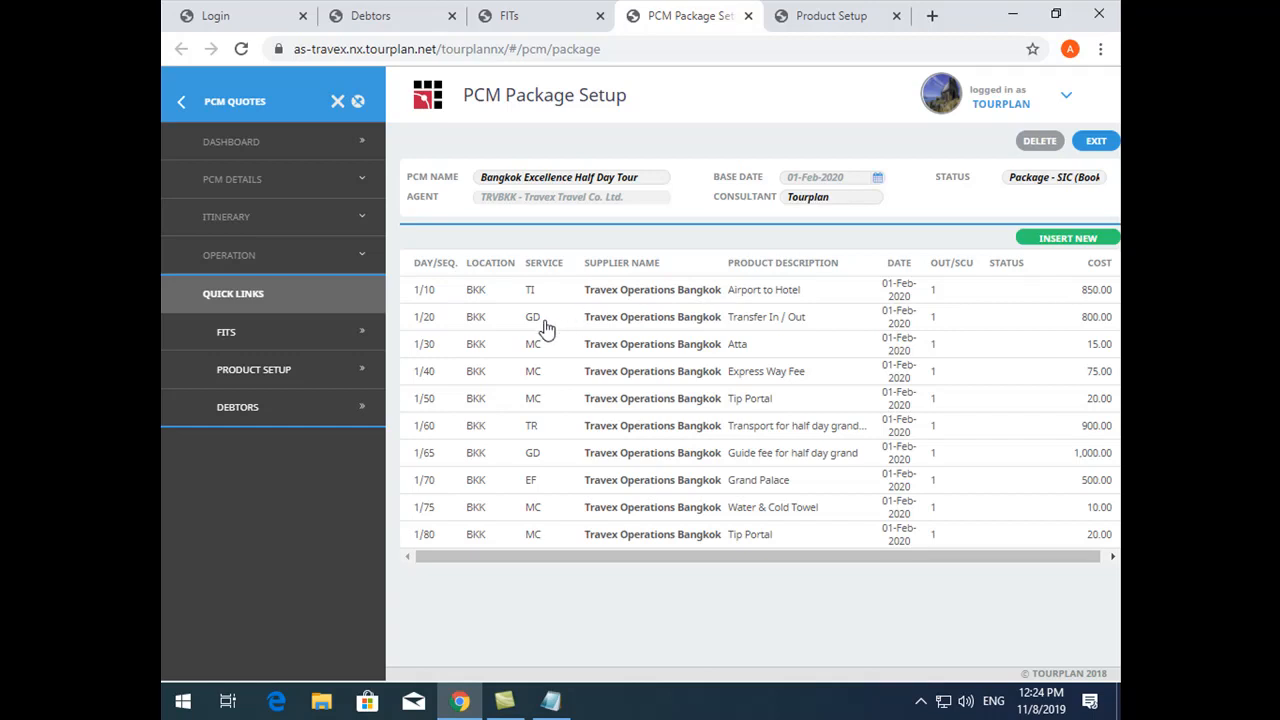
- Inspect the Express Way Fee service's rate and override after the full price replacement, then exit its details
click(773, 383)
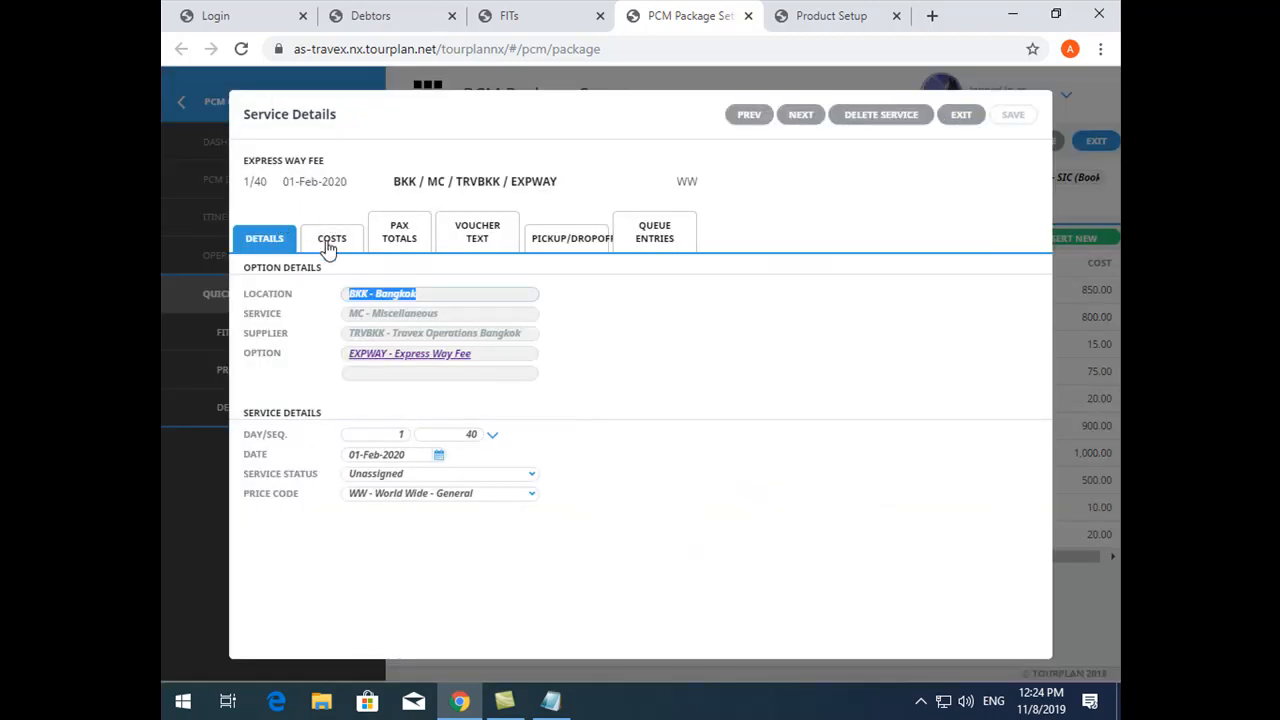
click(330, 239)
click(561, 511)
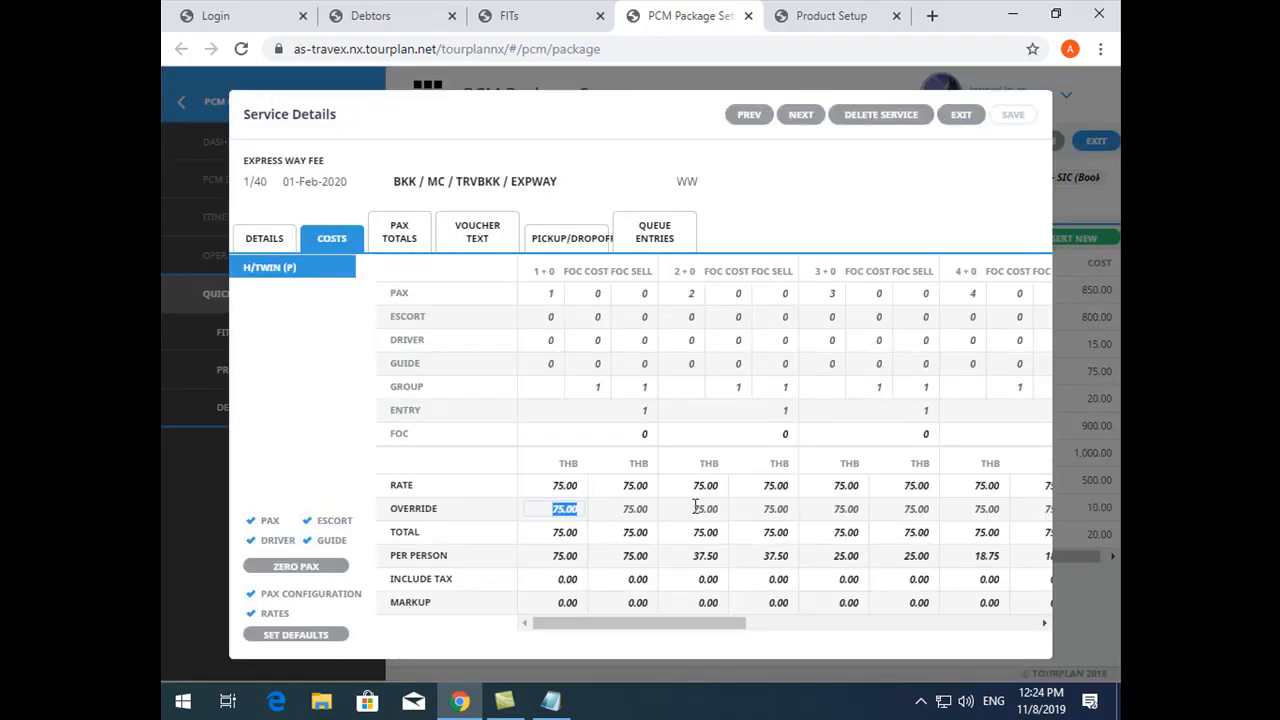
click(963, 116)
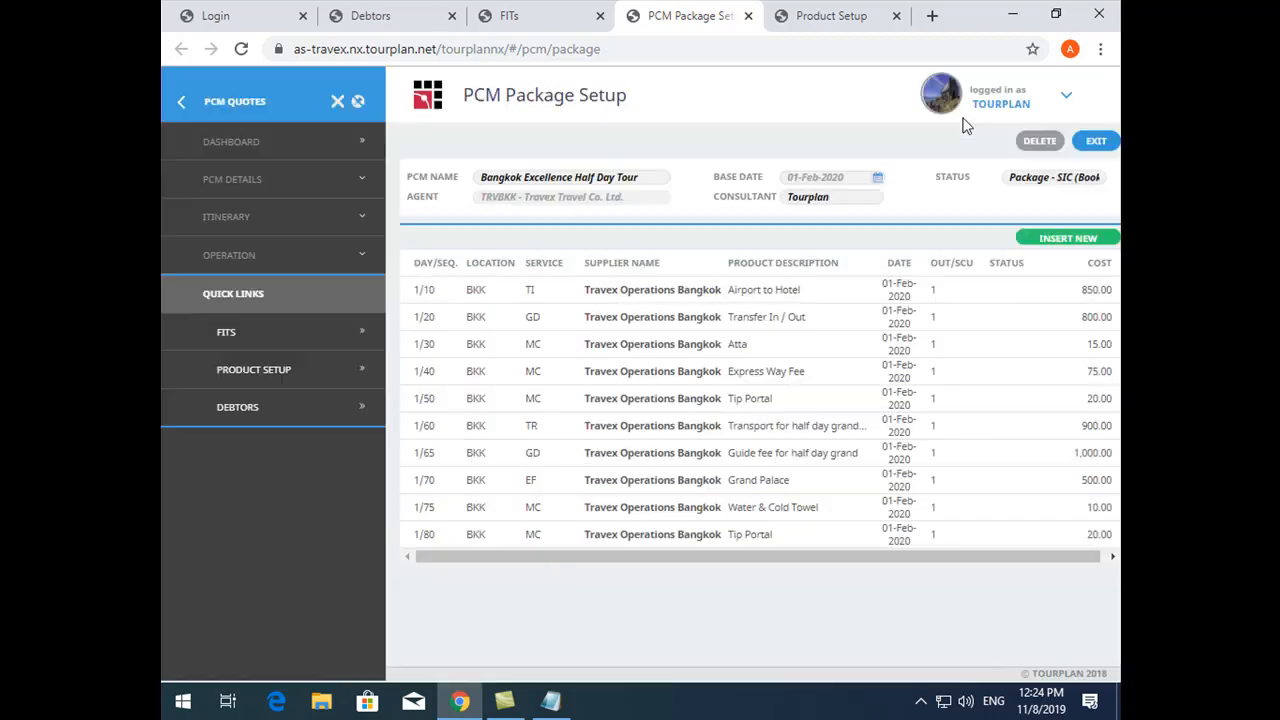
click(230, 182)
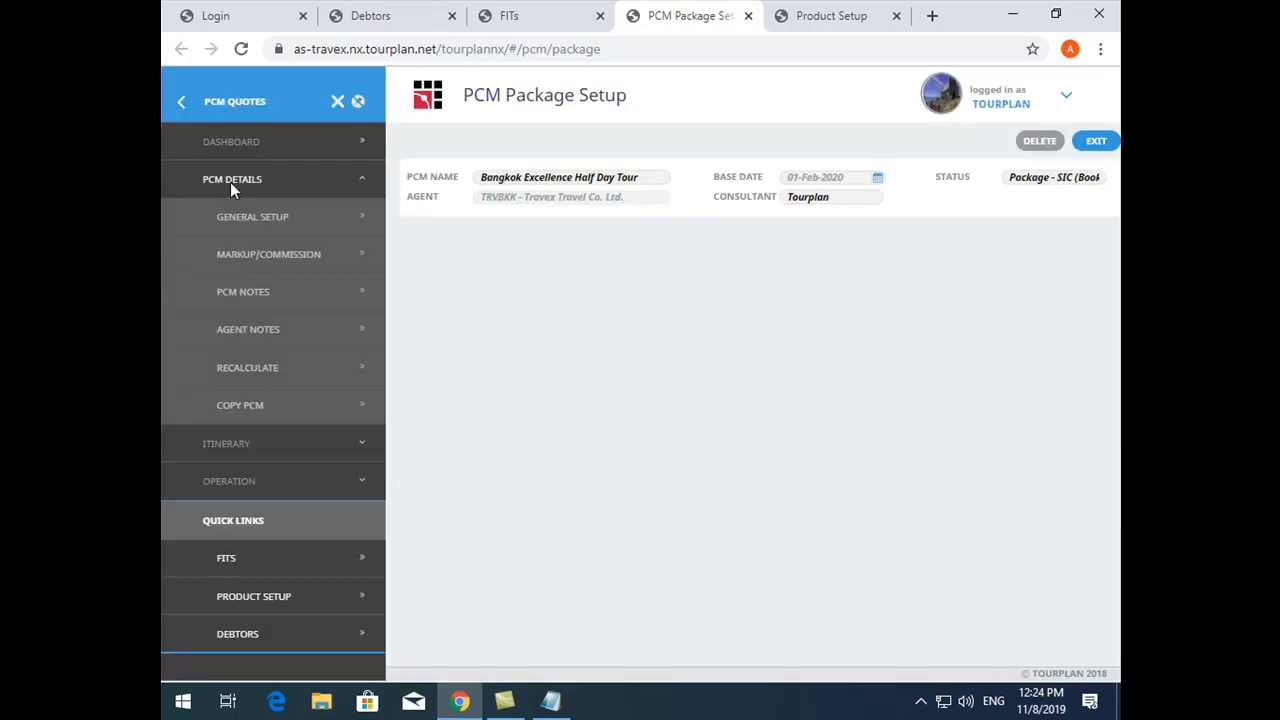
click(270, 372)
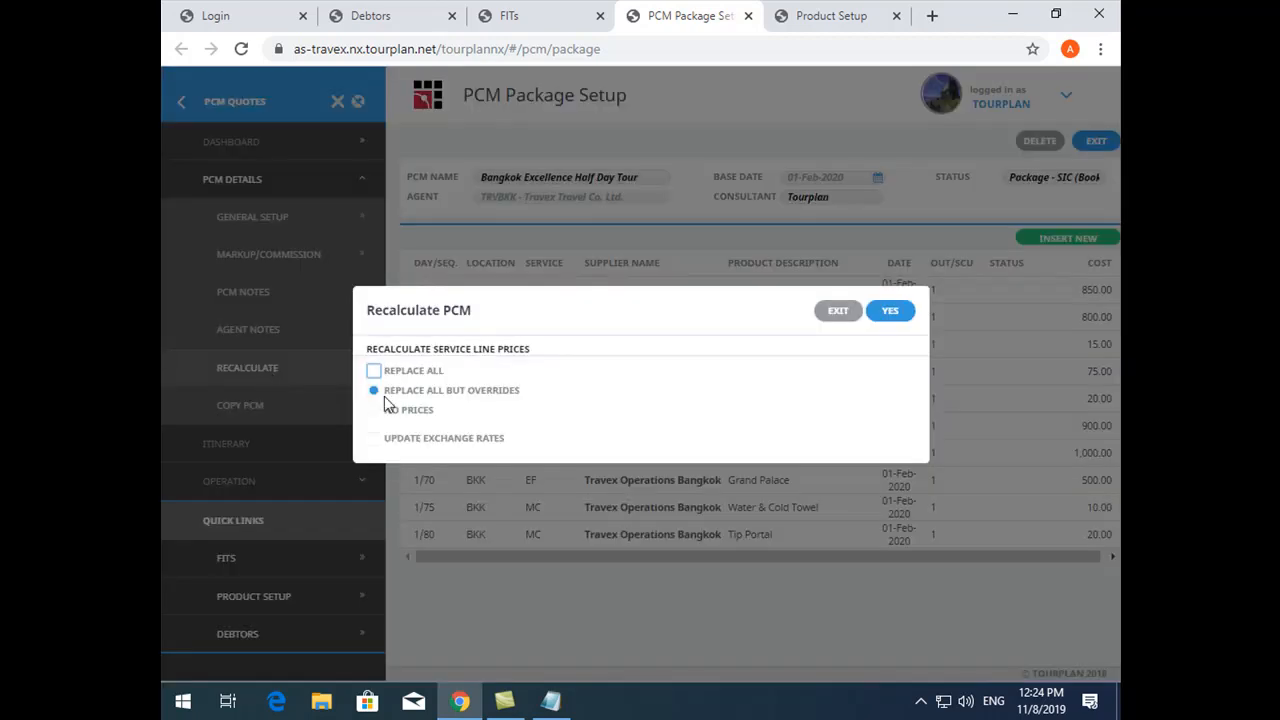
click(424, 393)
click(830, 314)
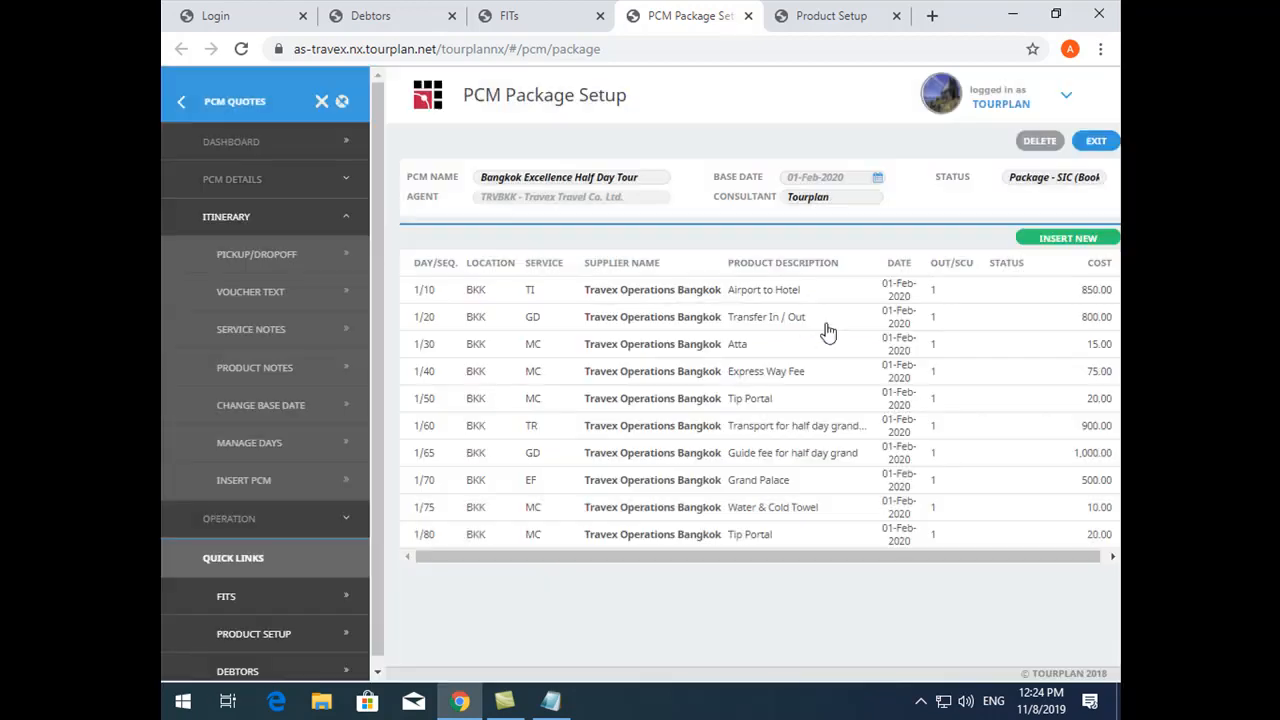
- View the package product setup of the Bangkok Excellence Half Day Tour PCM, then exit the PCM
click(280, 188)
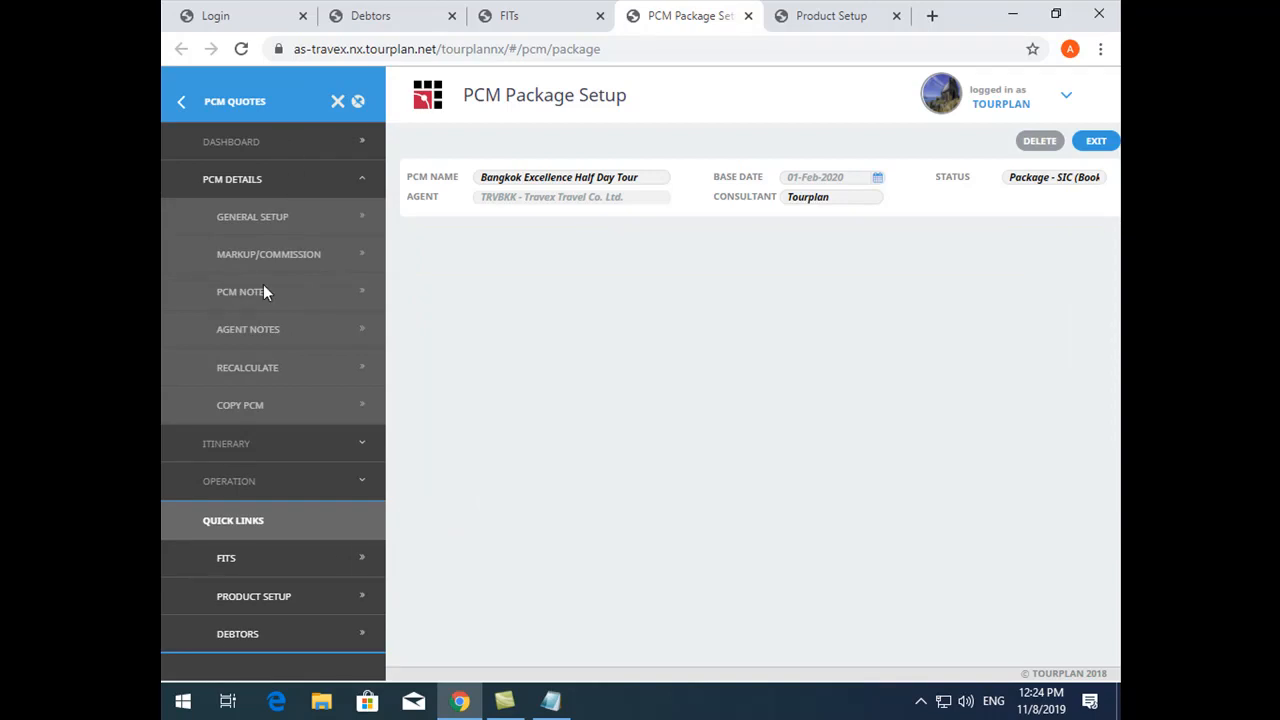
click(265, 481)
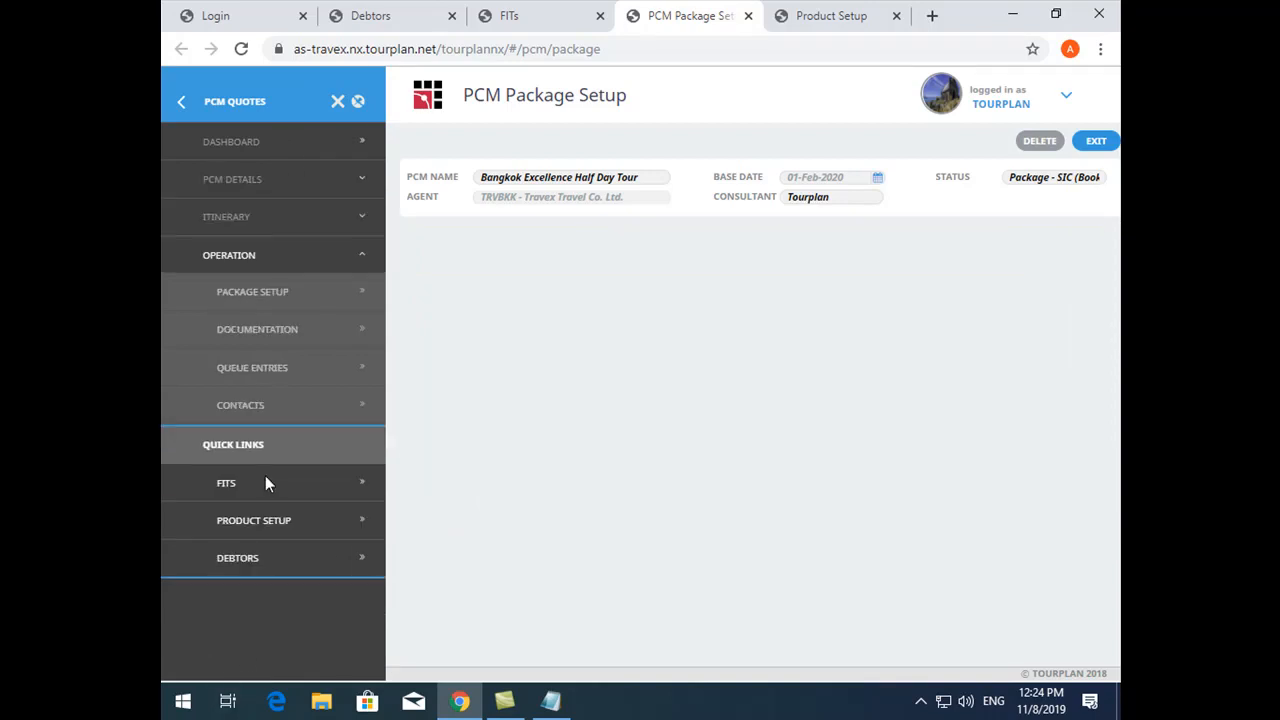
click(256, 297)
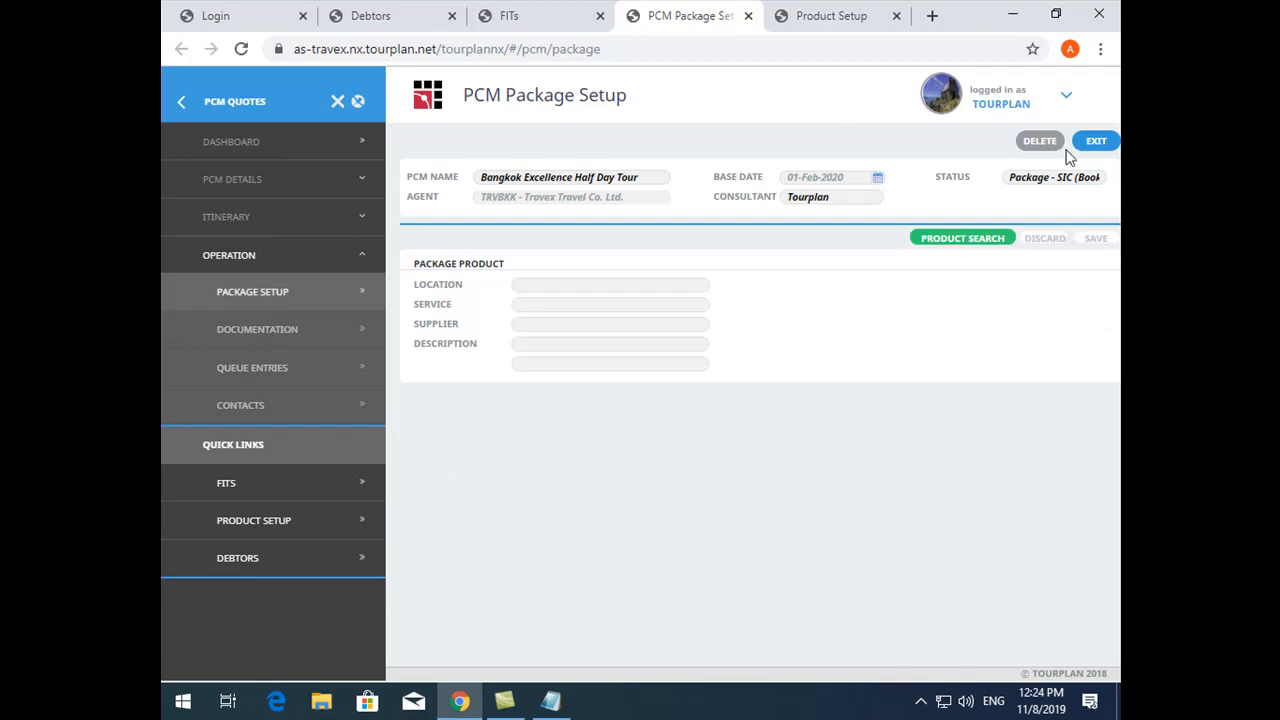
click(1092, 145)
- Open the "Transfer From Airport To Bangkok" PCM from the search results and view its package setup
click(686, 177)
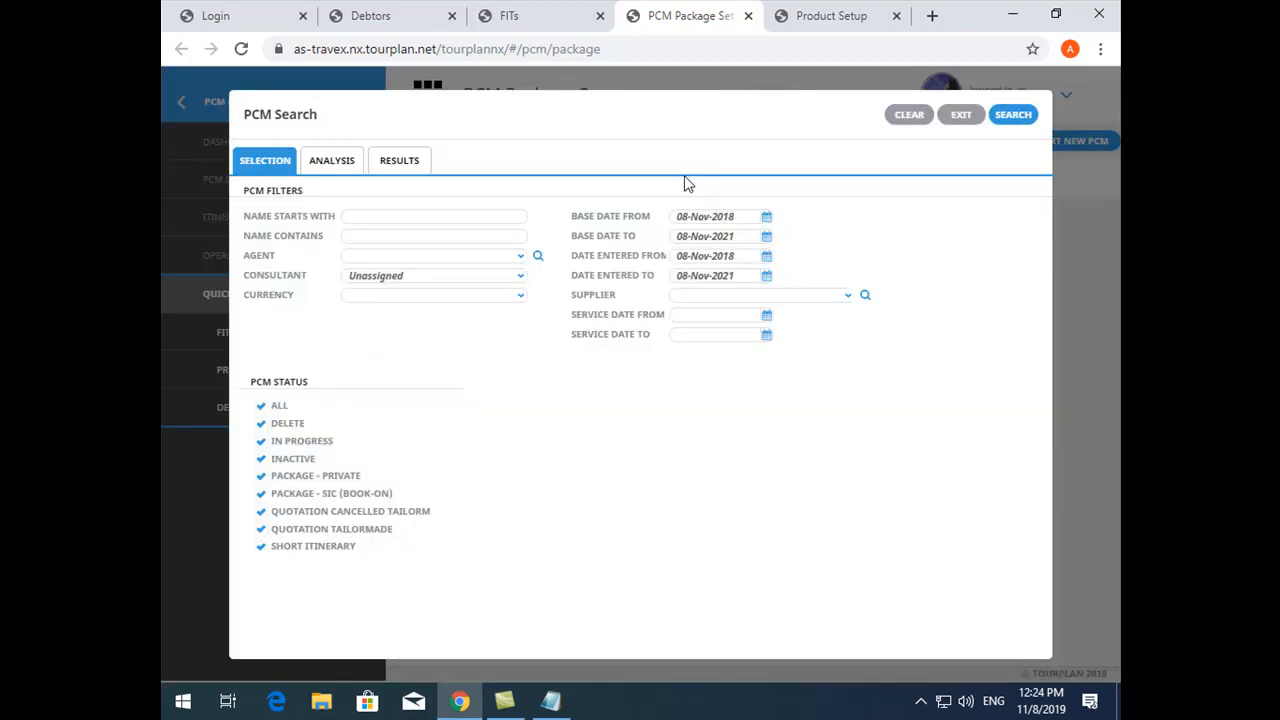
click(386, 164)
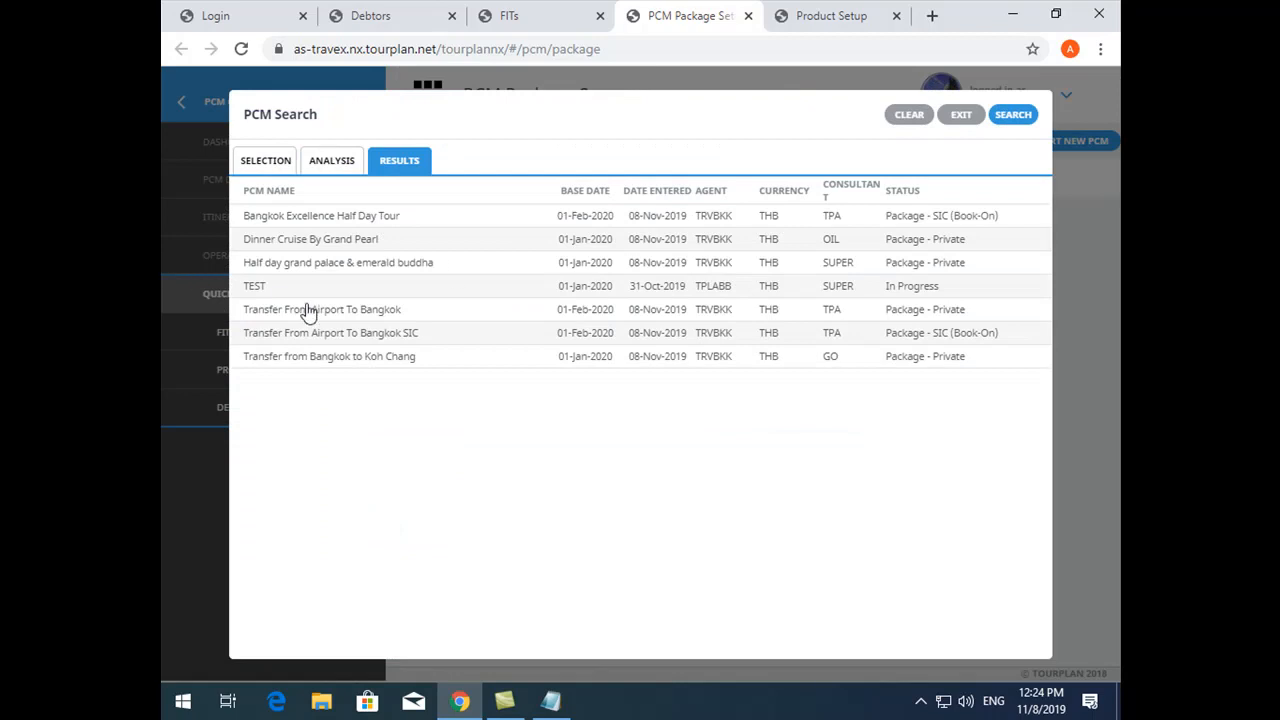
double_click(410, 312)
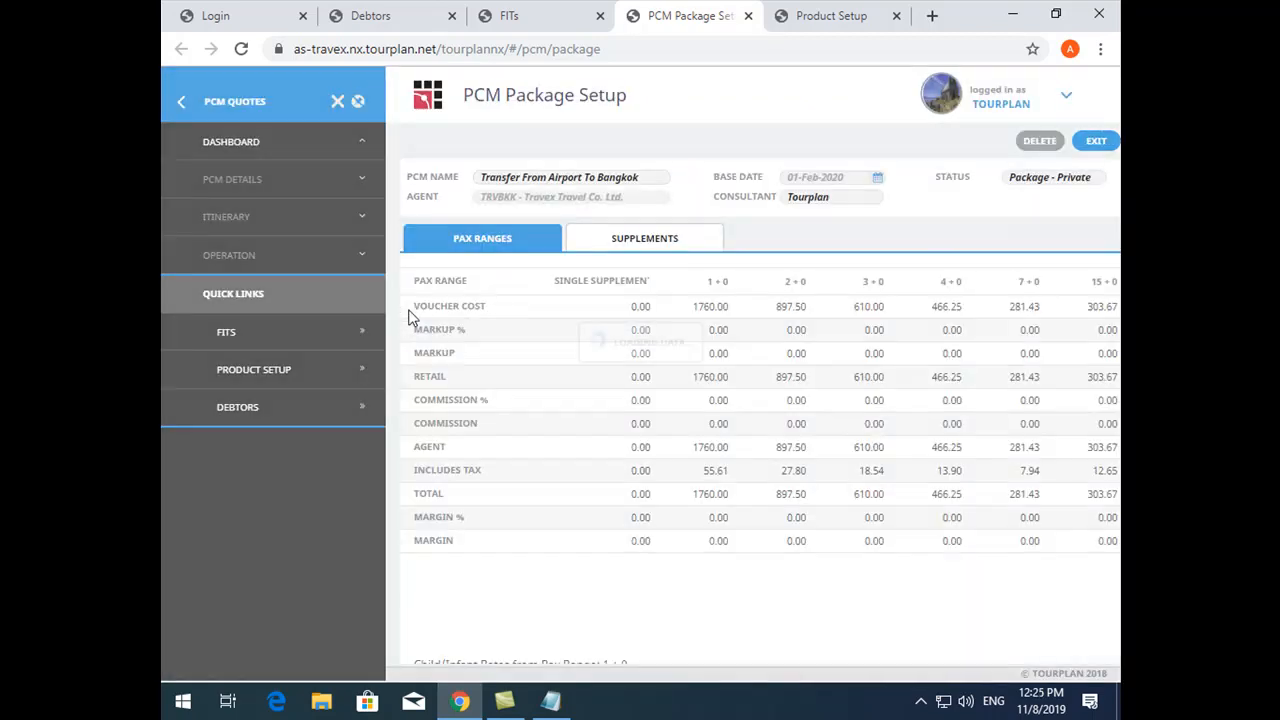
click(280, 262)
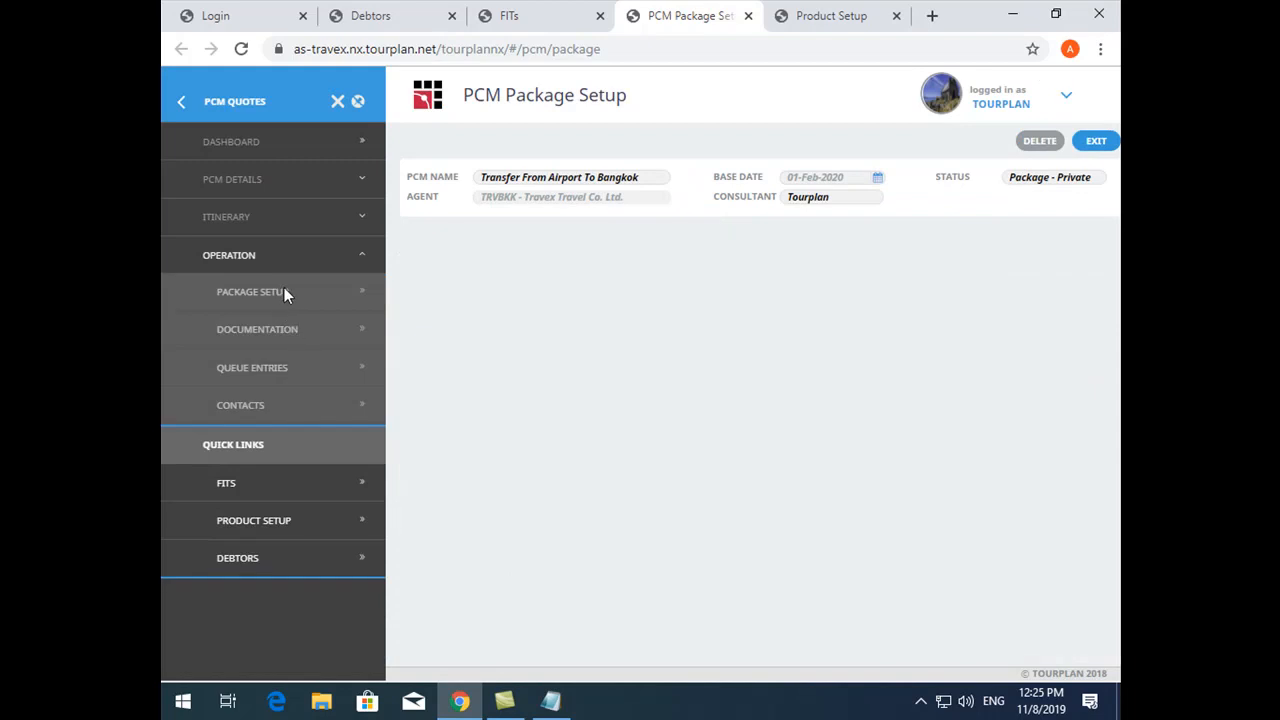
click(284, 291)
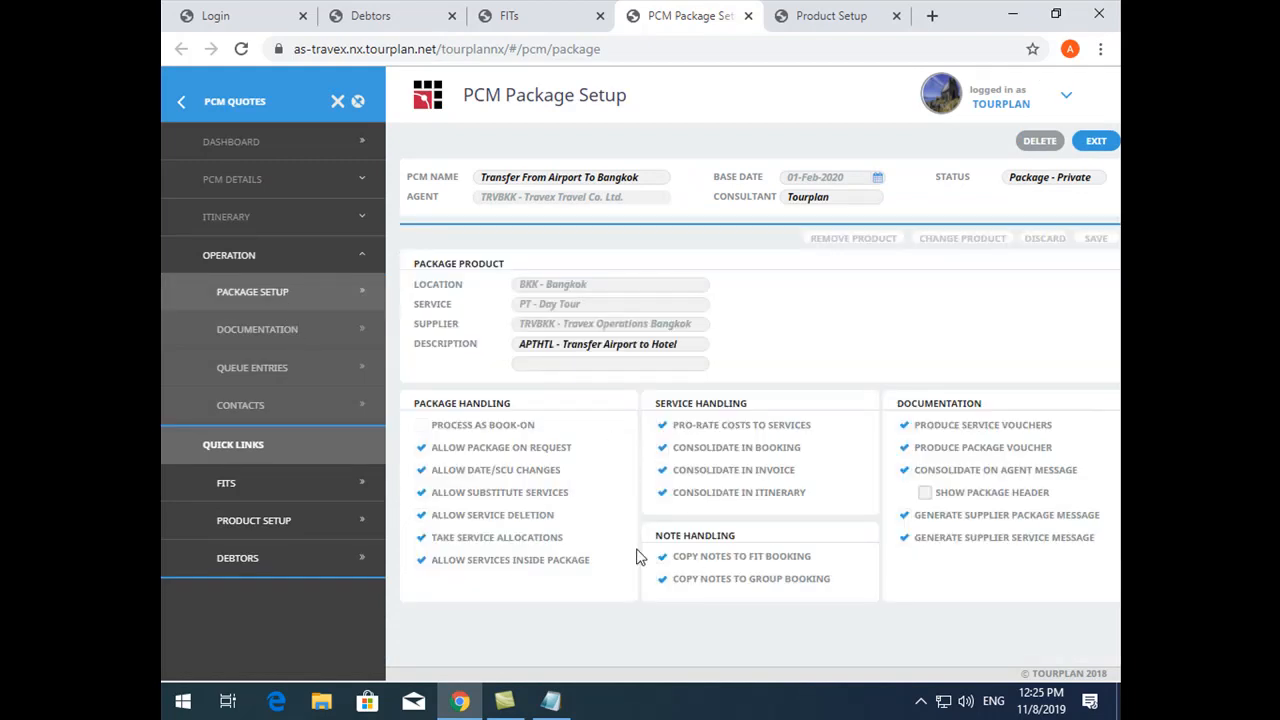
key(ctrl+plus)
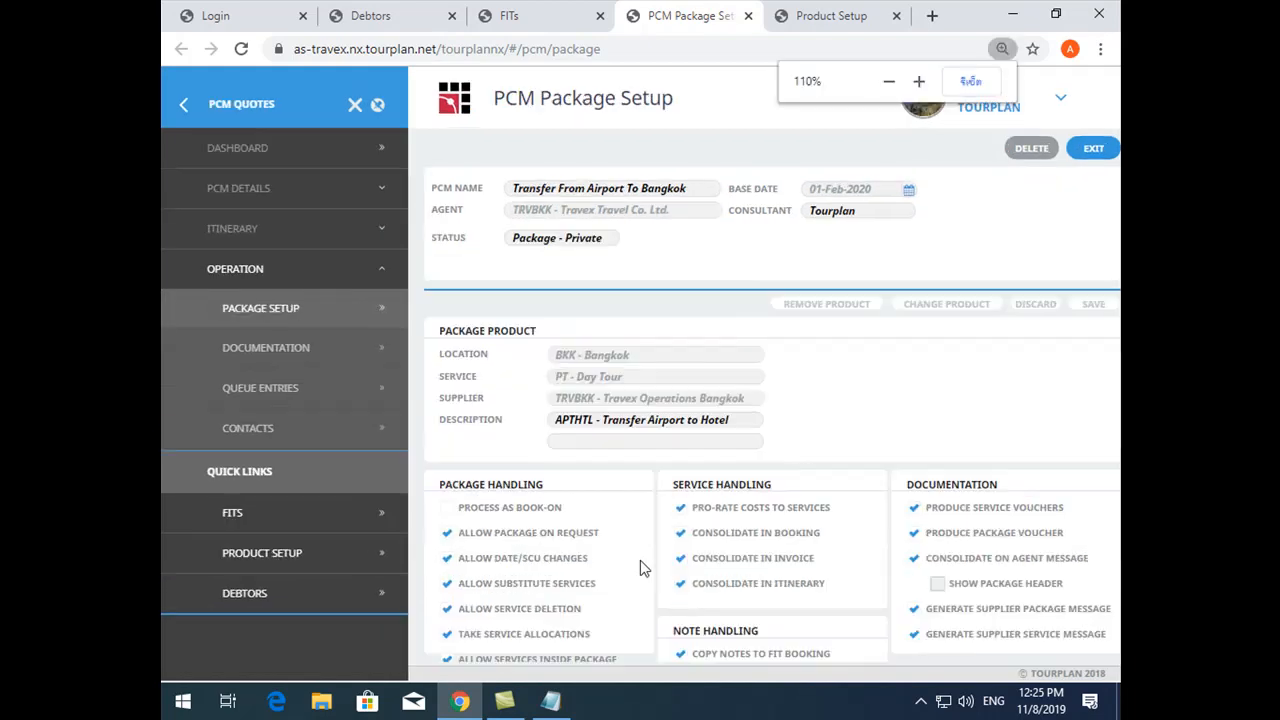
key(ctrl+minus)
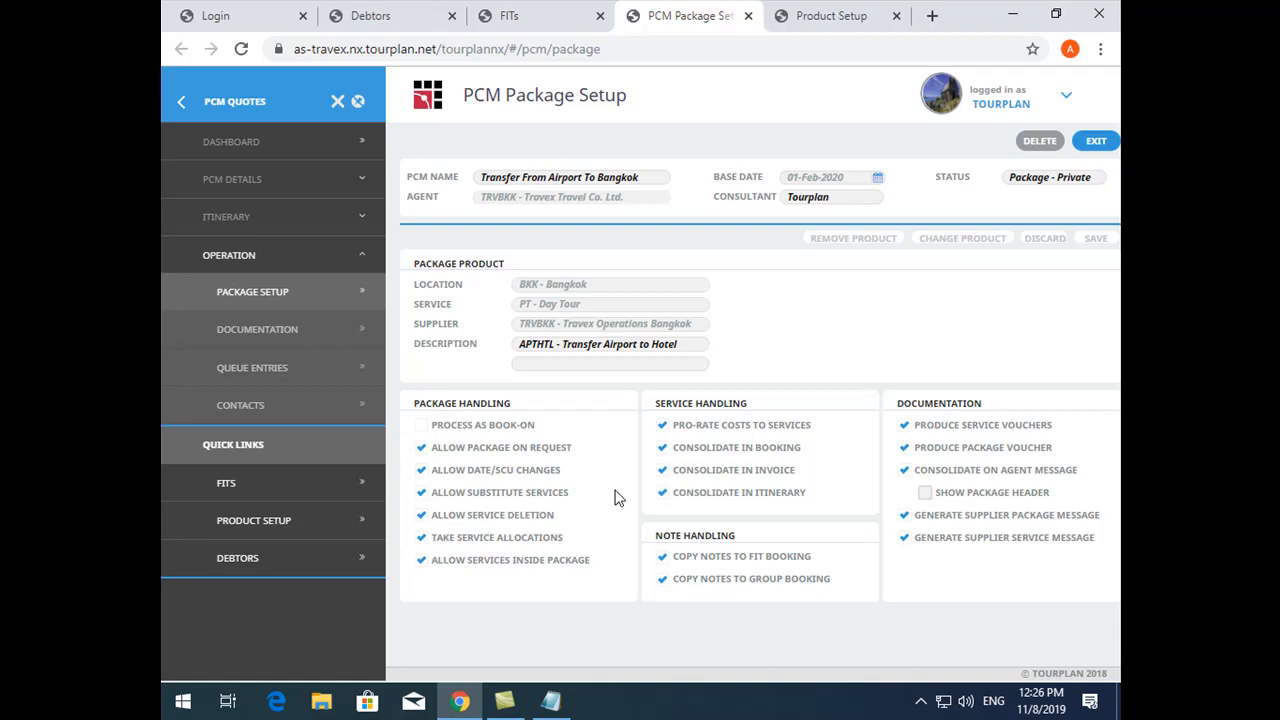
click(920, 701)
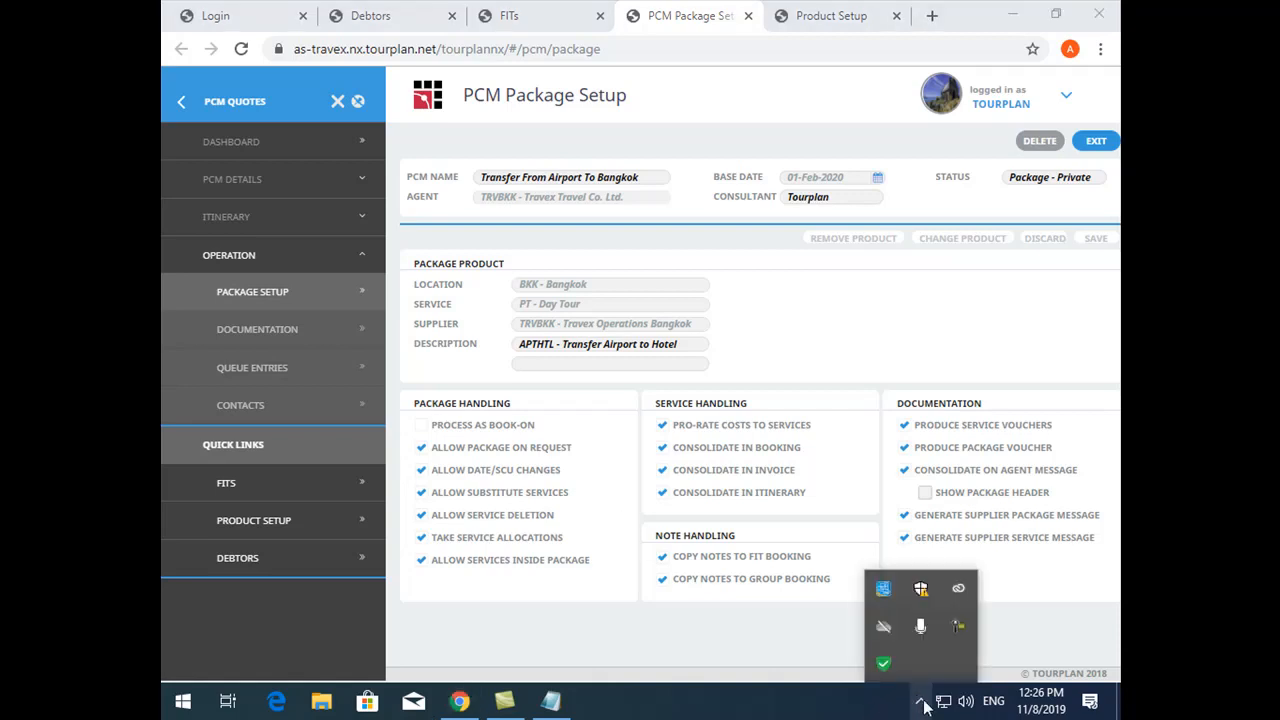
click(794, 652)
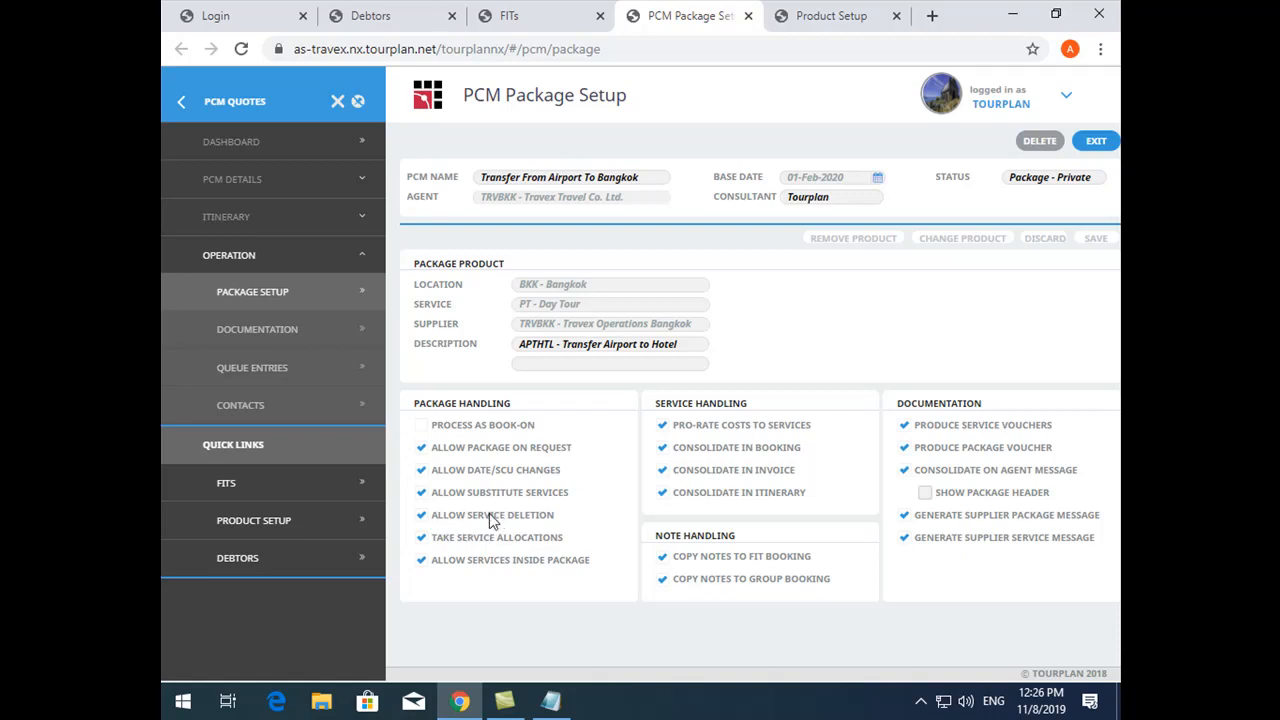
- Switch to the open FIT booking and expand the Transfer Airport to Hotel package in its itinerary
click(852, 17)
click(700, 17)
click(575, 20)
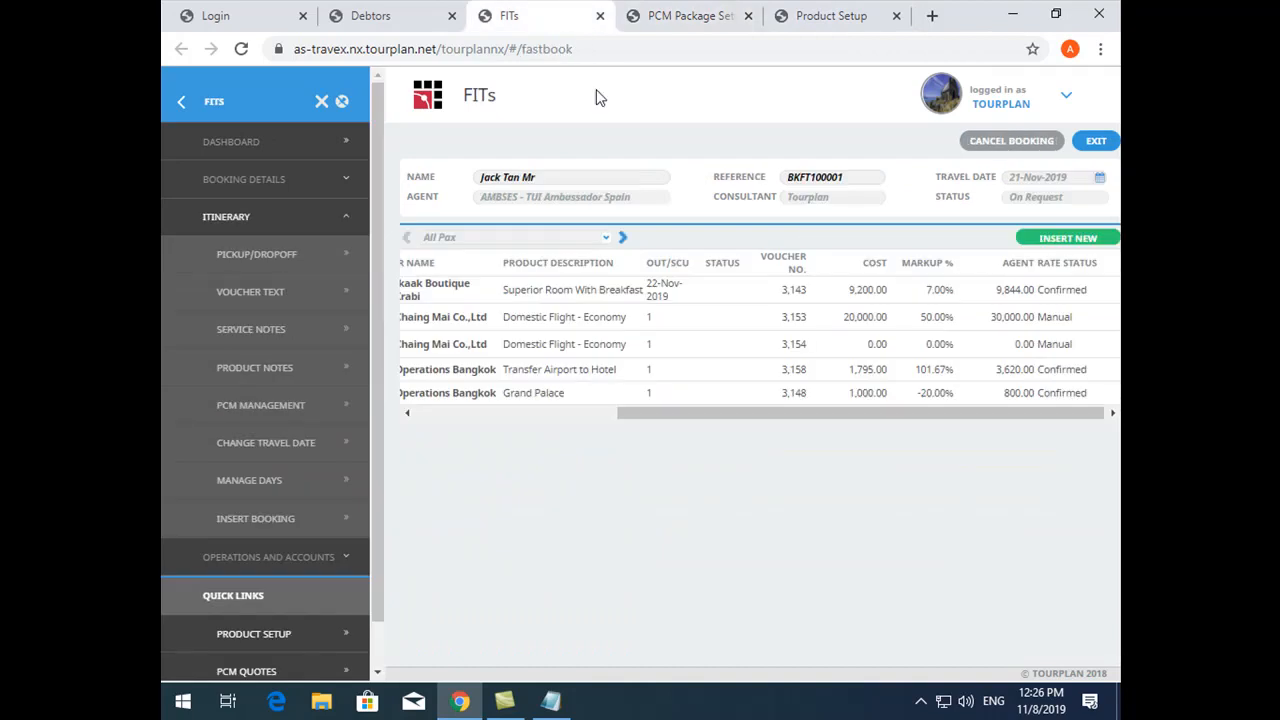
click(466, 414)
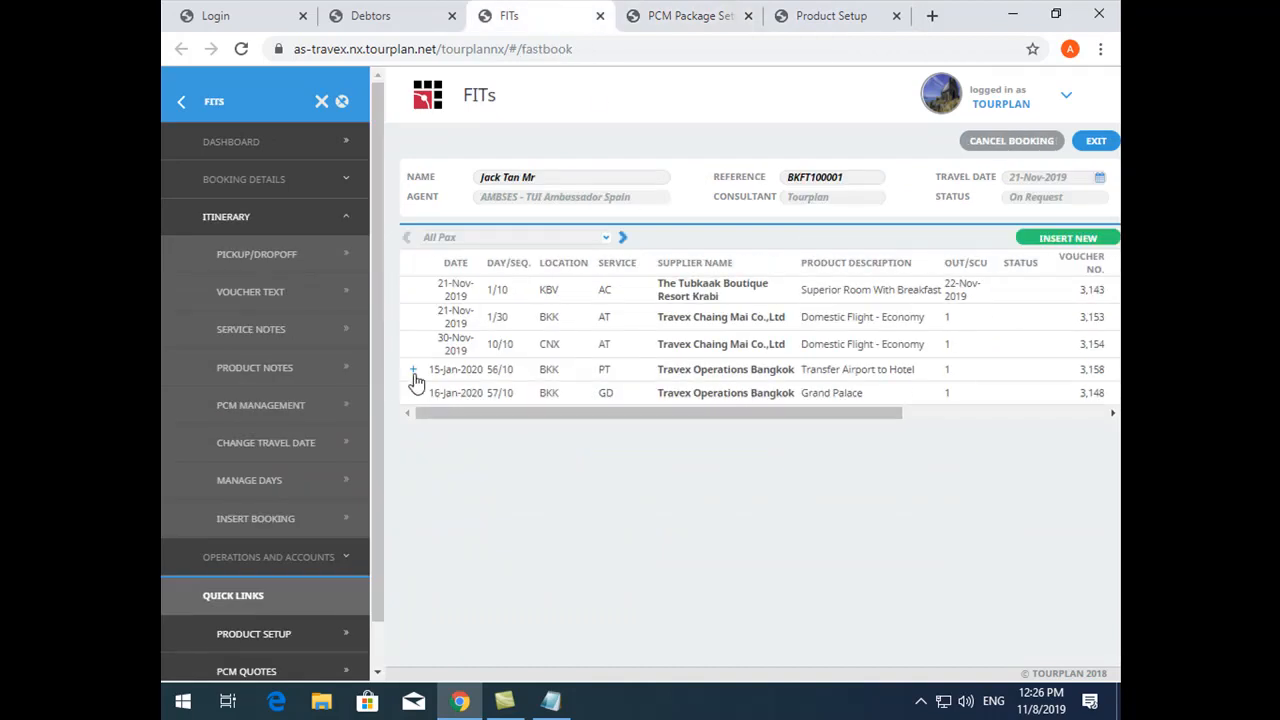
click(412, 372)
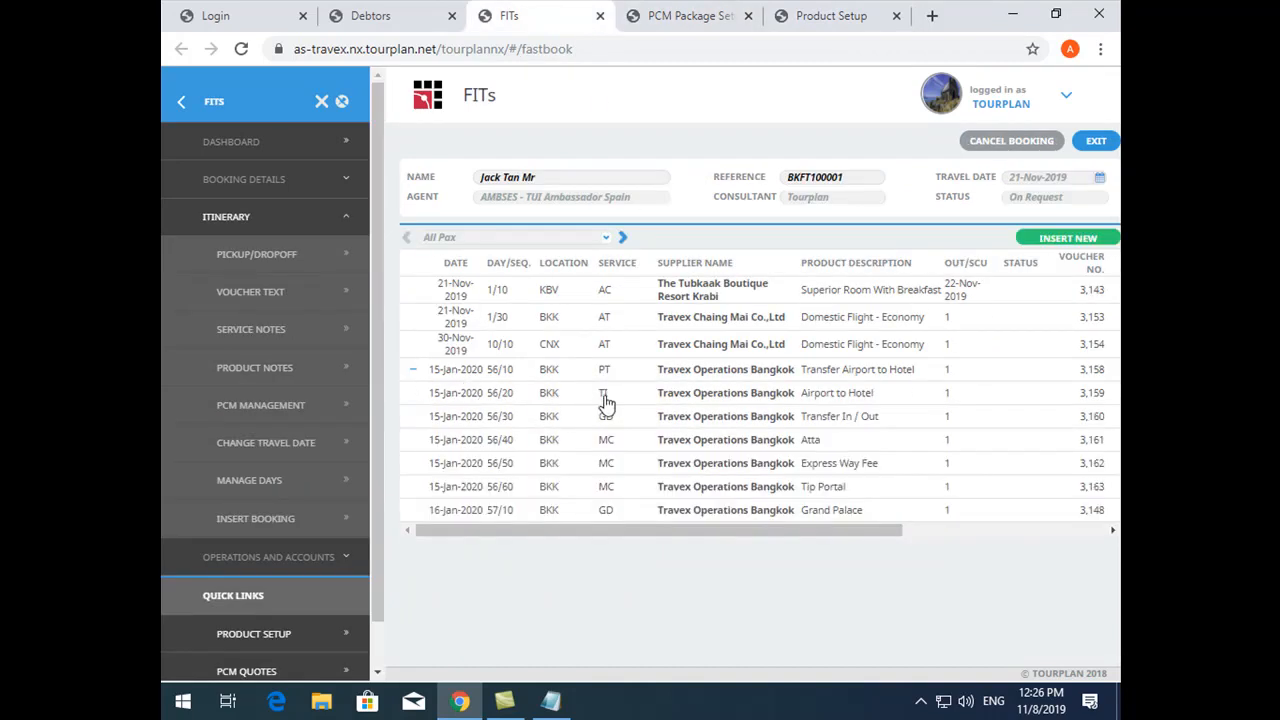
- Delete the Tip Portal service from the Transfer Airport to Hotel package in the FIT booking
click(603, 488)
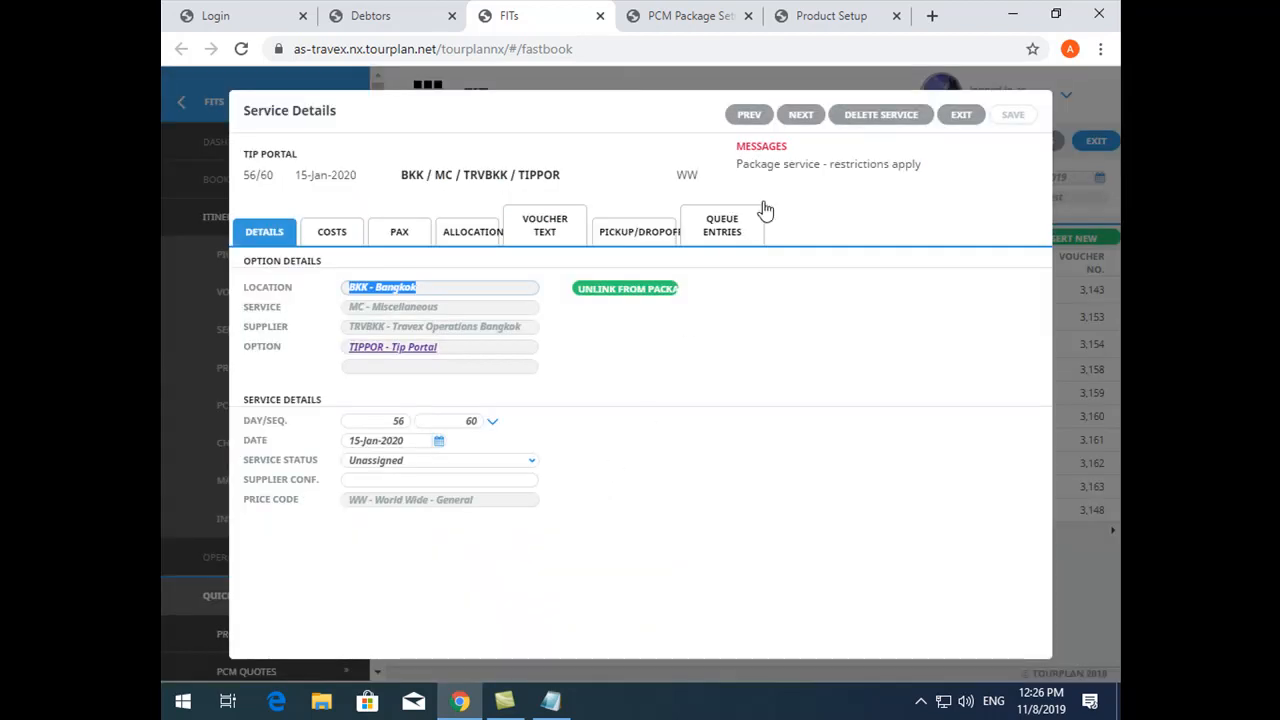
click(860, 120)
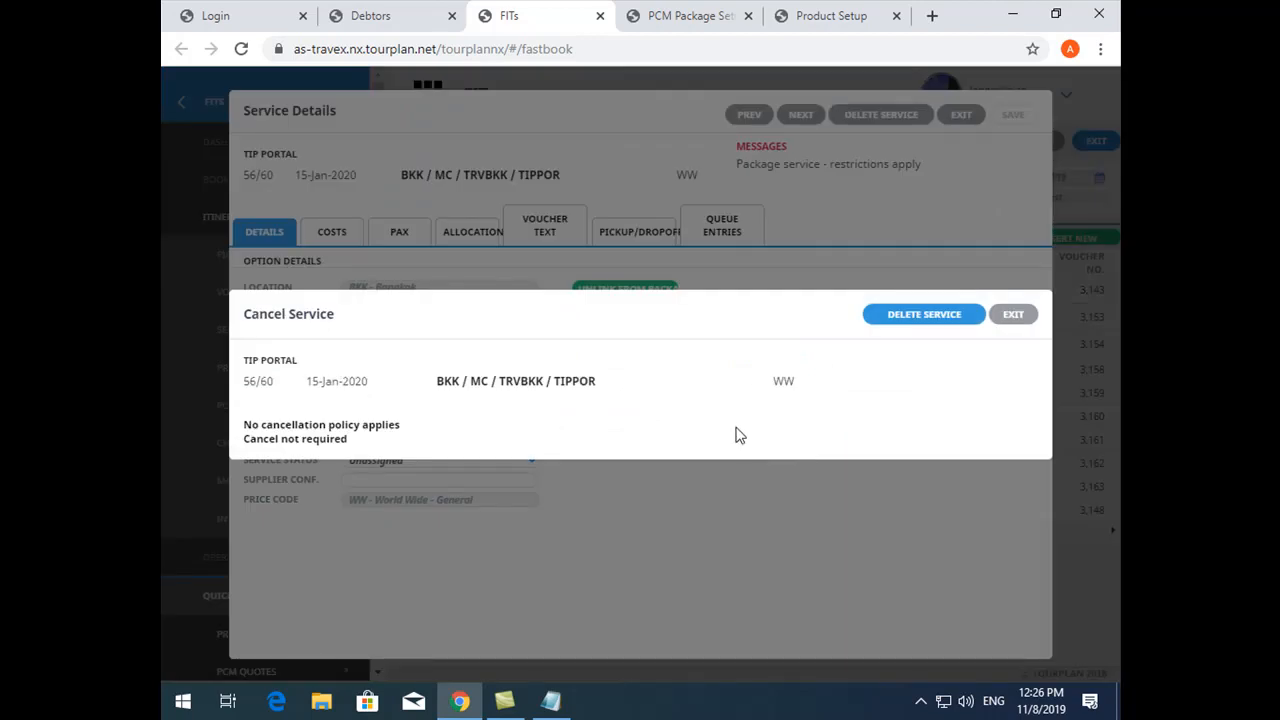
click(924, 314)
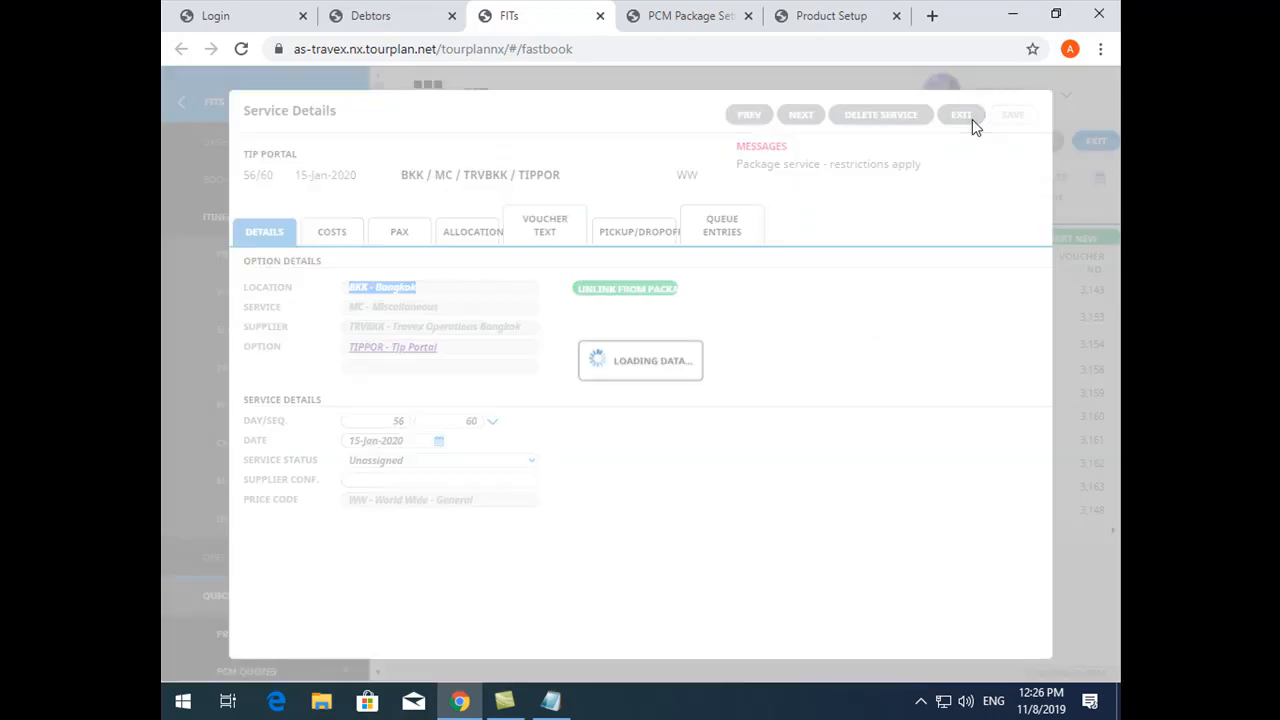
click(970, 118)
- Review the cost, markup and agent rate of the Transfer Airport to Hotel package in the booking's itinerary
drag(747, 413, 903, 413)
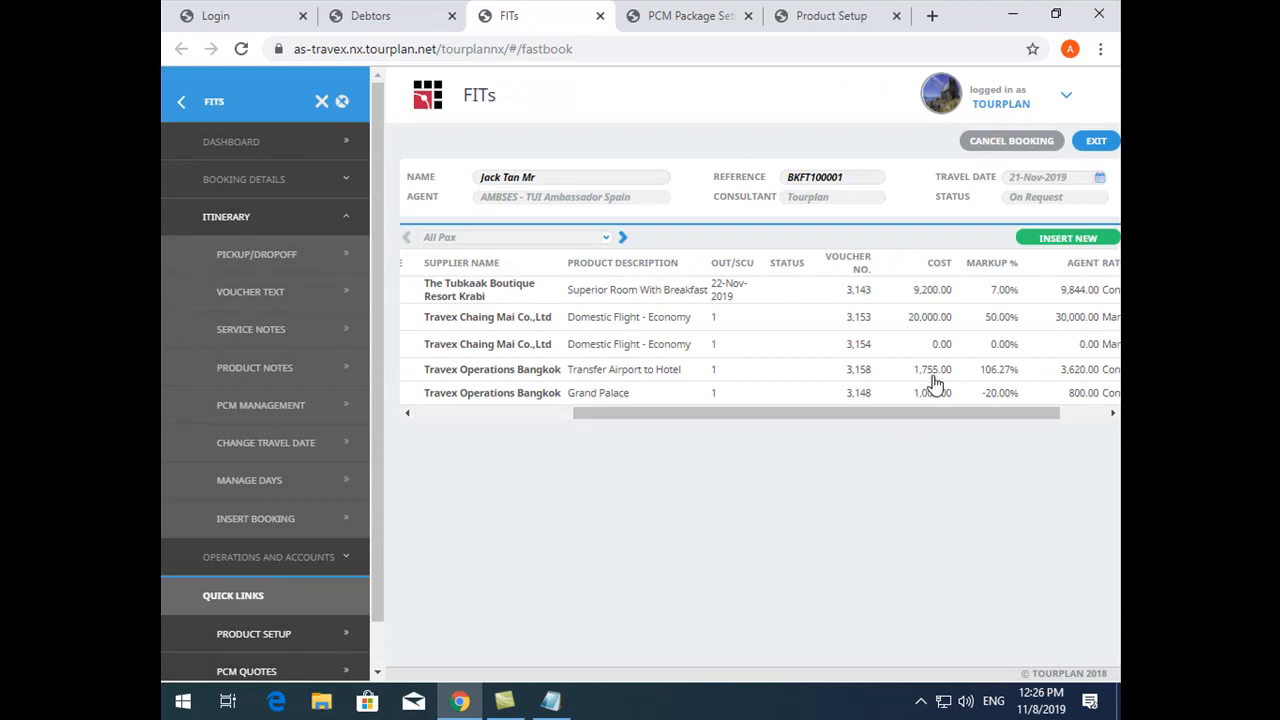
drag(974, 418, 1020, 417)
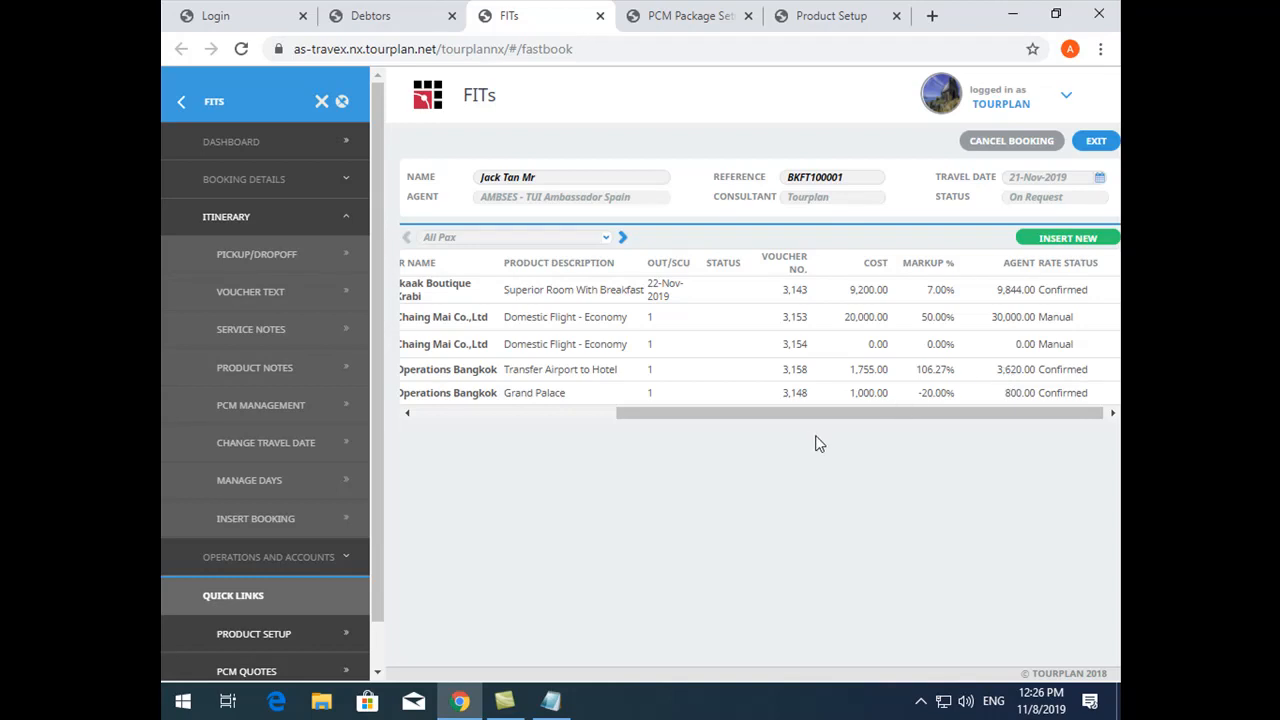
drag(809, 416, 877, 423)
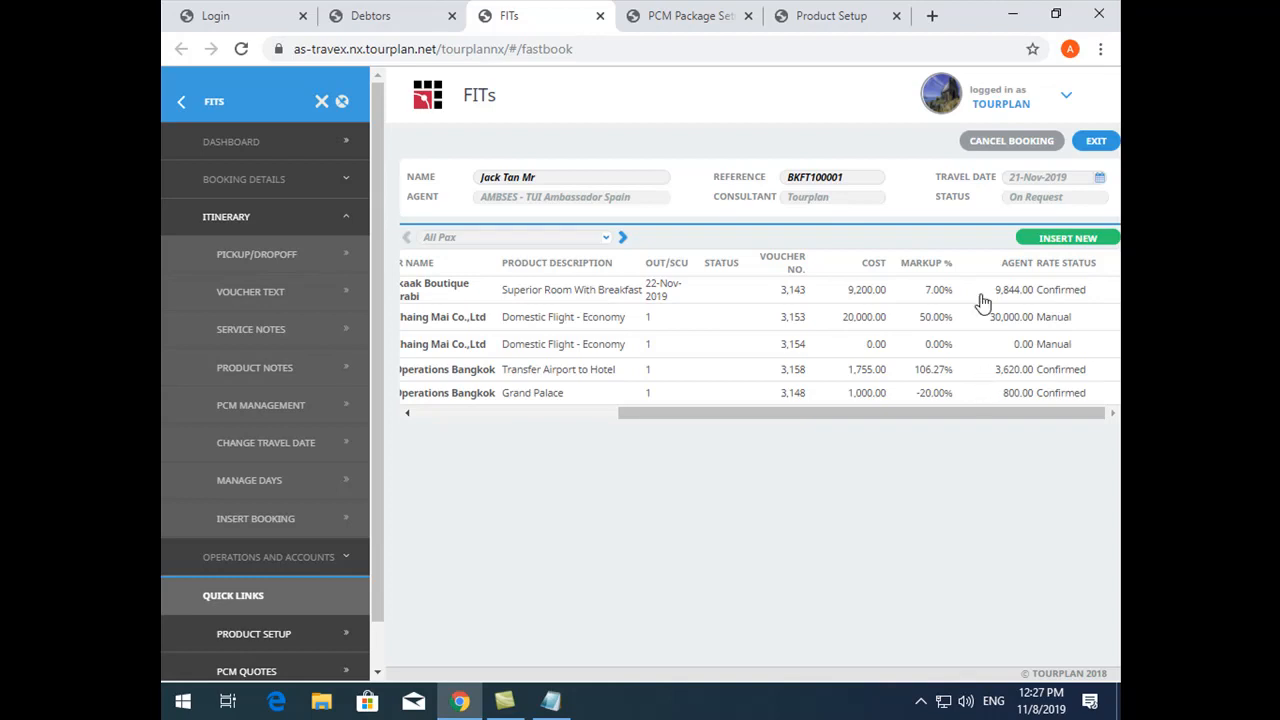
- Disable Allow Service Deletion in the package setup of the Transfer From Airport To Bangkok PCM
click(800, 14)
click(738, 12)
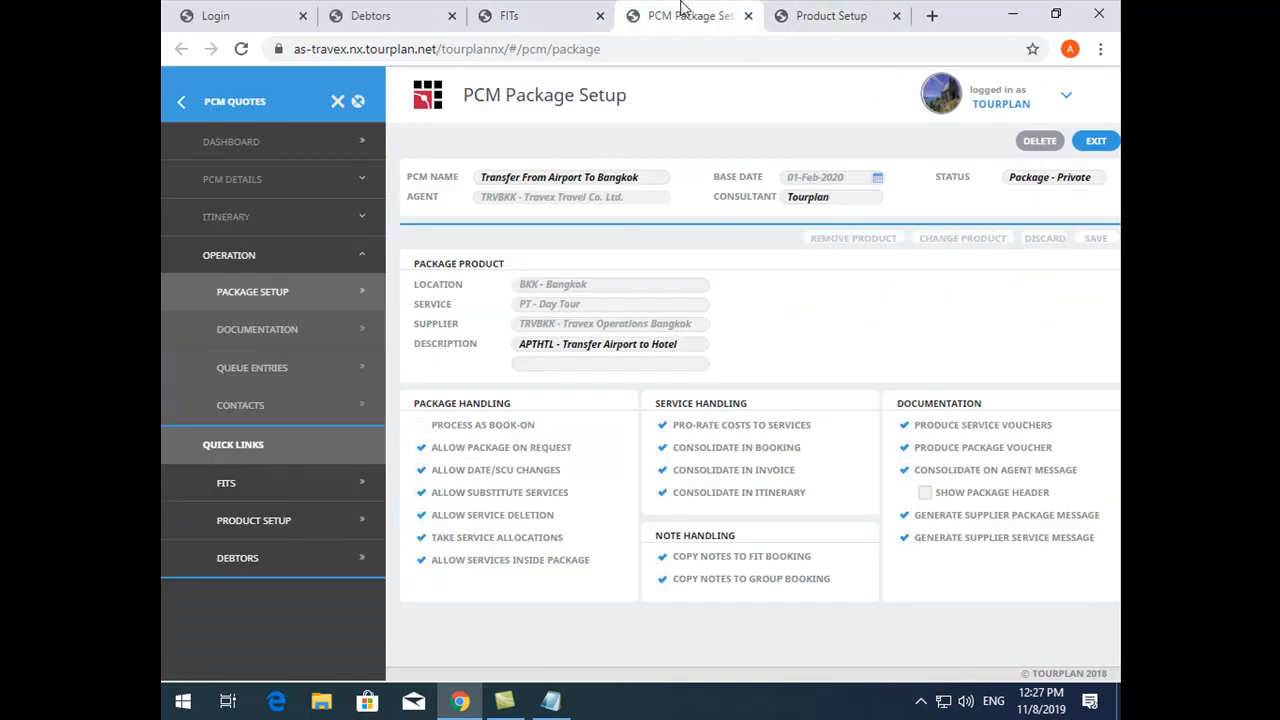
click(514, 527)
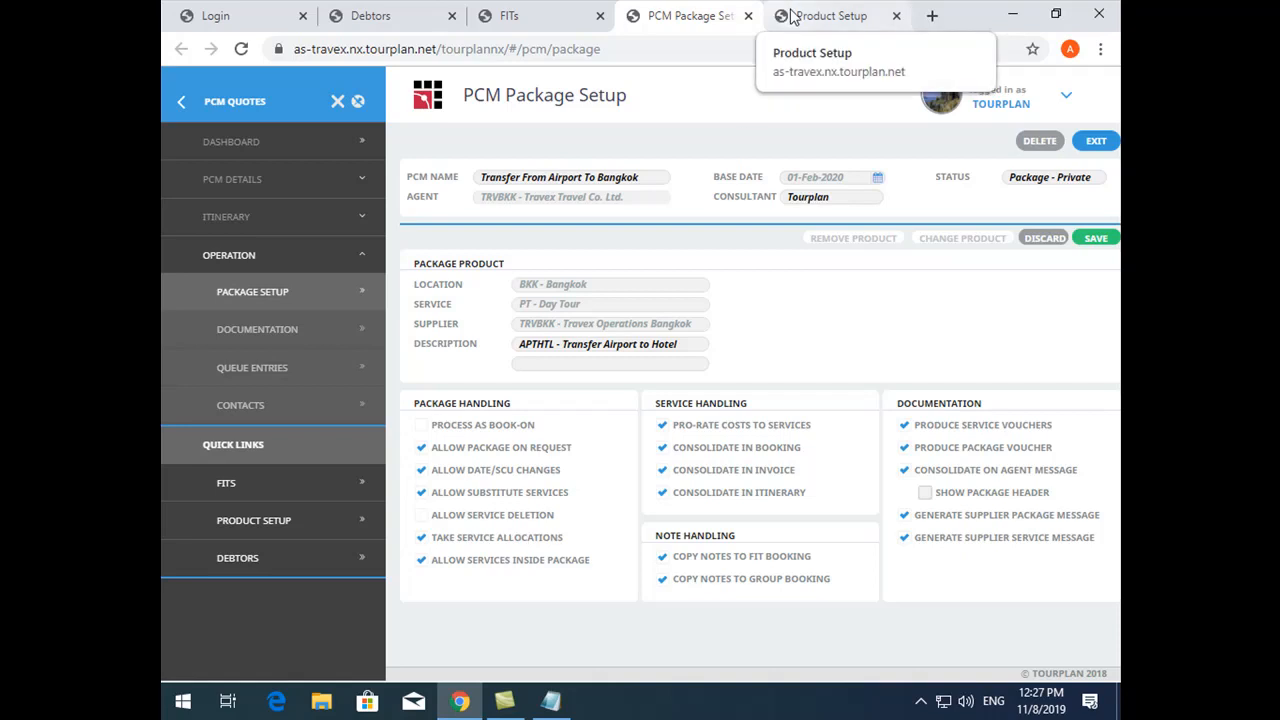
- Review the services inside the booking's Transfer Airport to Hotel package, then return to the PCM package setup
click(520, 16)
drag(646, 416, 362, 418)
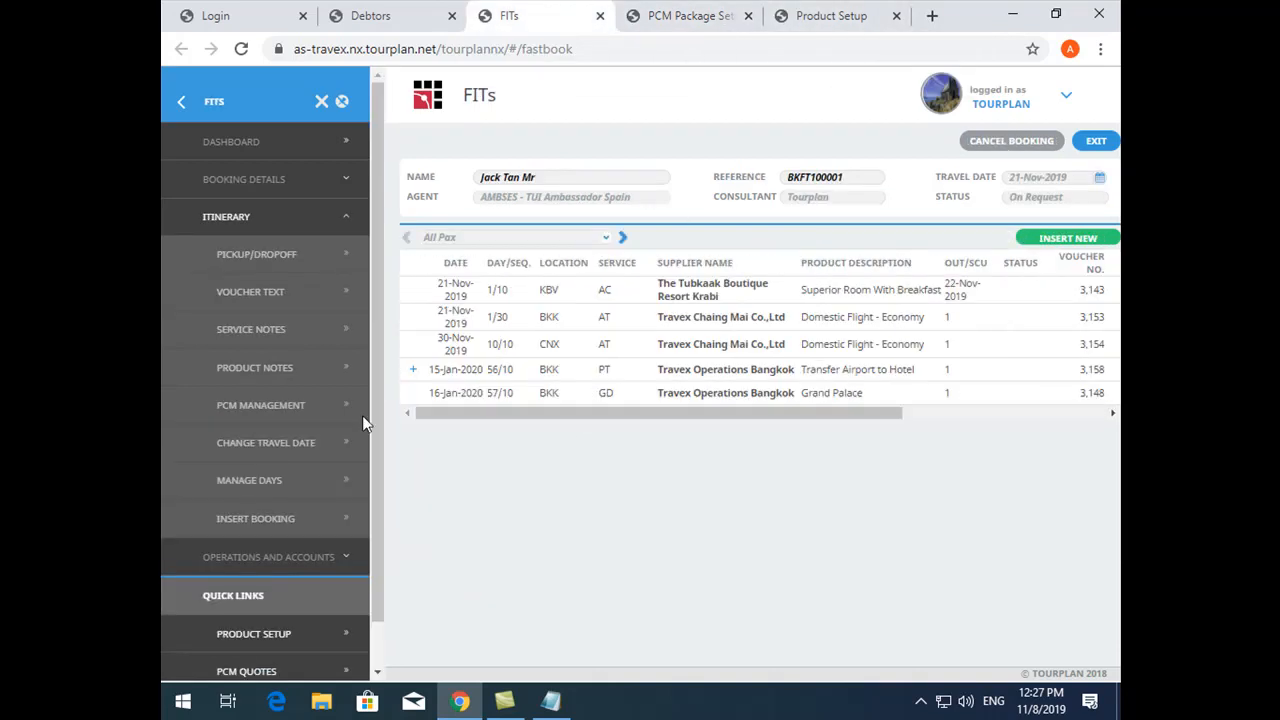
click(412, 369)
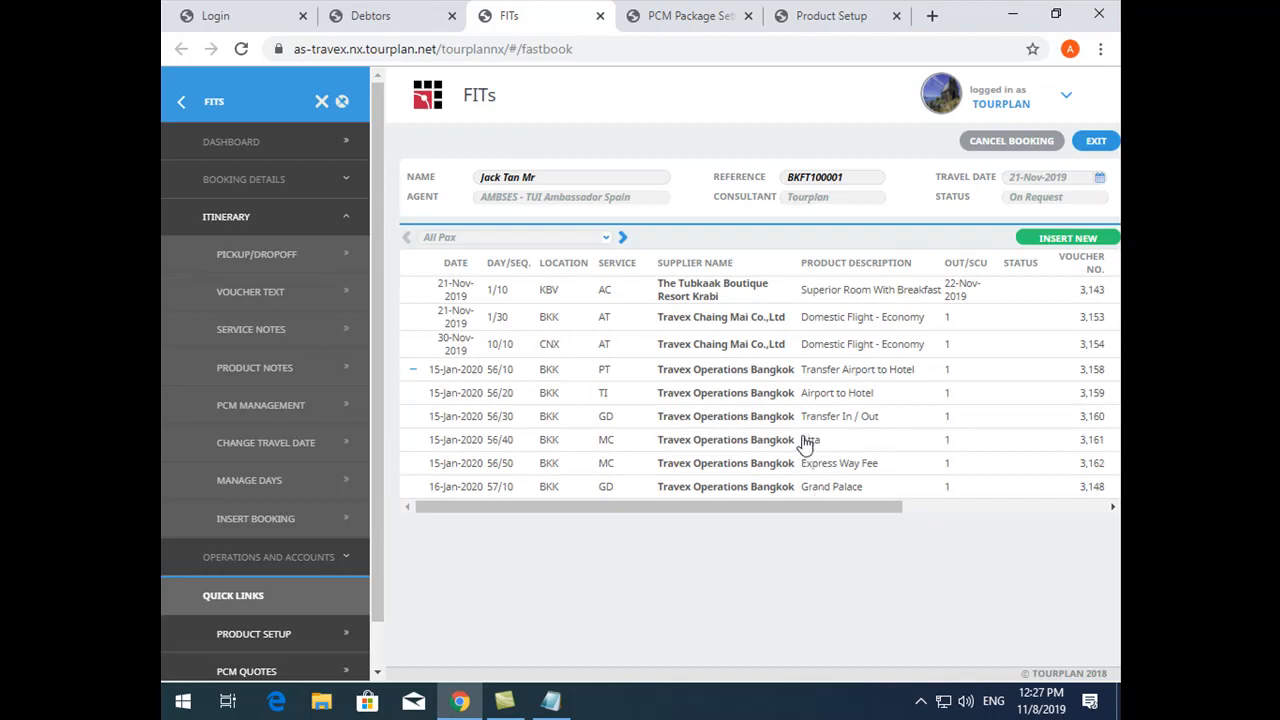
click(697, 10)
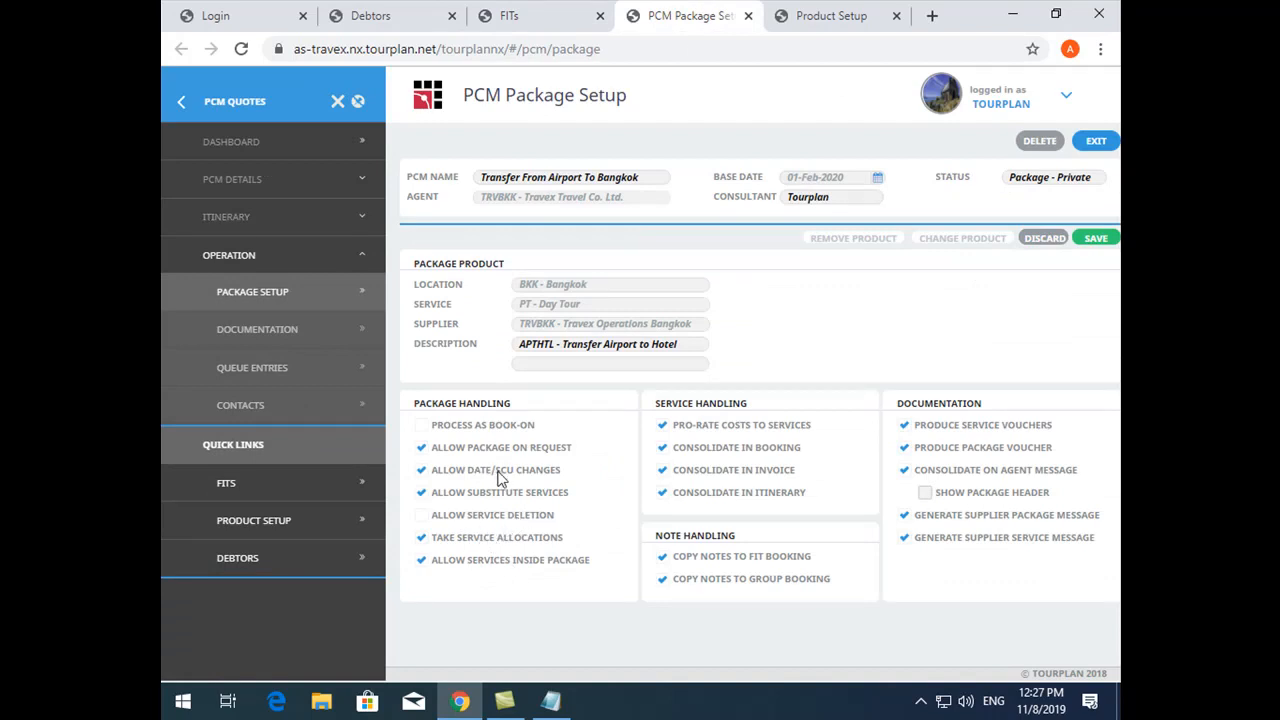
- Close the Product Setup page for Transfer Airport to Hotel SIC and return to the FIT booking
click(860, 14)
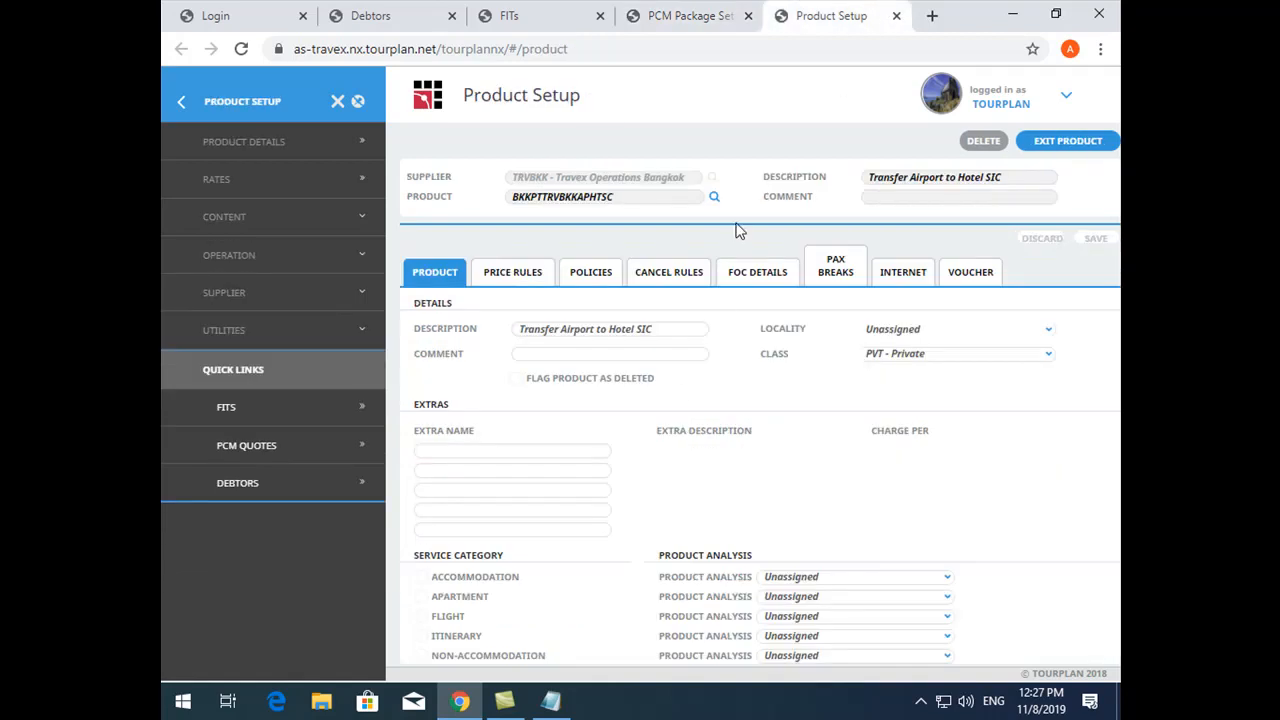
click(897, 18)
click(650, 10)
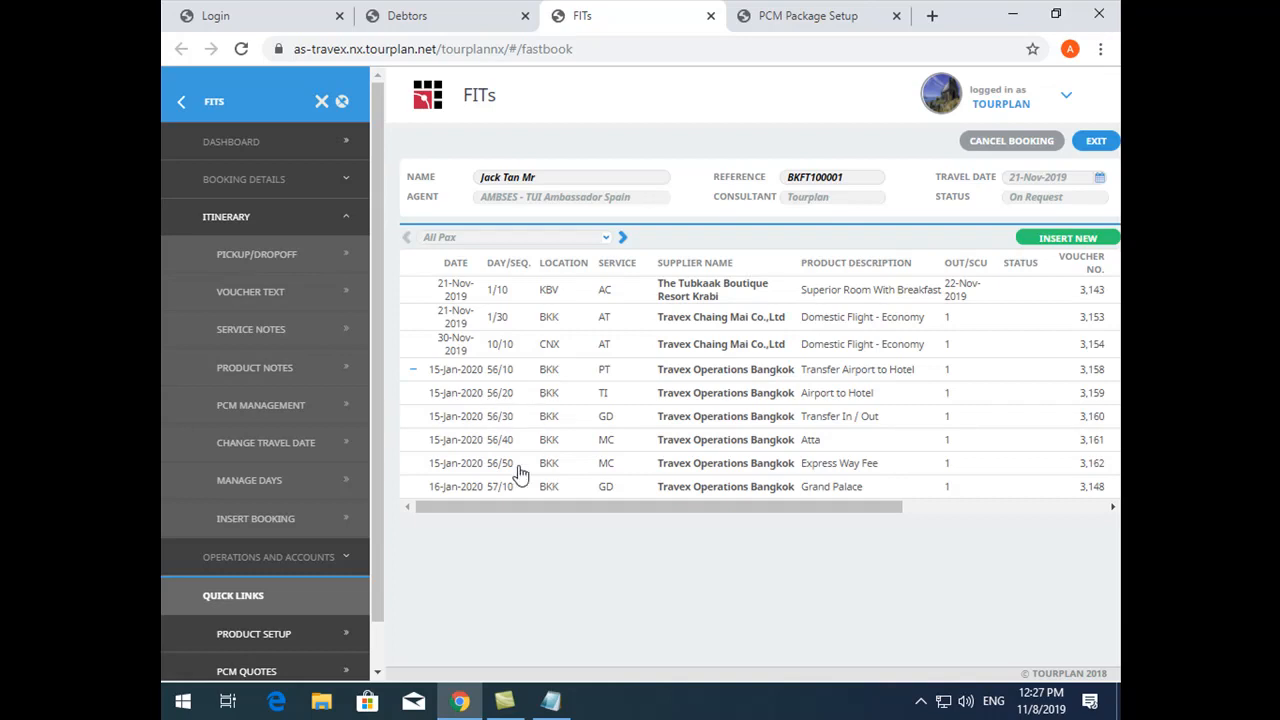
- View the Transfer In / Out service's details and its date field, then exit the service
click(578, 421)
click(414, 441)
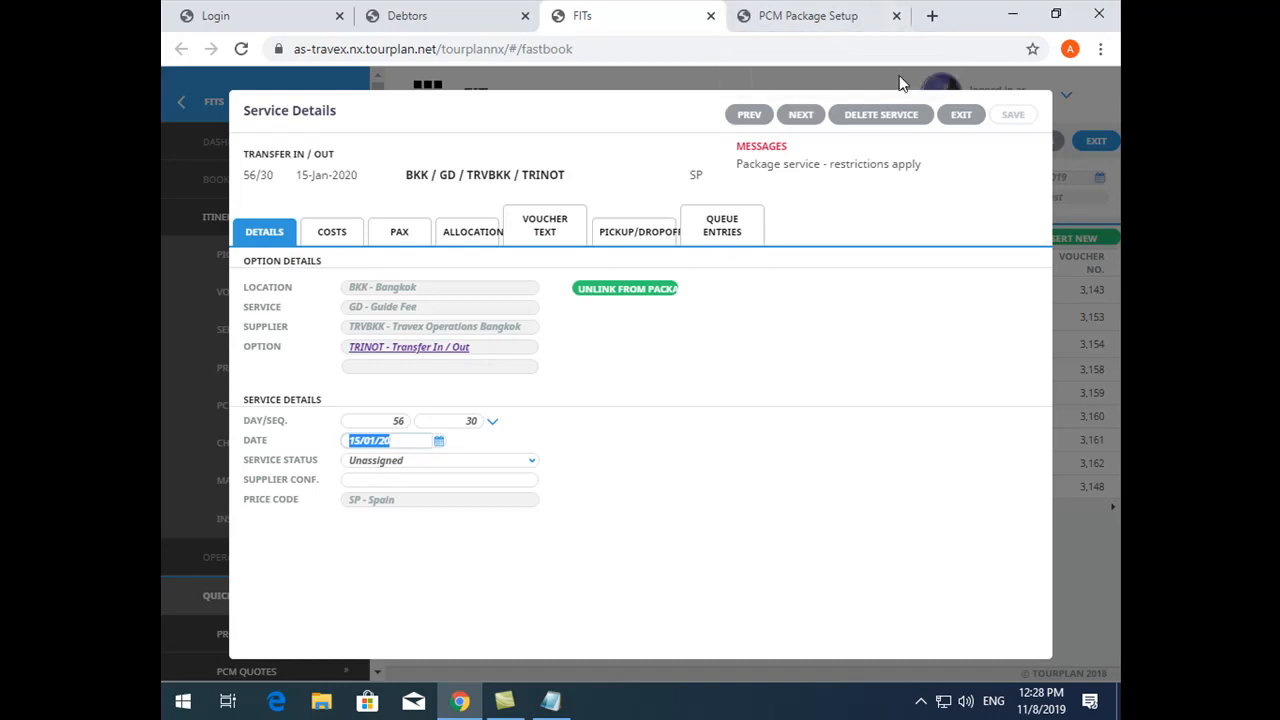
click(960, 120)
- Add the Last Worked Date and Last Worked By columns to the itinerary table's defaults and check them in the table
click(918, 420)
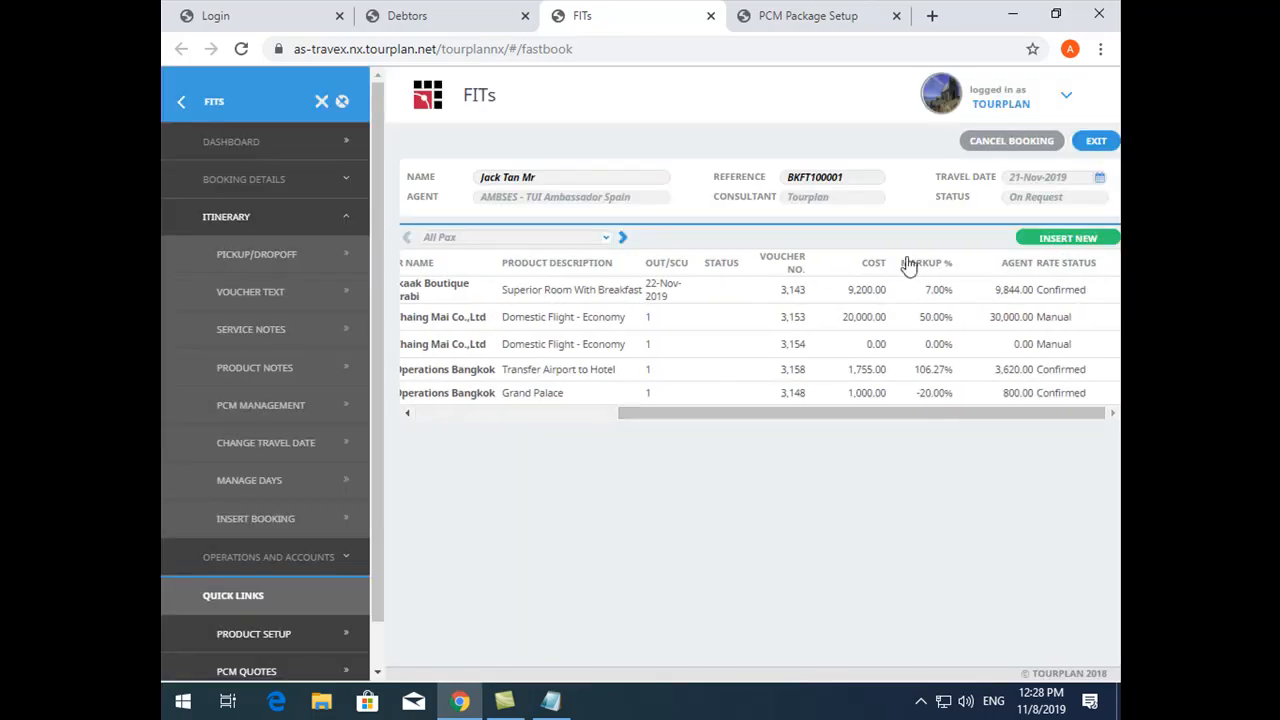
right_click(840, 260)
scroll(462, 402, down, 4)
scroll(462, 402, down, 1)
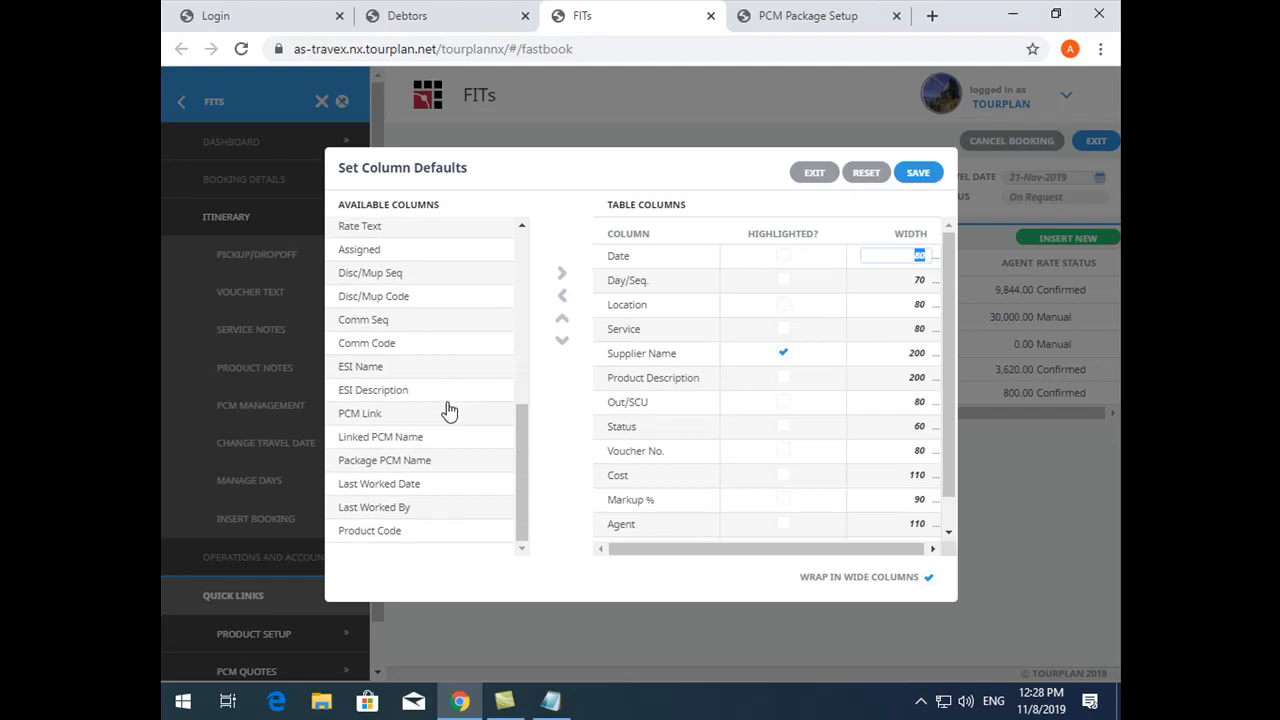
click(412, 482)
shift+click(415, 507)
click(562, 276)
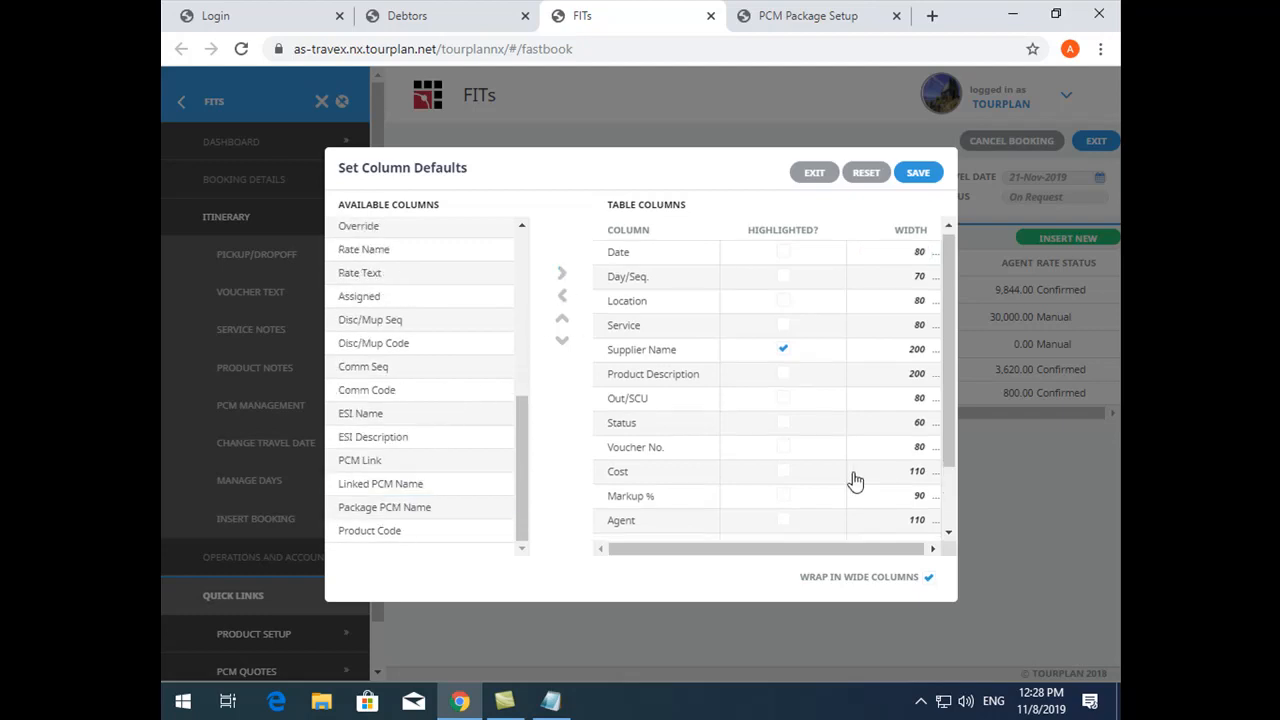
click(918, 172)
click(1050, 428)
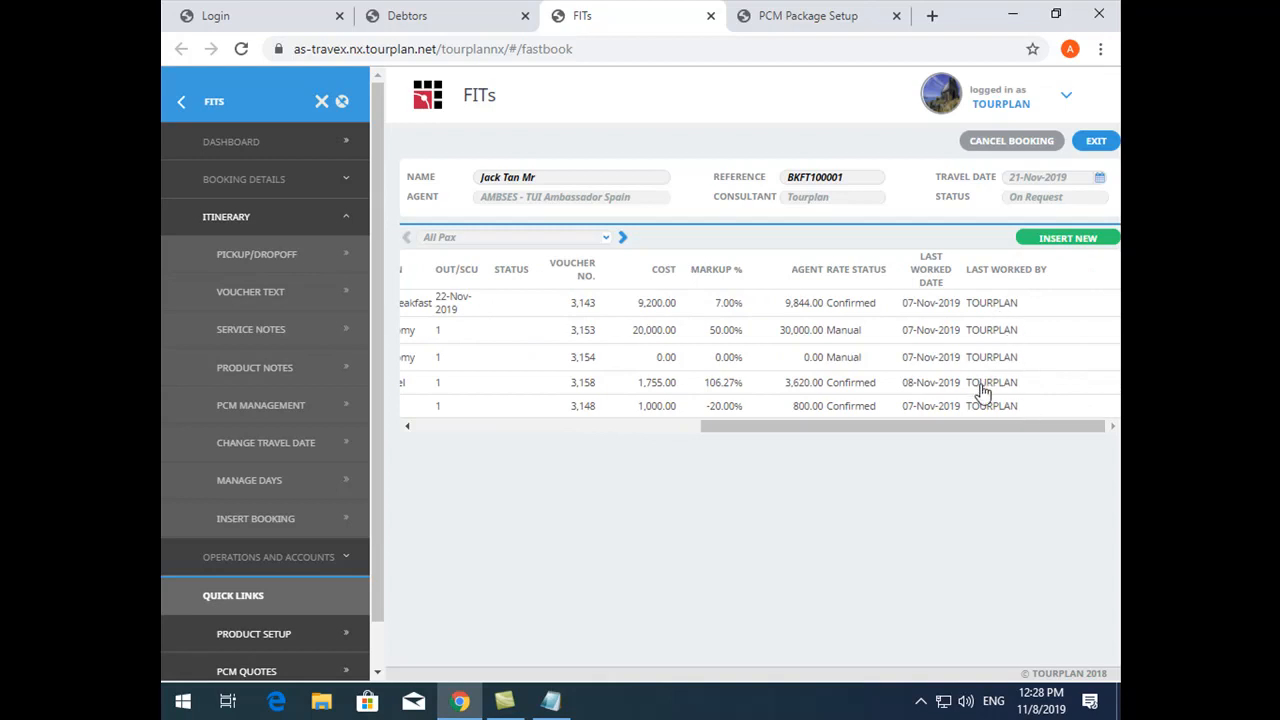
drag(953, 430, 276, 389)
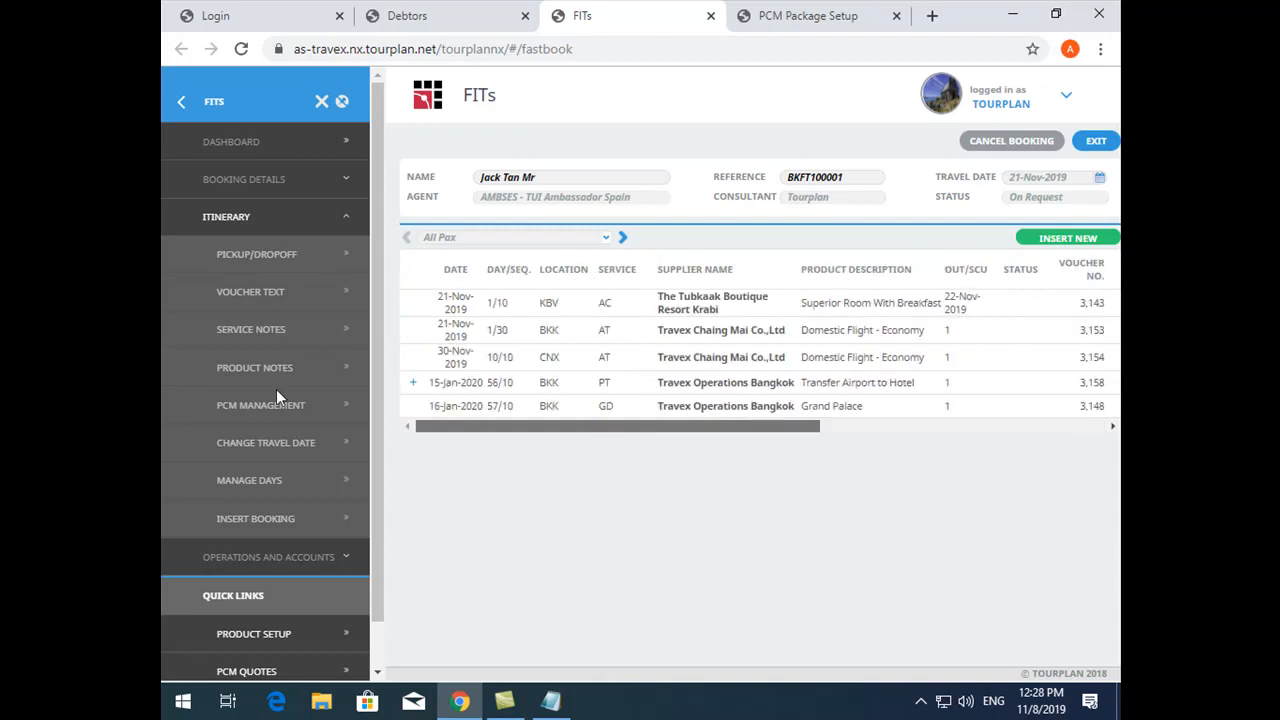
- Disable Allow Date/SCU Changes in the package setup of the Transfer From Airport To Bangkok PCM
click(812, 10)
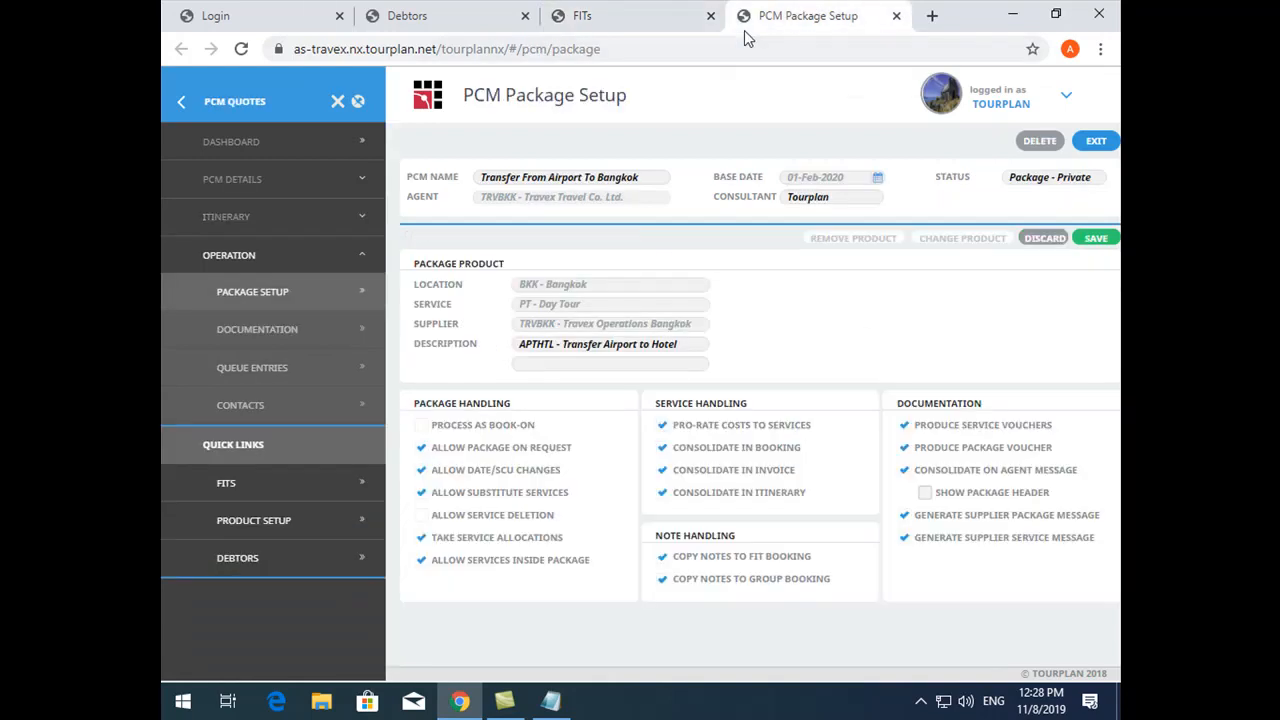
click(474, 471)
- Compare the PCM's package handling options with the services and costs of the Transfer Airport to Hotel package in the booking
click(590, 14)
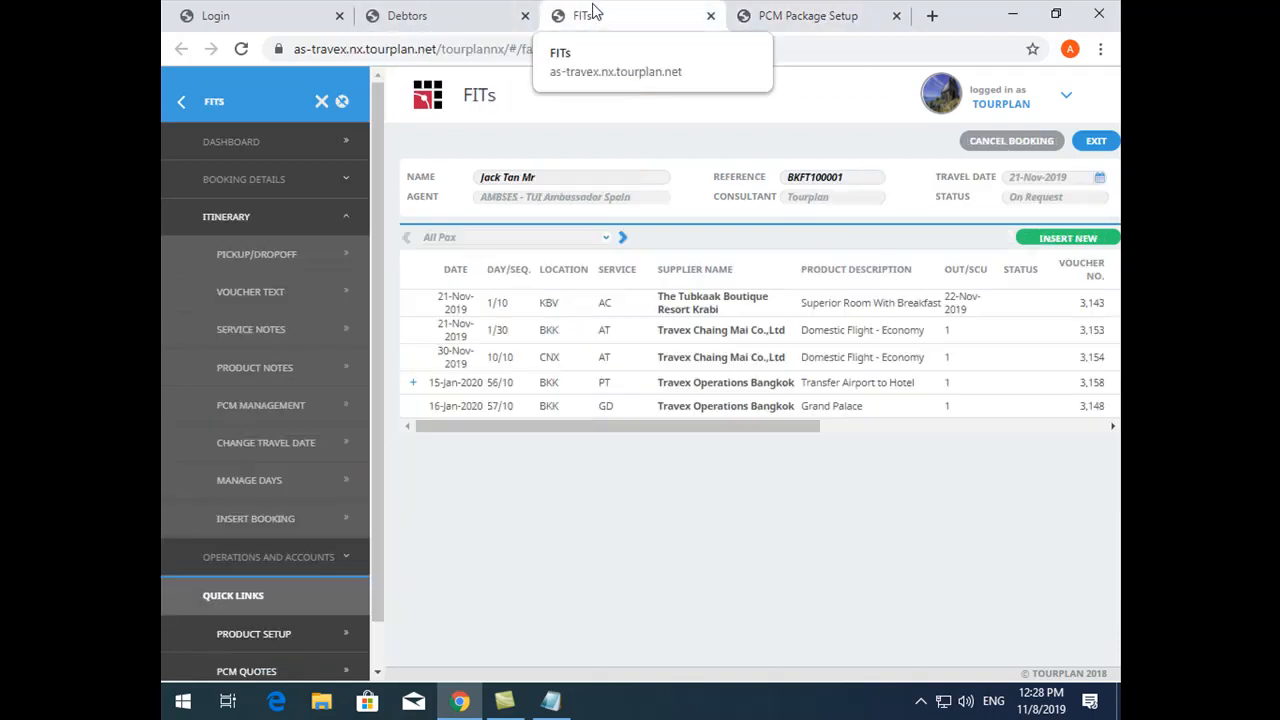
click(412, 383)
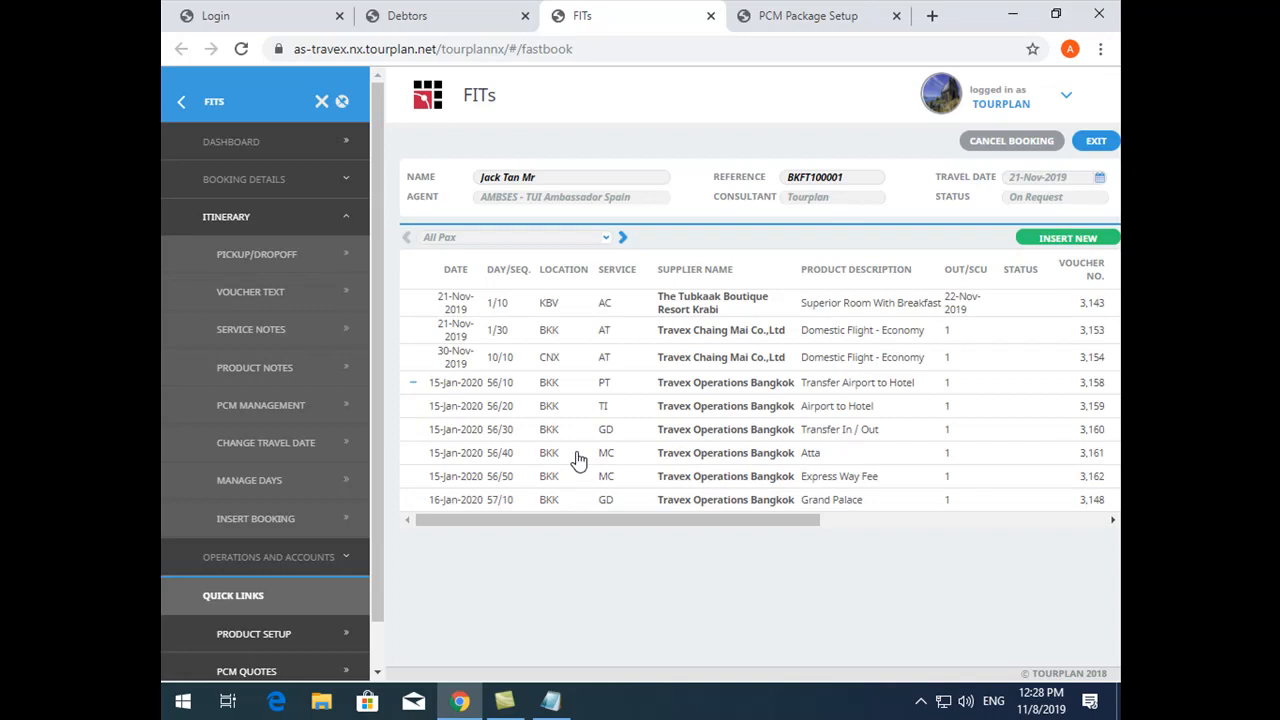
click(765, 13)
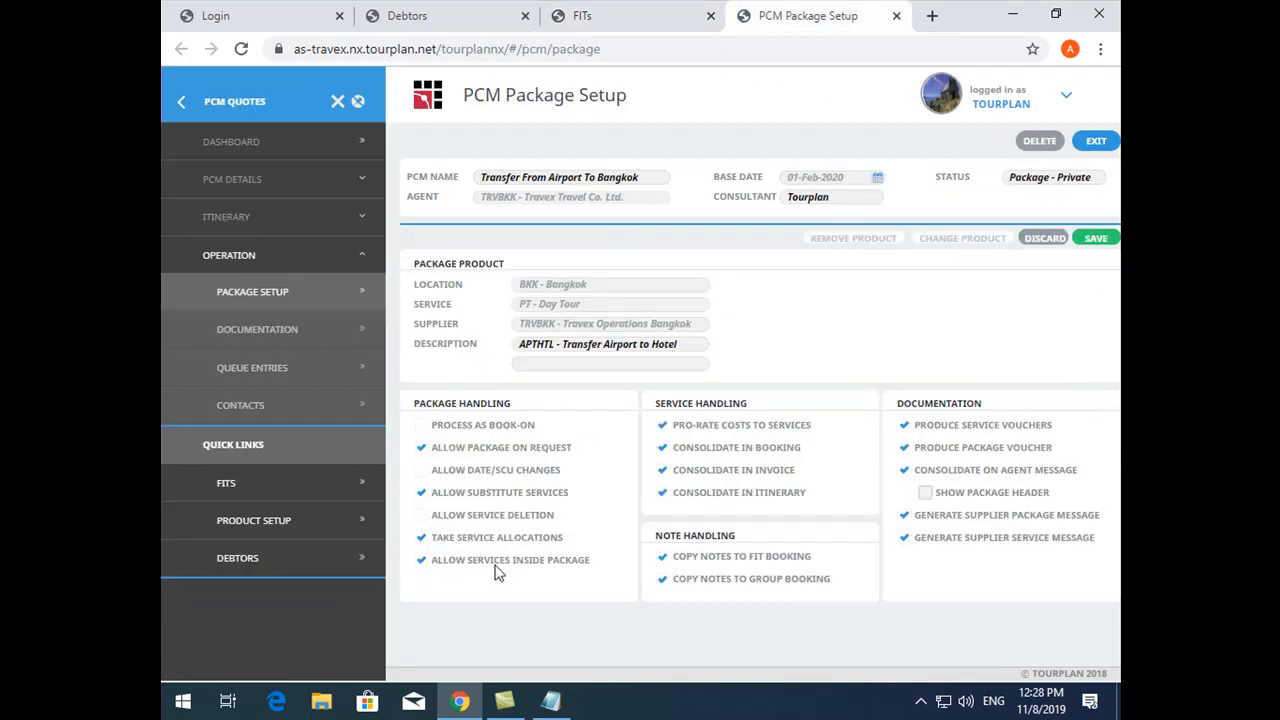
click(660, 12)
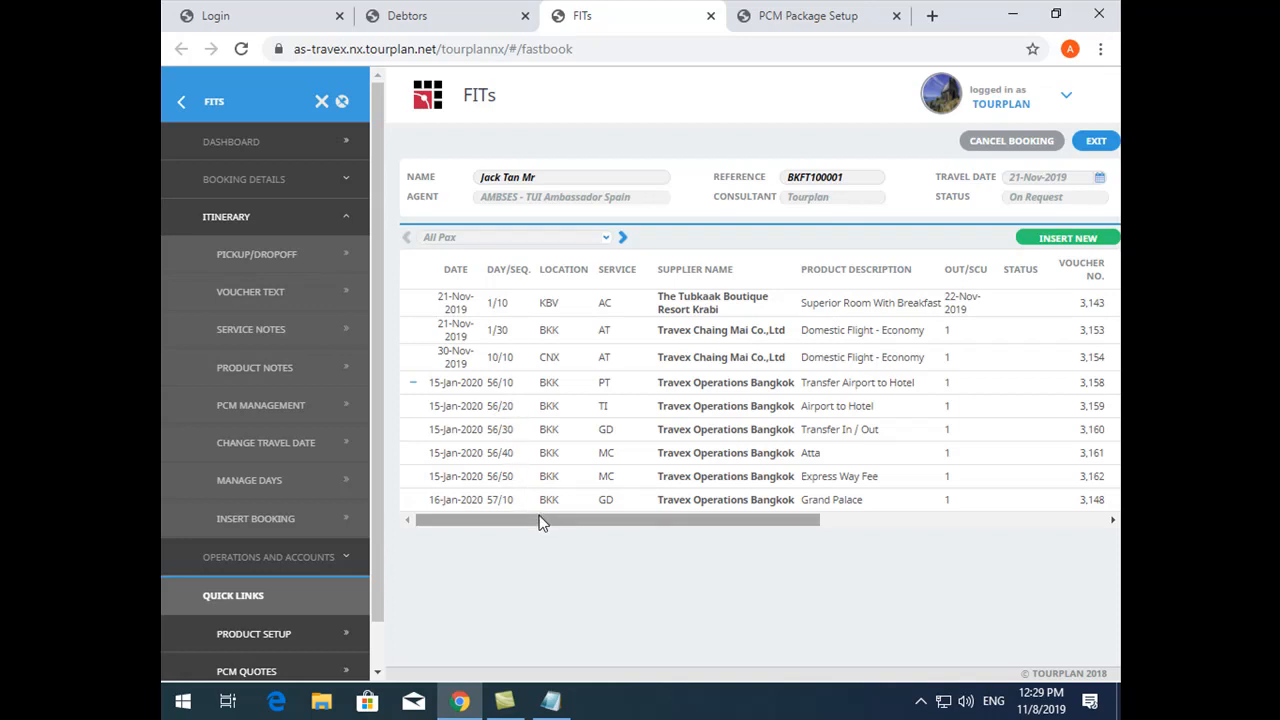
click(765, 12)
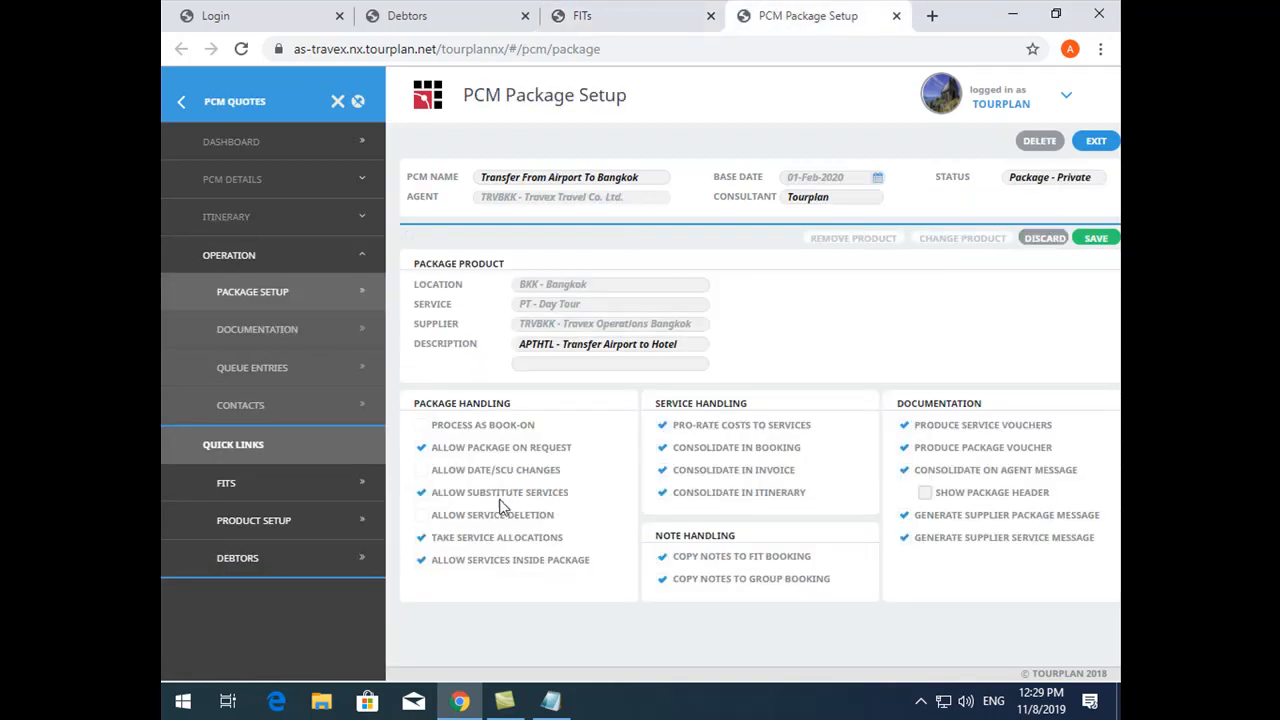
click(640, 14)
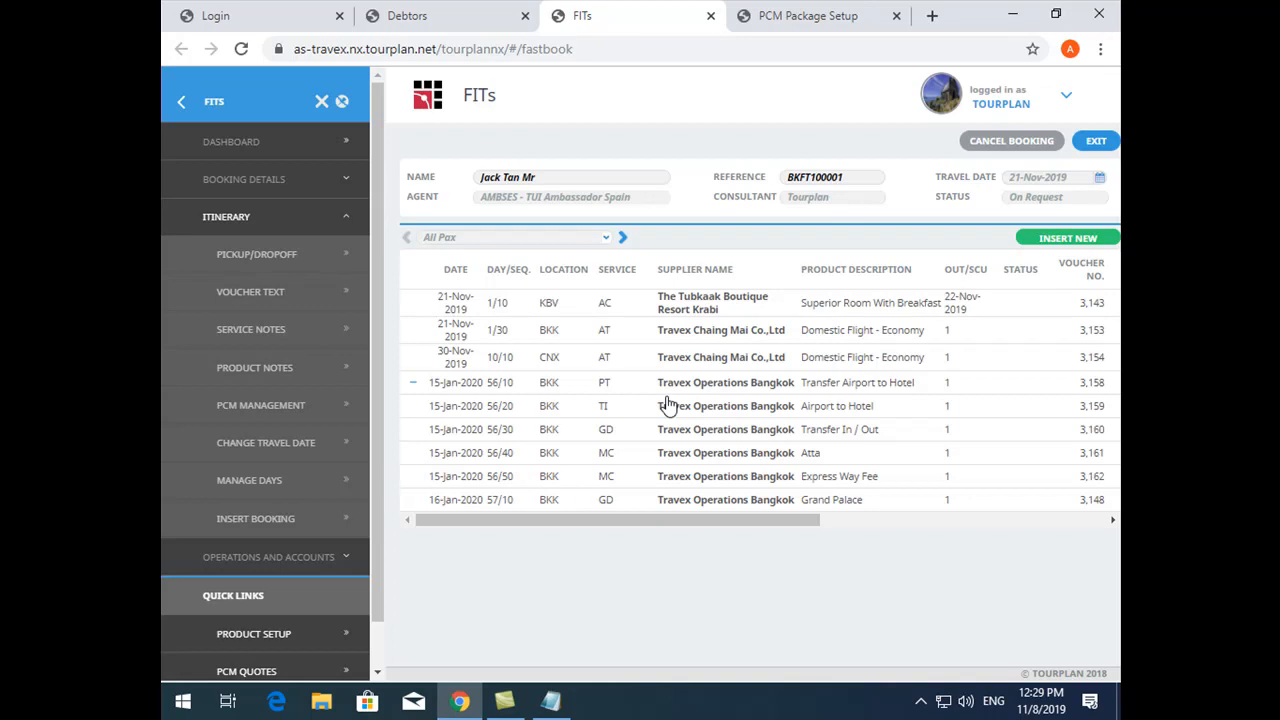
click(412, 383)
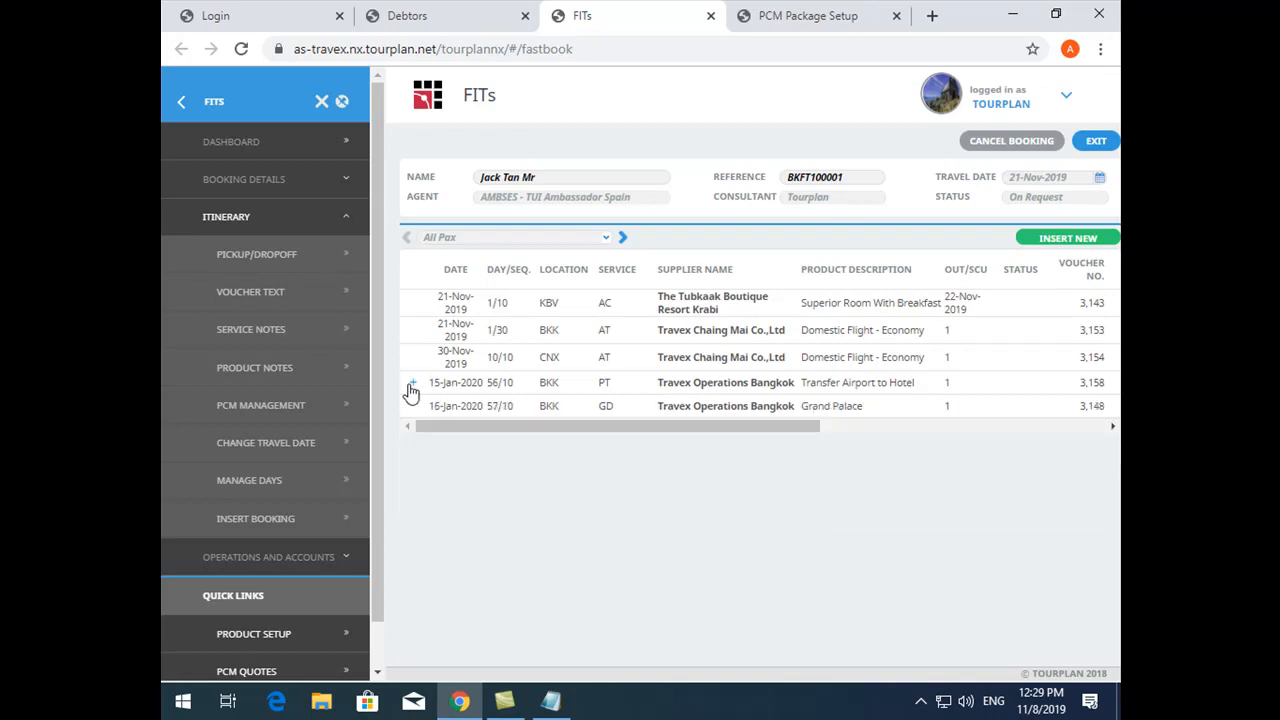
drag(589, 432, 840, 430)
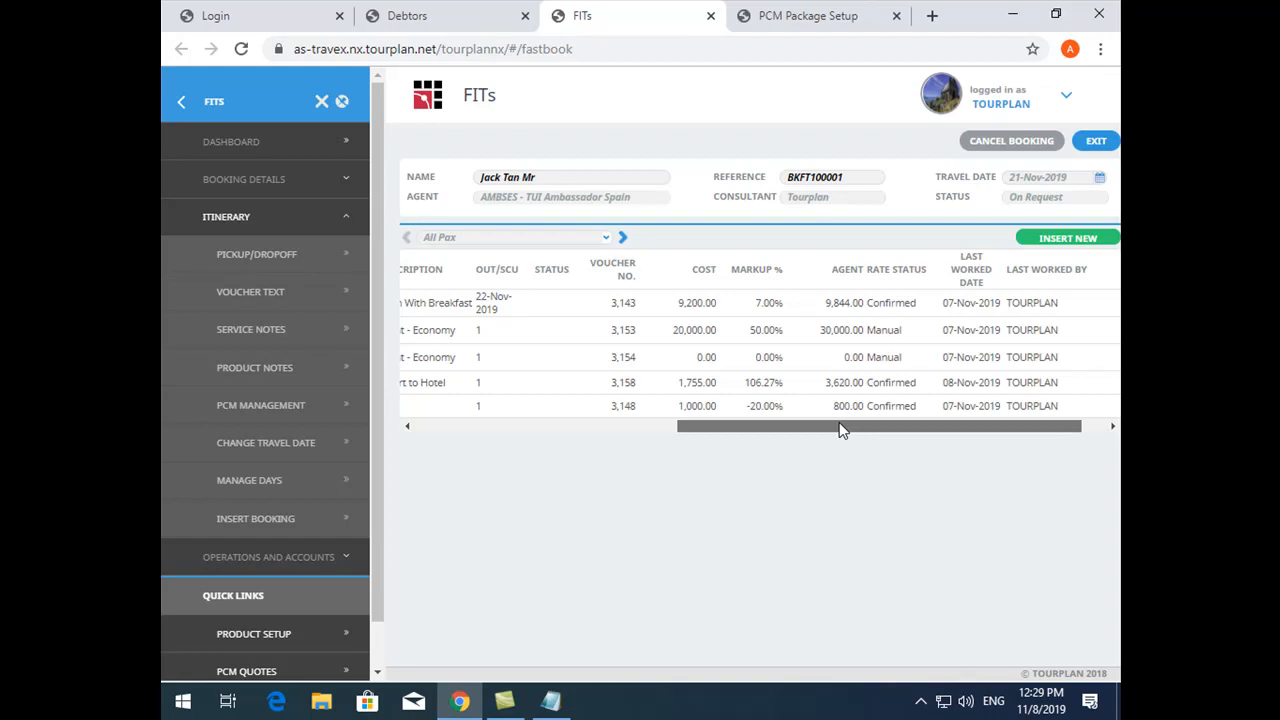
- Review the agent rates in the itinerary table and expand the Transfer Airport to Hotel package's services
drag(840, 430, 917, 432)
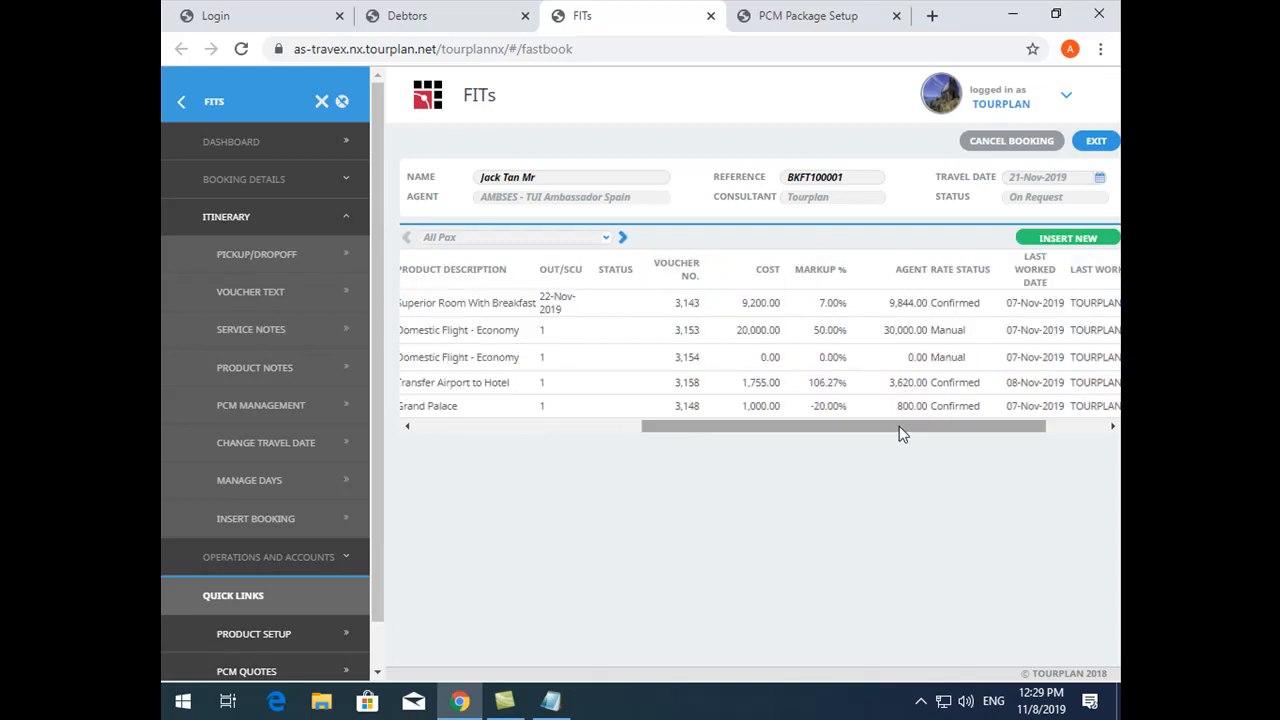
drag(898, 432, 640, 449)
click(416, 389)
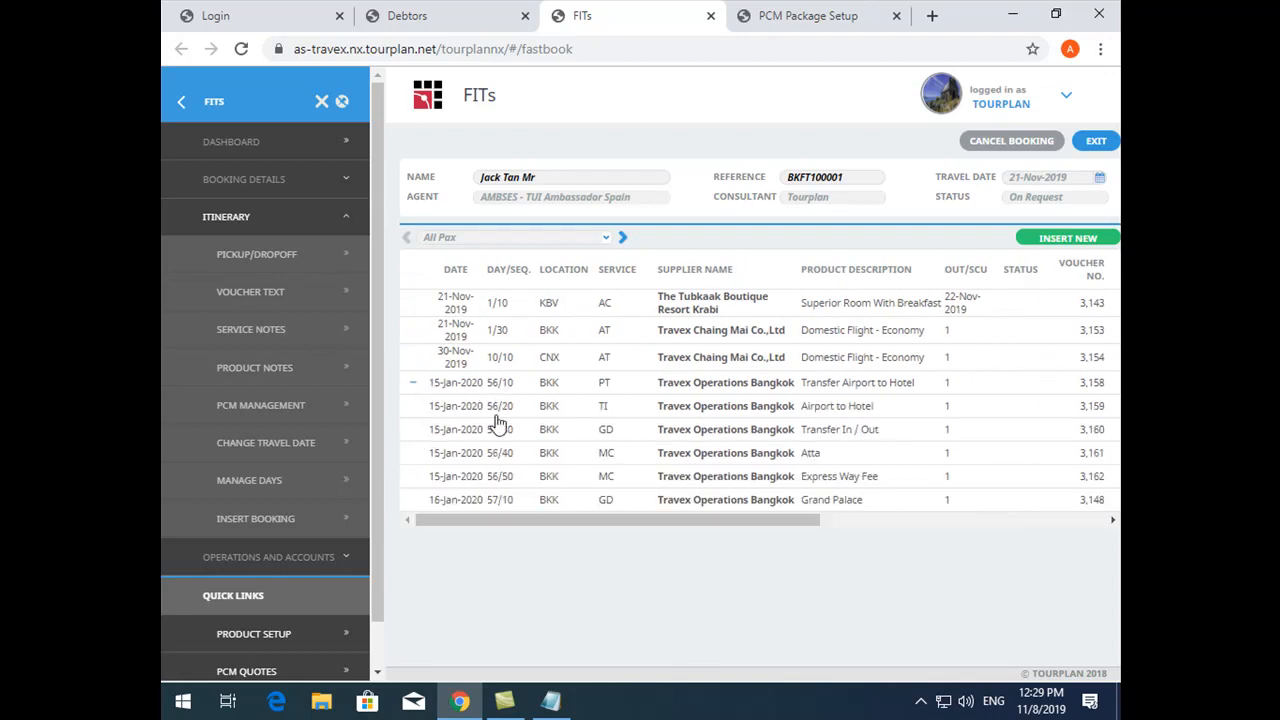
- Start inserting a new service line and find the Miscellaneous products of supplier TRVBKK - Travex Operations Bangkok
click(1066, 239)
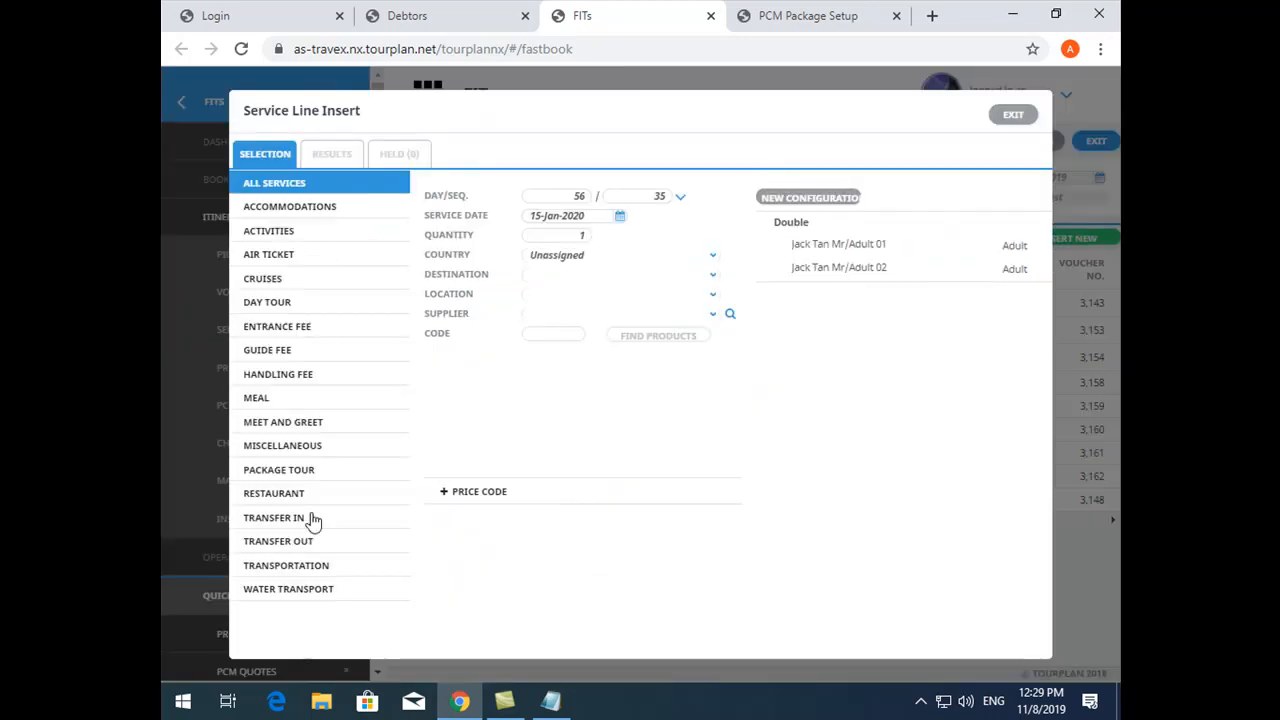
click(294, 448)
click(568, 318)
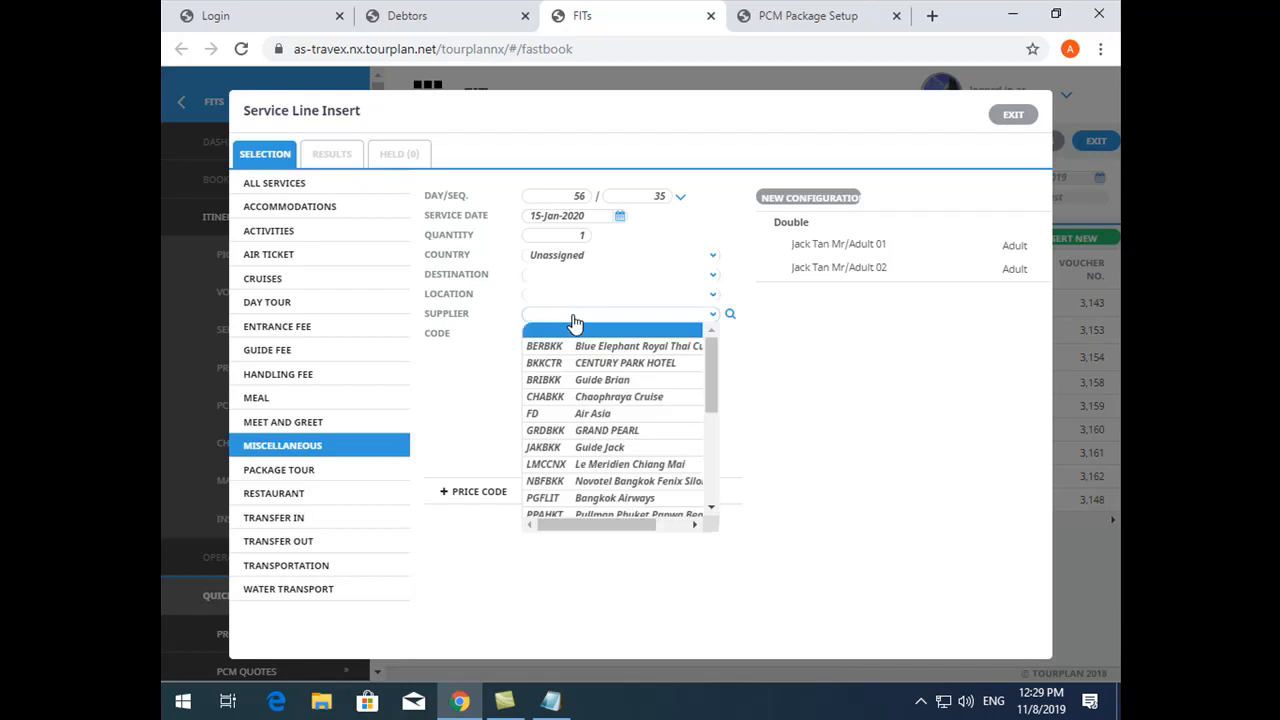
text(trvbkk)
key(Tab)
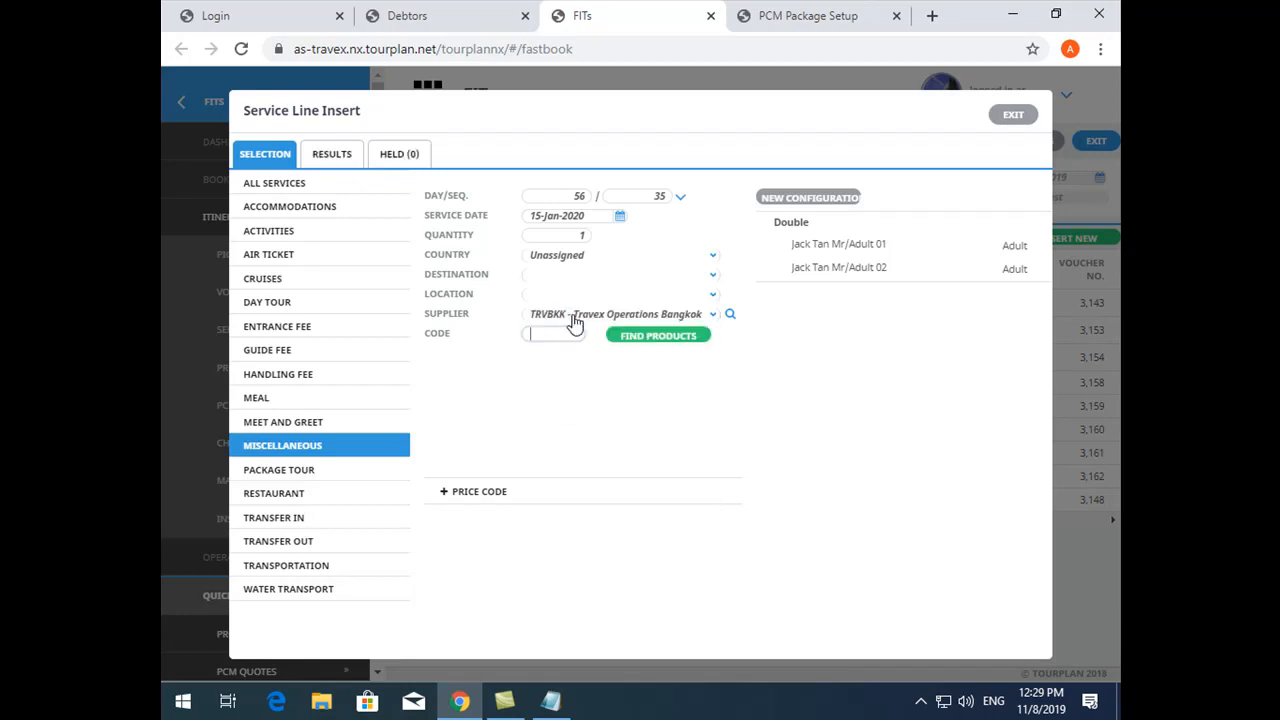
click(700, 337)
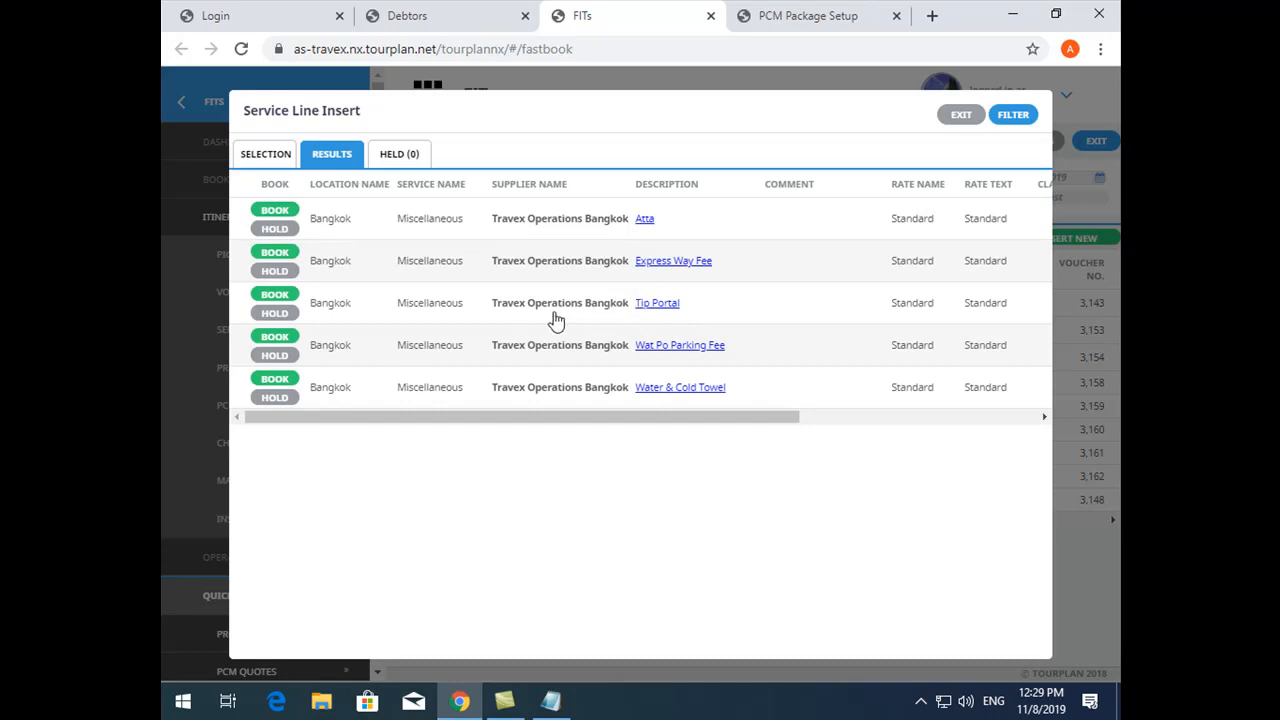
- Book the Tip Portal product at day 56, sequence 35, and save the service line
click(284, 295)
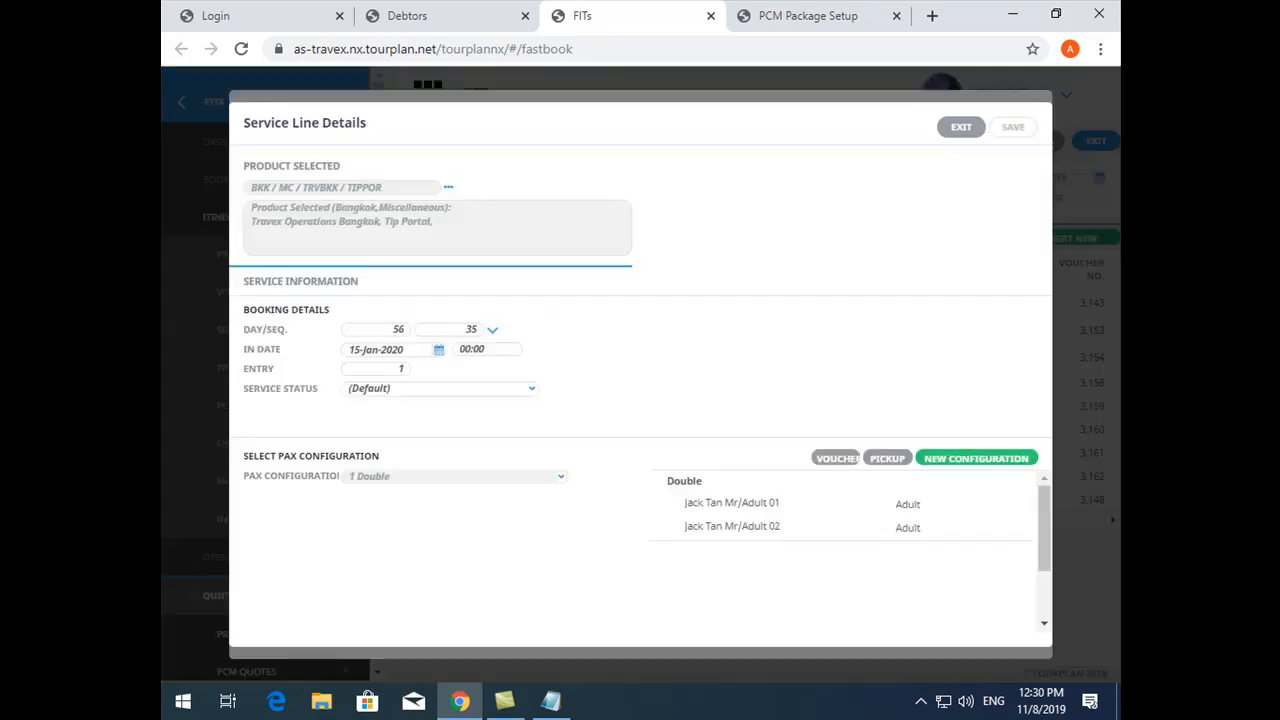
double_click(468, 329)
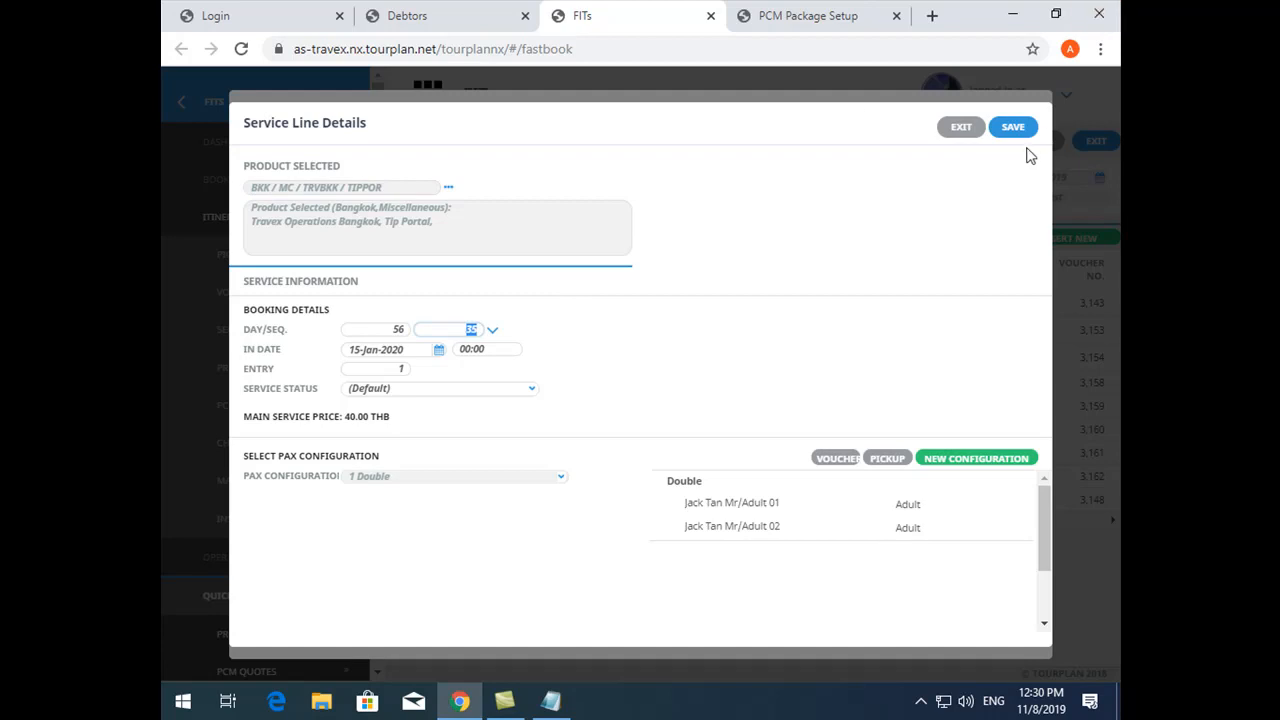
click(1011, 128)
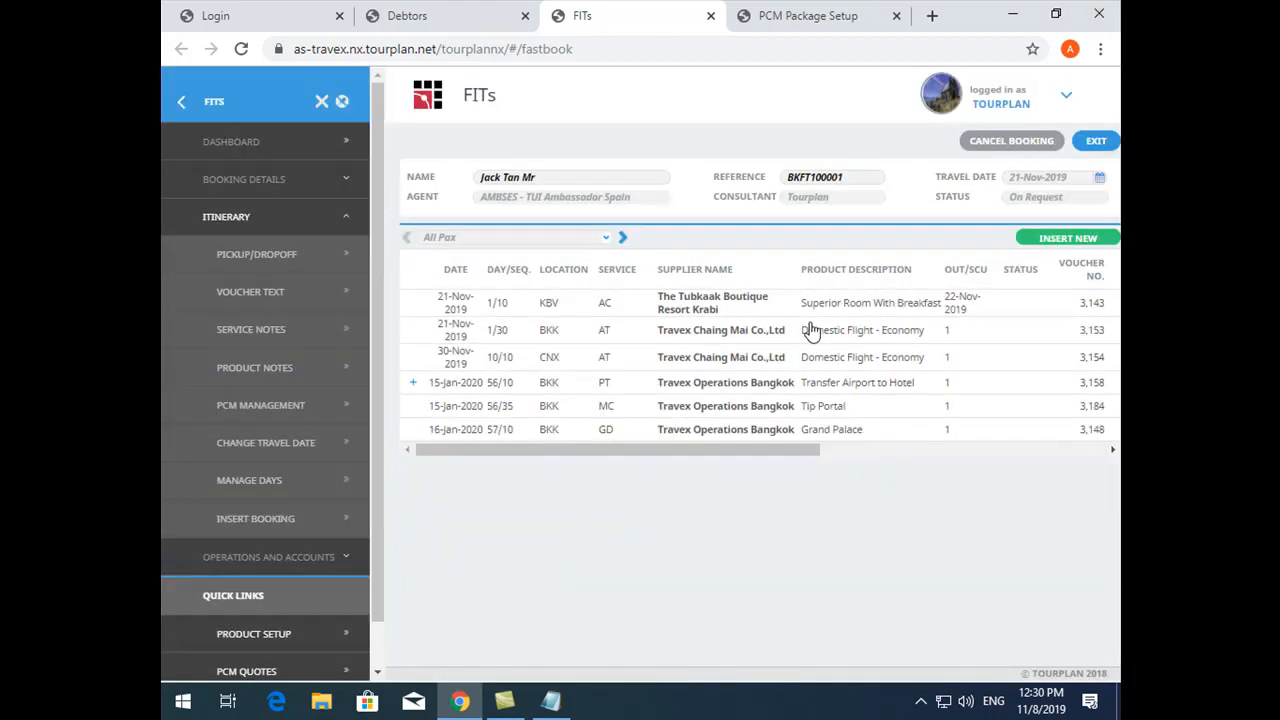
- Compare the itinerary with the Transfer Airport to Hotel package expanded and collapsed, and check the cost and agent amounts of Tip Portal
click(412, 382)
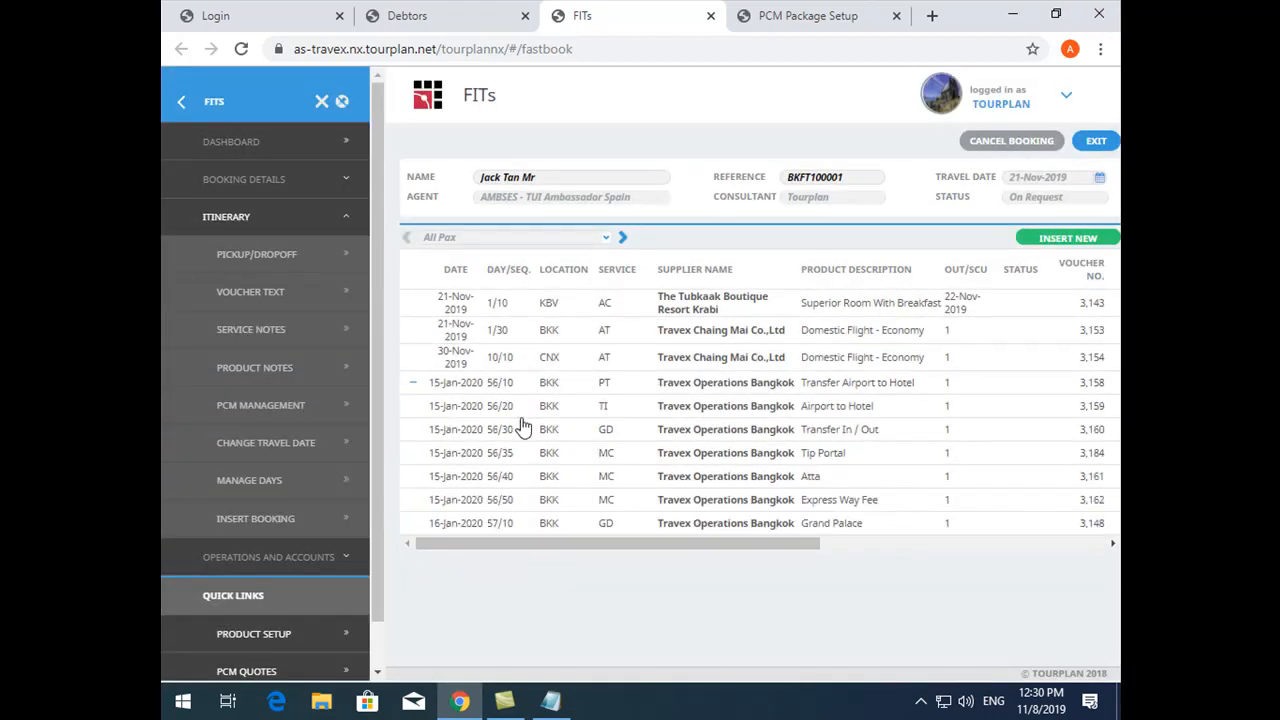
click(413, 384)
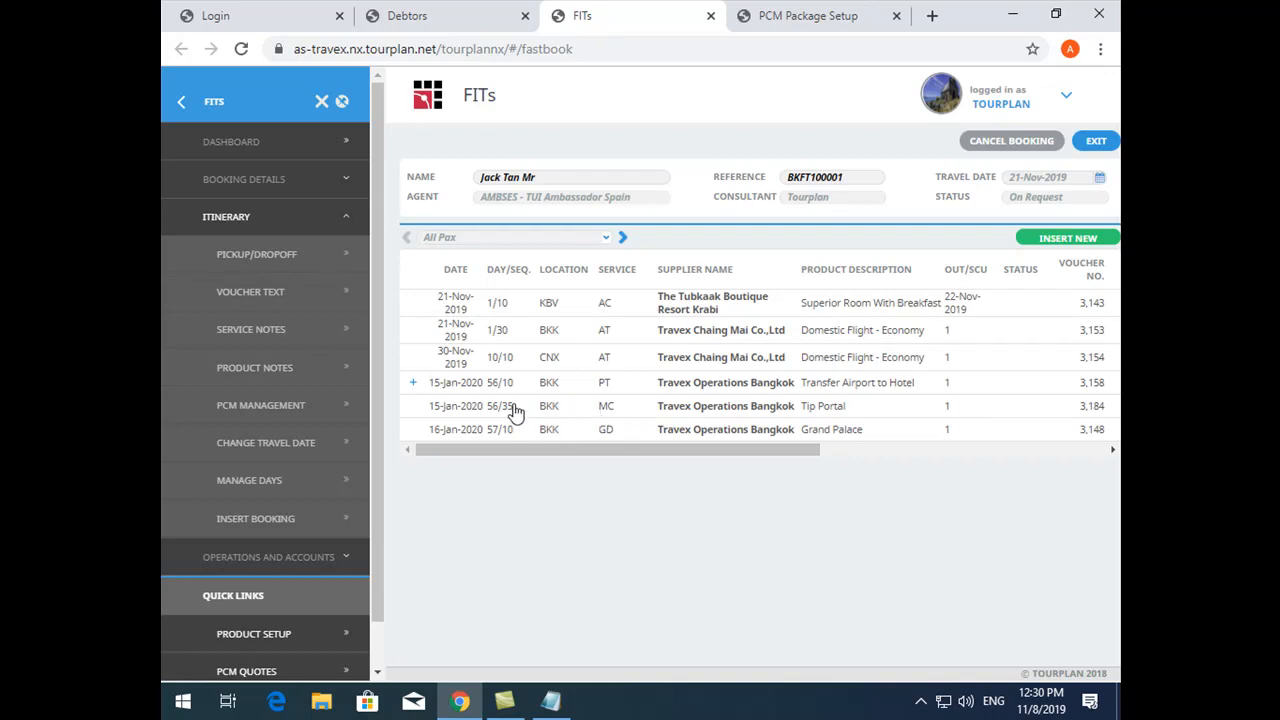
click(413, 384)
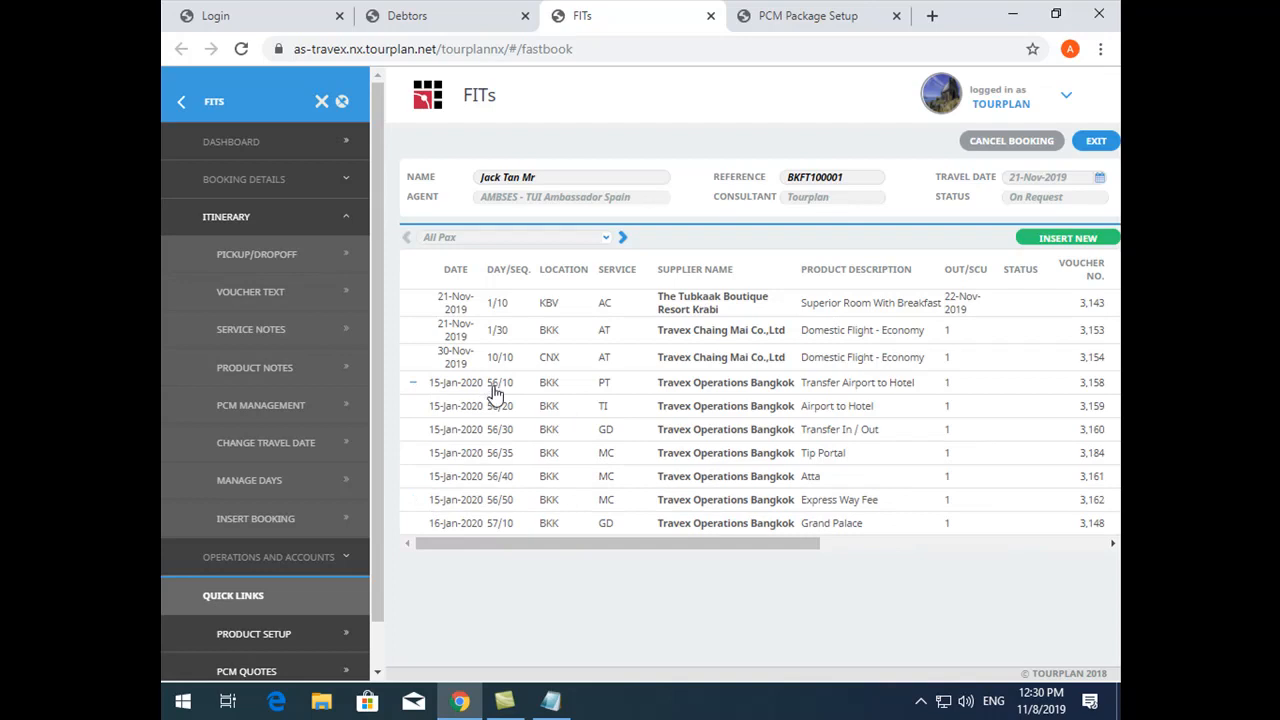
click(413, 383)
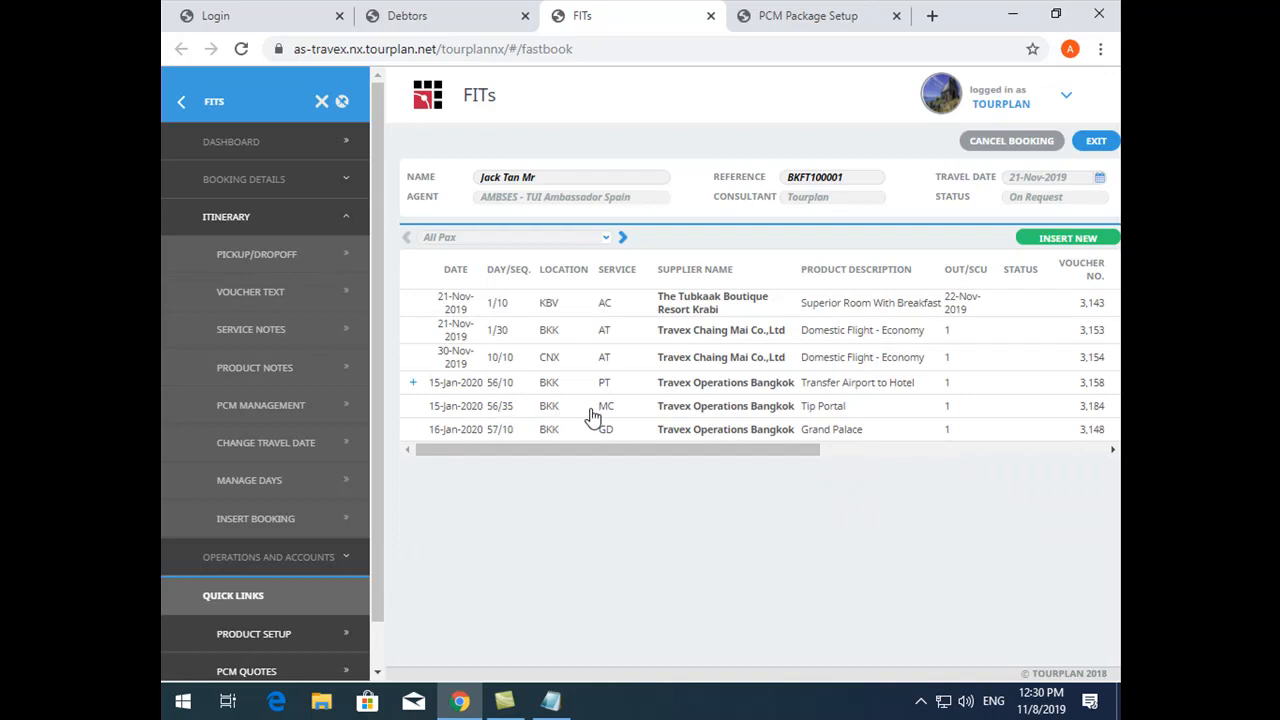
drag(720, 455, 936, 455)
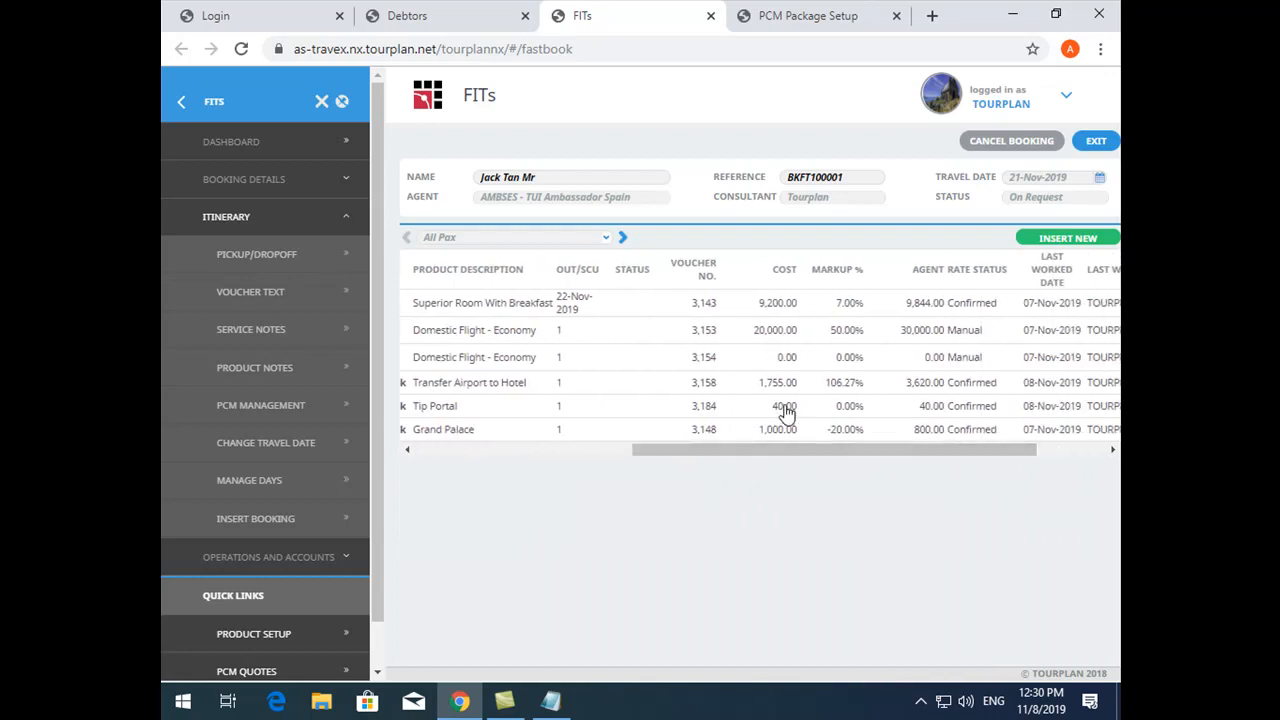
- Override the adult sell rate of the Tip Portal service with 0 THB, save it and exit the service
double_click(930, 410)
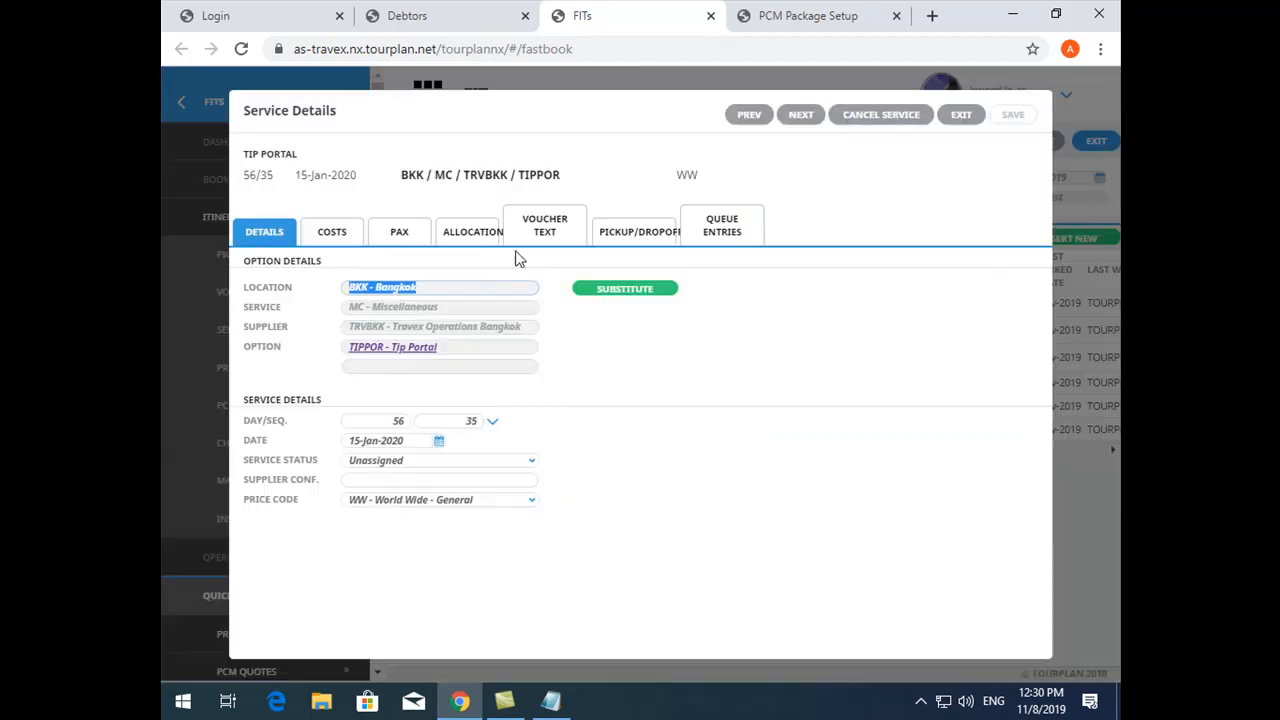
click(332, 231)
click(991, 339)
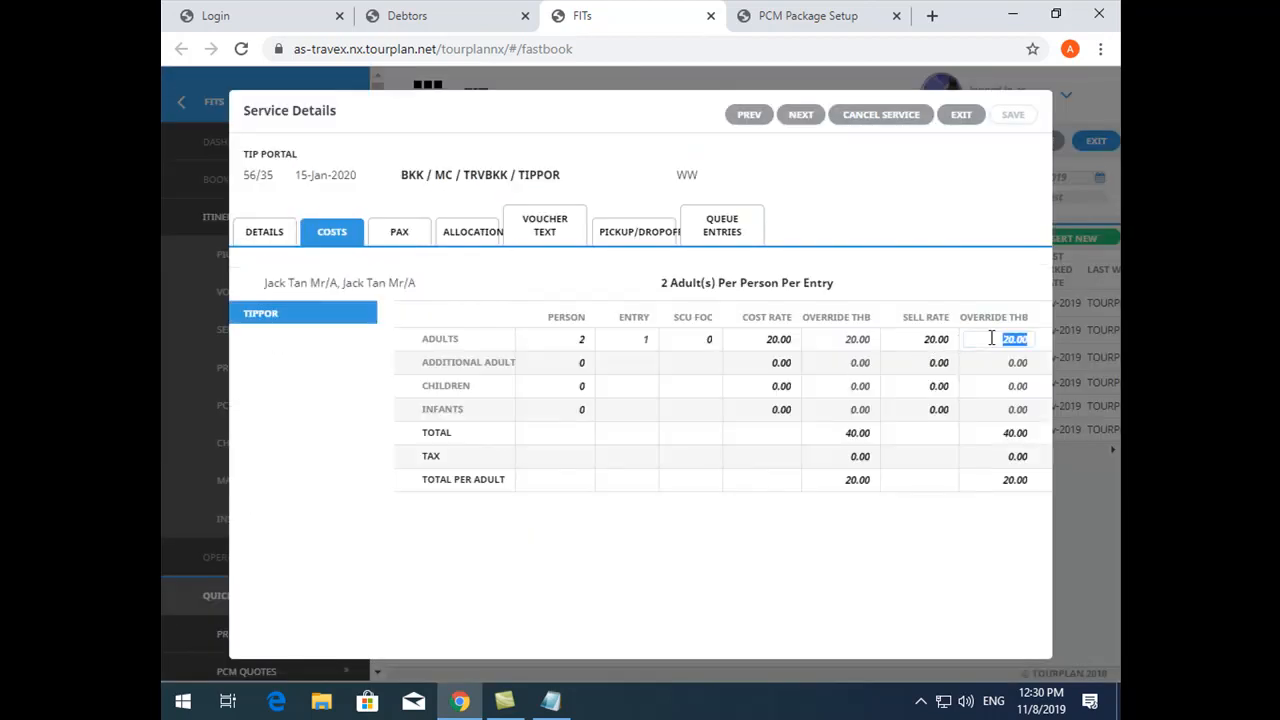
text(0)
click(687, 620)
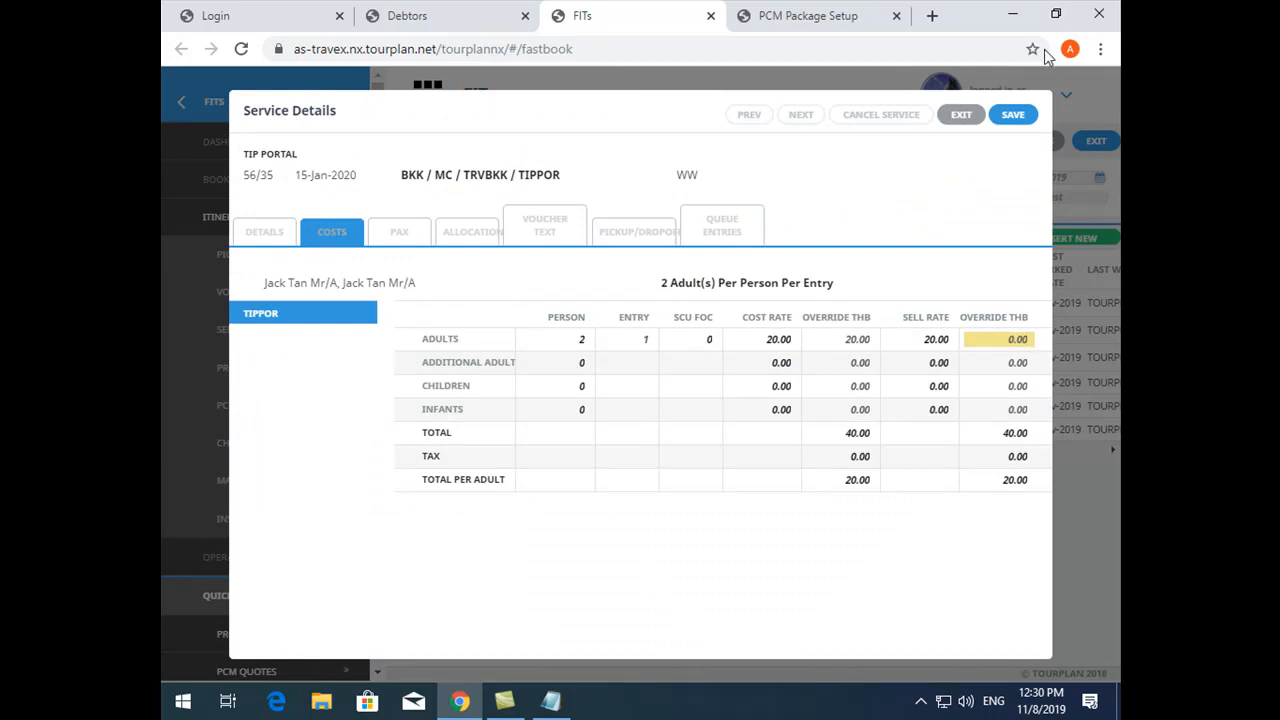
click(1013, 114)
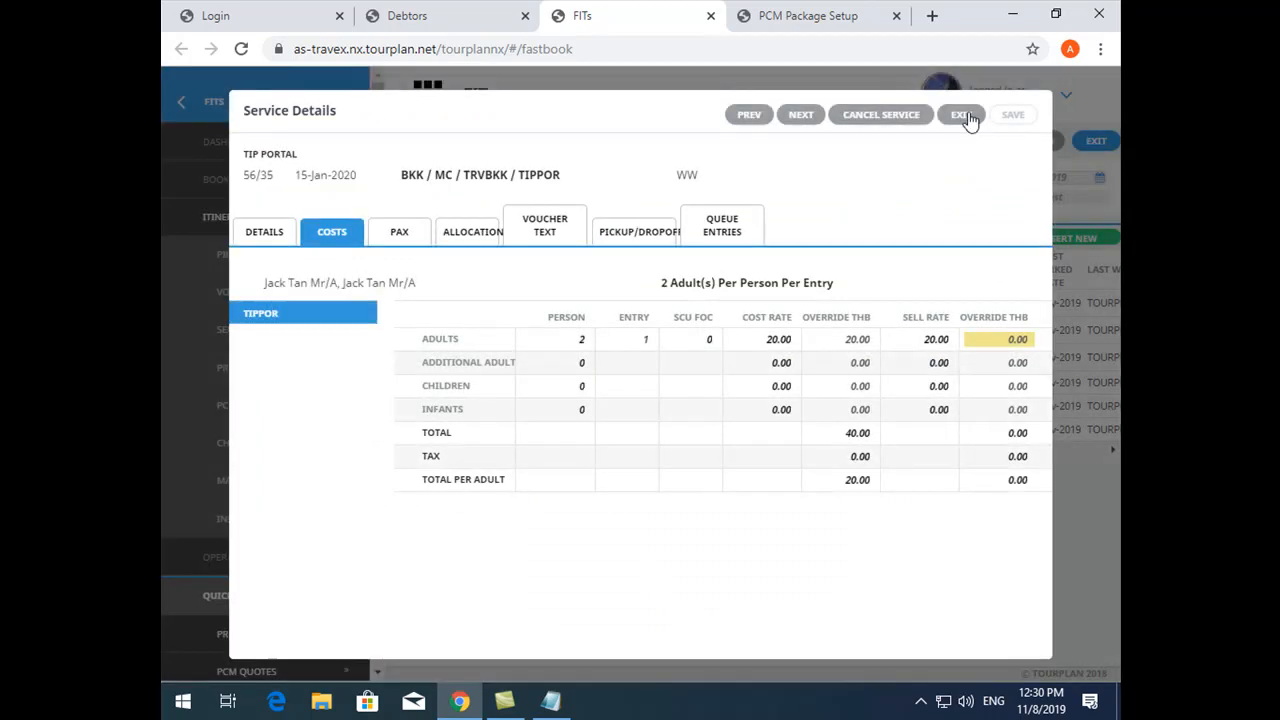
click(961, 114)
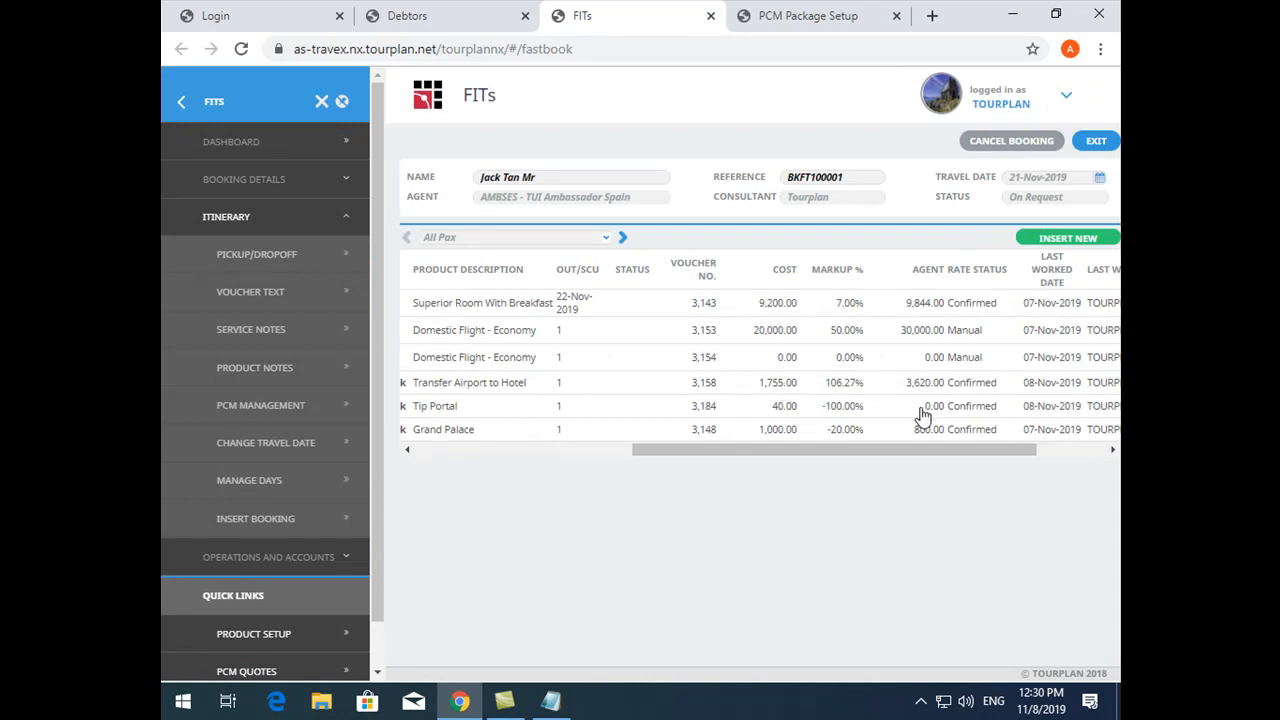
- Set the adult sell rate override of the Tip Portal service to 20 THB, save it and exit the service
double_click(921, 410)
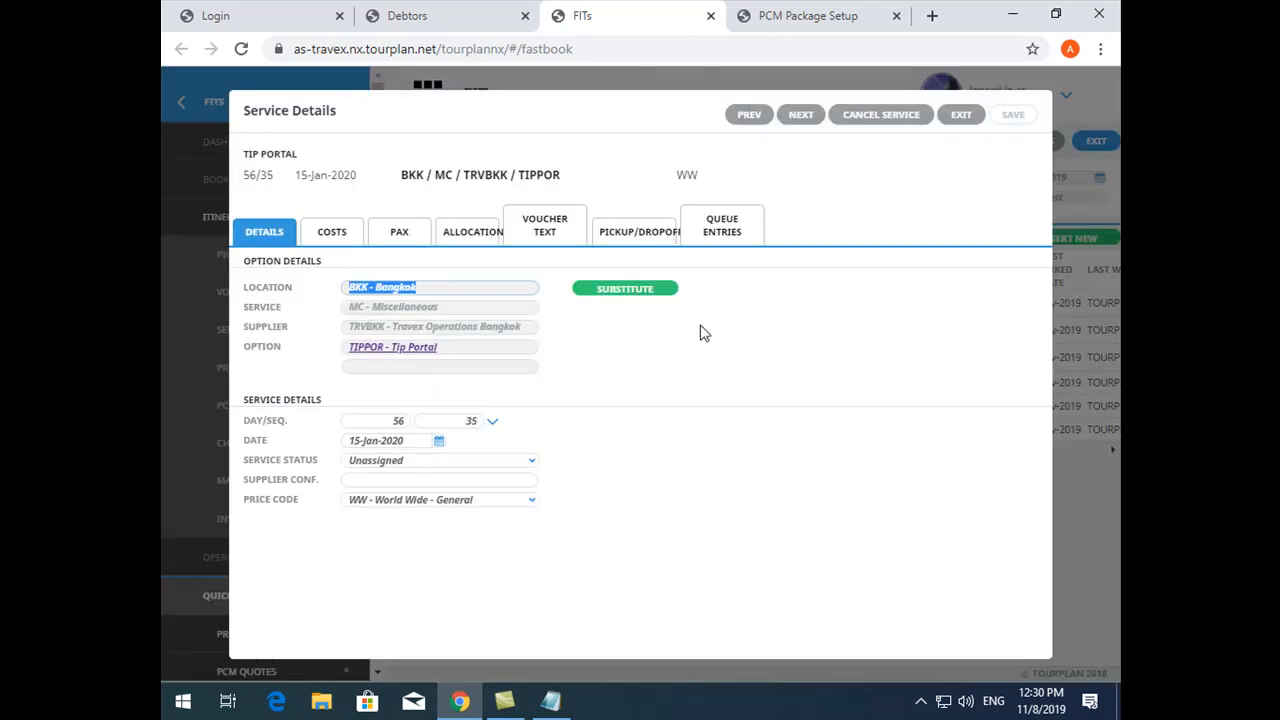
click(332, 248)
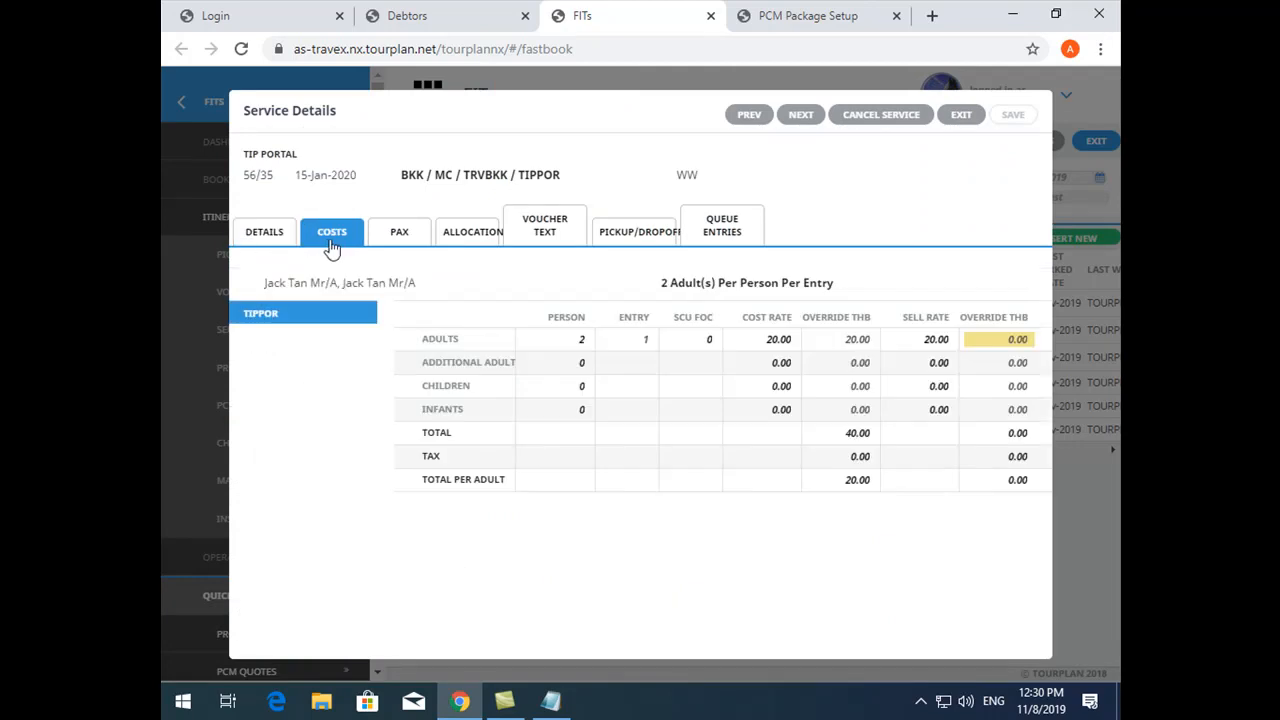
click(1022, 340)
text(20)
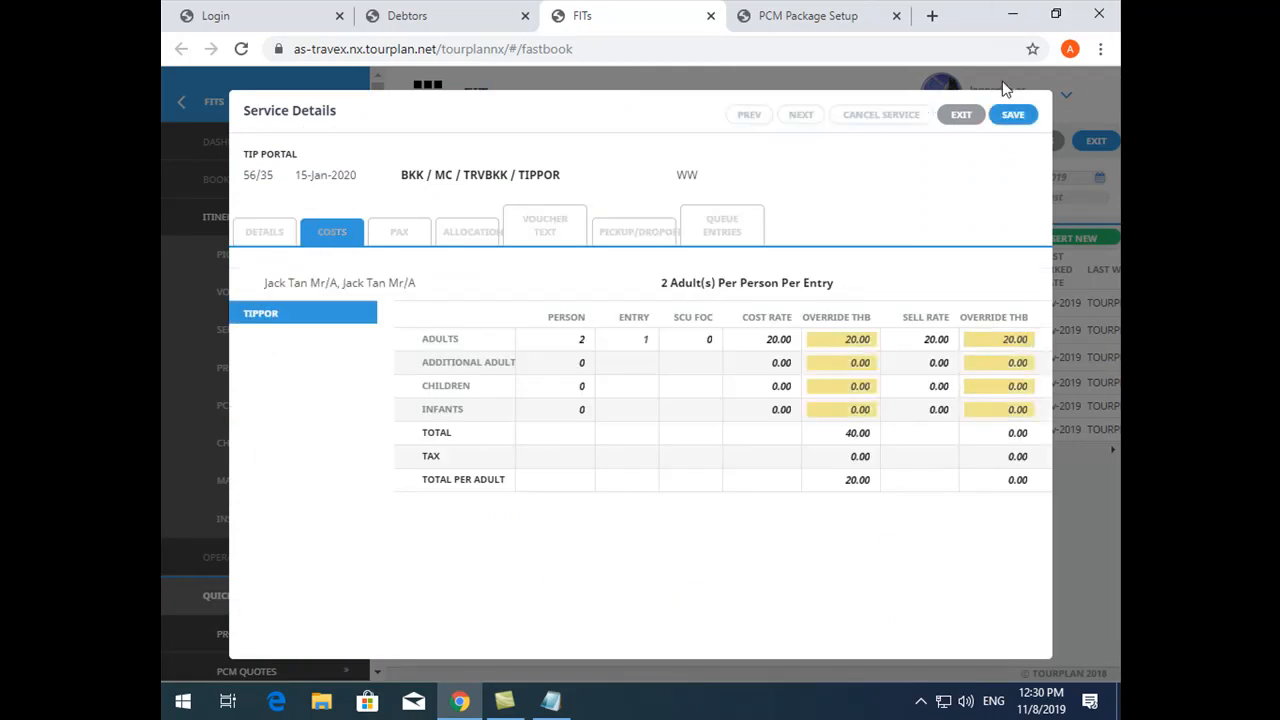
click(1016, 115)
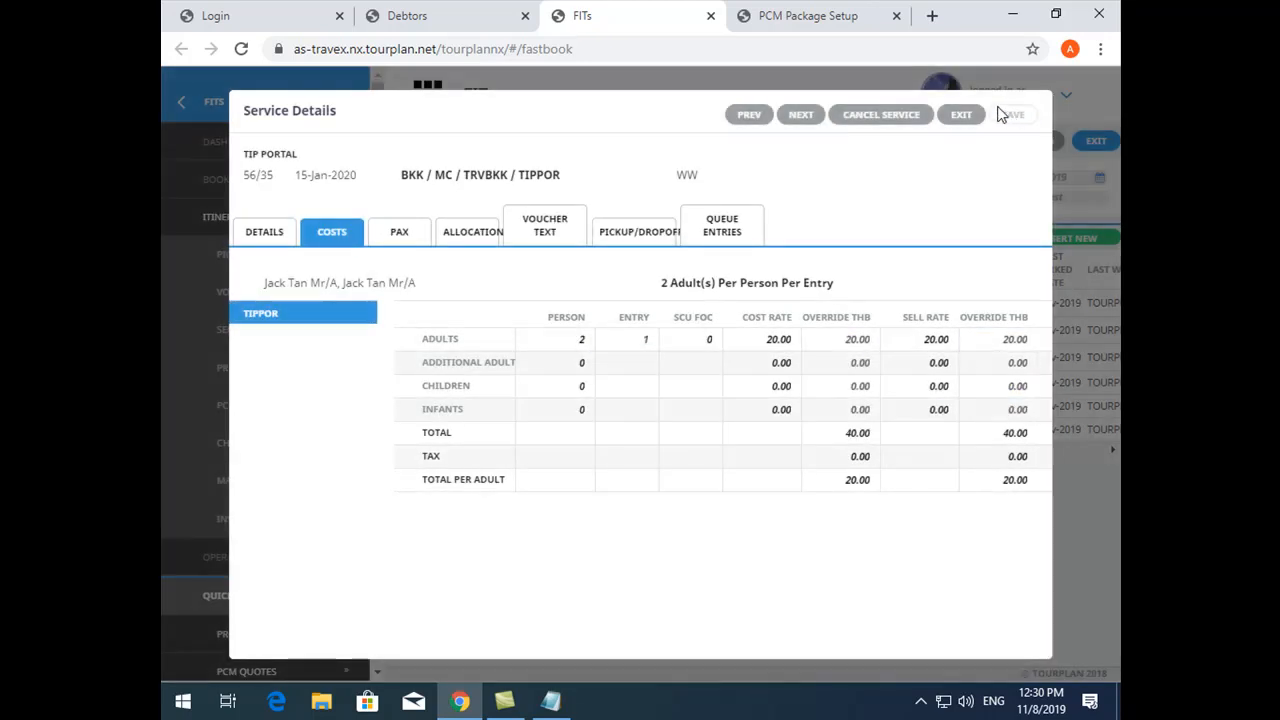
click(962, 115)
- Check the PCM's package handling options against the services inside the Transfer Airport to Hotel package in the booking
drag(1033, 451, 817, 451)
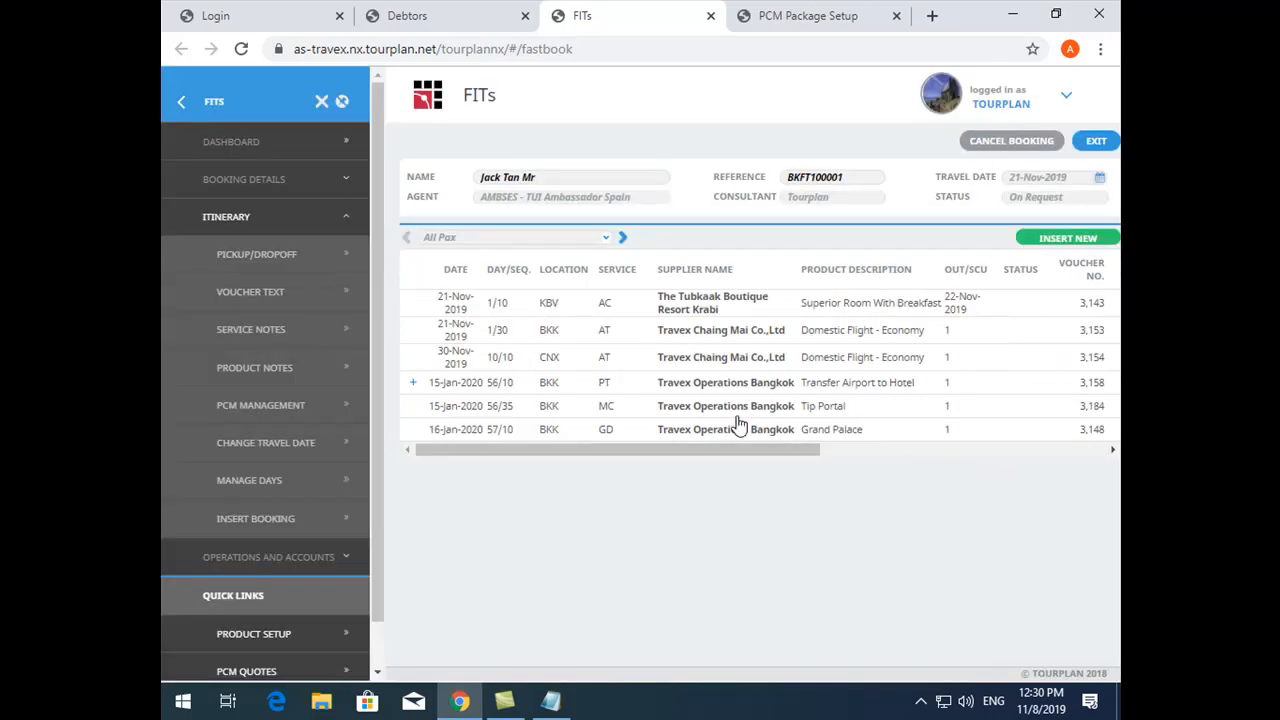
click(785, 16)
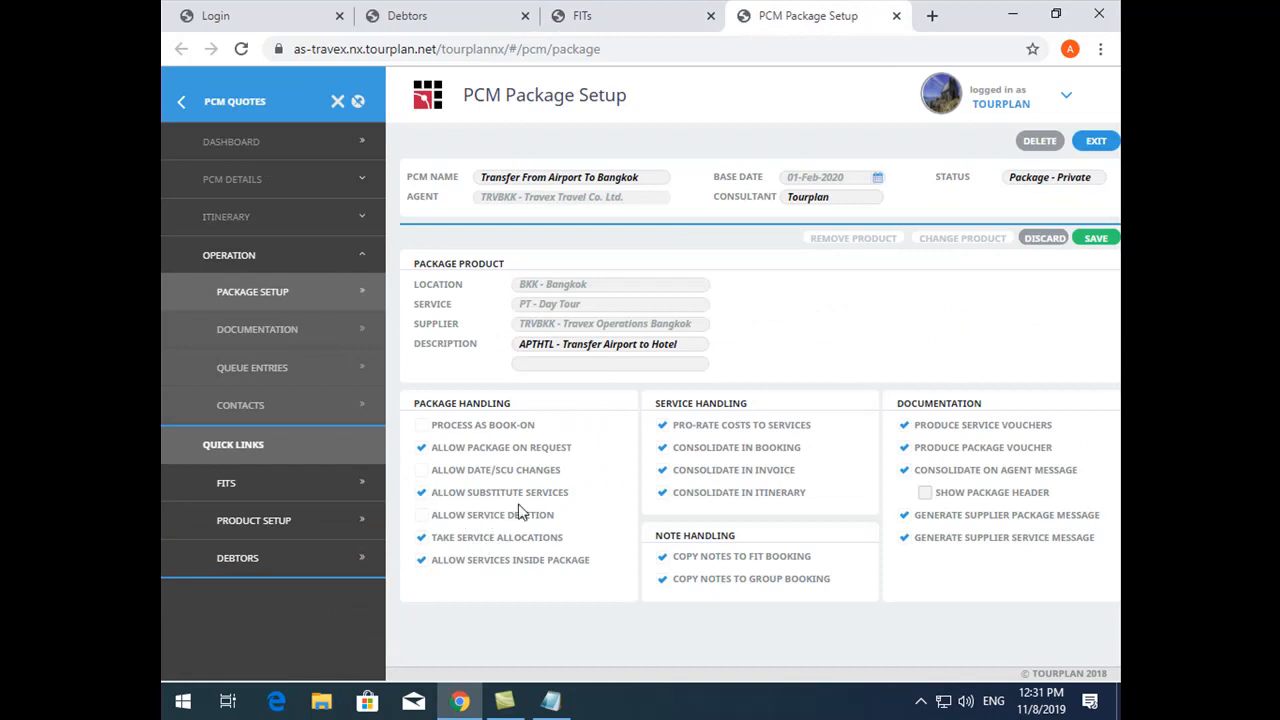
click(650, 16)
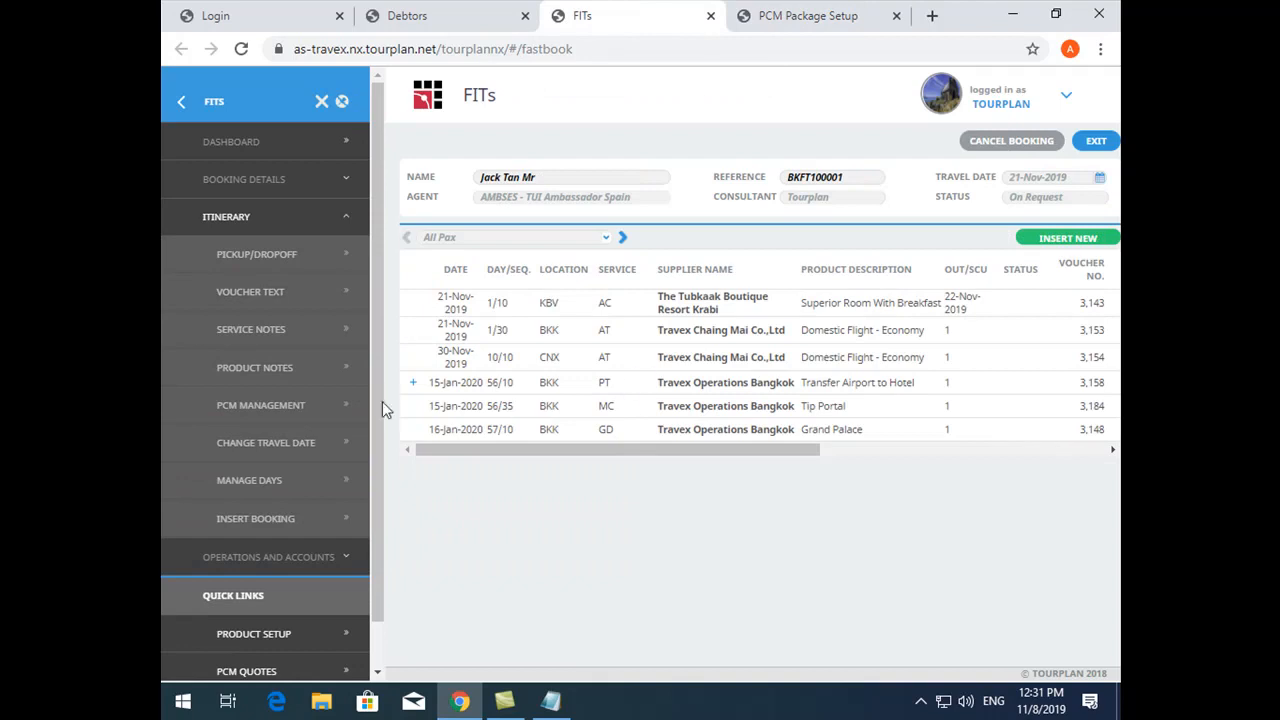
click(412, 383)
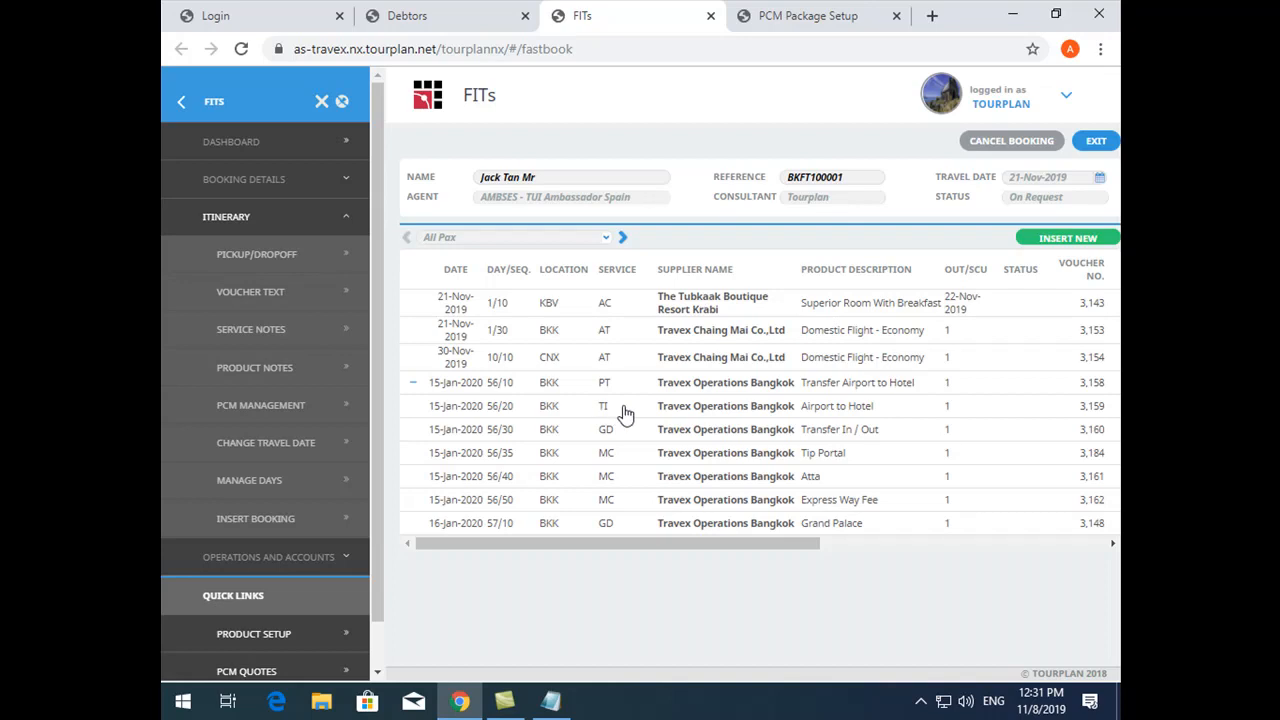
- View the Airport to Hotel service's details in the booking and its substitution options in the Transfer From Airport To Bangkok PCM
double_click(727, 414)
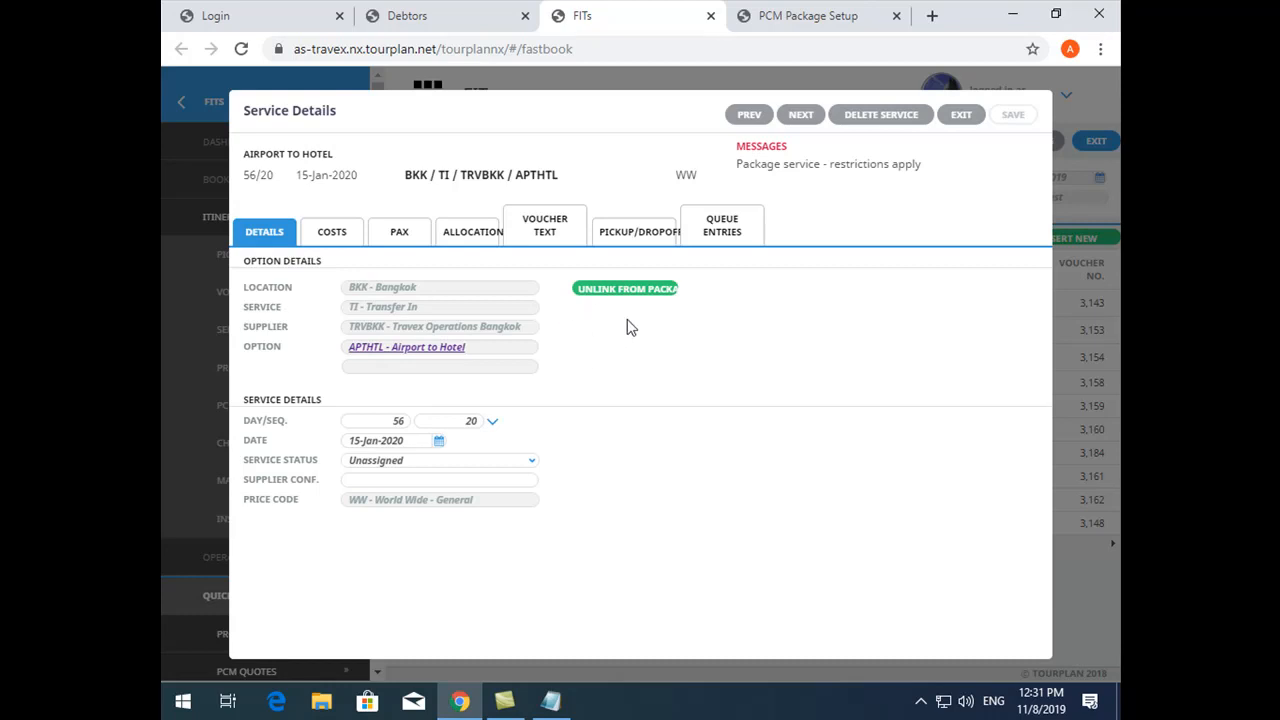
click(873, 8)
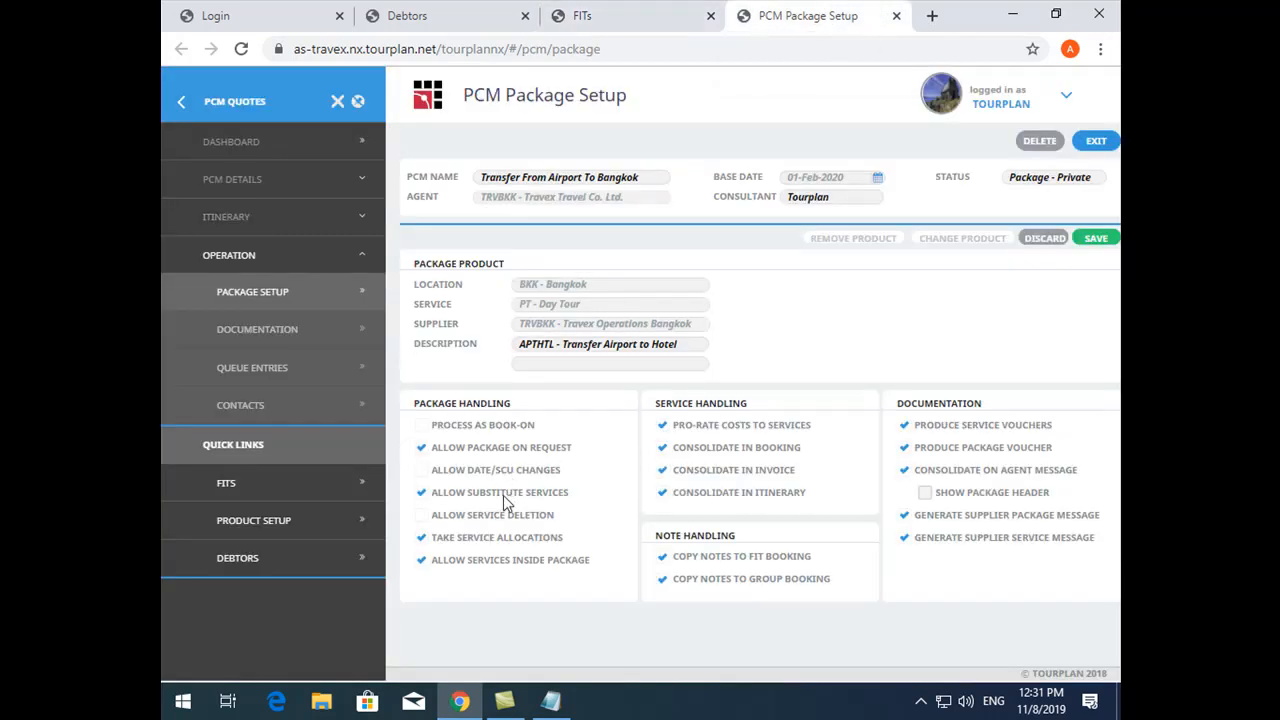
click(247, 220)
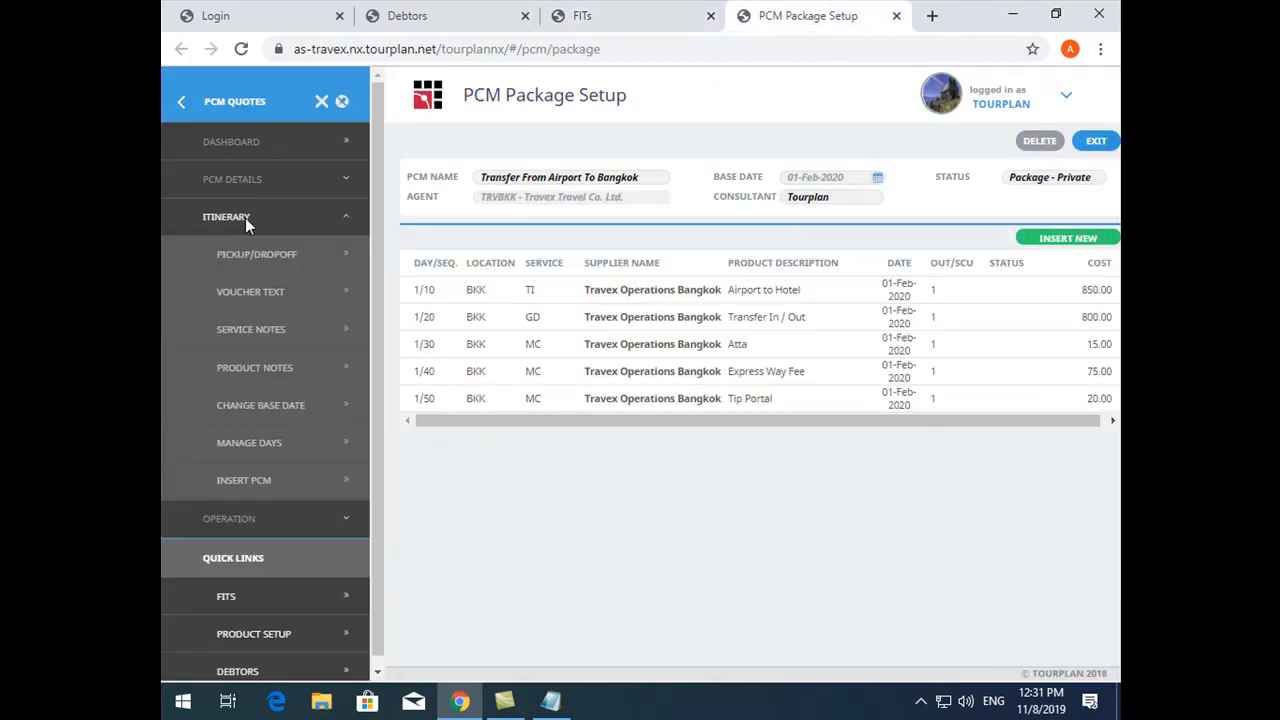
click(657, 297)
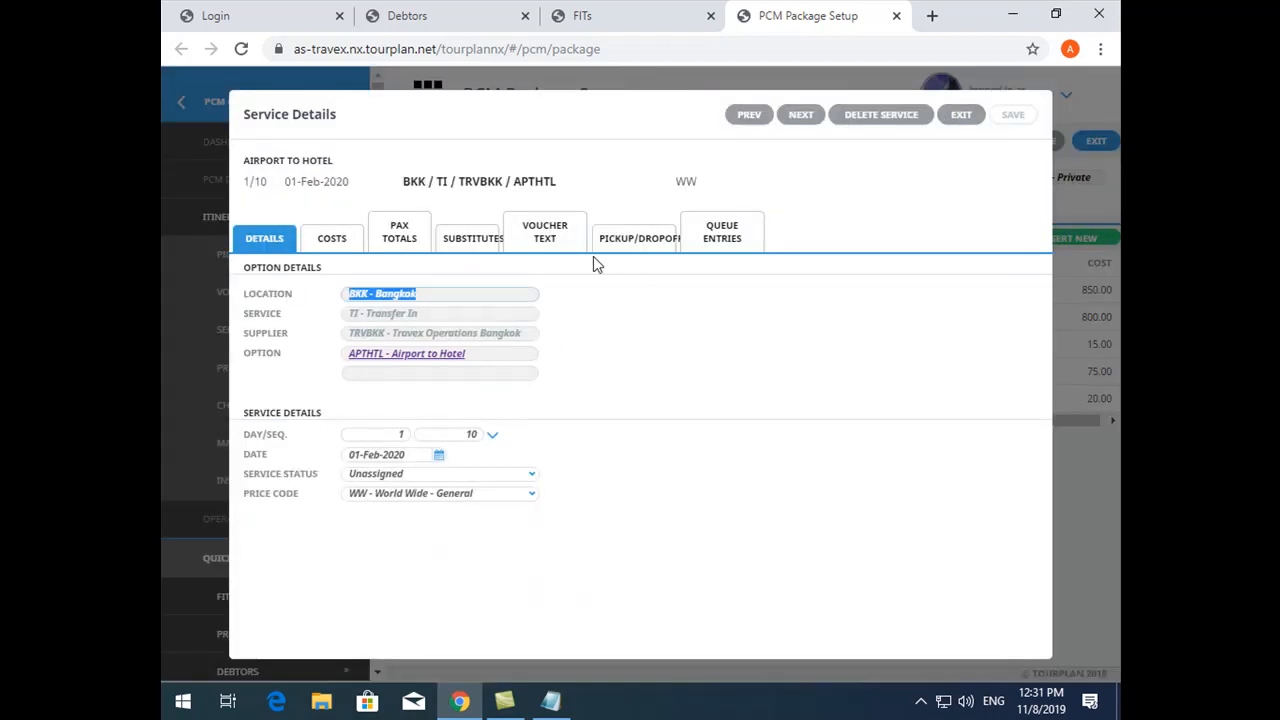
click(460, 246)
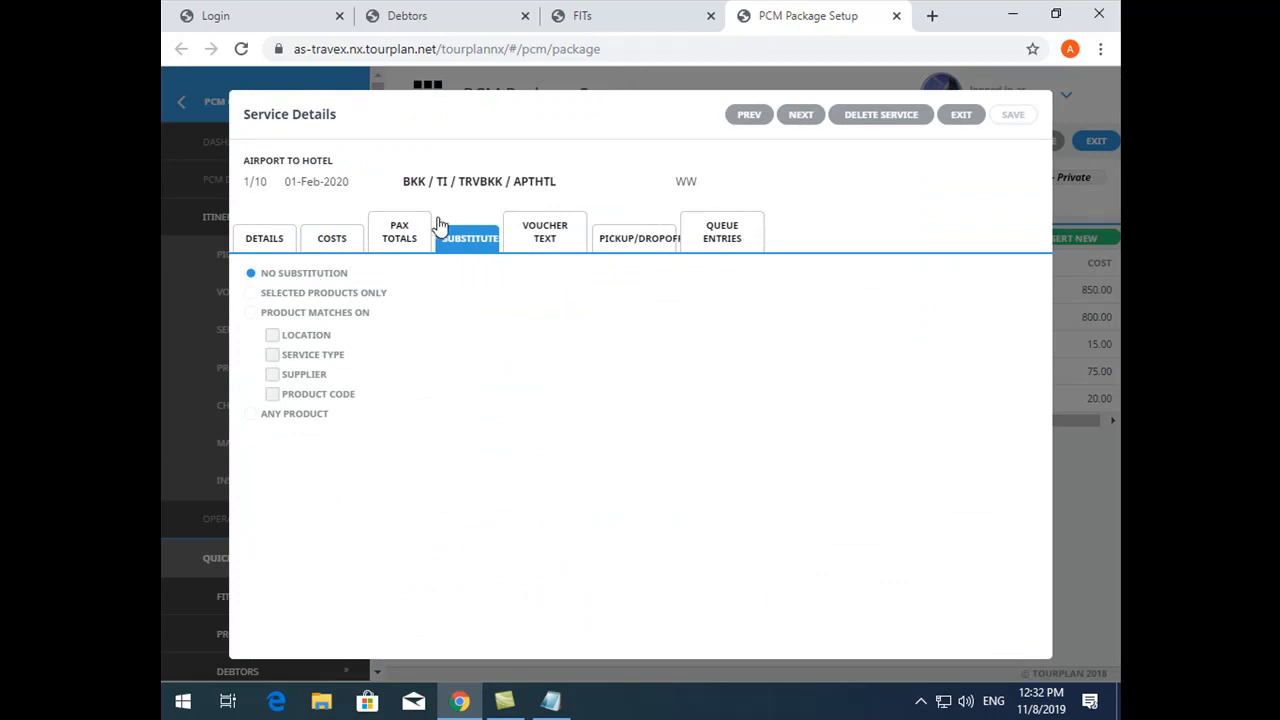
- Check the supplier of the booking's Airport to Hotel service and return to the service's substitution options in the PCM
click(608, 15)
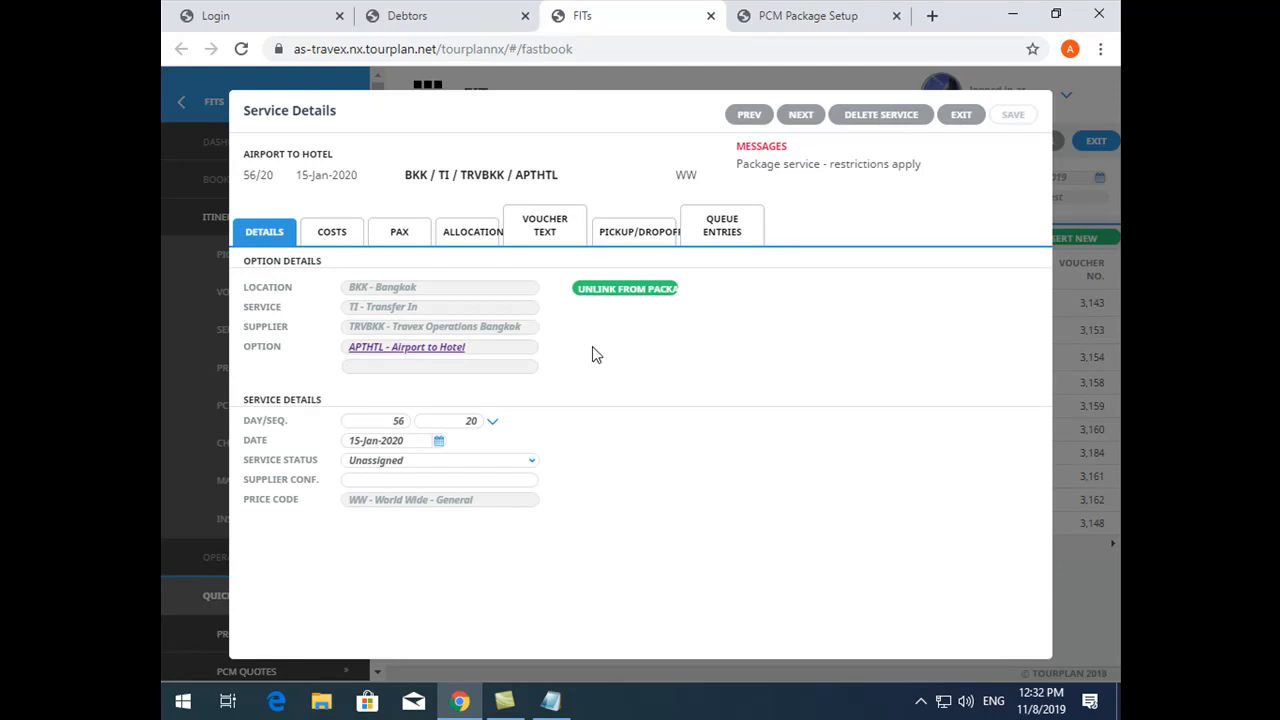
drag(521, 330, 290, 330)
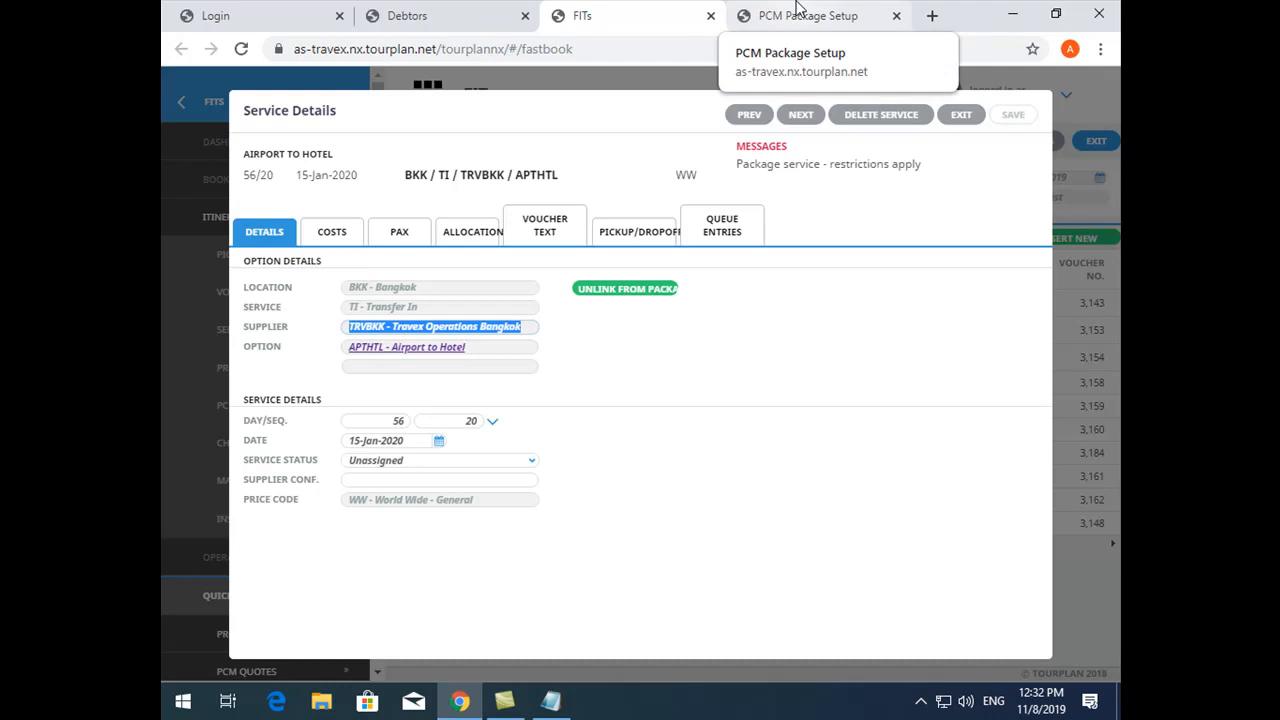
click(798, 12)
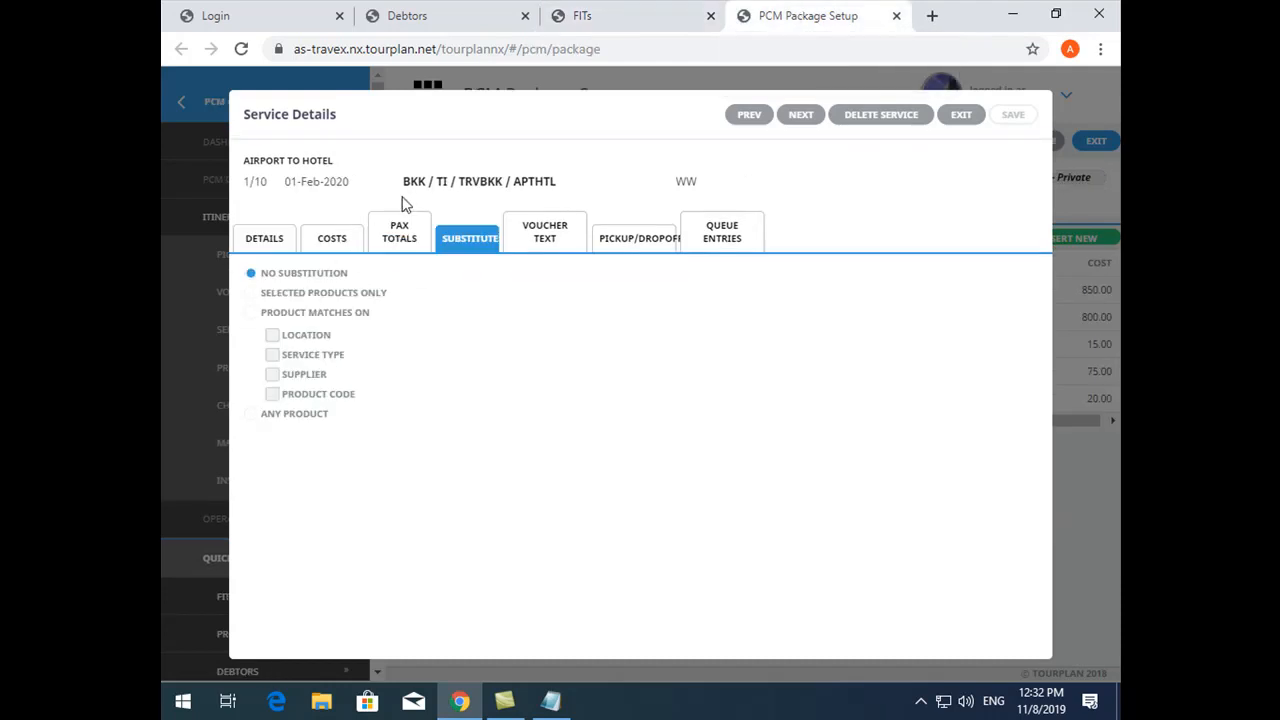
- Try limiting Airport to Hotel substitution to selected products by adding the Bangkok Transfer In product Transport Bangkok to Koh Change, and remove it again
drag(402, 182, 567, 190)
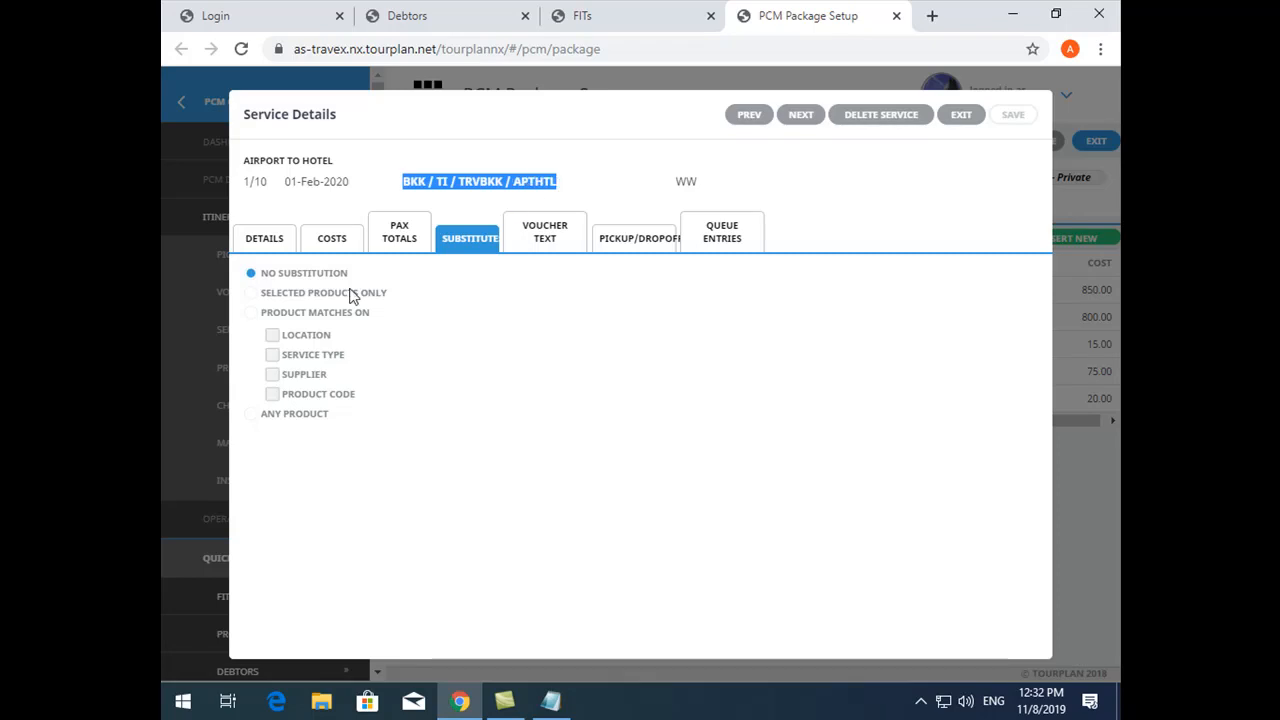
click(277, 298)
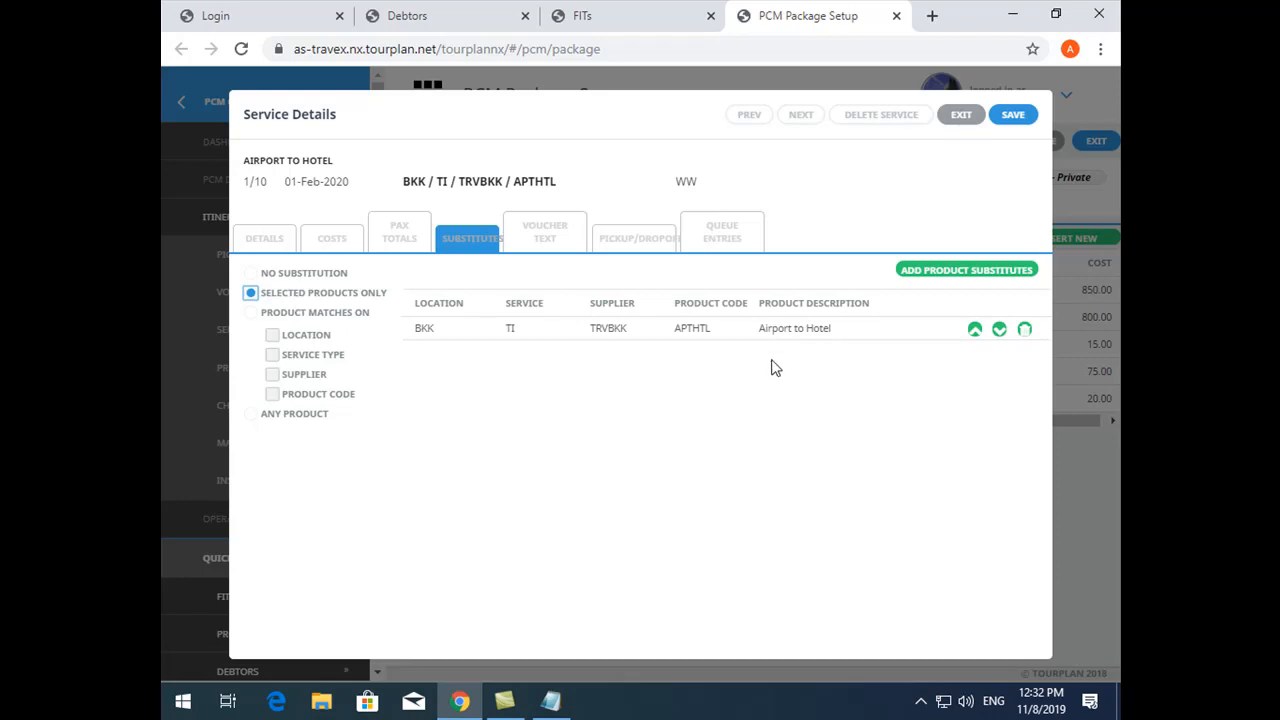
click(937, 272)
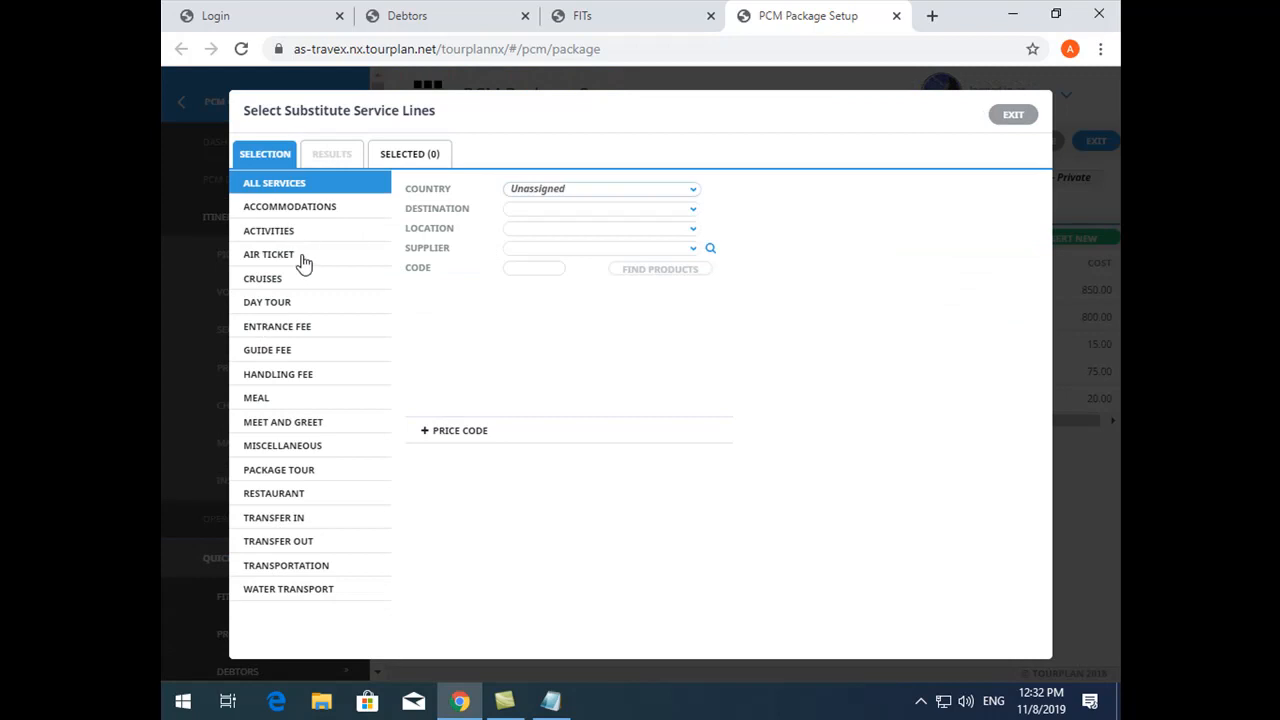
click(300, 520)
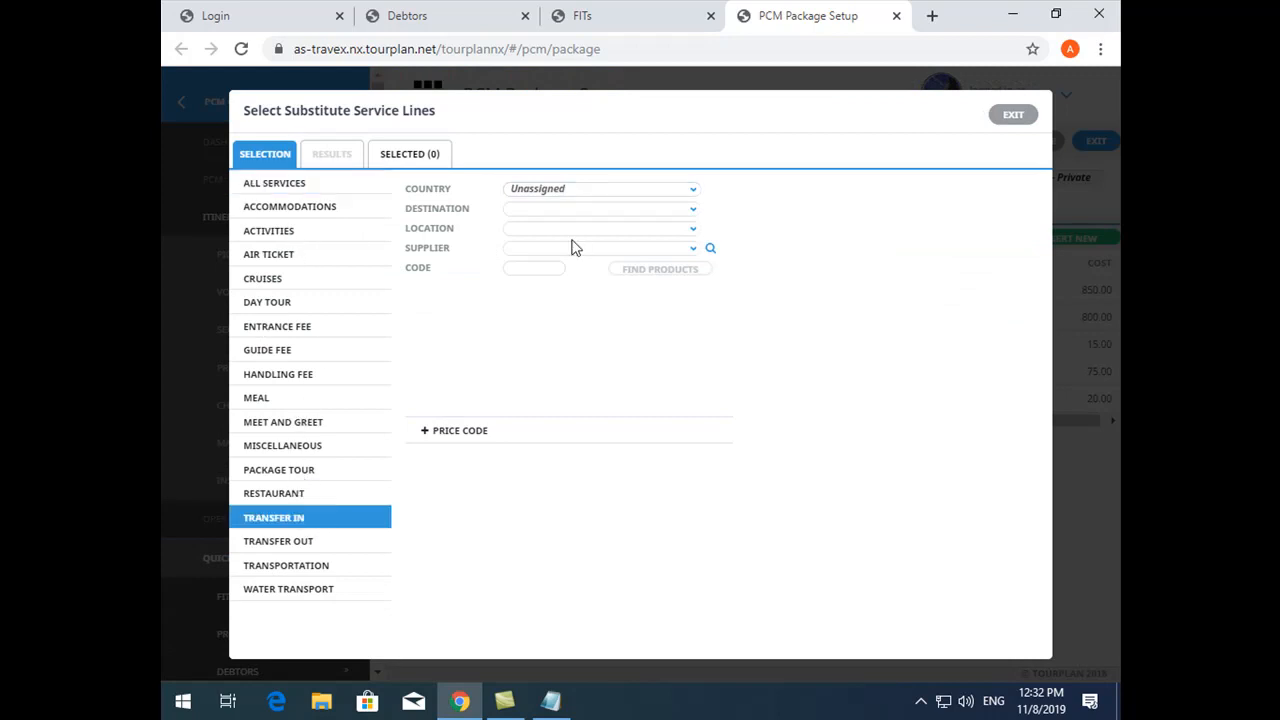
click(564, 238)
text(BKK)
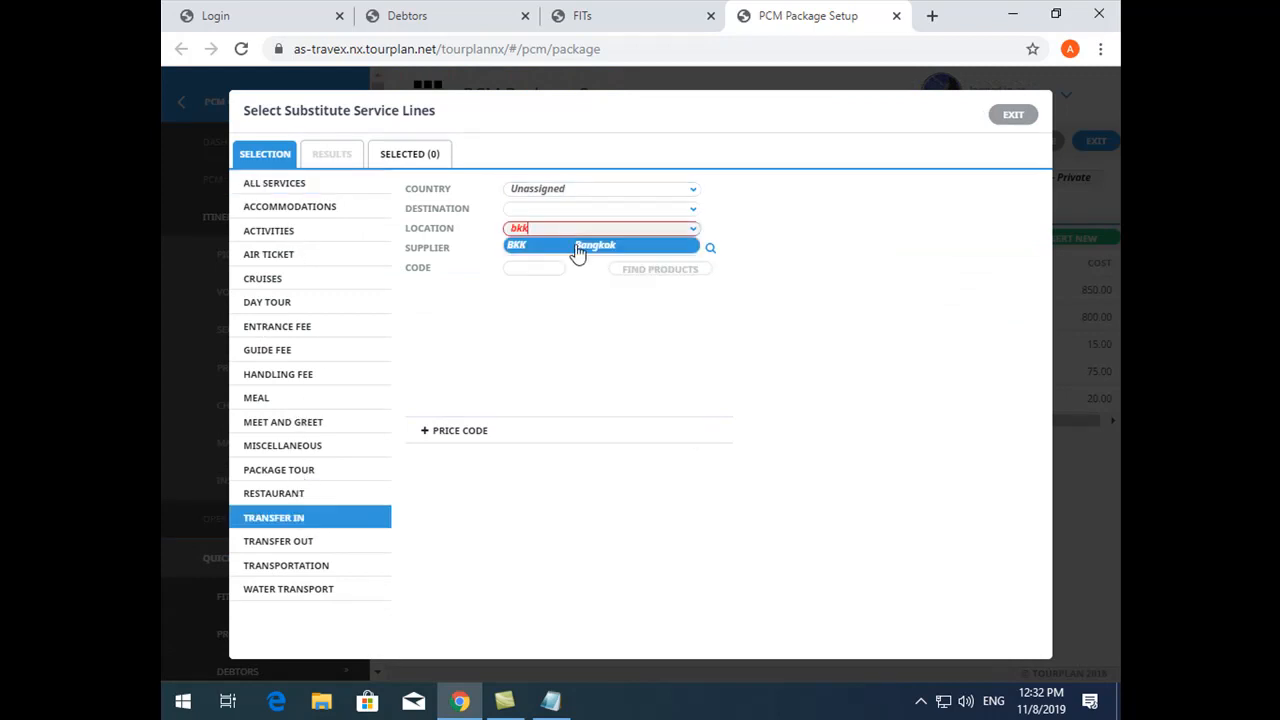
click(571, 248)
click(646, 276)
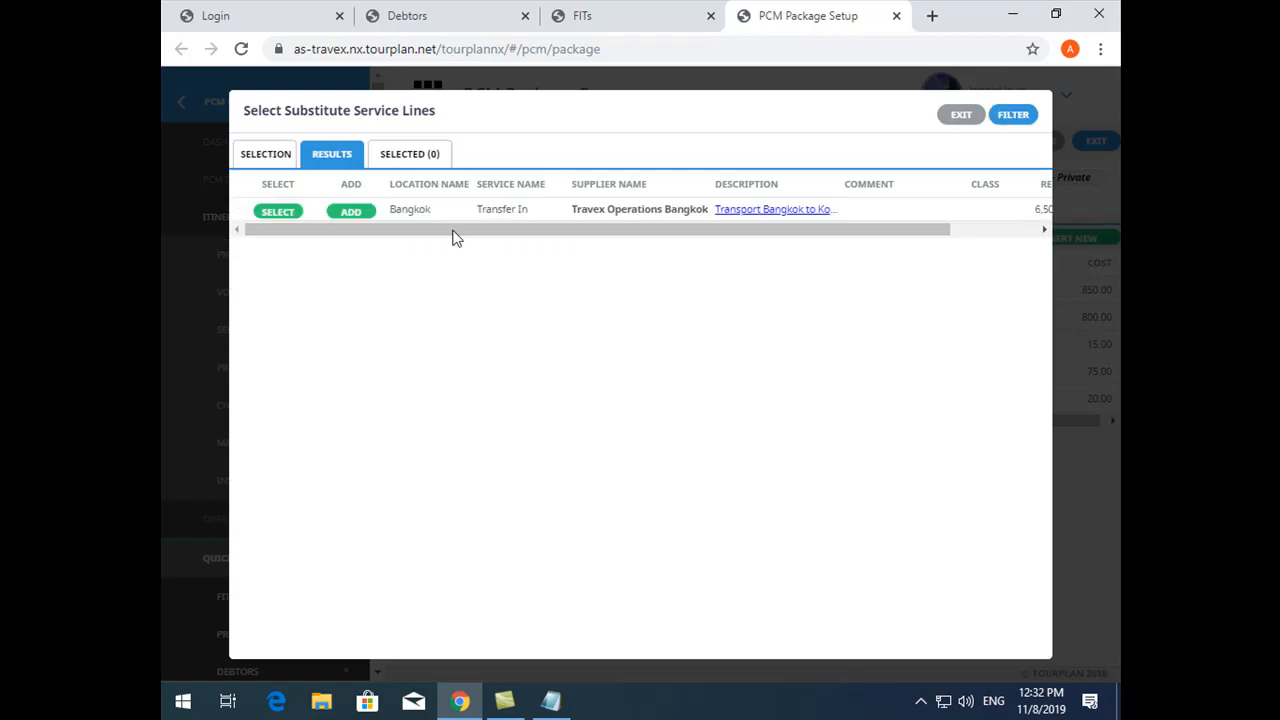
click(346, 214)
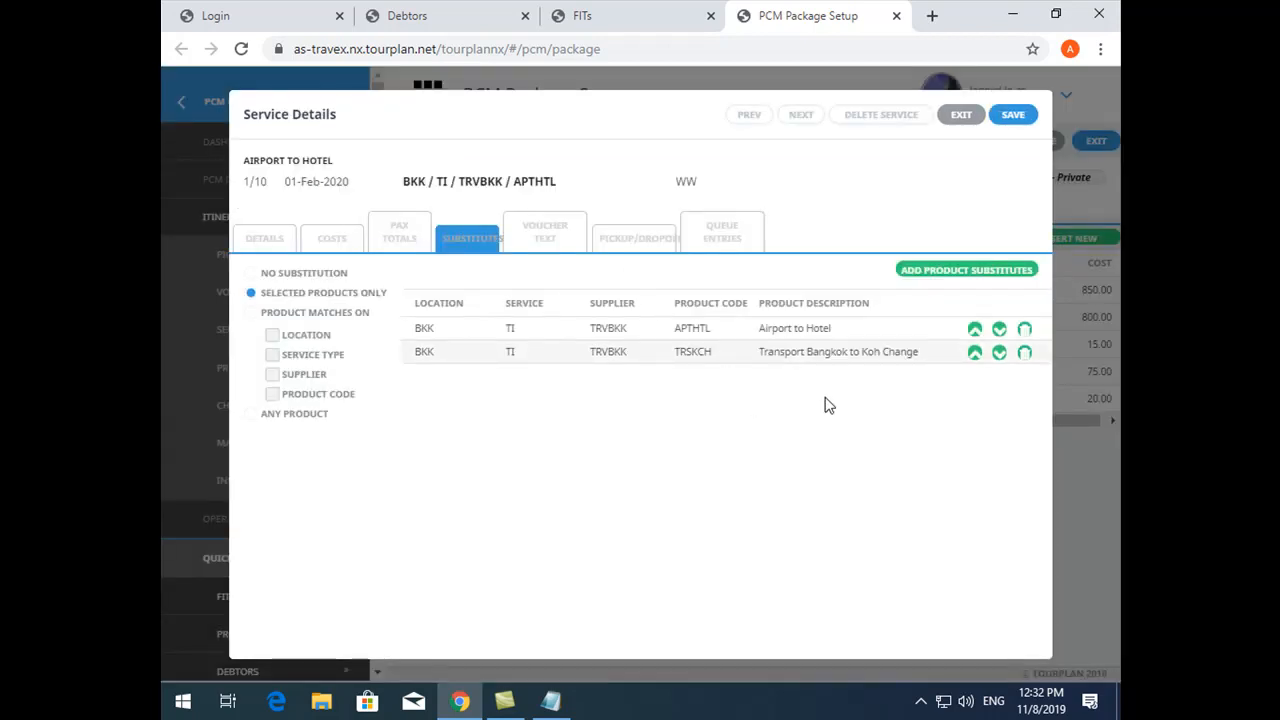
click(1024, 352)
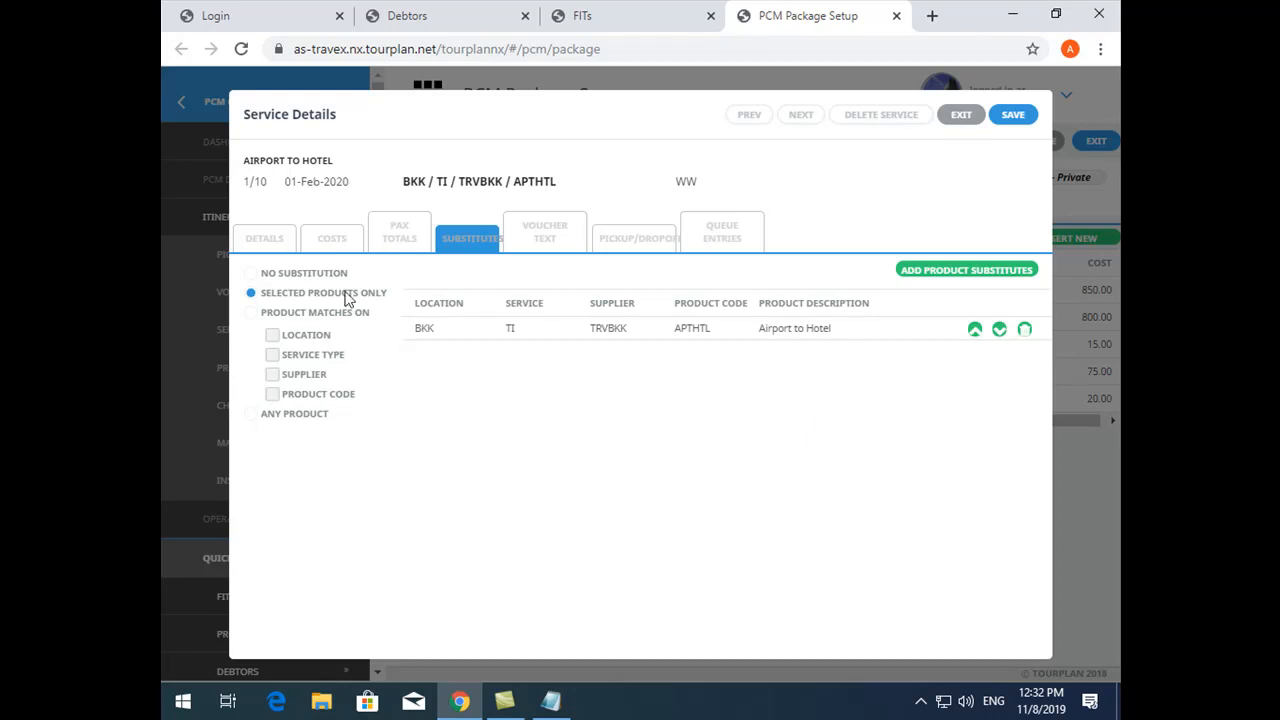
- Allow substitution of the Airport to Hotel service by products matching on Location and Service Type, and save the service
click(275, 314)
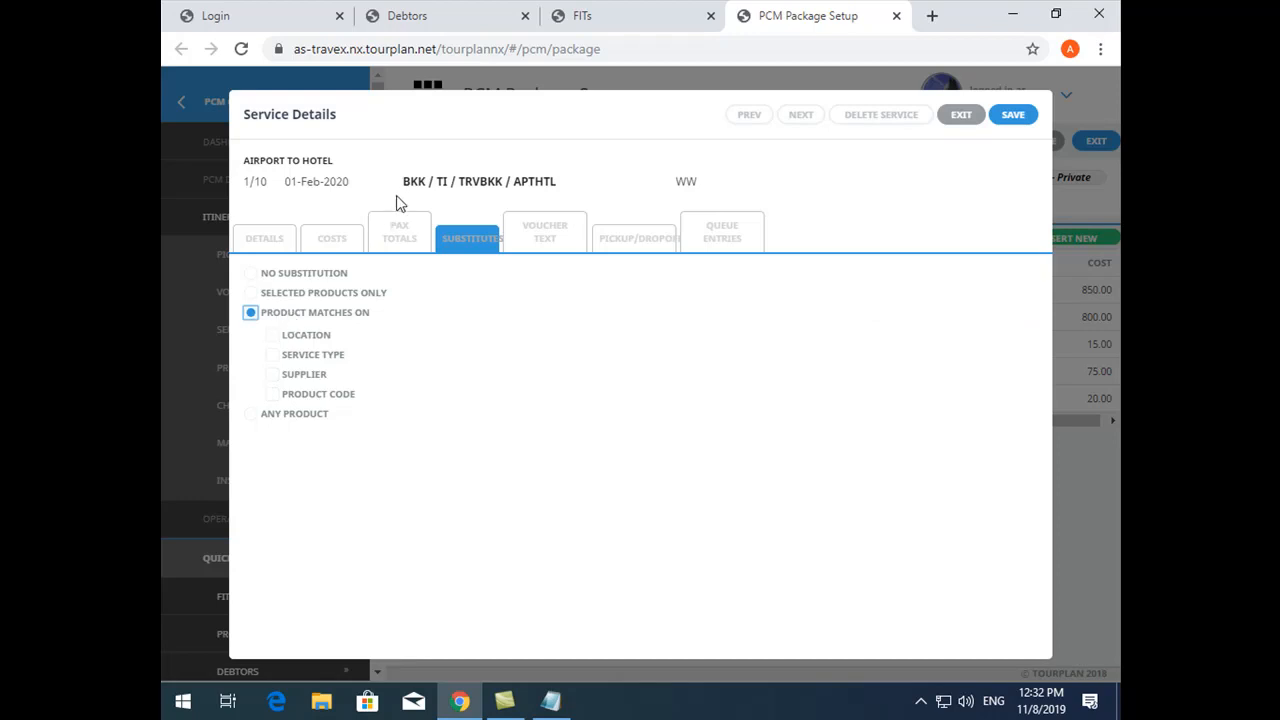
drag(400, 186, 557, 188)
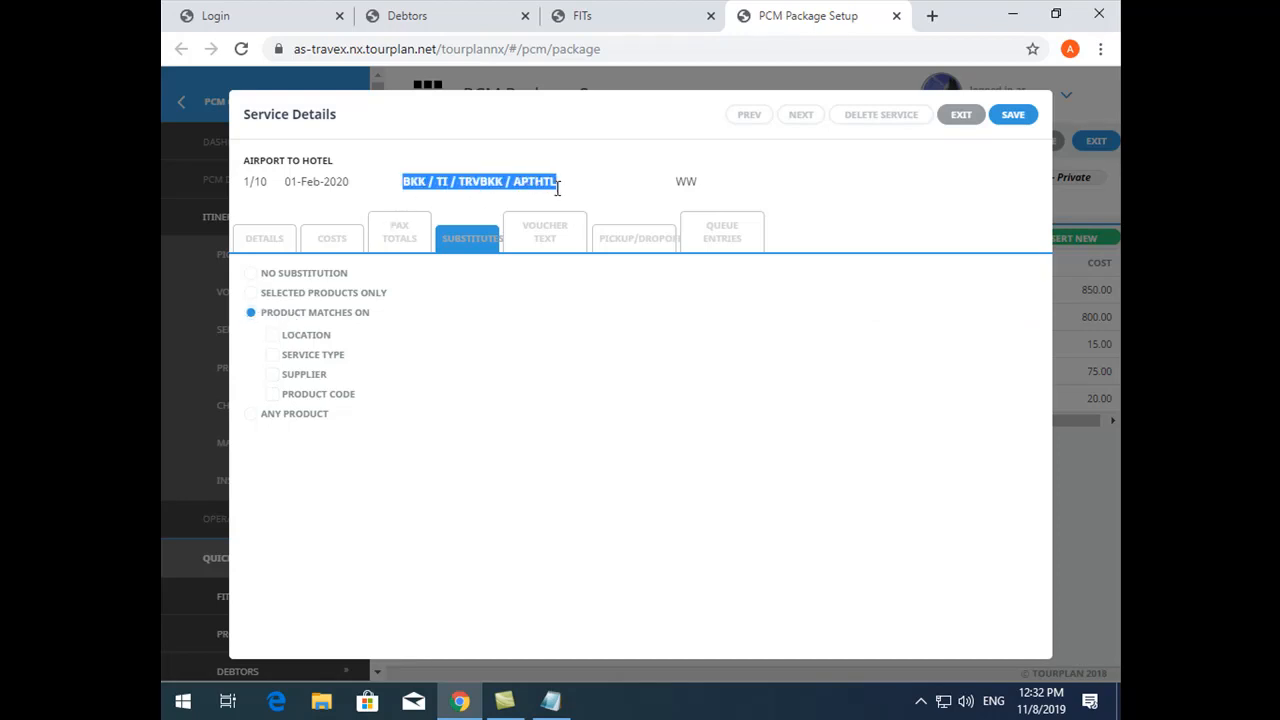
click(276, 337)
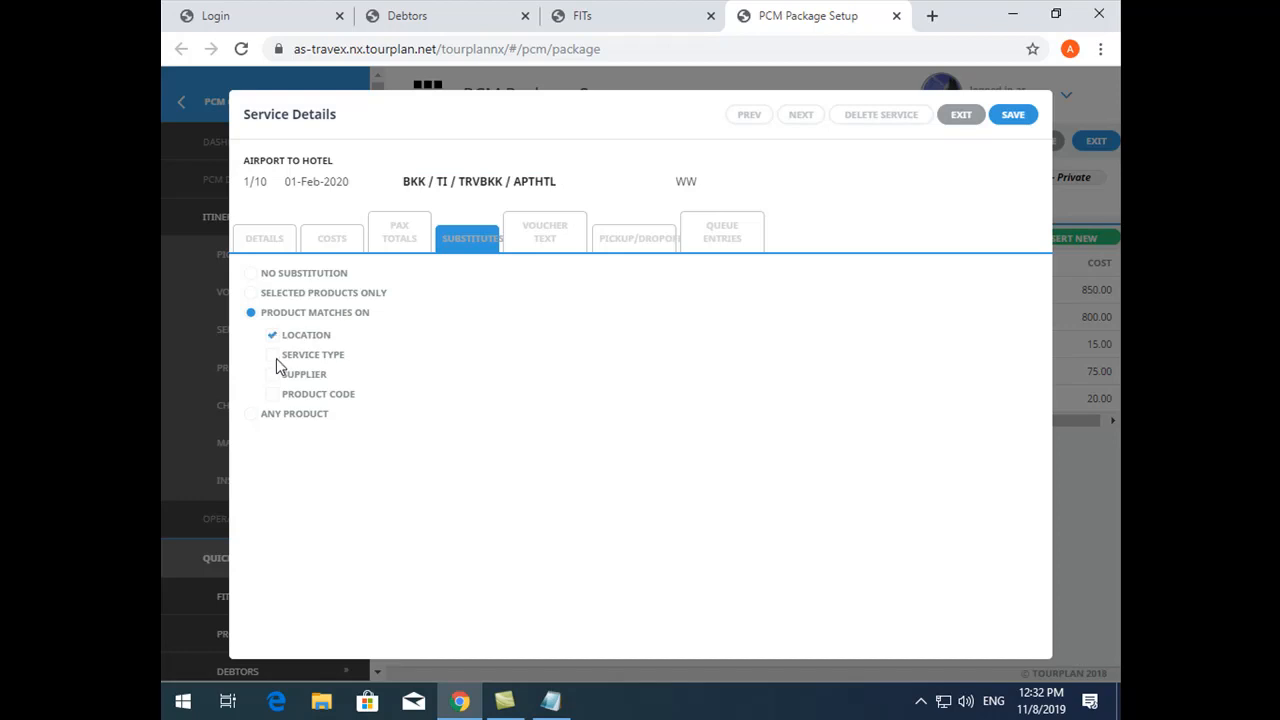
click(280, 375)
click(278, 396)
drag(407, 186, 563, 191)
click(427, 197)
double_click(418, 186)
click(441, 184)
- Exit the service in the FIT booking, reload the page and reopen the same booking's itinerary by its reference
click(583, 12)
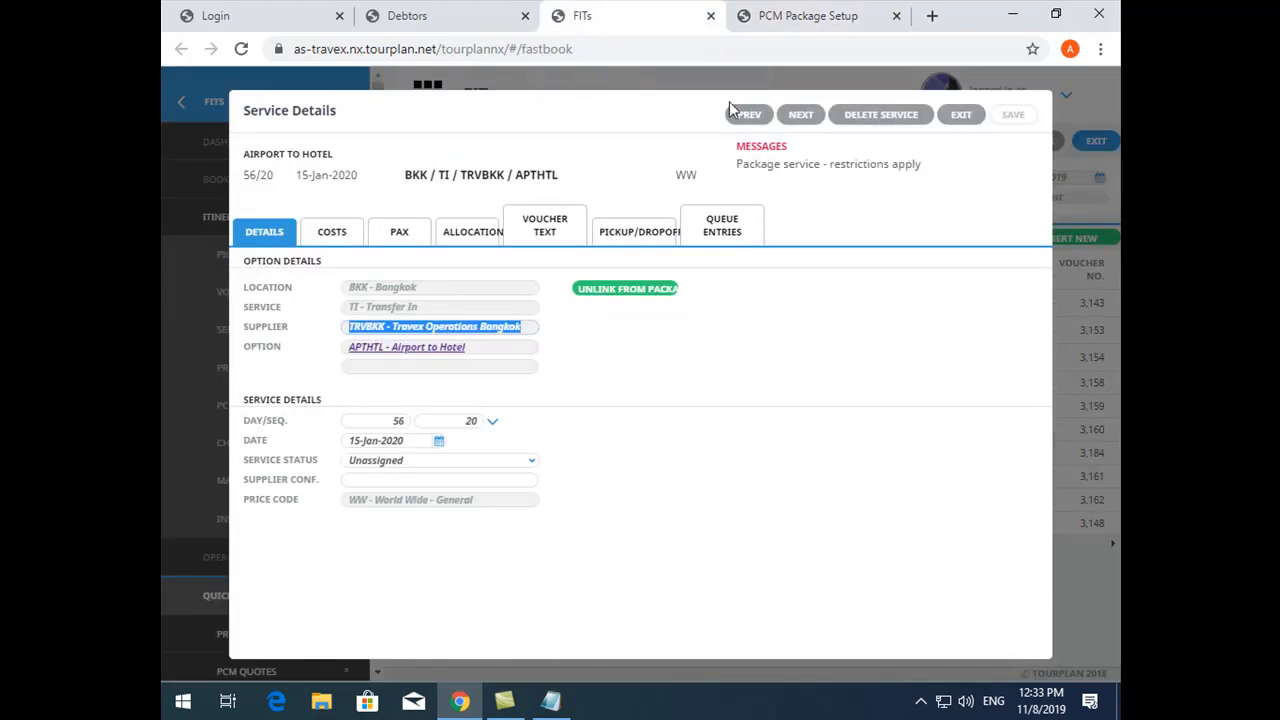
click(952, 116)
double_click(830, 181)
key(ctrl+c)
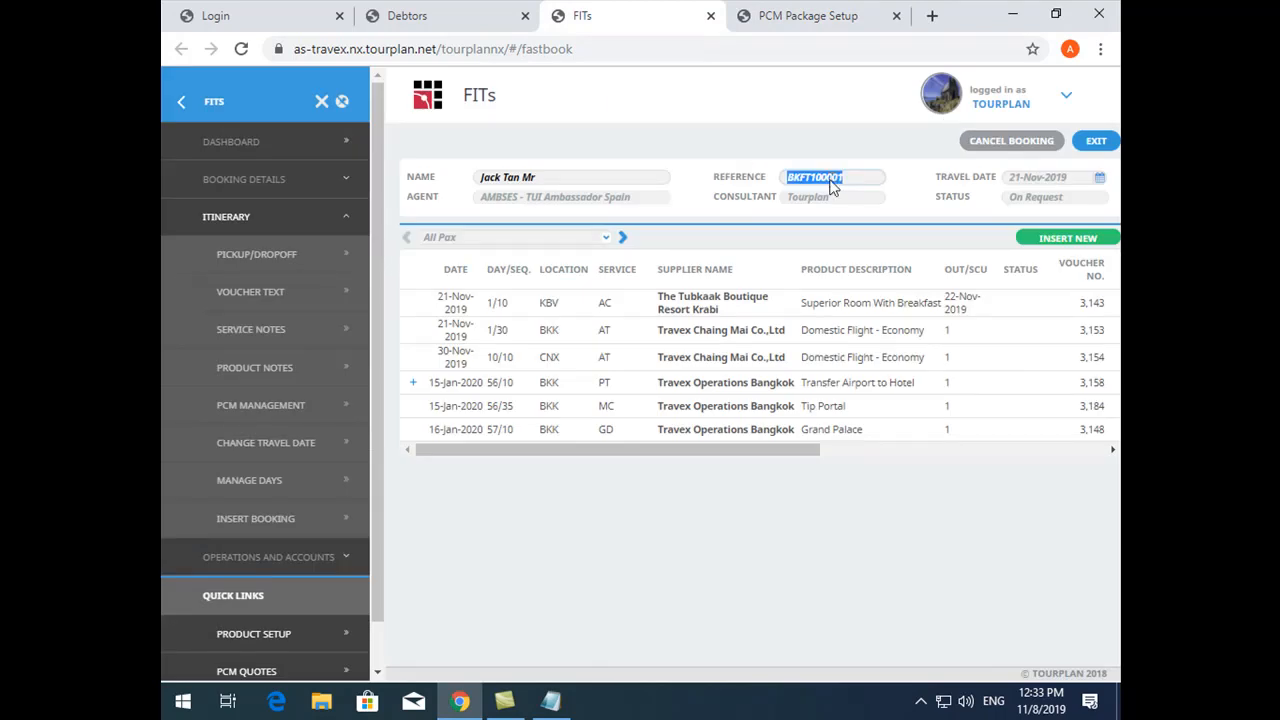
key(F5)
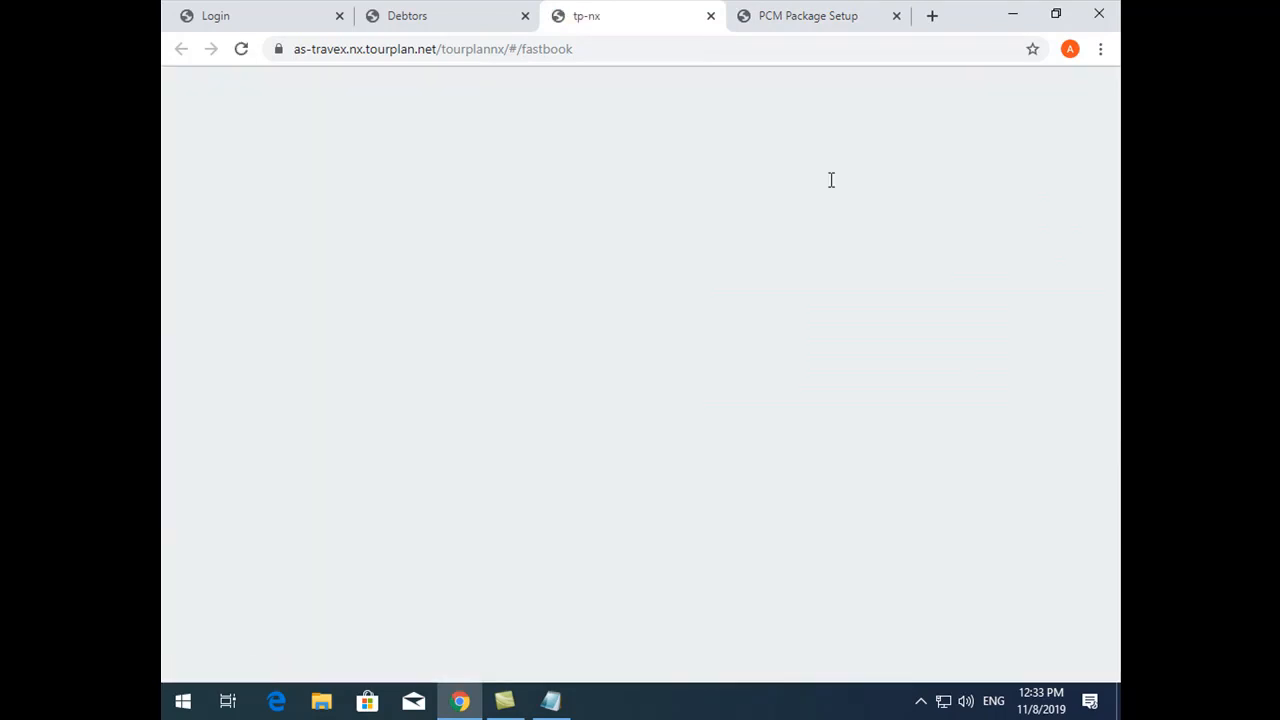
click(831, 180)
key(ctrl+v)
click(894, 180)
click(464, 366)
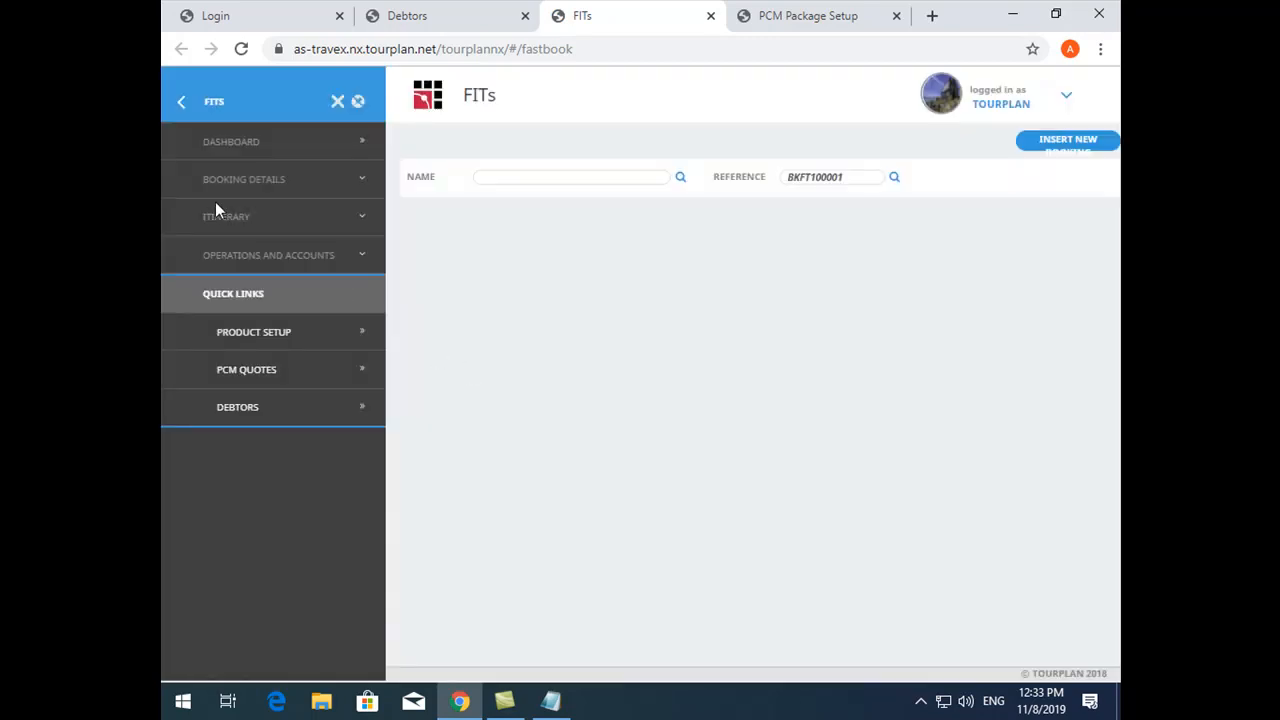
click(237, 214)
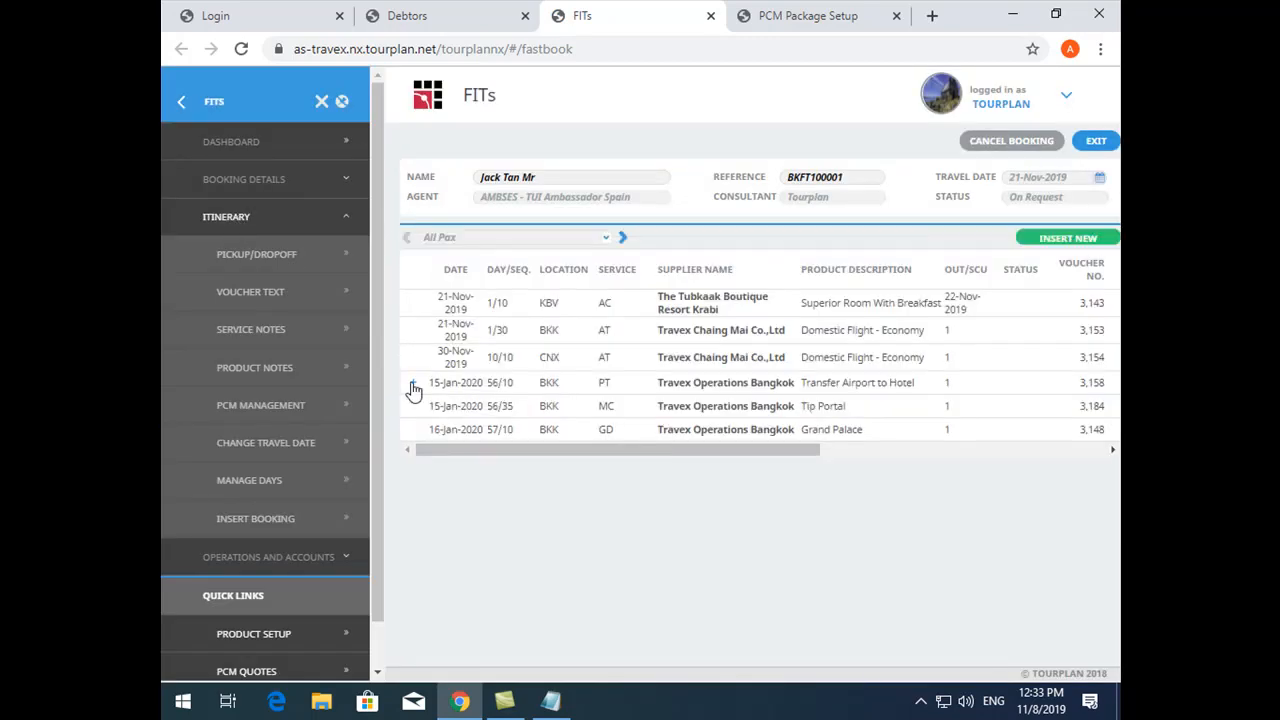
- Open the Airport to Hotel service inside the Transfer Airport to Hotel package and find its Bangkok Transfer In substitute products
click(413, 385)
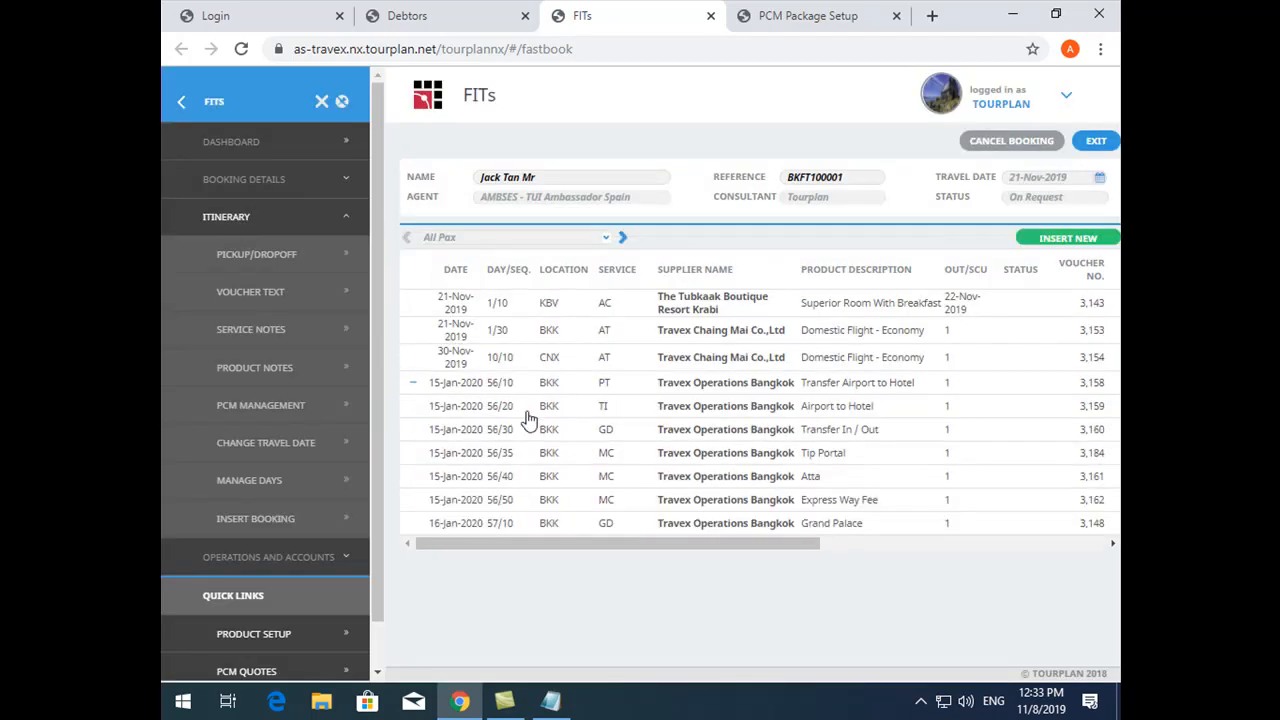
double_click(606, 416)
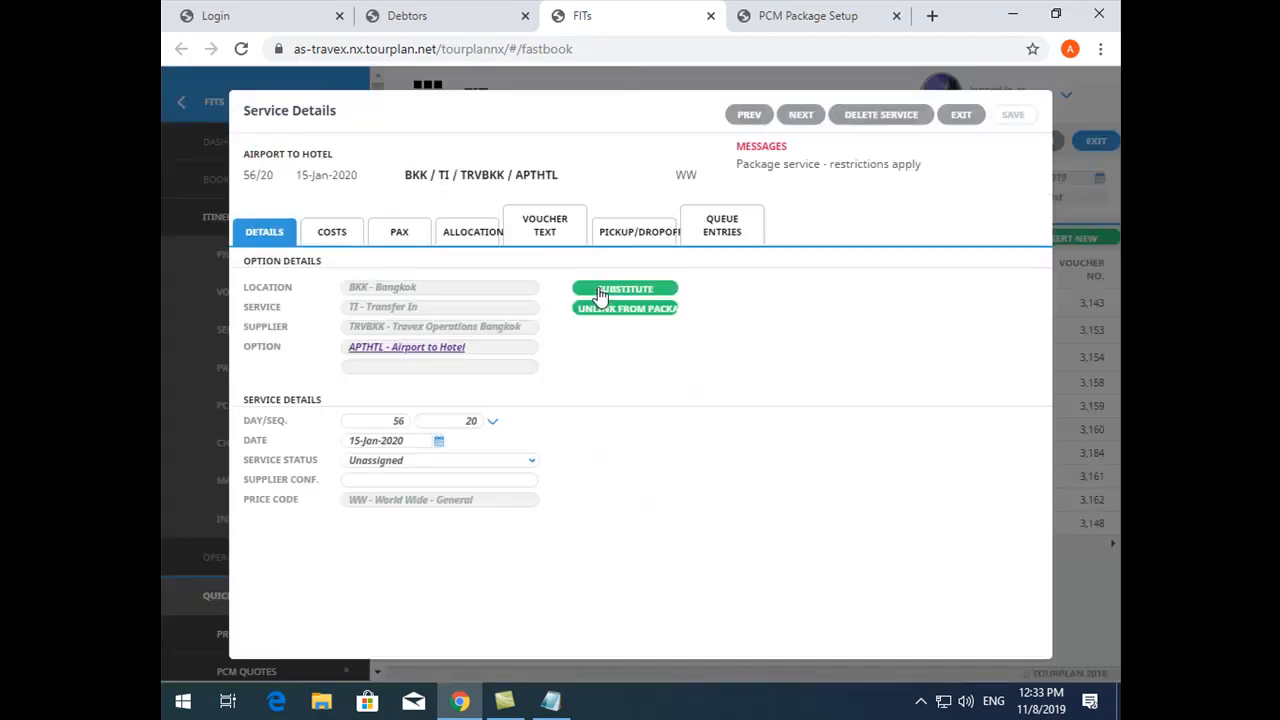
click(601, 292)
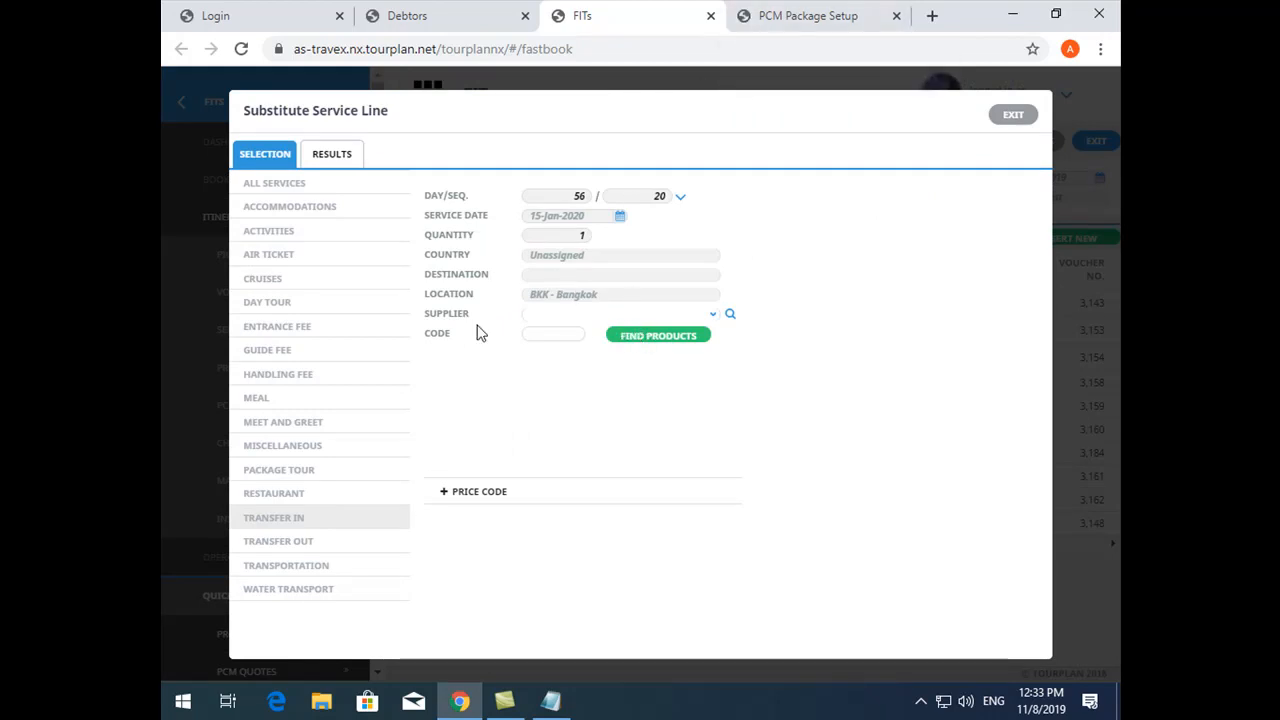
drag(531, 294, 600, 291)
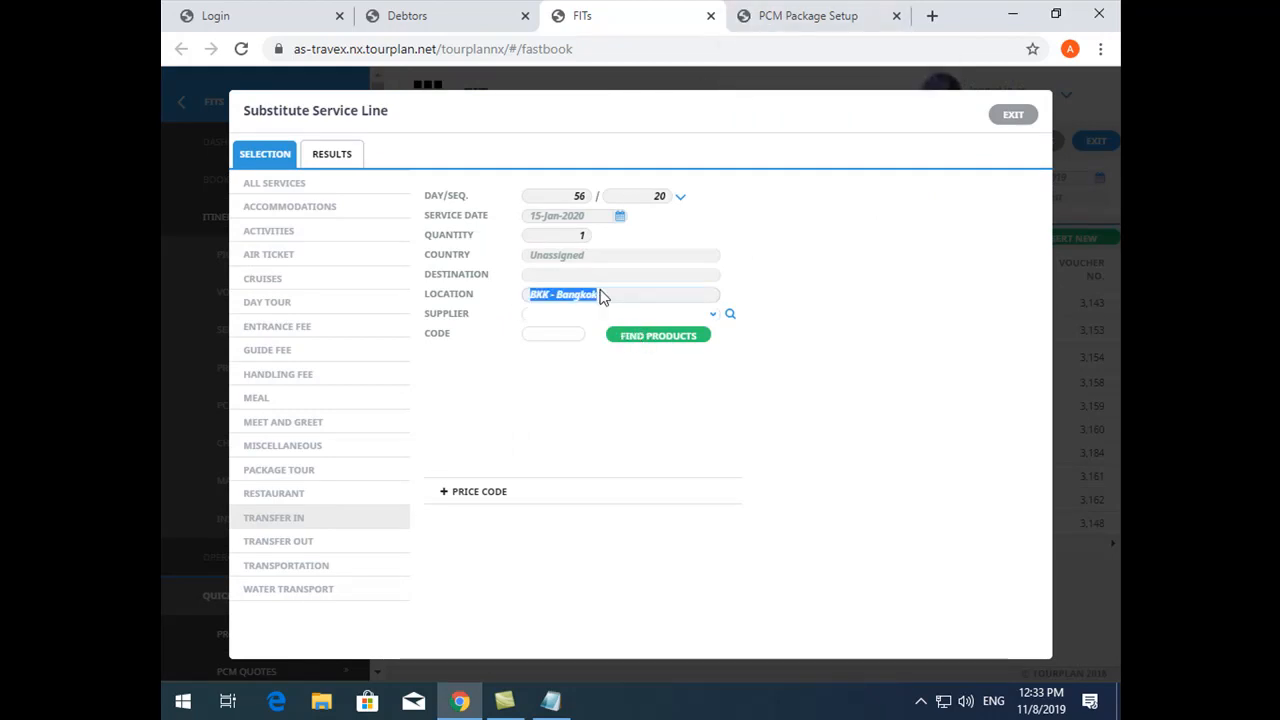
click(287, 523)
click(700, 336)
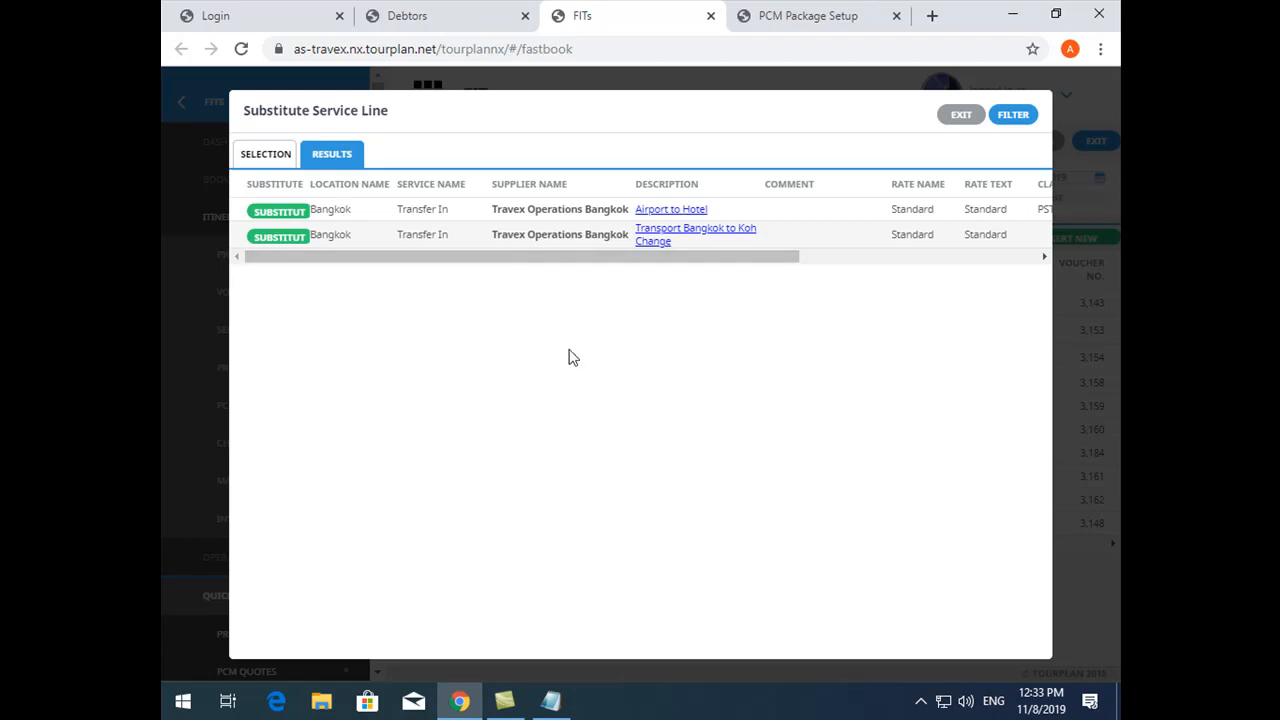
- Try to substitute the booked service with the Airport to Hotel product, and exit the substitution
click(277, 213)
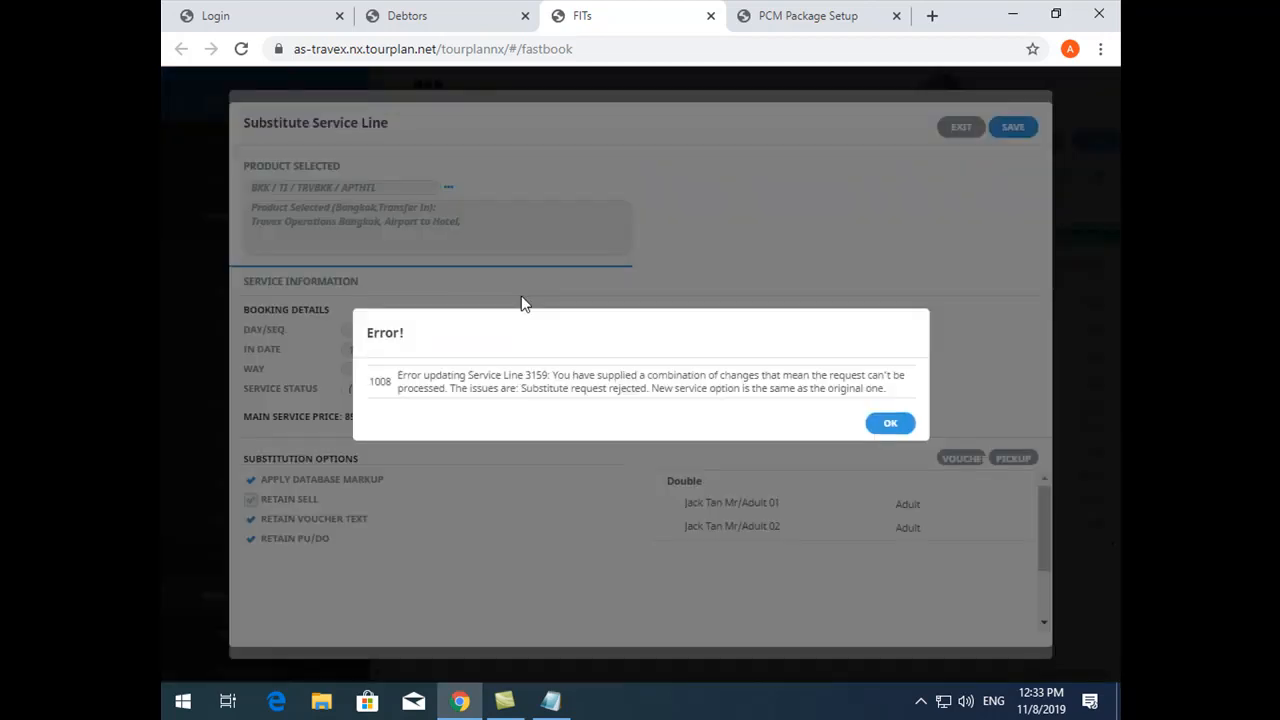
click(885, 425)
click(958, 130)
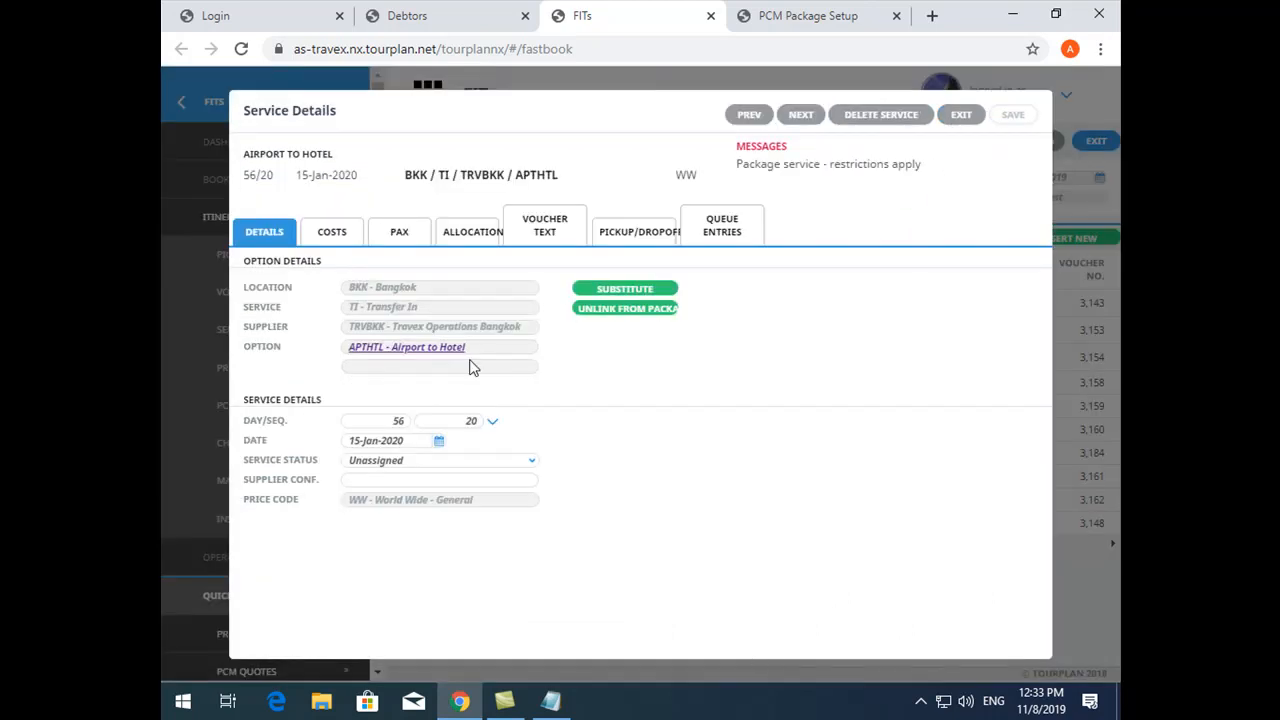
- Check the supplier and package options of the booking's Transfer In / Out guide service, and return to the PCM's service list
click(802, 115)
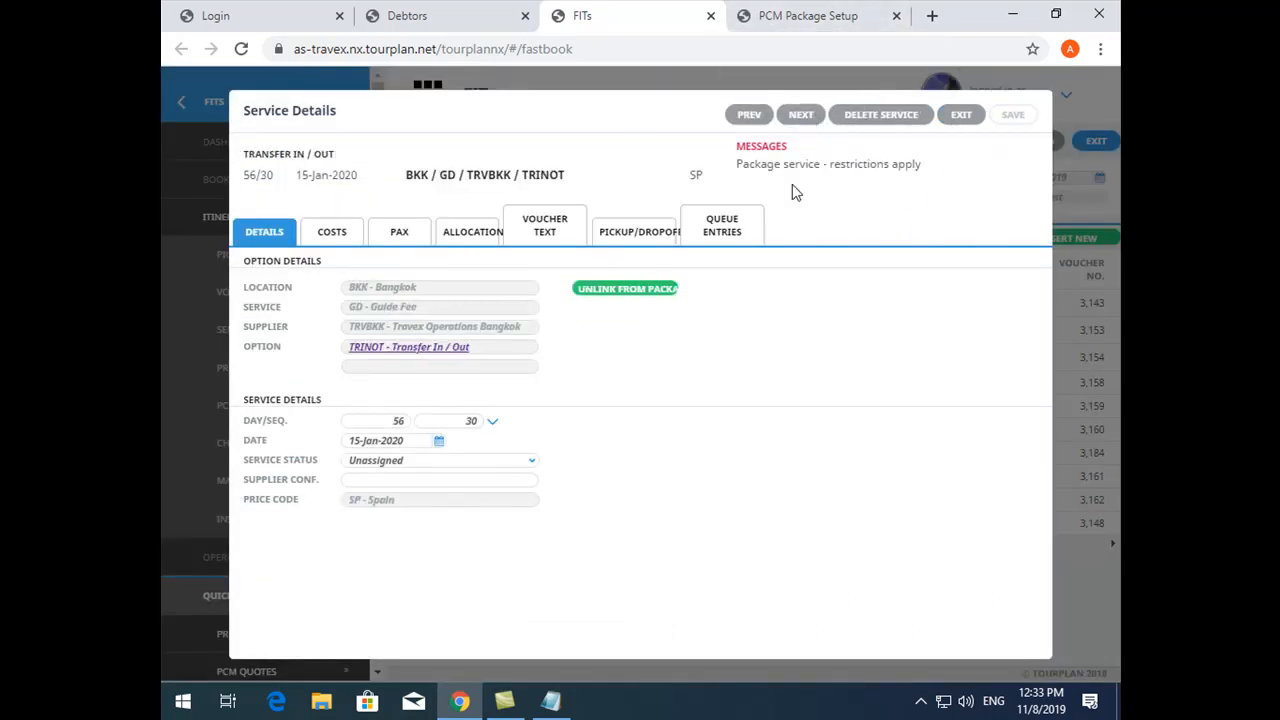
drag(349, 326, 512, 338)
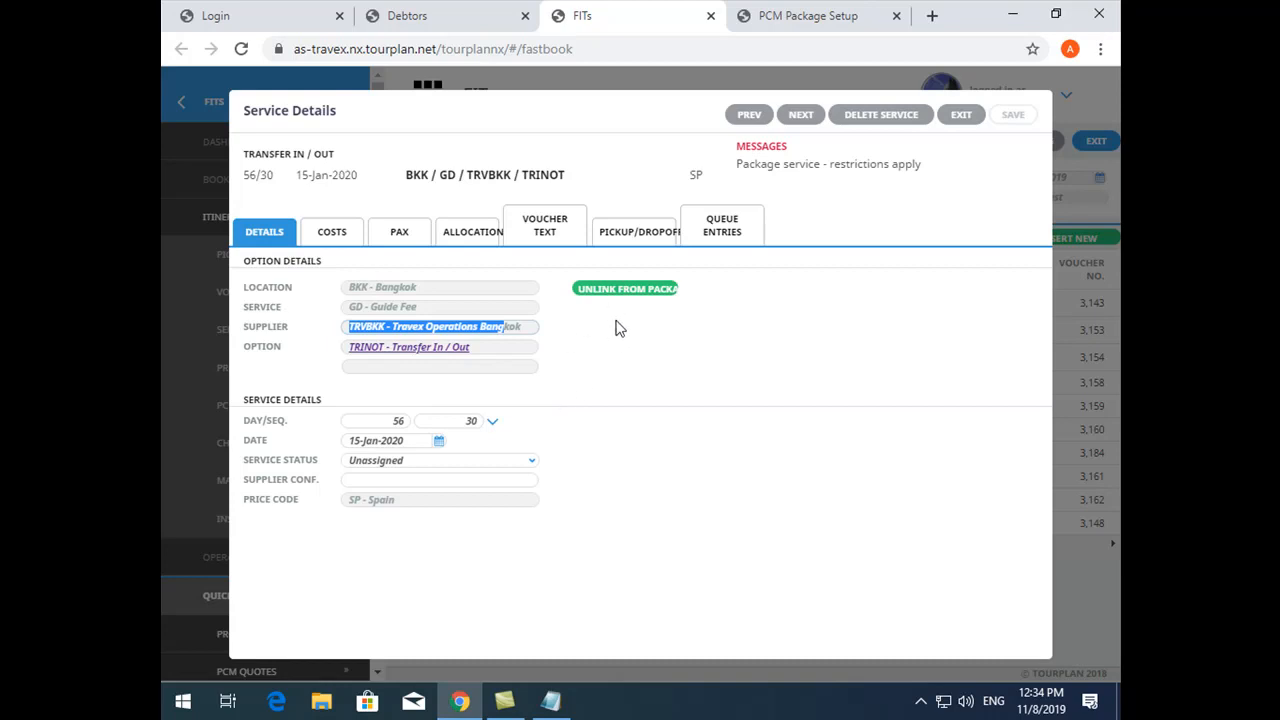
drag(531, 337, 334, 338)
click(785, 12)
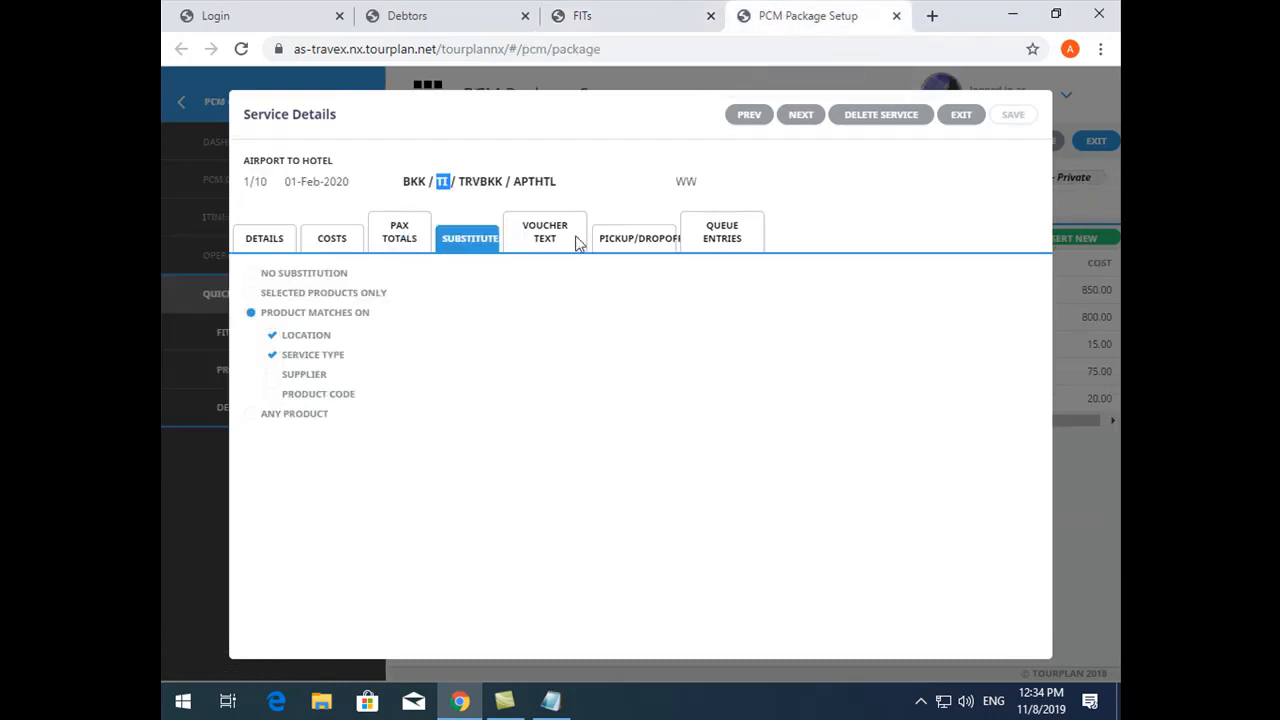
click(958, 116)
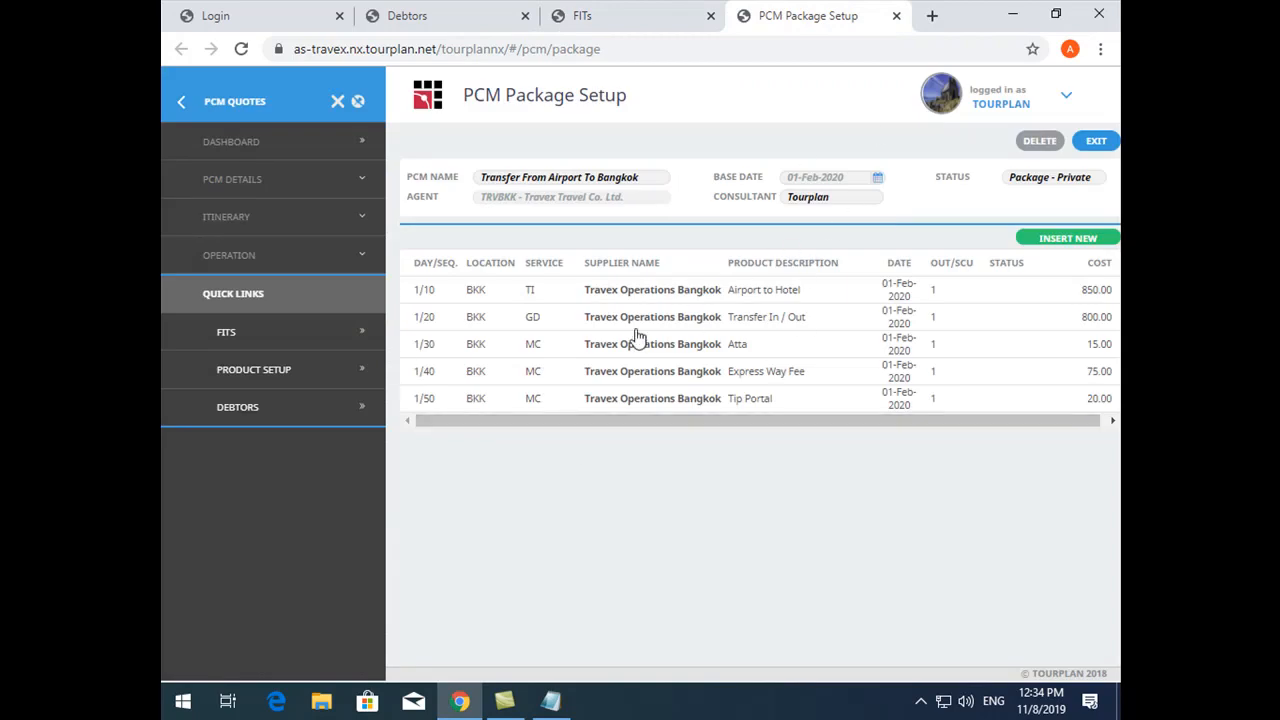
key(ctrl+shift+Tab)
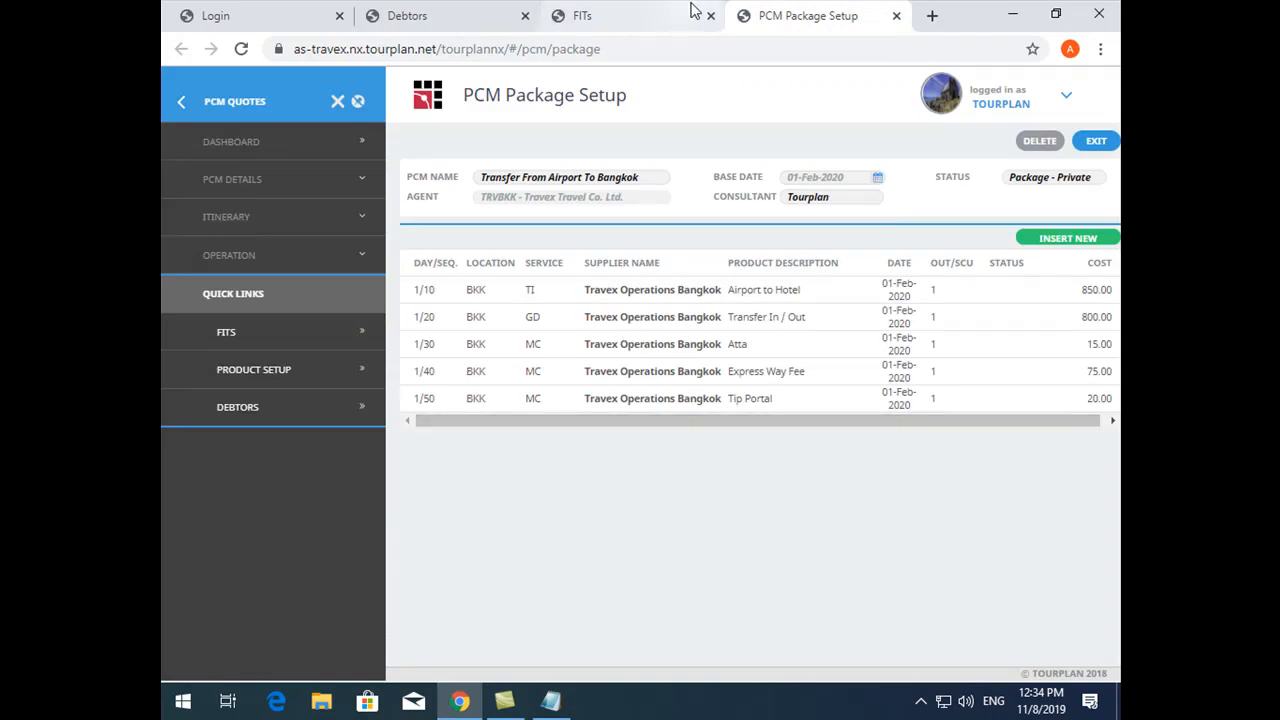
click(790, 18)
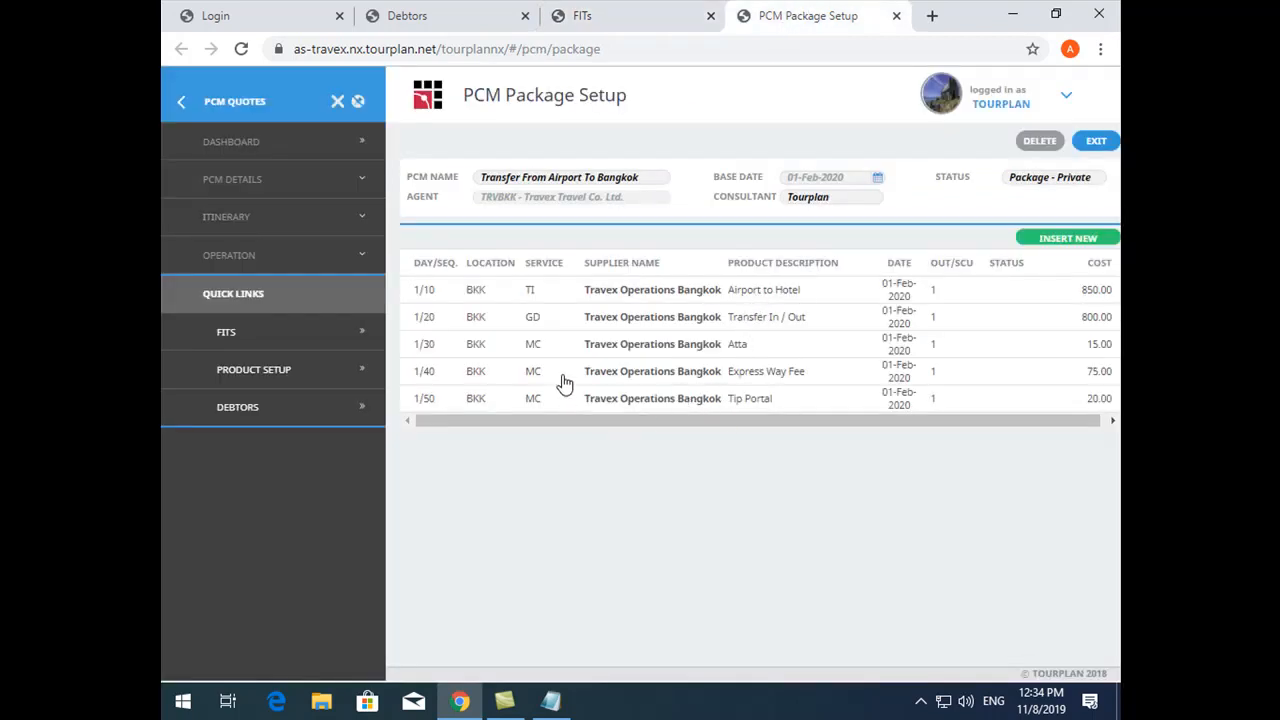
- Review the location, service, supplier and option codes of the PCM's Airport to Hotel service, and exit the service
click(608, 296)
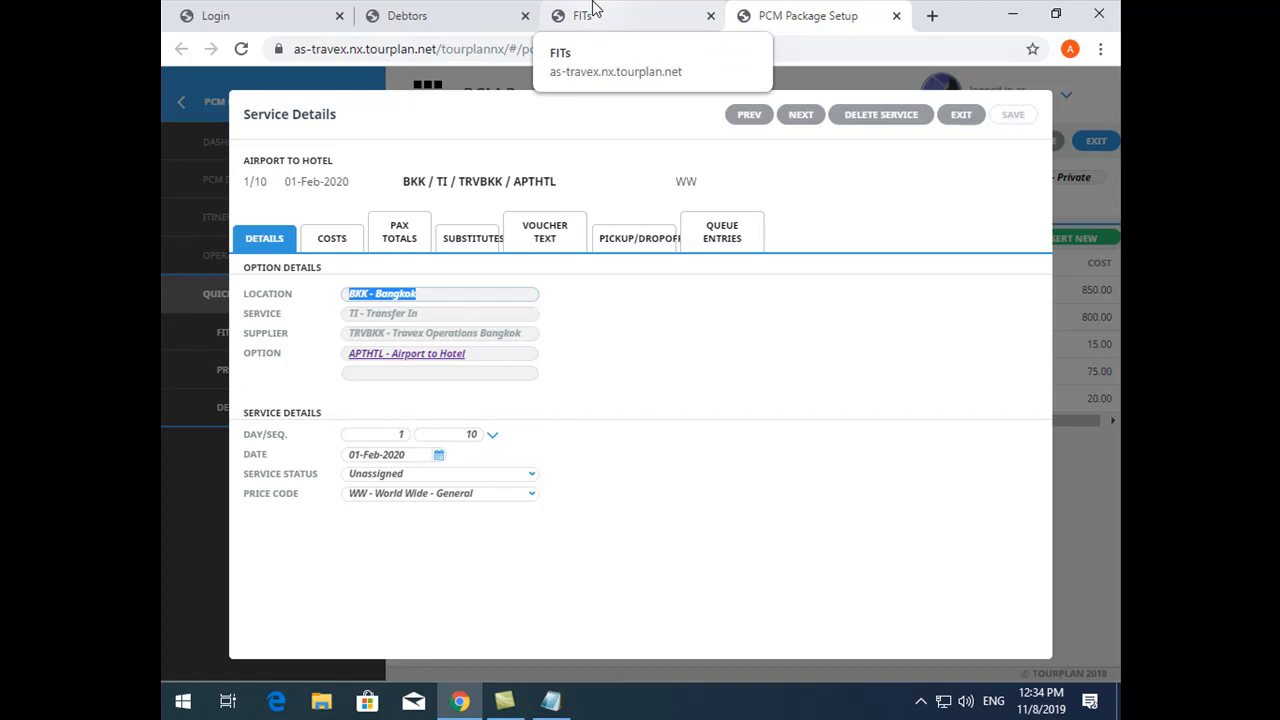
drag(402, 181, 568, 195)
click(526, 186)
double_click(494, 181)
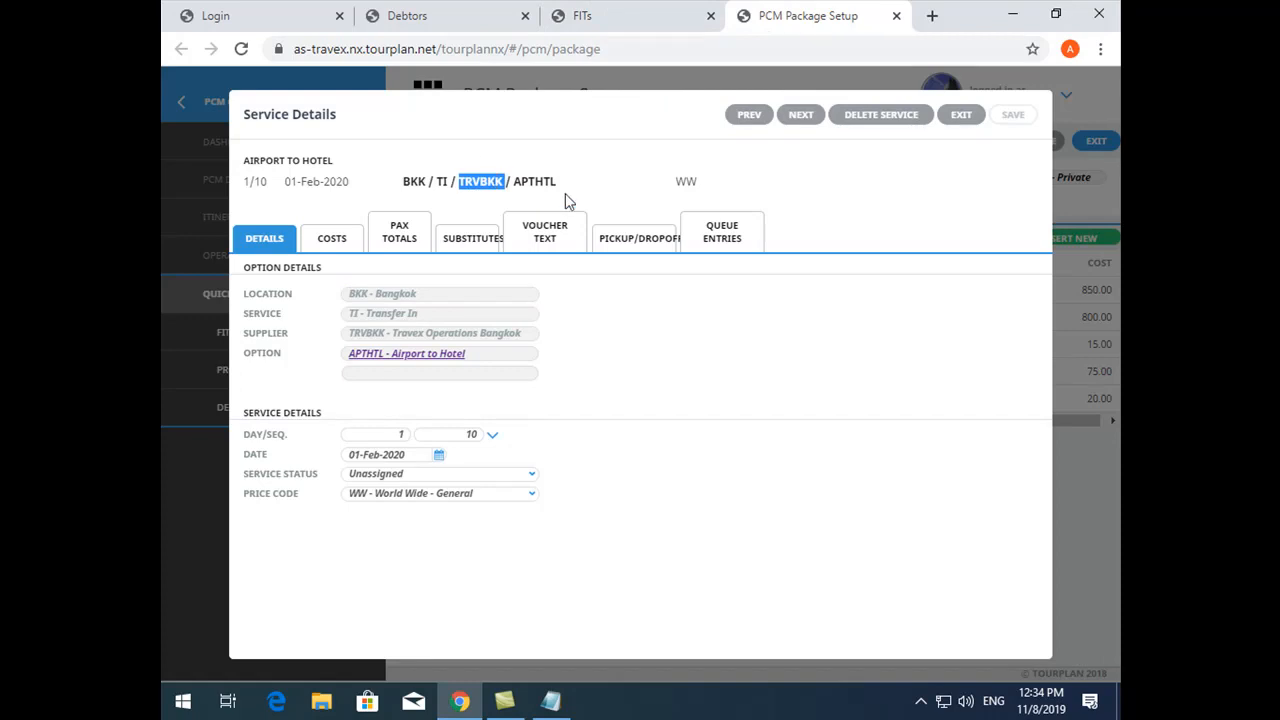
click(326, 244)
click(961, 118)
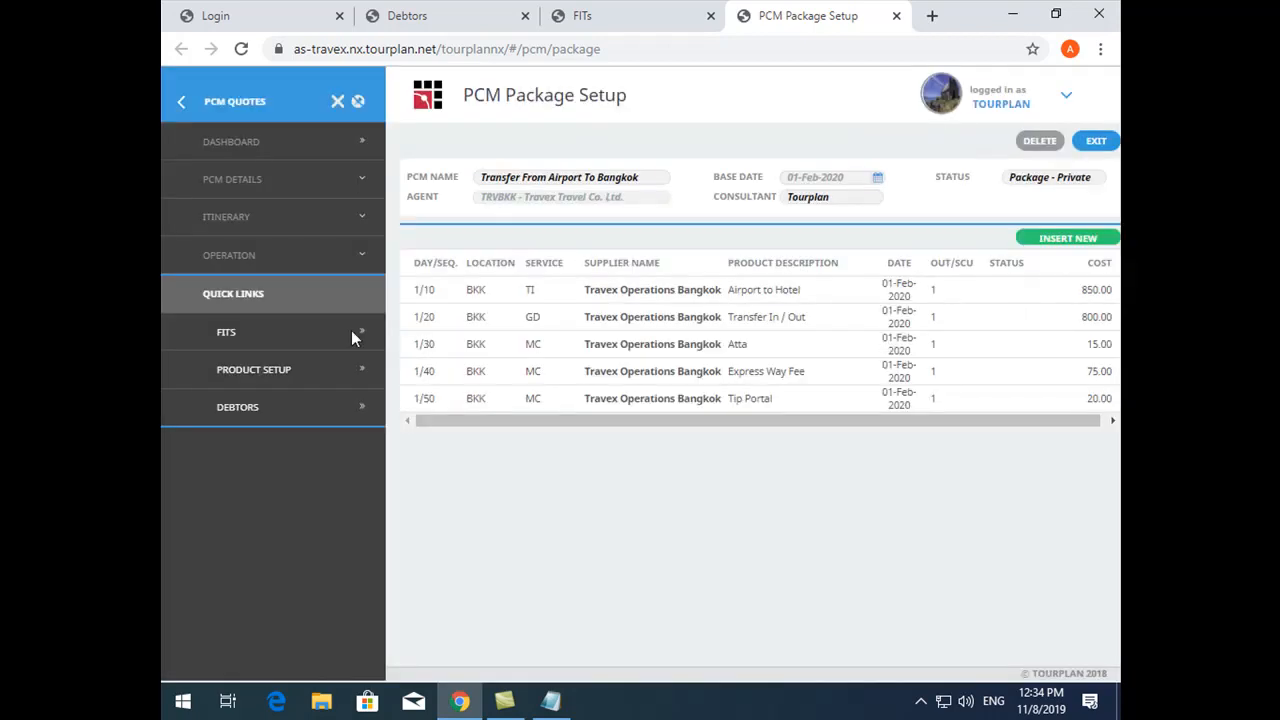
- Turn off Consolidate in Booking in the Transfer From Airport To Bangkok PCM's package setup and save the change
click(281, 258)
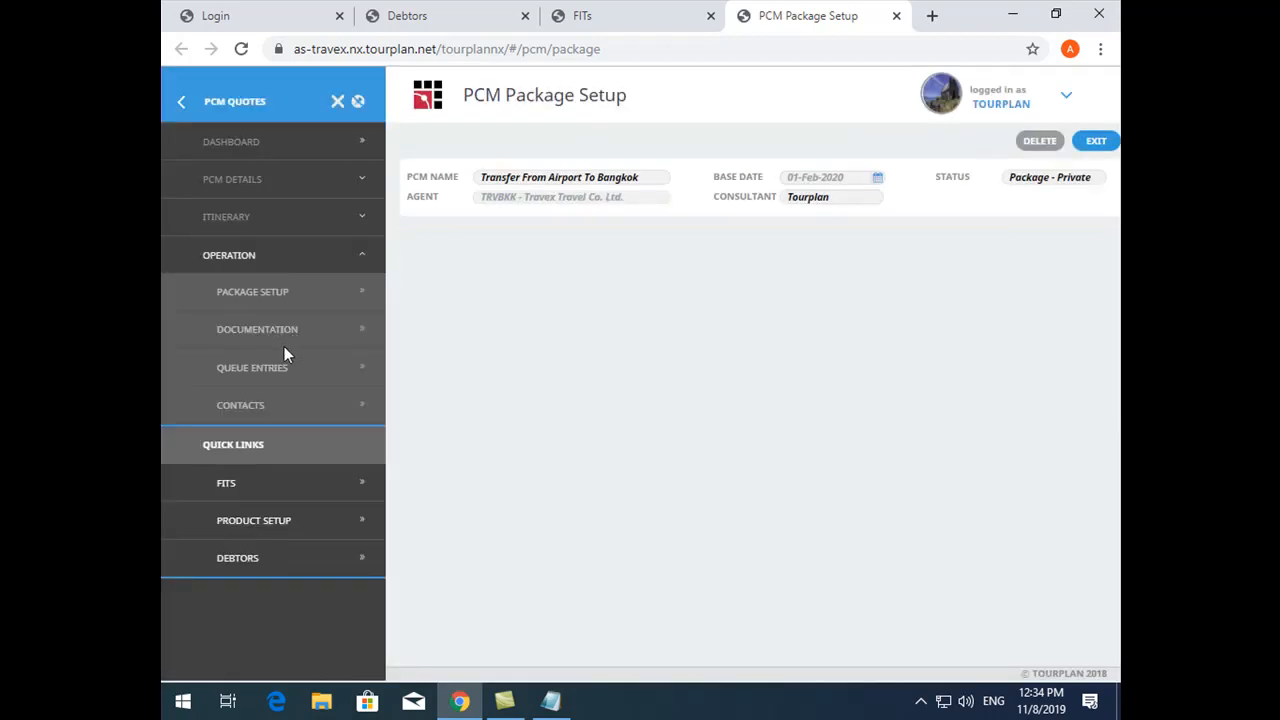
click(269, 289)
click(848, 428)
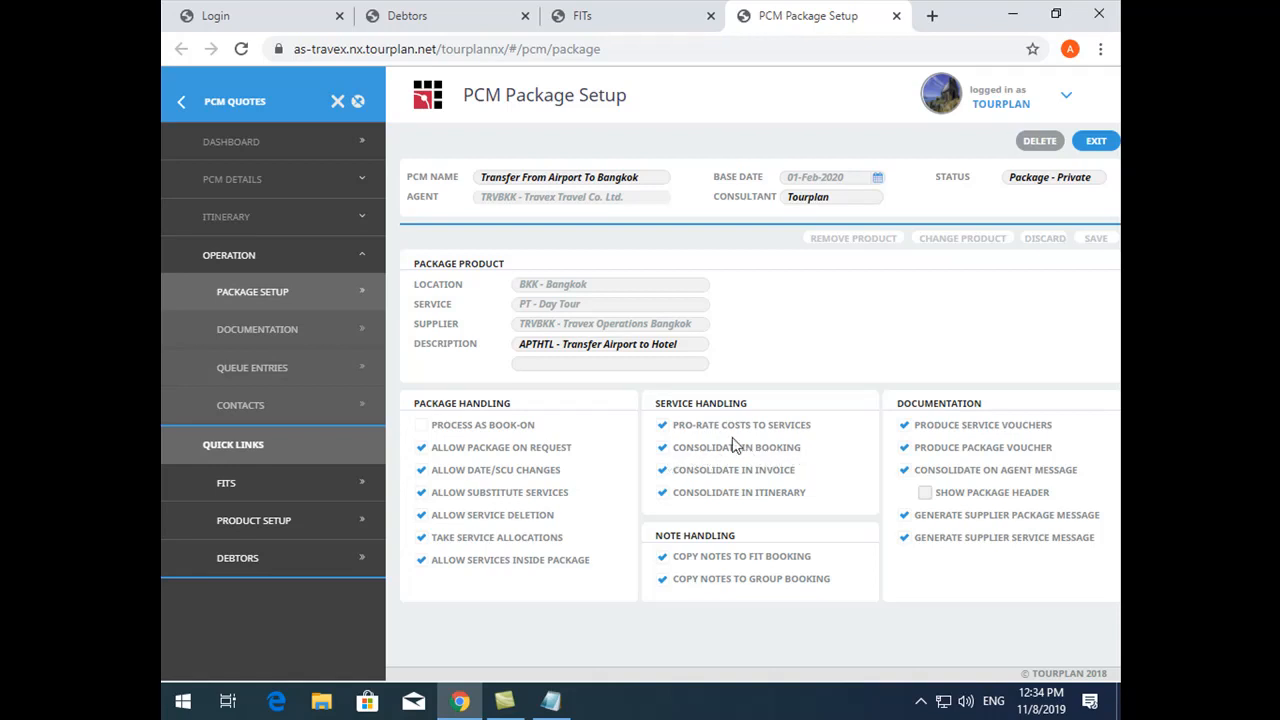
click(617, 20)
click(952, 120)
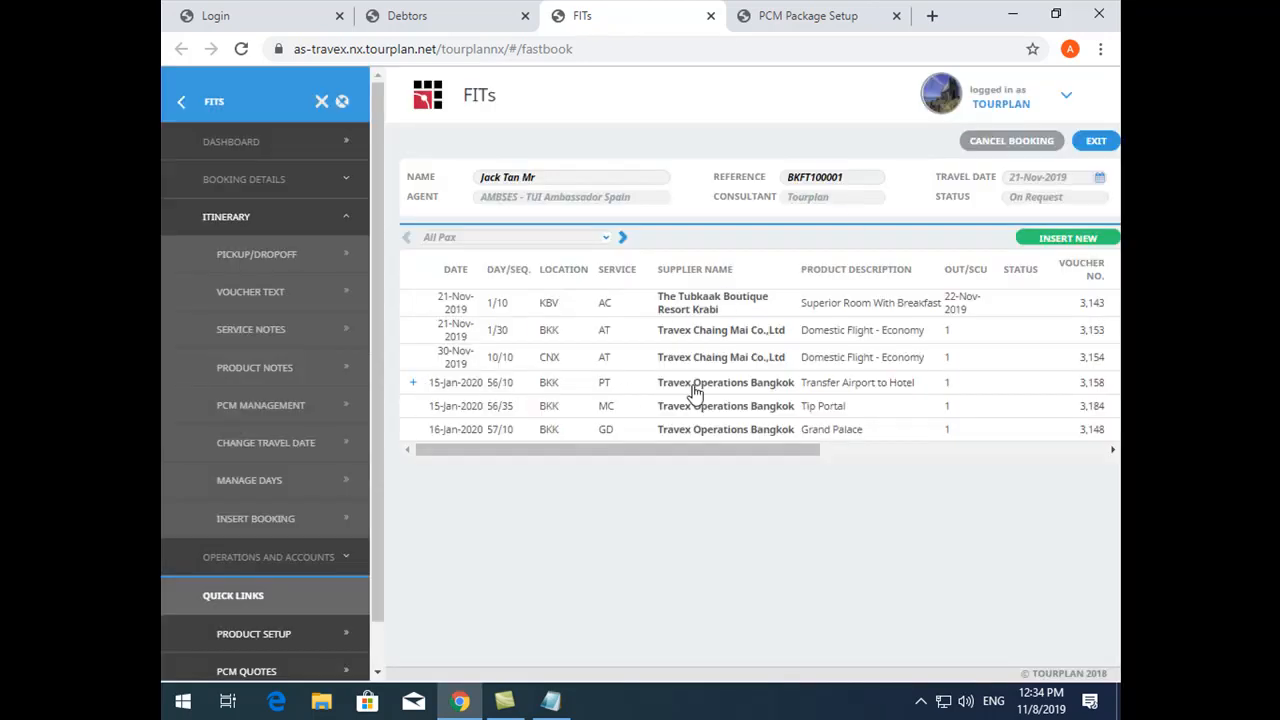
click(480, 15)
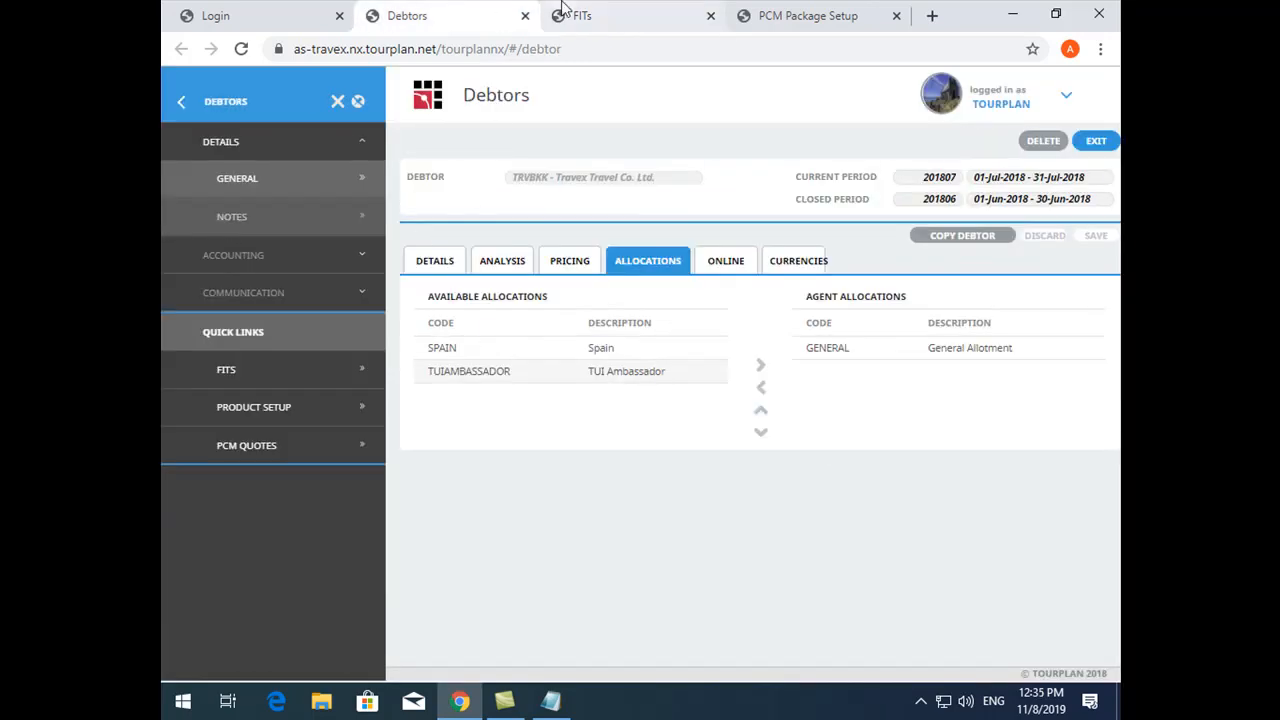
click(822, 12)
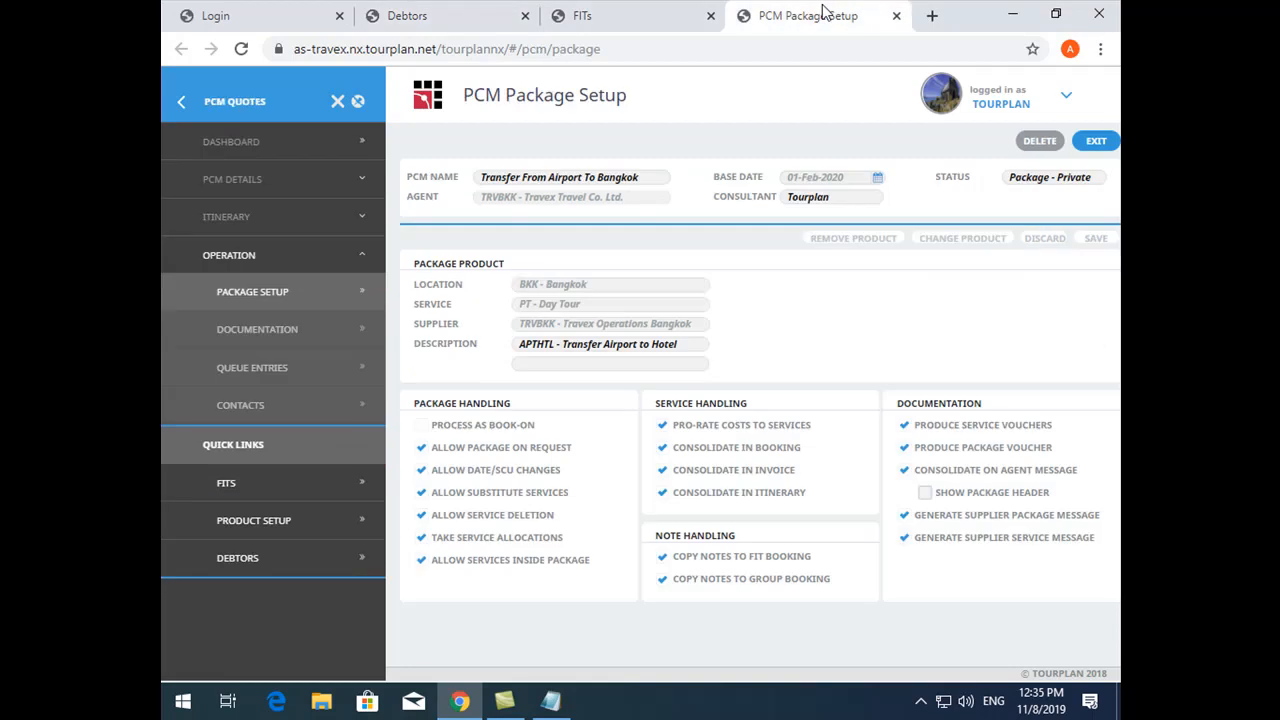
click(708, 448)
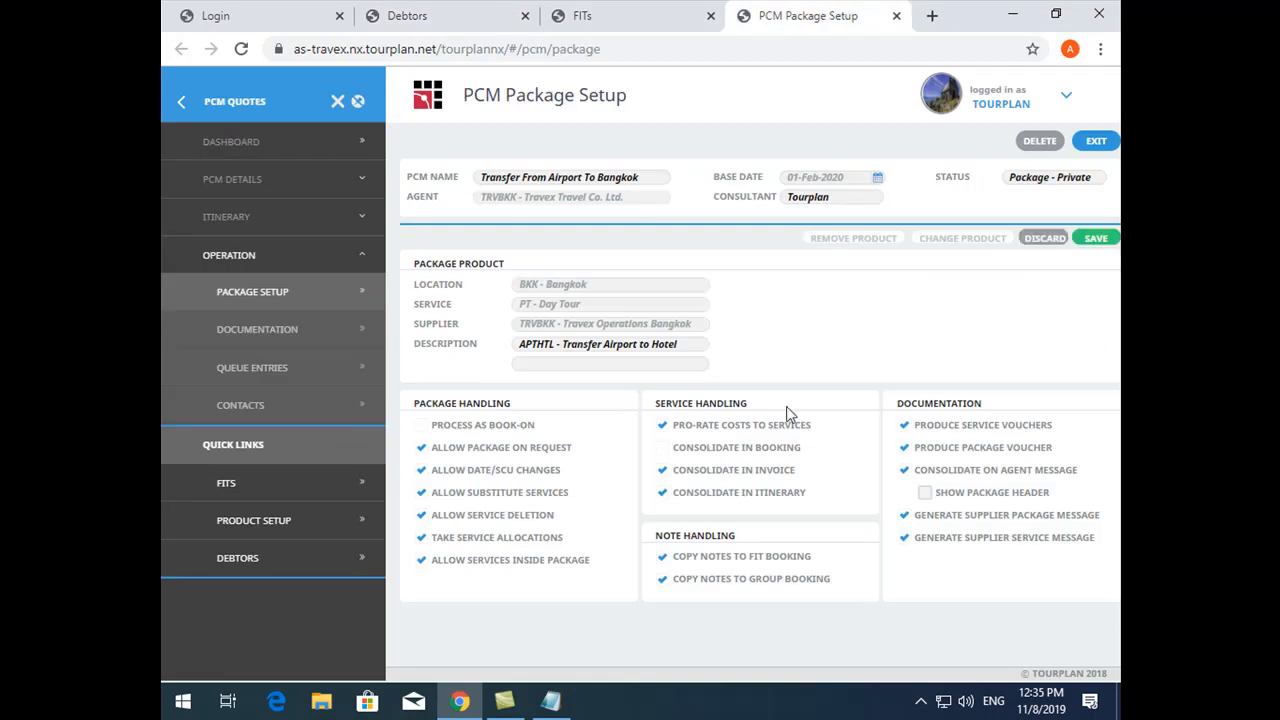
- Reload the FITs page and reopen the same booking by searching for its copied booking reference
click(640, 12)
double_click(812, 182)
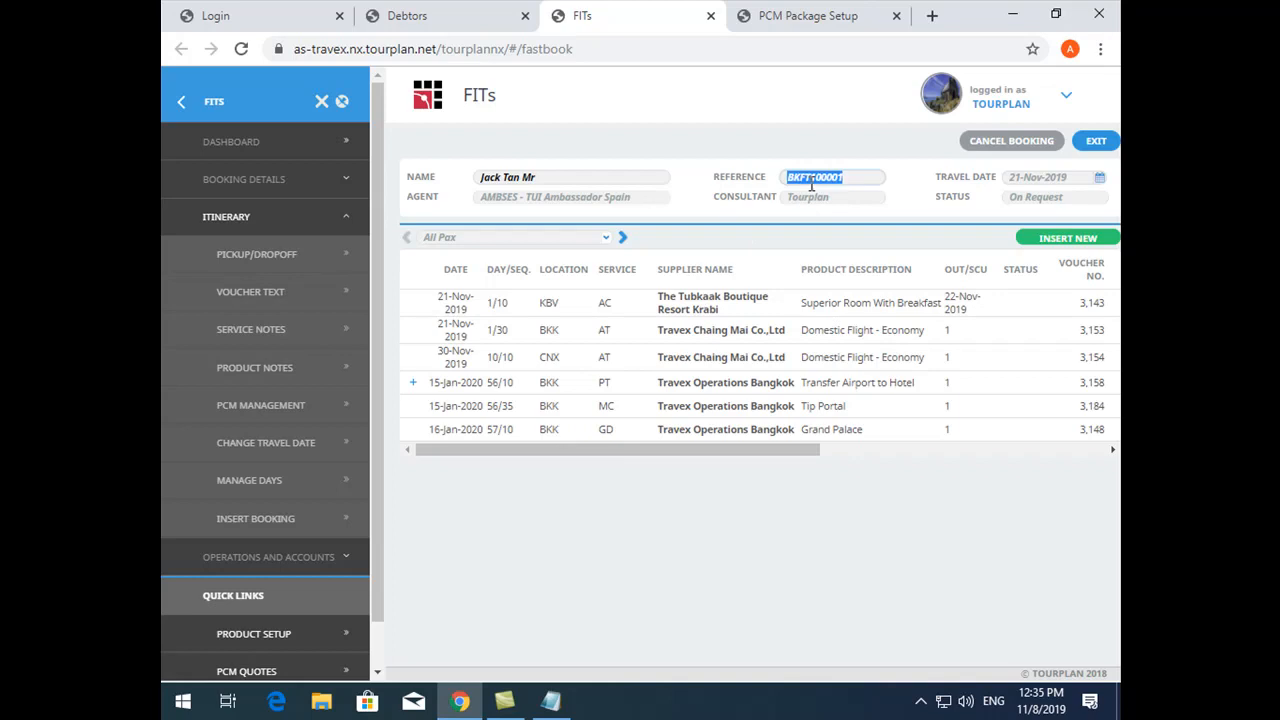
key(F5)
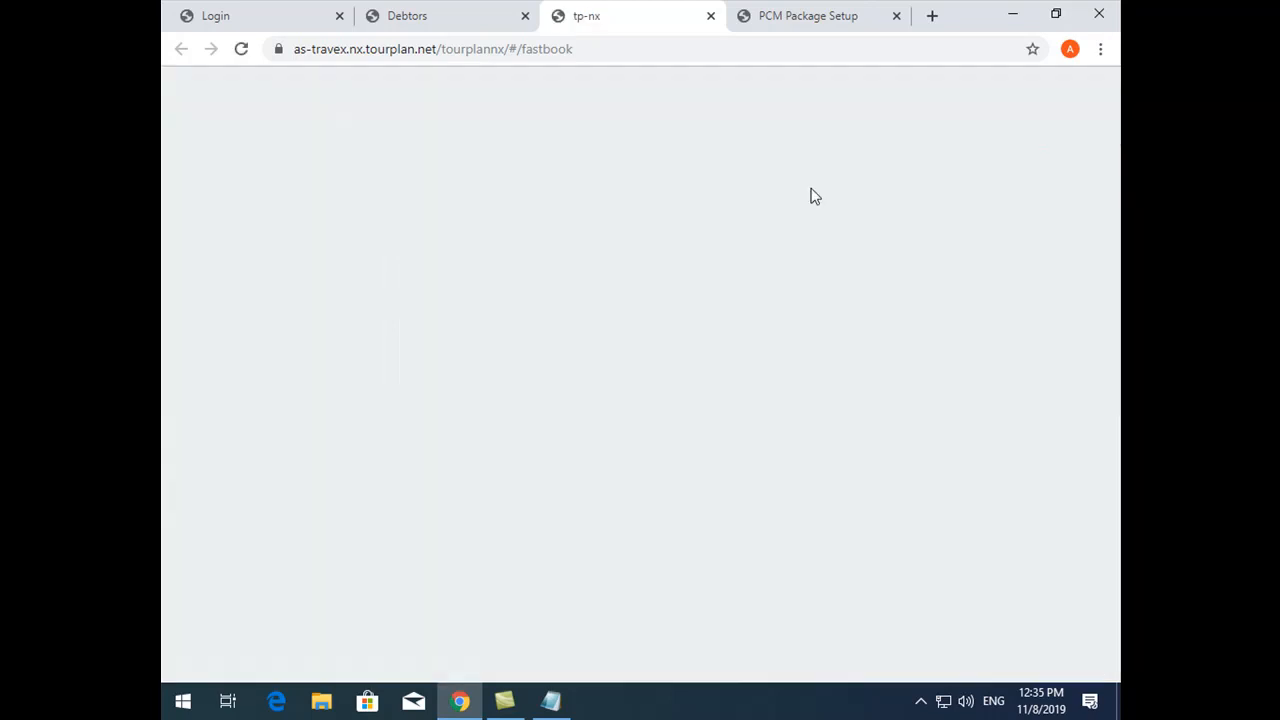
click(814, 181)
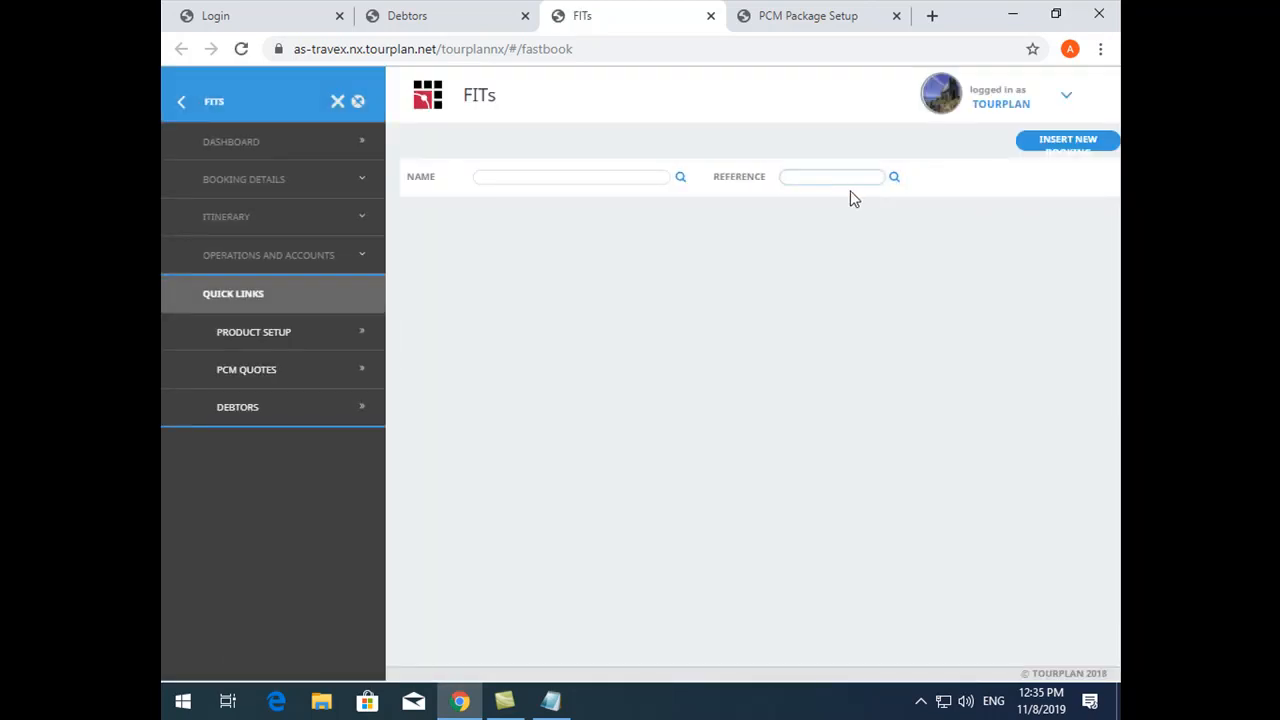
text(BKFT100001)
click(894, 180)
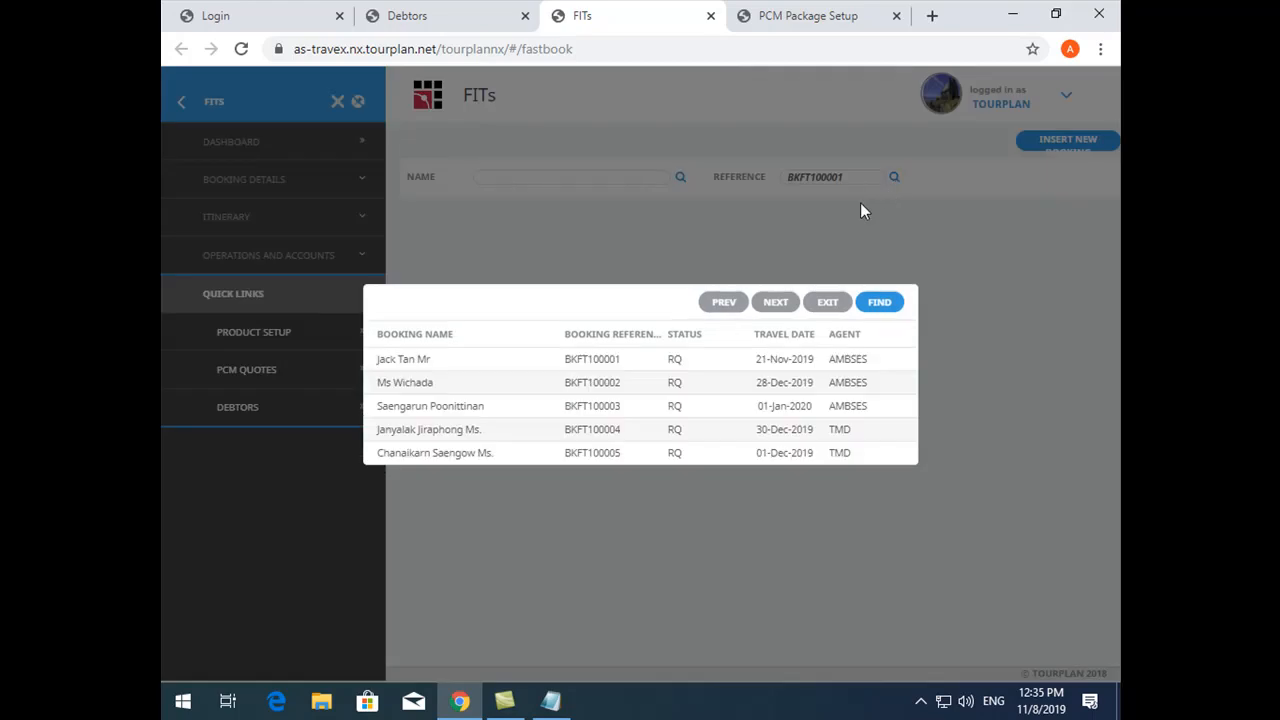
click(805, 371)
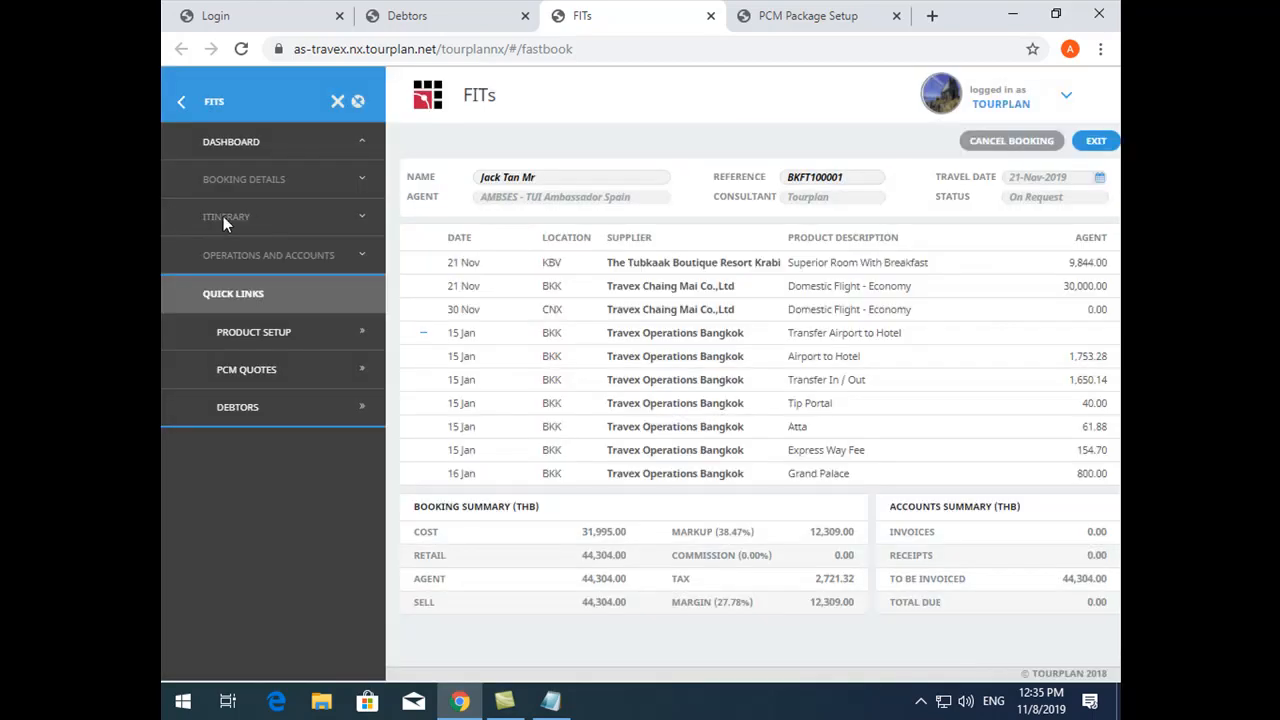
- In the booking's itinerary, expand and collapse the Transfer Airport to Hotel package to check how its services are listed
click(224, 216)
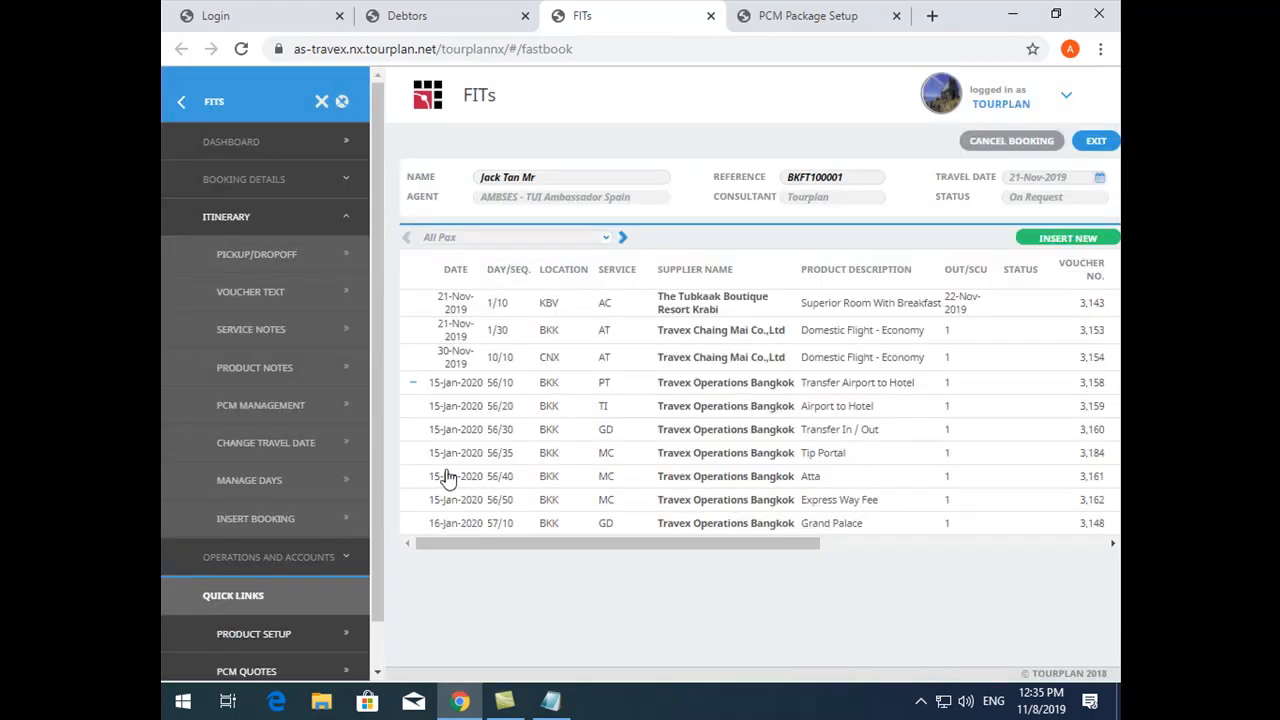
click(413, 384)
click(414, 385)
click(414, 385)
- Turn Consolidate in Booking back on in the PCM's package setup and save
click(806, 8)
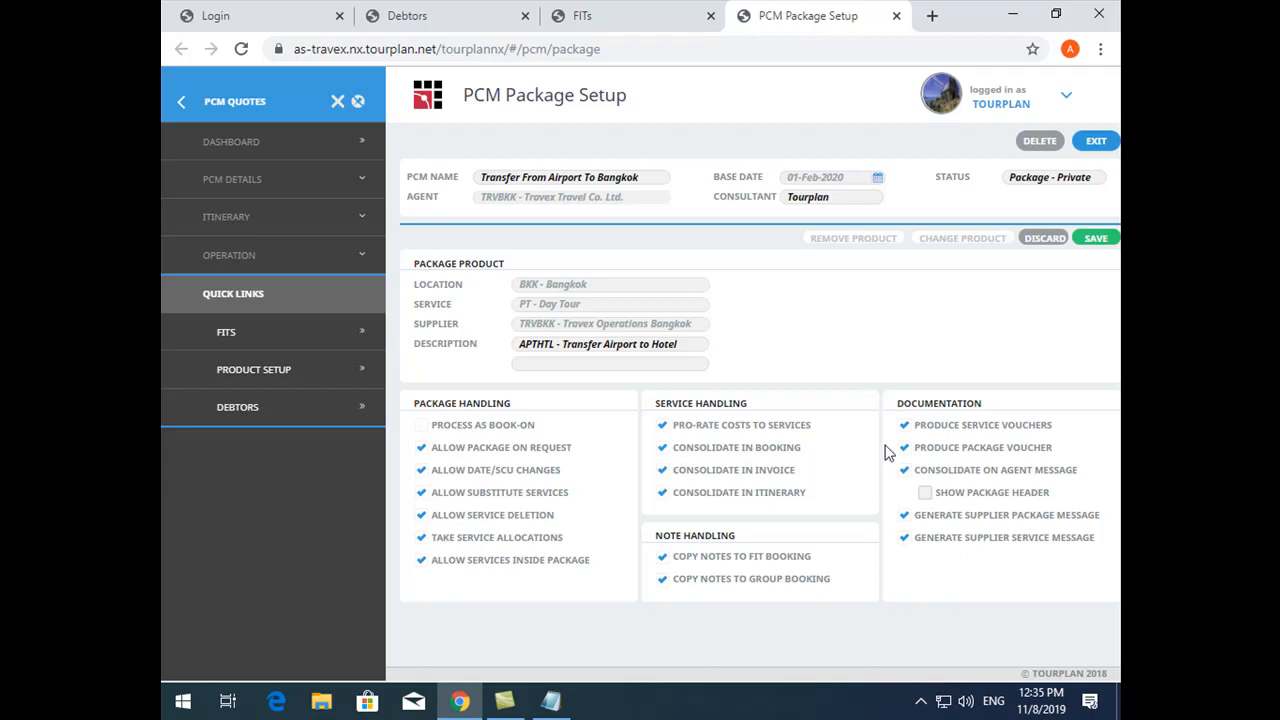
click(1094, 239)
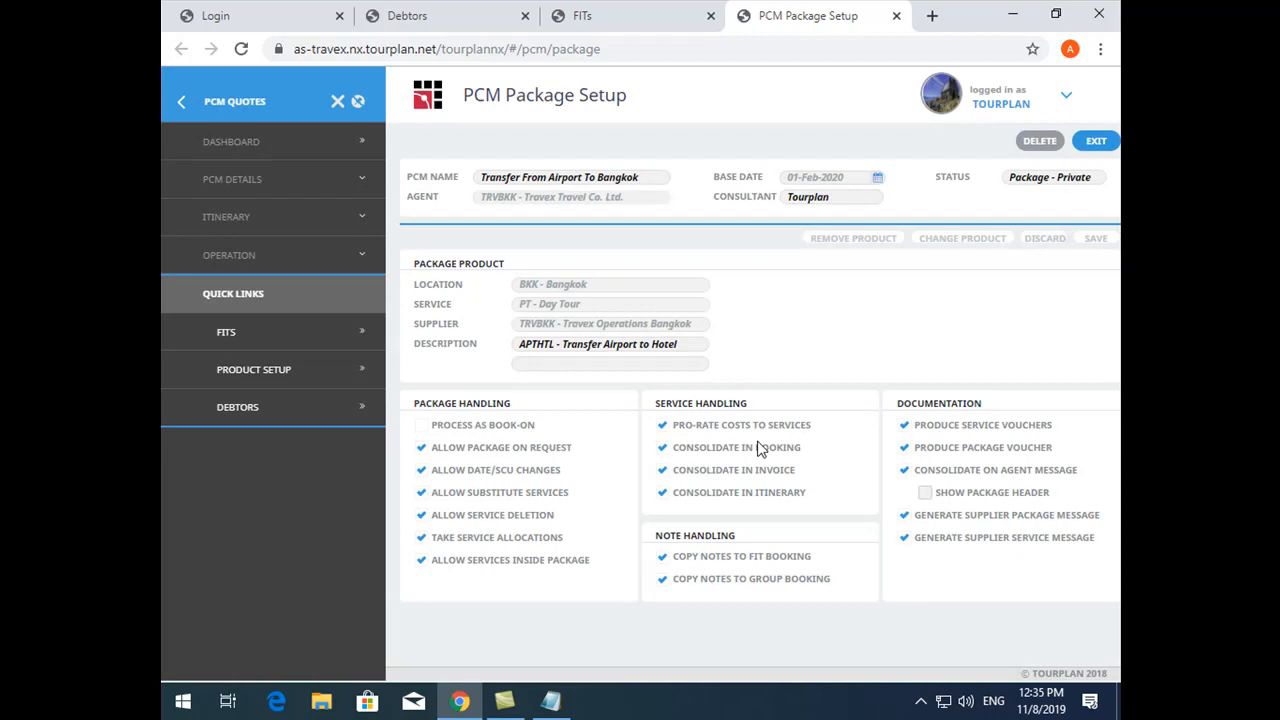
- Review the PCM's general setup details, and return to its itinerary service list
click(210, 222)
click(236, 186)
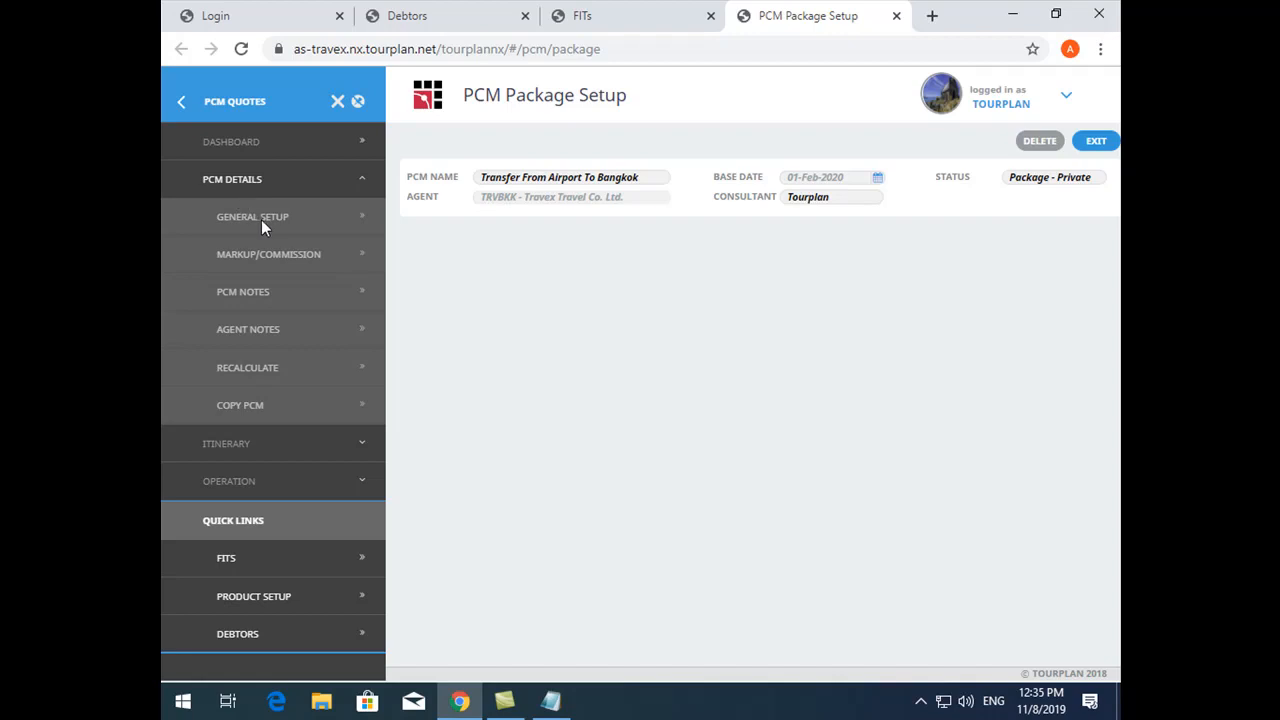
click(262, 219)
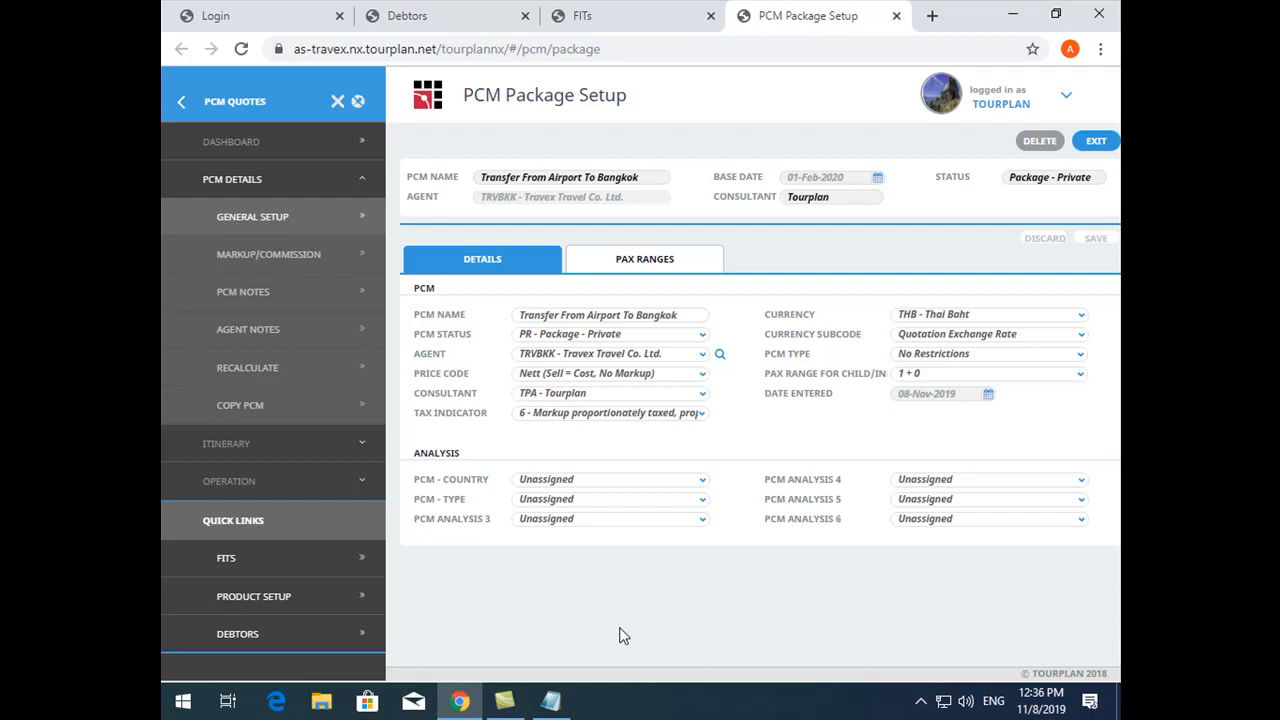
click(280, 443)
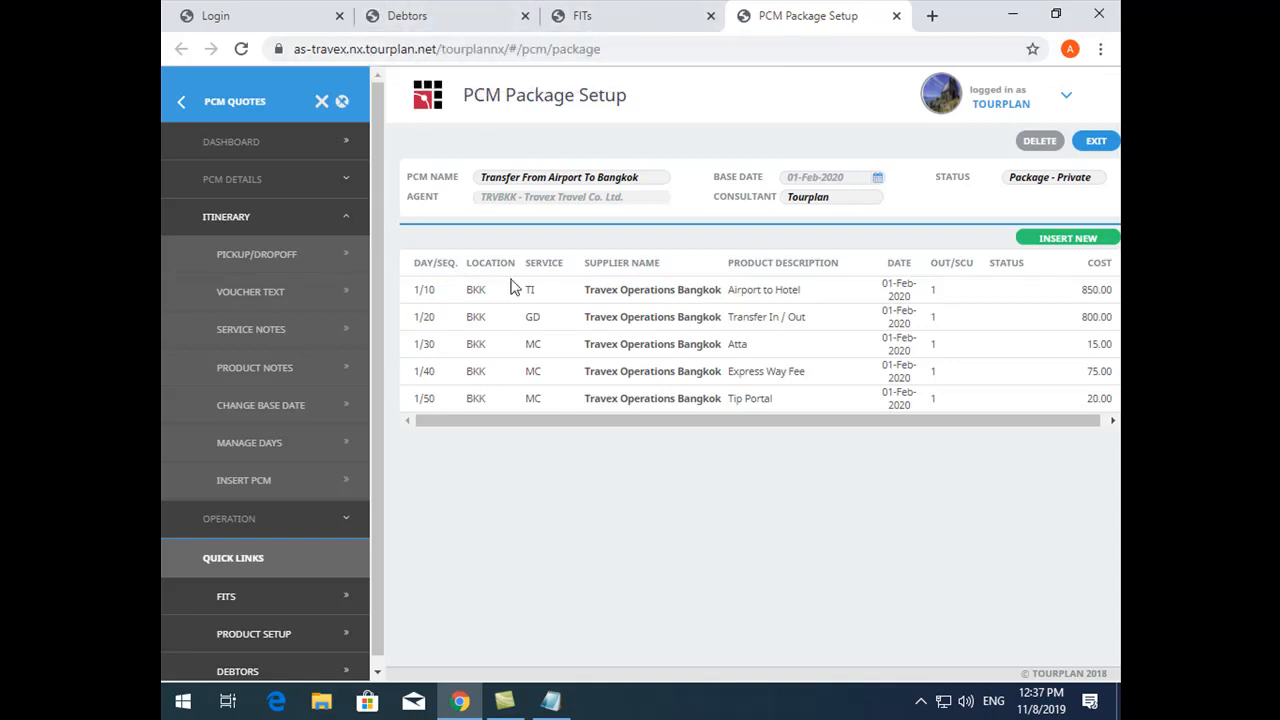
- In Product Setup, open the Hot Spring and Emerald Lagoon product of supplier Trans Island Krabi
click(296, 9)
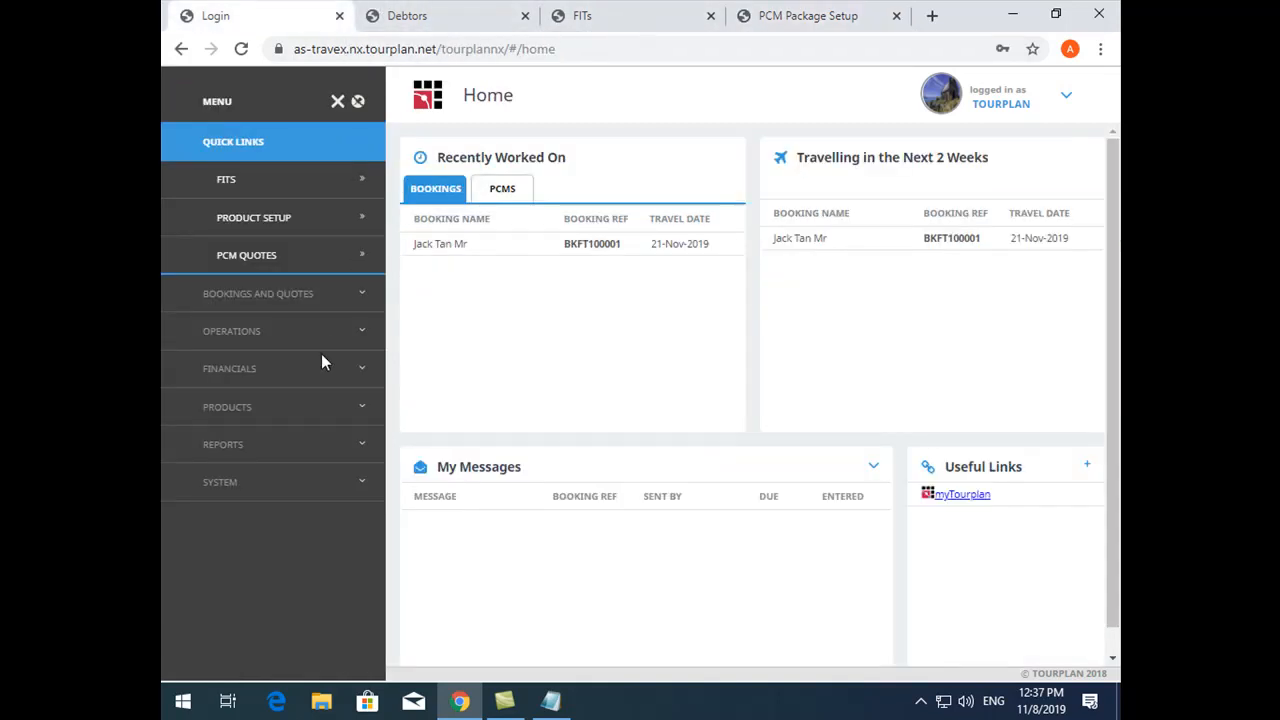
click(269, 297)
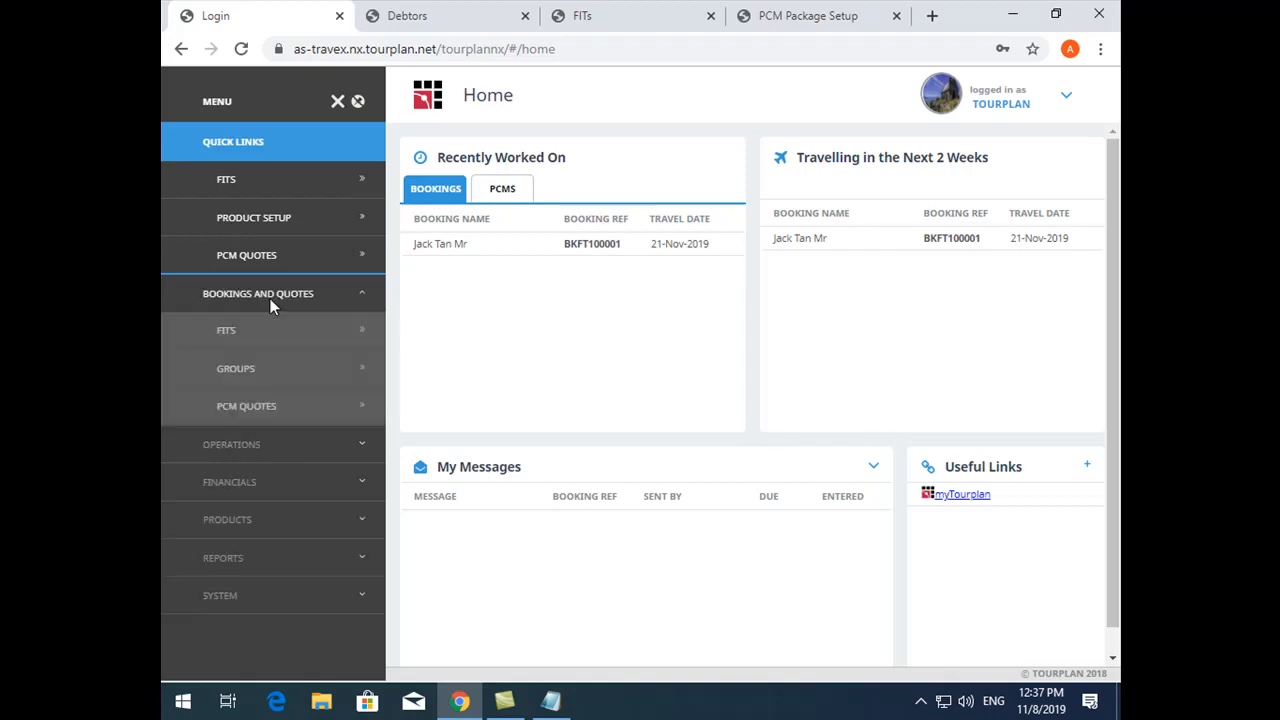
click(265, 519)
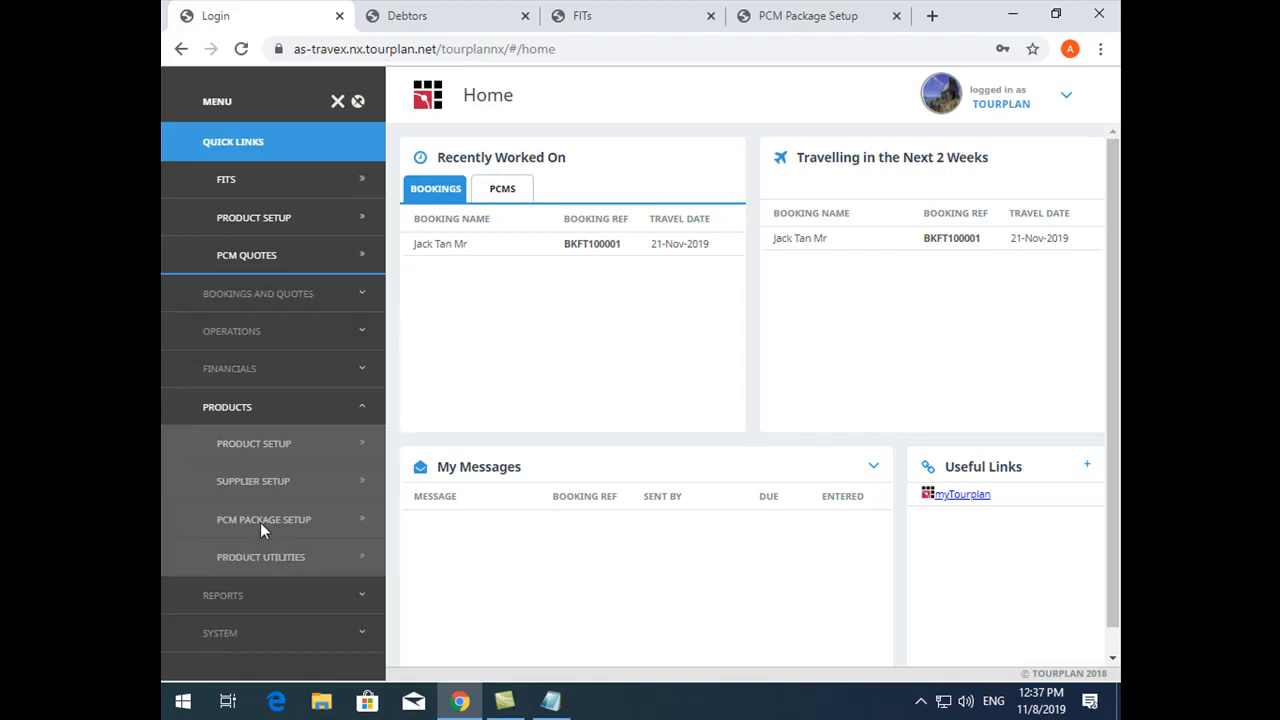
click(285, 443)
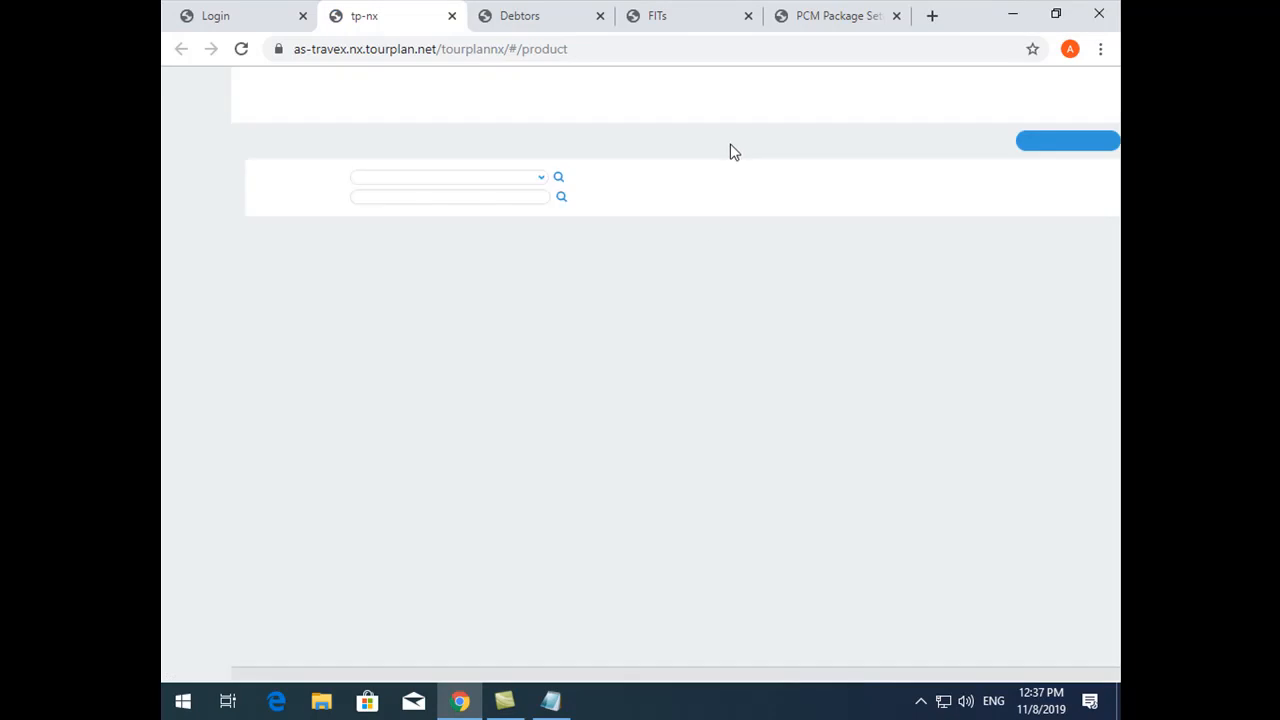
click(689, 178)
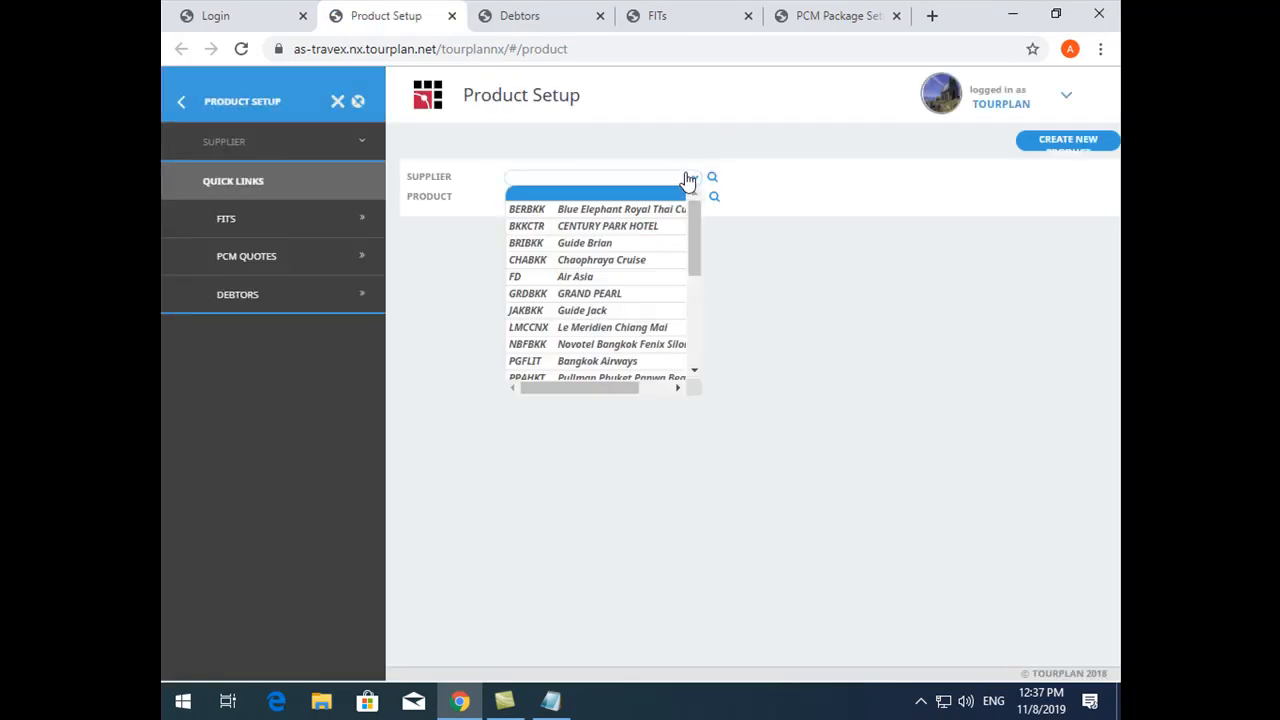
text(trans)
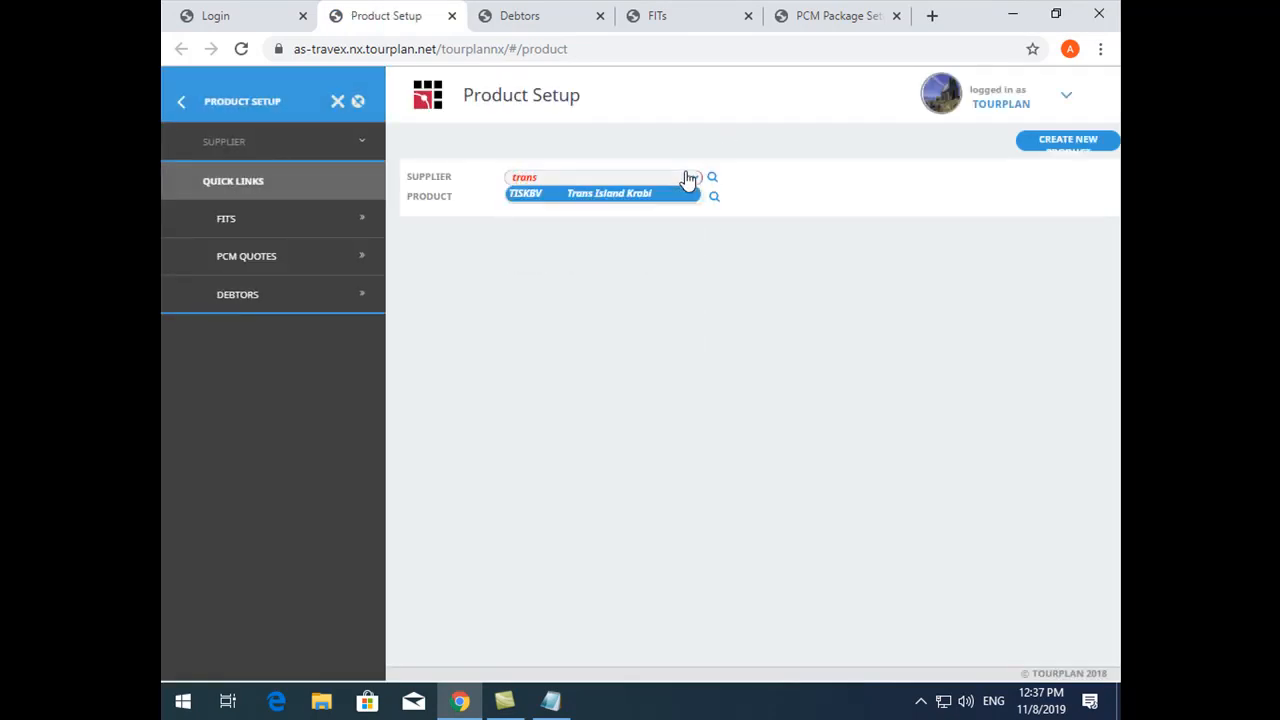
key(Return)
click(714, 197)
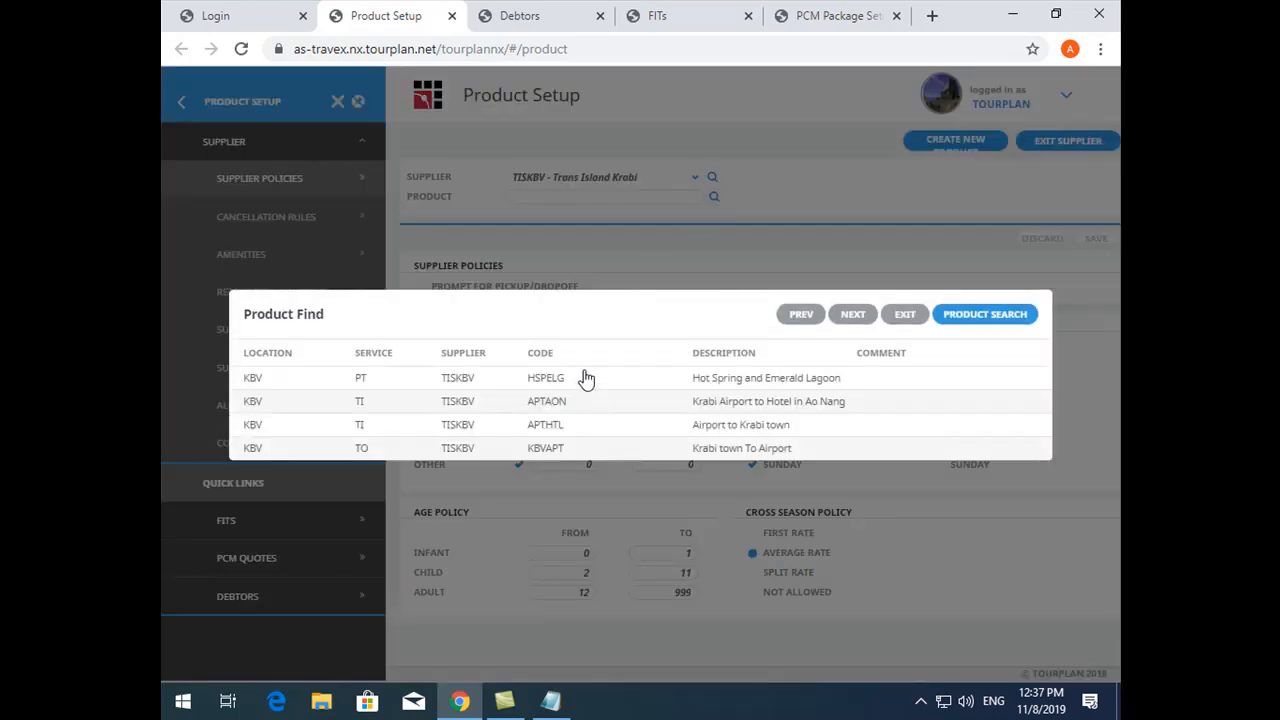
click(586, 376)
- Start a copy of the Hot Spring and Emerald Lagoon product with PK - Package Tour as its service
click(277, 329)
click(282, 367)
drag(548, 372, 364, 358)
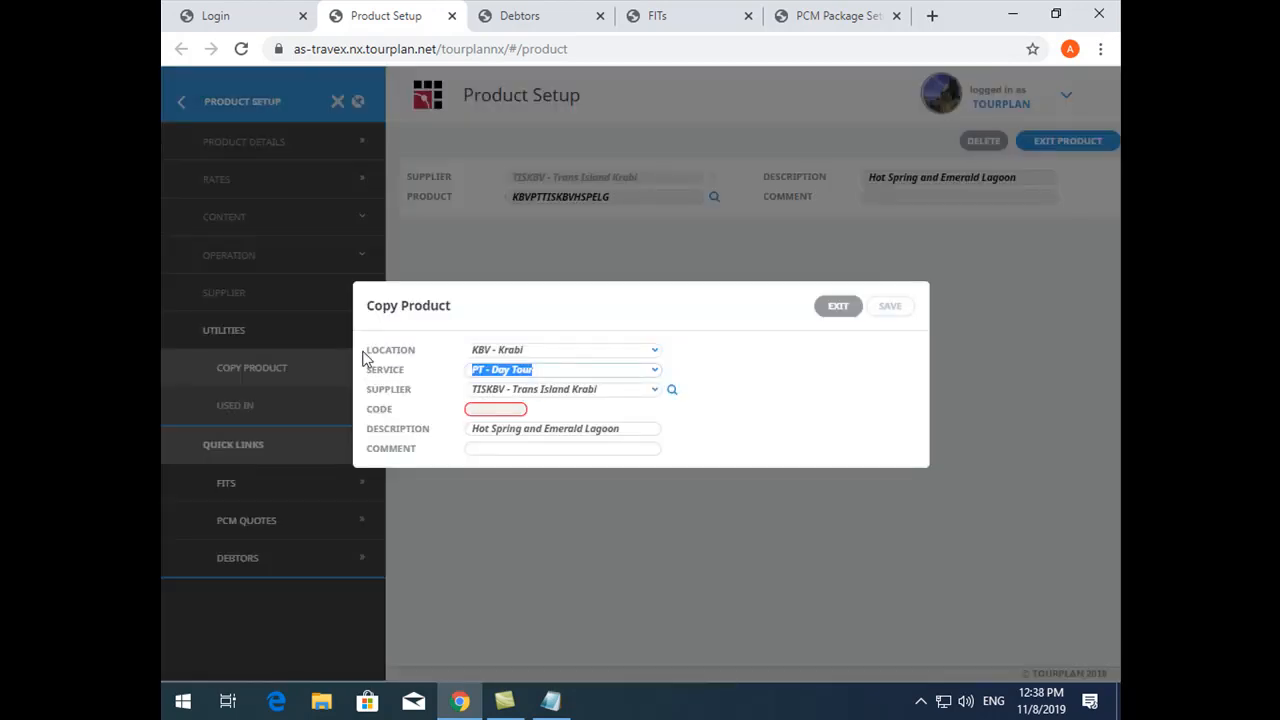
text(pac)
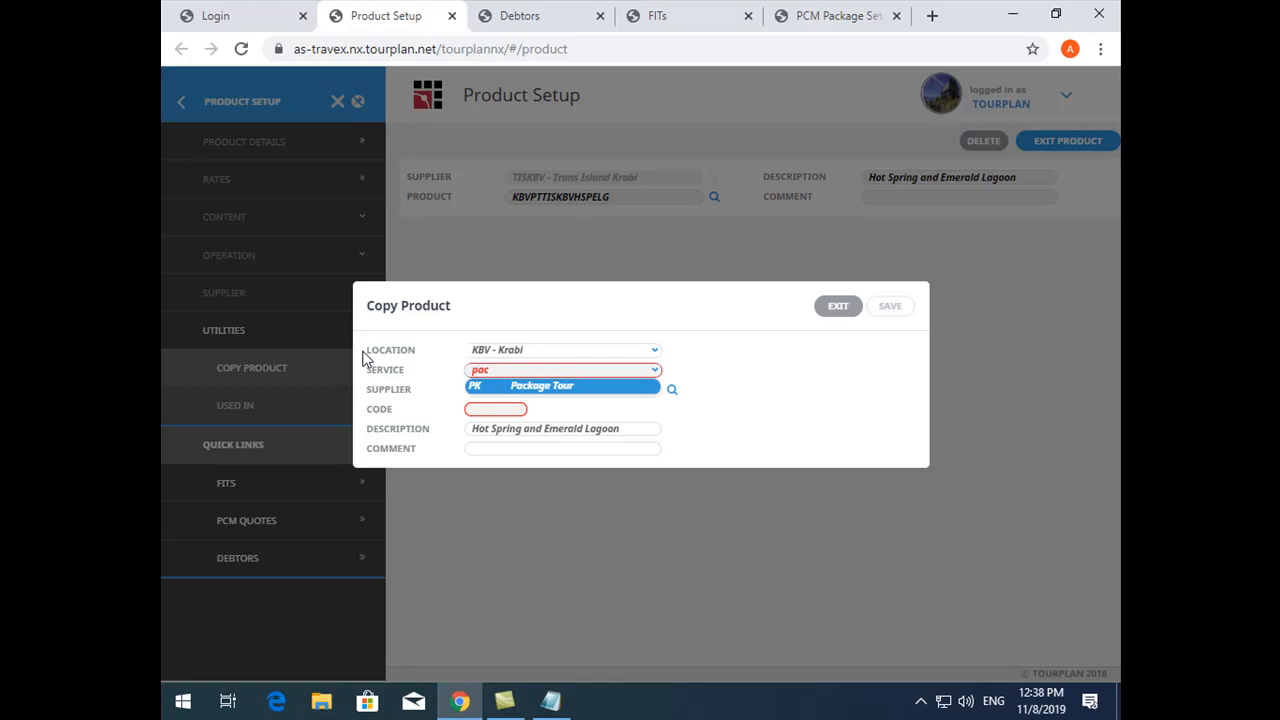
key(Tab)
key(Tab)
key(Tab)
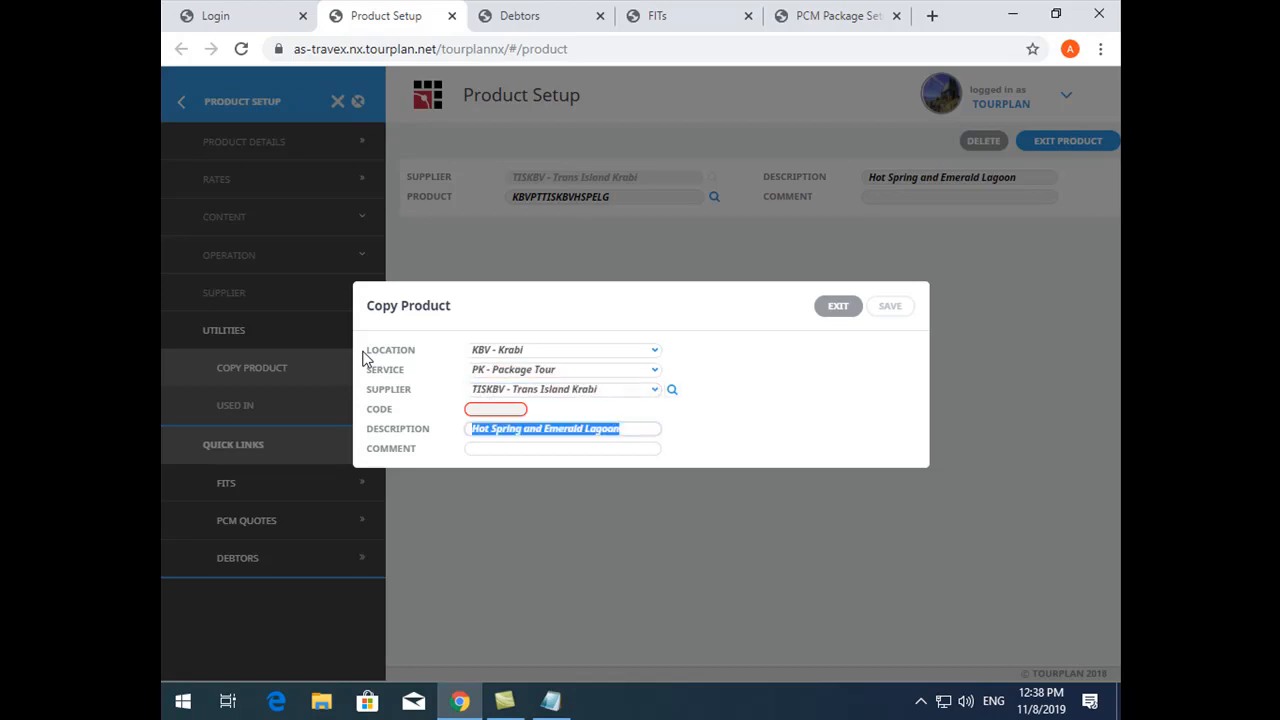
- Give the product copy the description 3D2N Hot Spring and Emerald Lagoon and the code 2NHSEL, and save it
key(Home)
text(3D2)
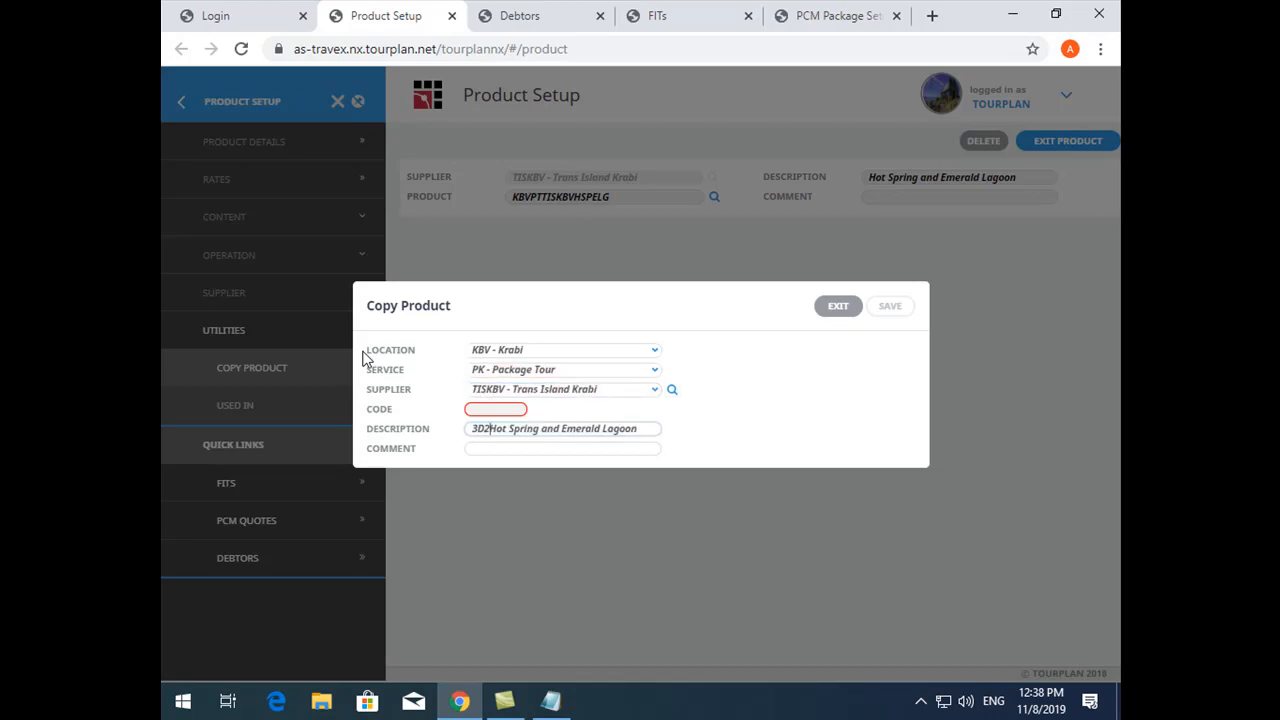
text(N)
click(480, 413)
text(3)
key(BackSpace)
text(2NHSEL)
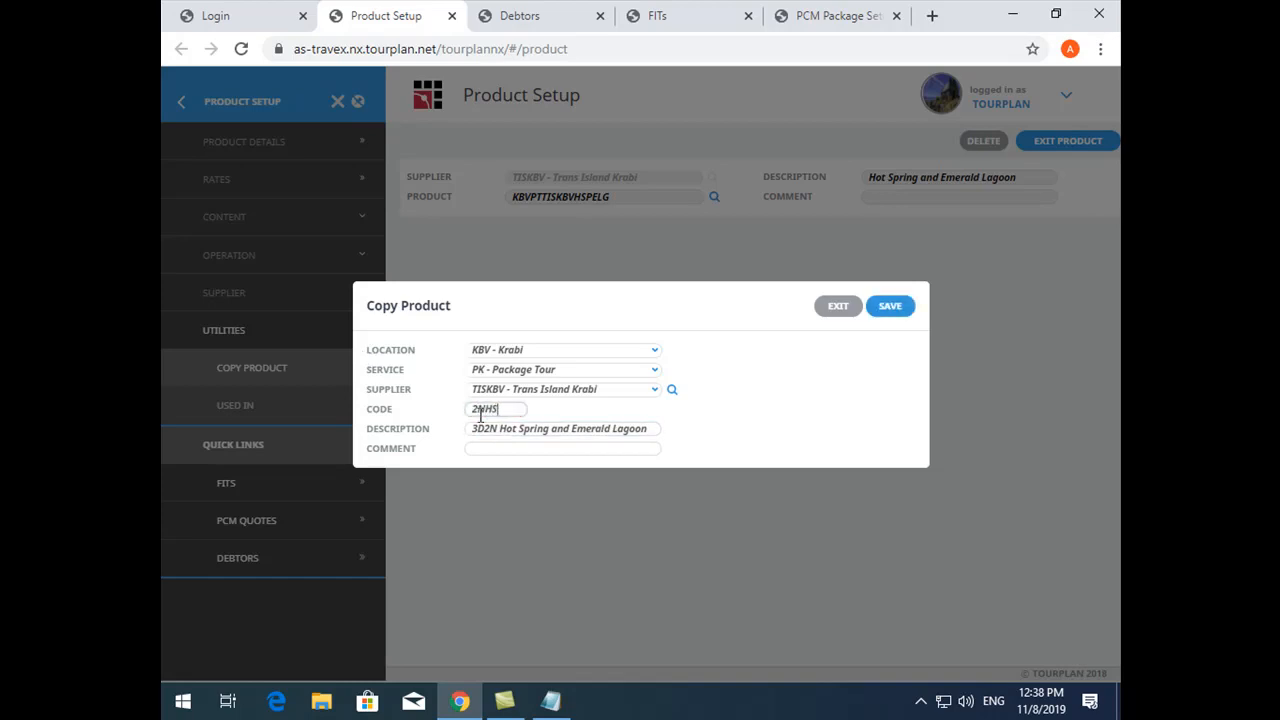
click(900, 307)
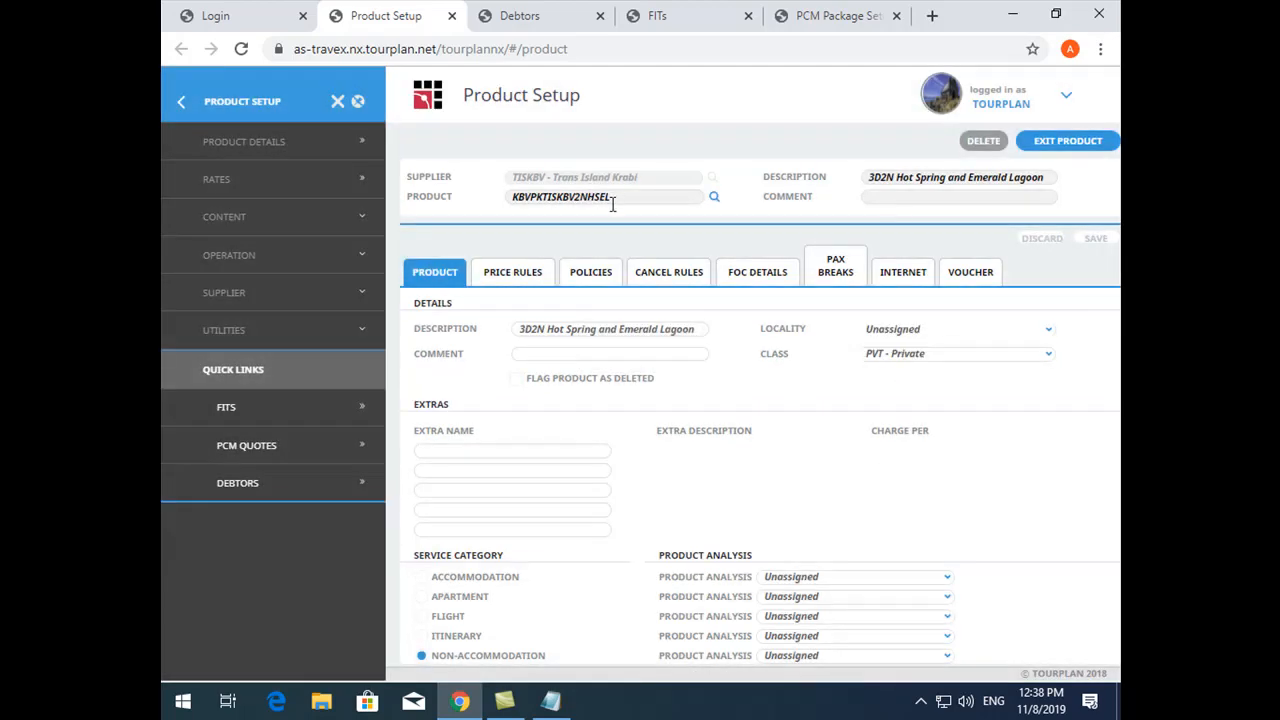
- Examine the group and FIT rates per pax range for the new product's 01-Jan-2019 to 31-Dec-2020 period, and exit them
click(311, 185)
double_click(594, 332)
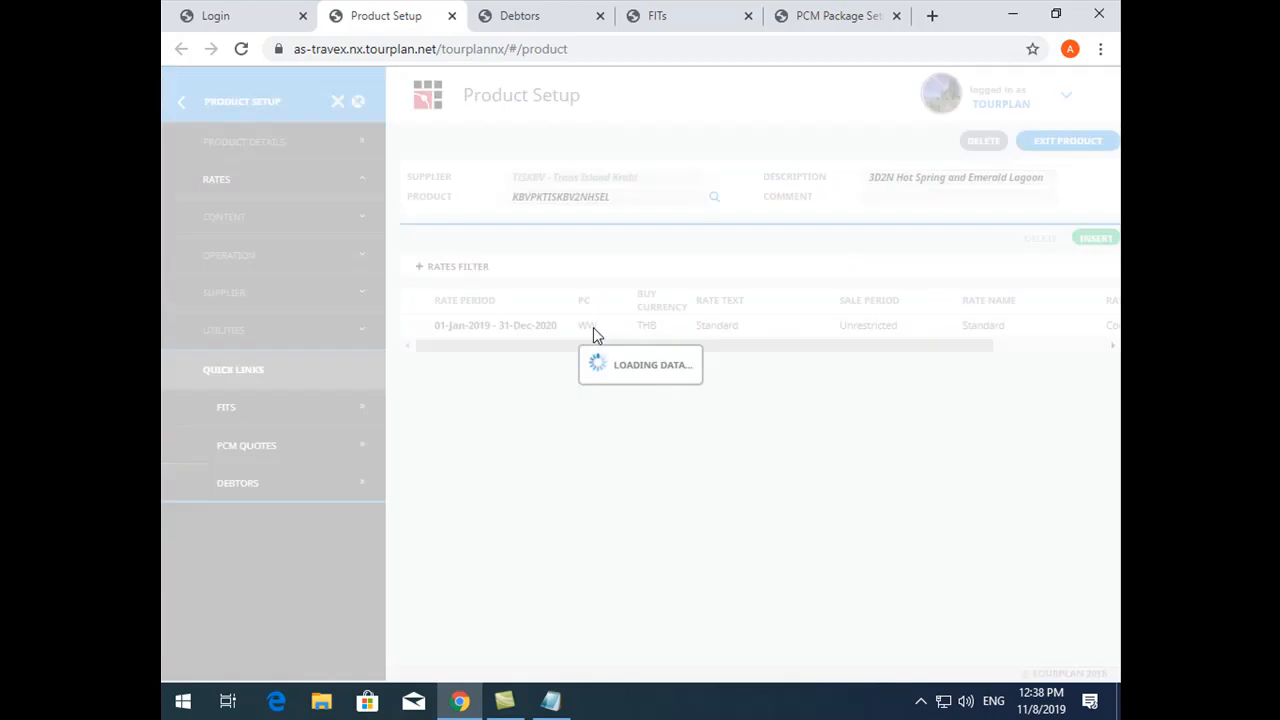
click(433, 299)
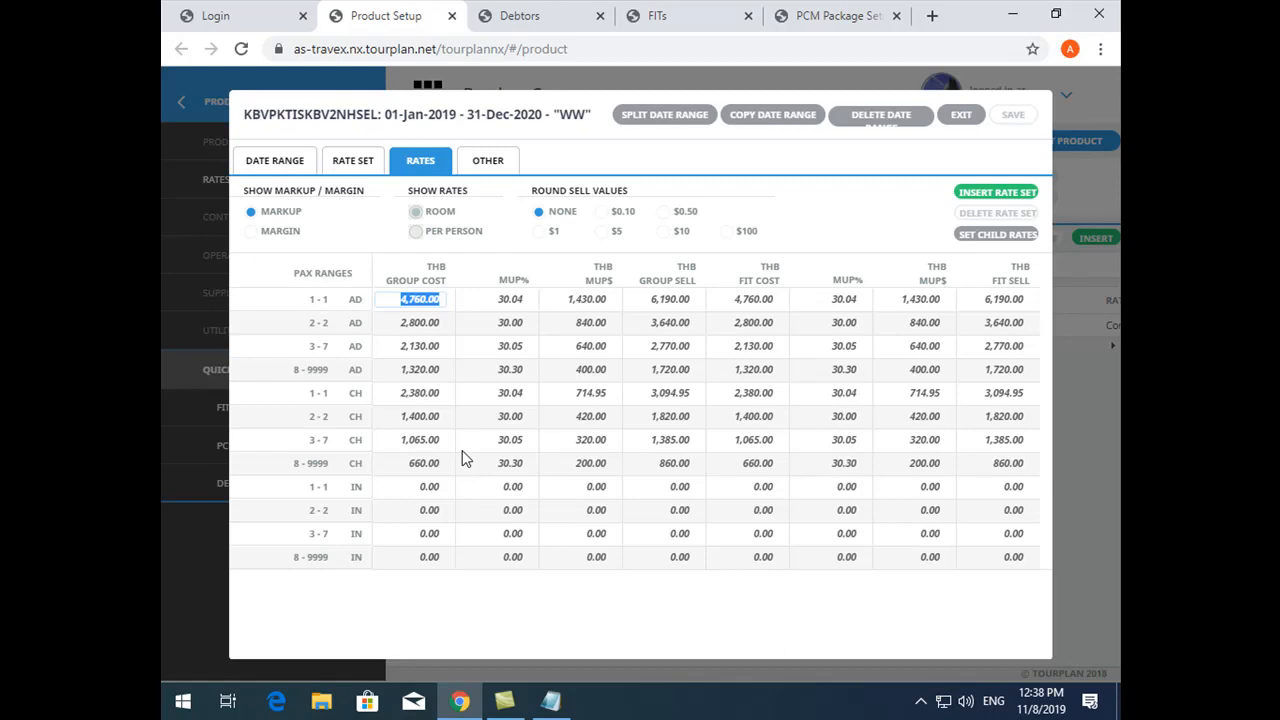
click(958, 122)
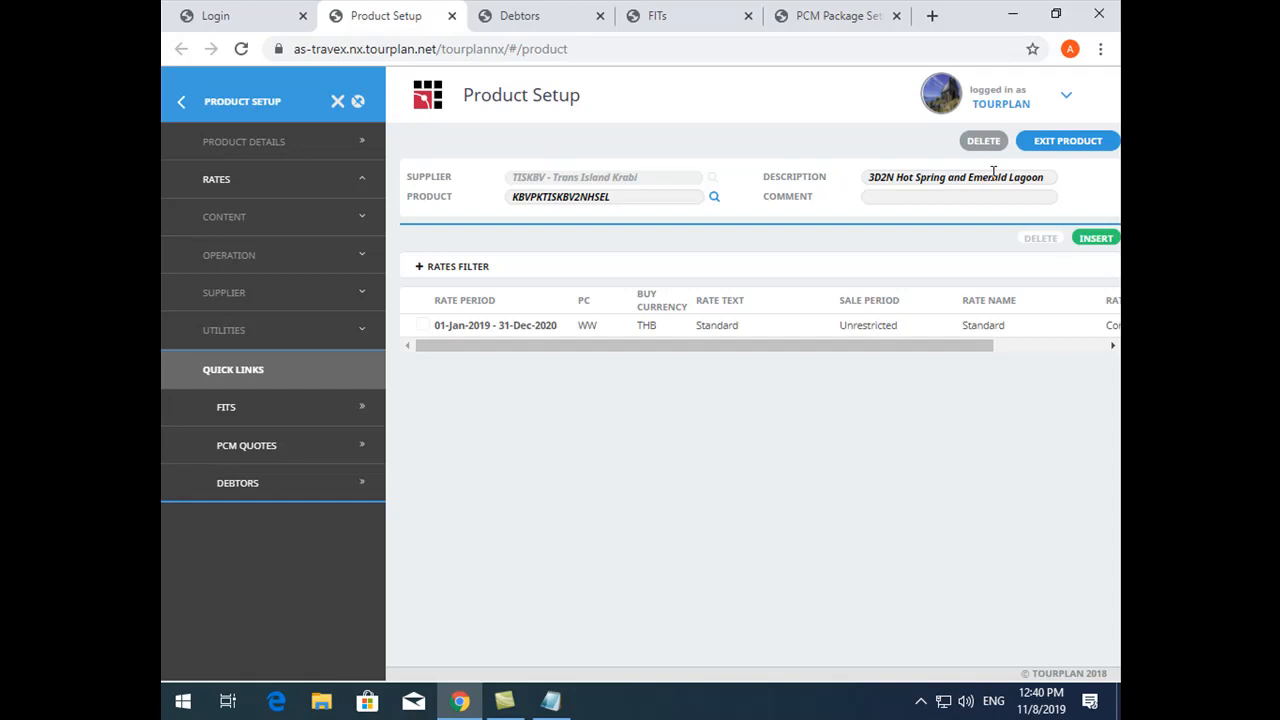
- In the open FIT booking, start a service line insert and find Package Tour products of supplier Trans Island Krabi
click(735, 16)
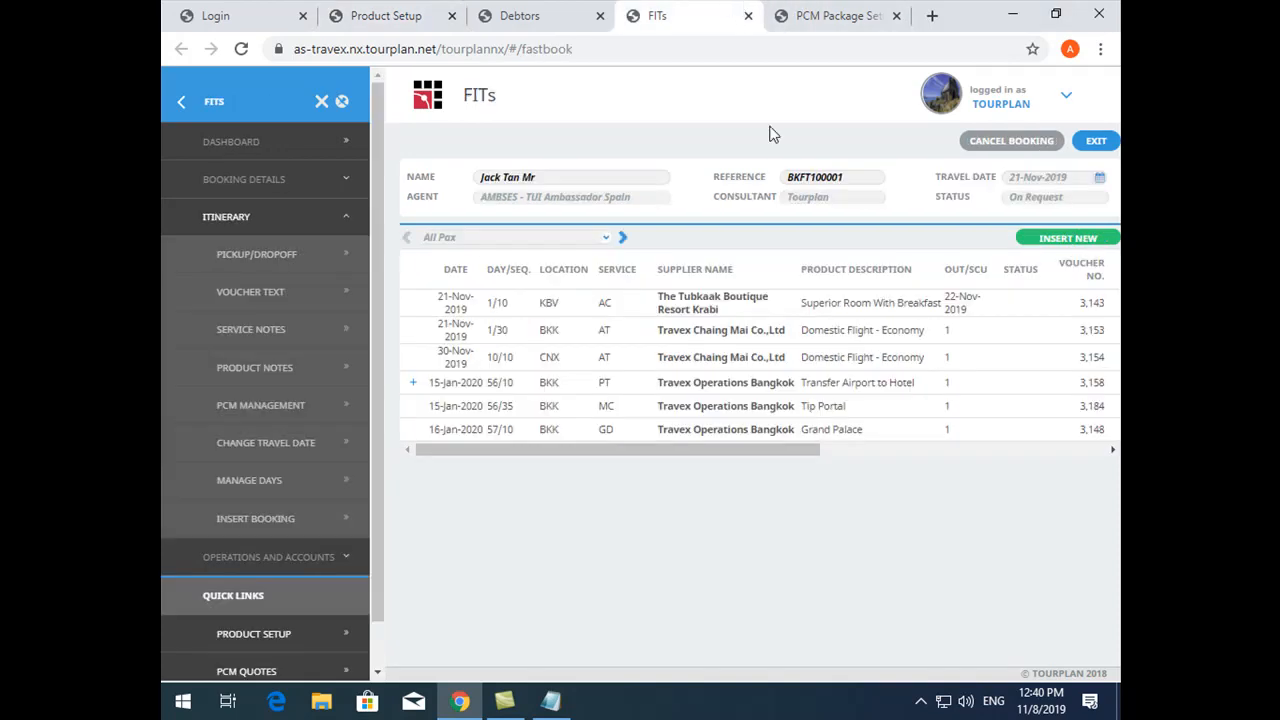
click(1070, 241)
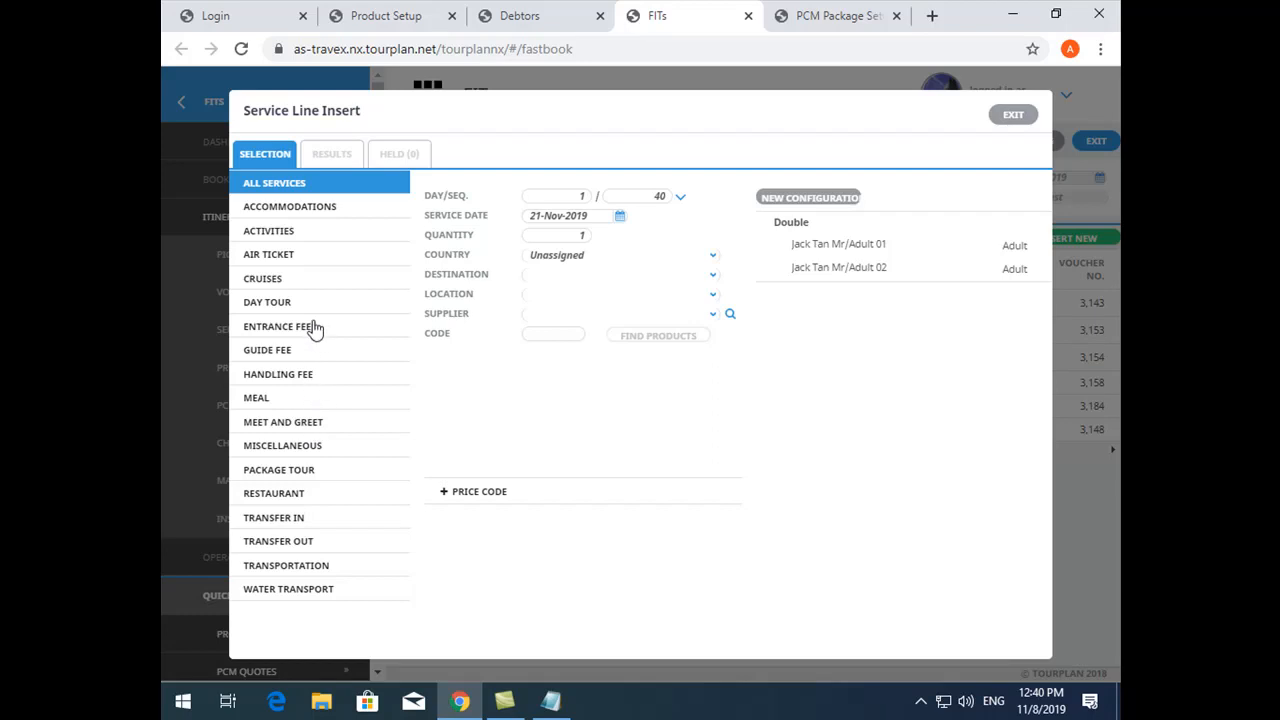
click(329, 470)
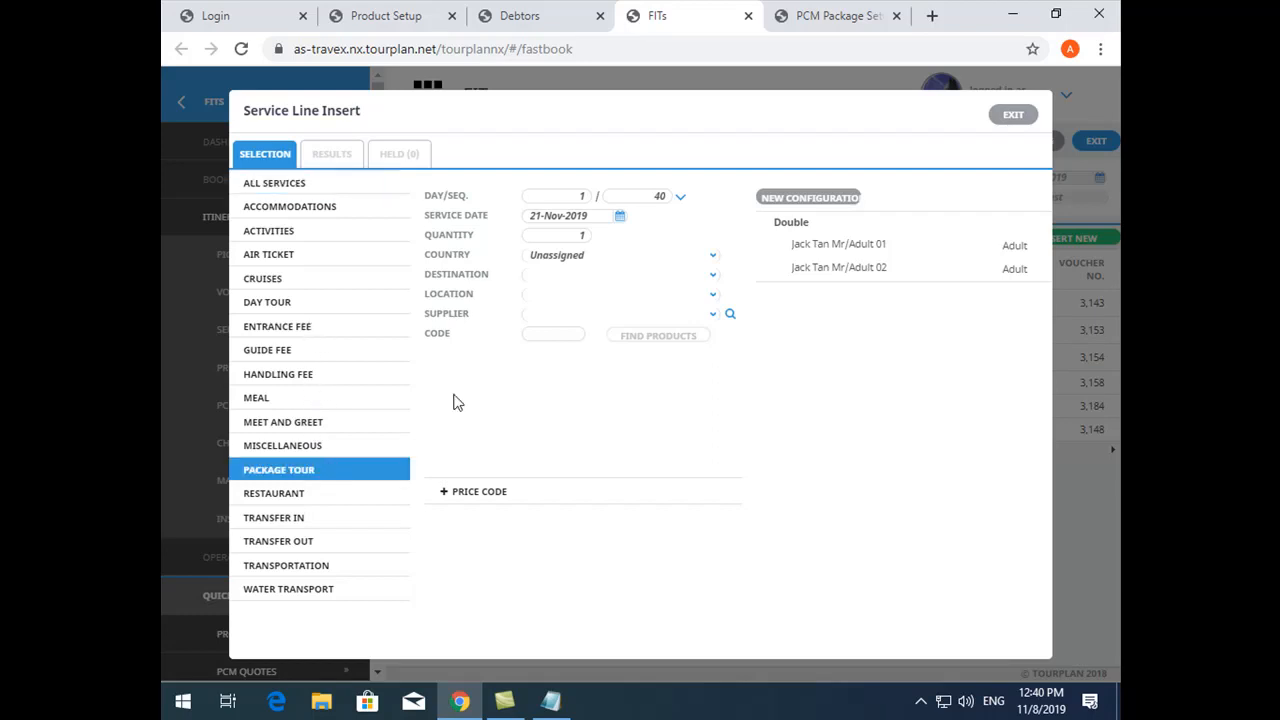
click(567, 295)
key(Tab)
text(TRAN)
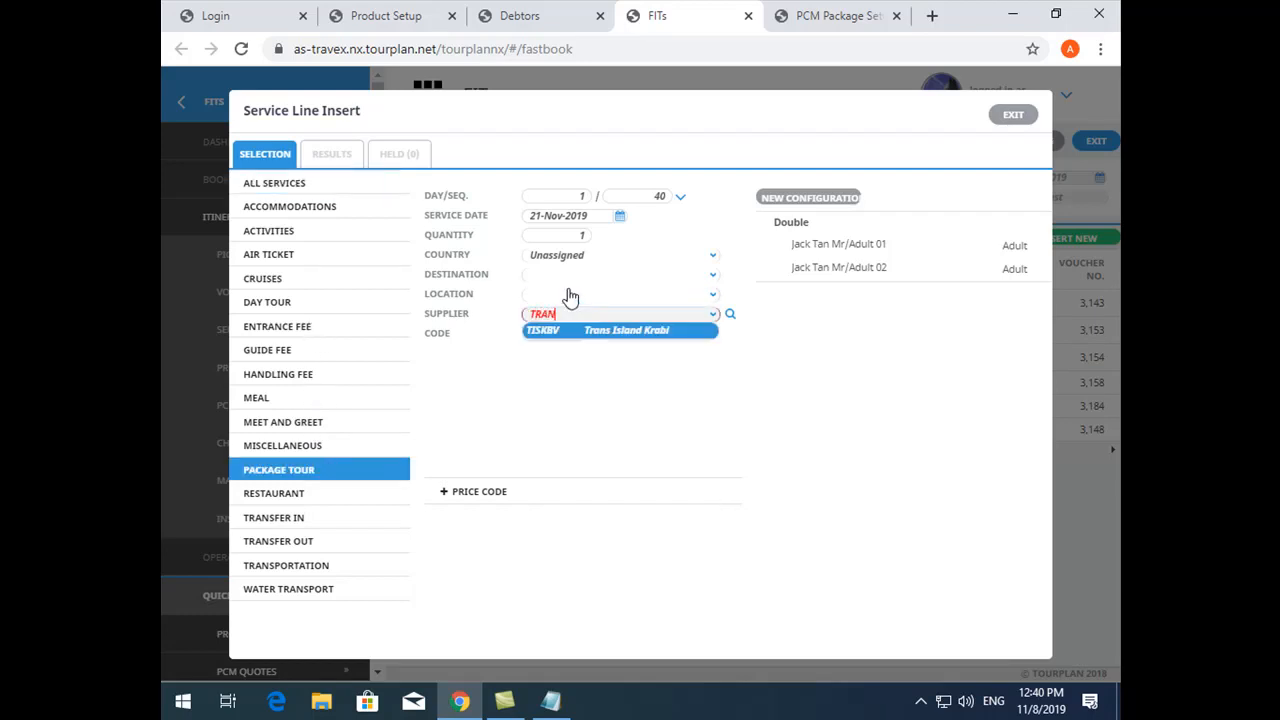
key(Tab)
click(645, 338)
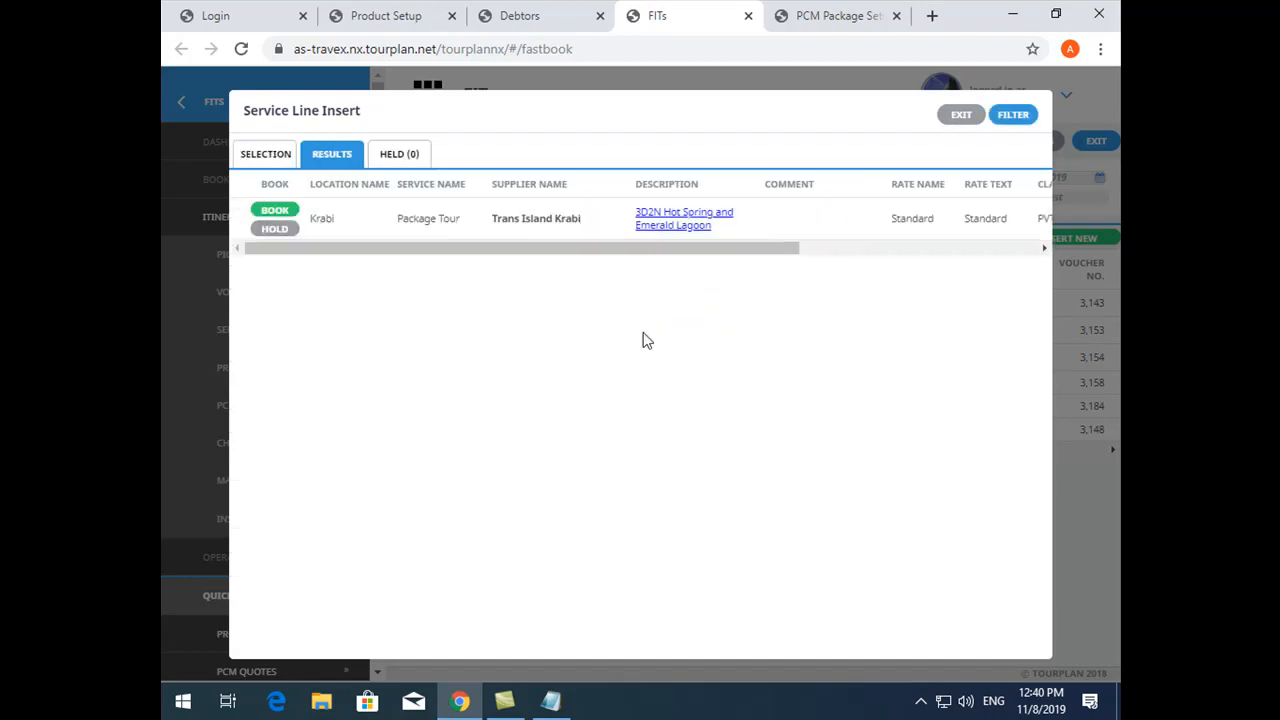
- Book the 3D2N Hot Spring and Emerald Lagoon product for 21-Nov-2019, save the service line, and check it in the itinerary
click(268, 211)
click(1004, 134)
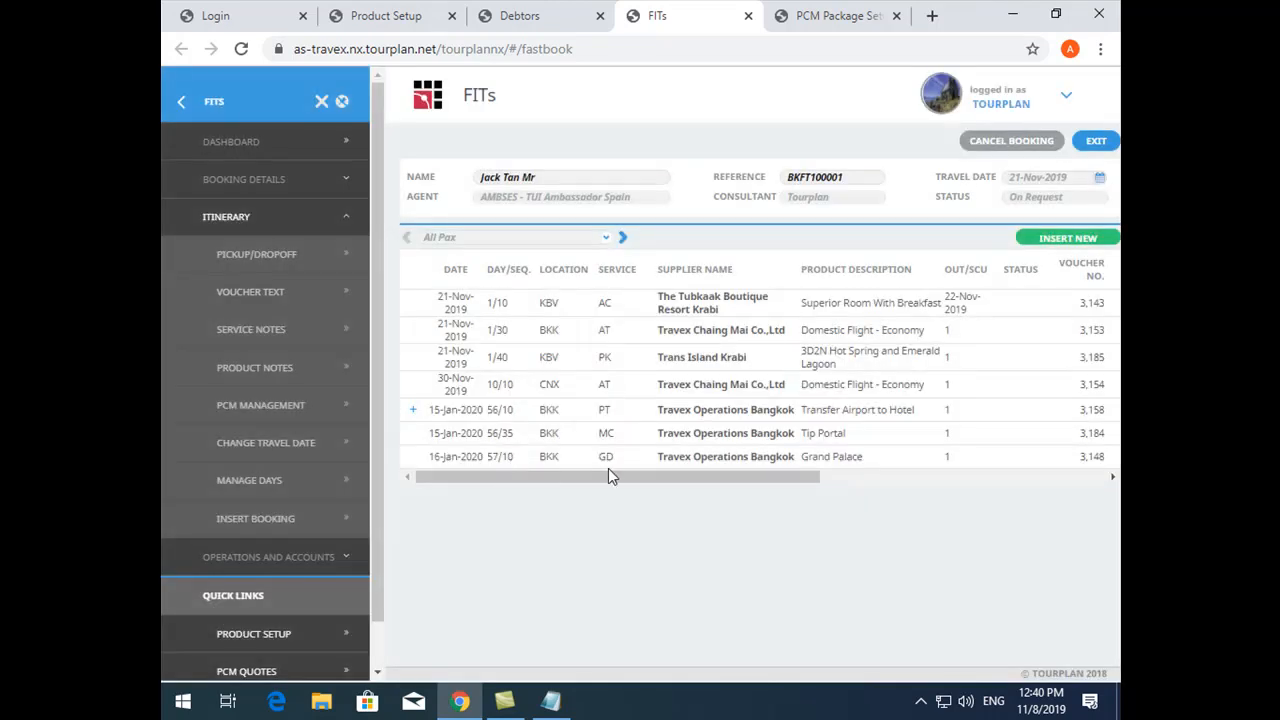
drag(610, 476, 635, 476)
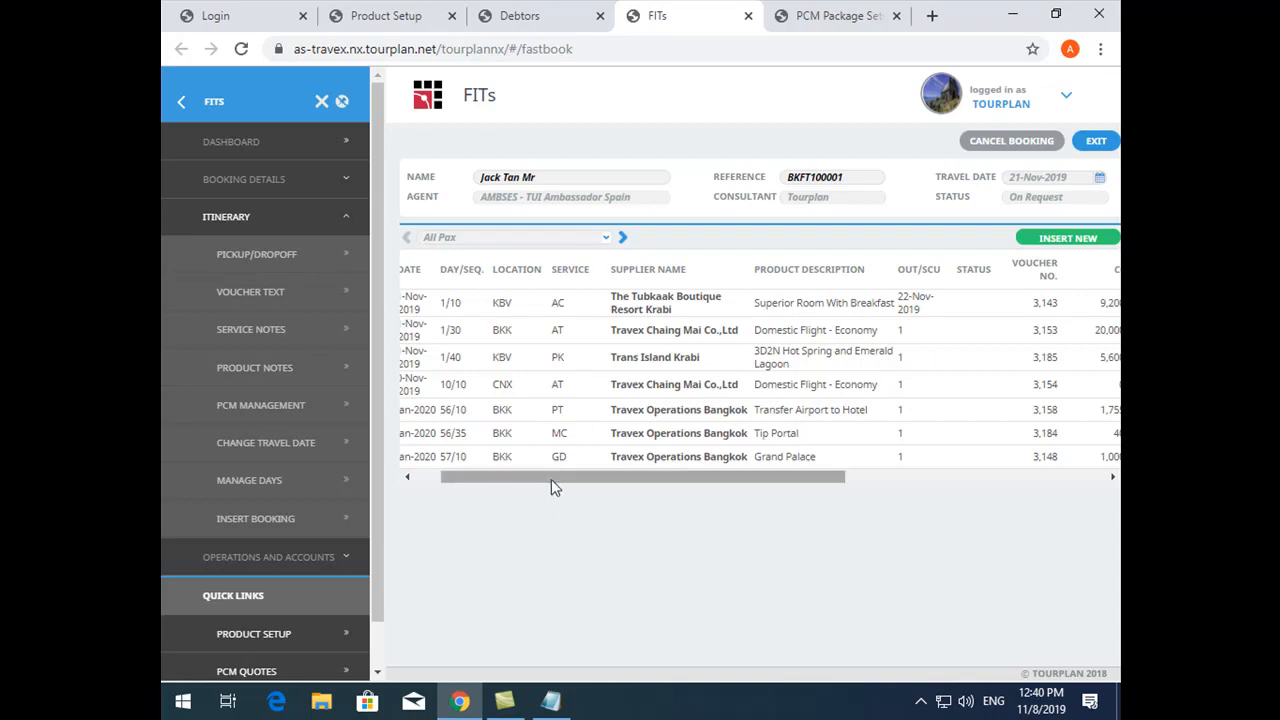
drag(557, 477, 469, 477)
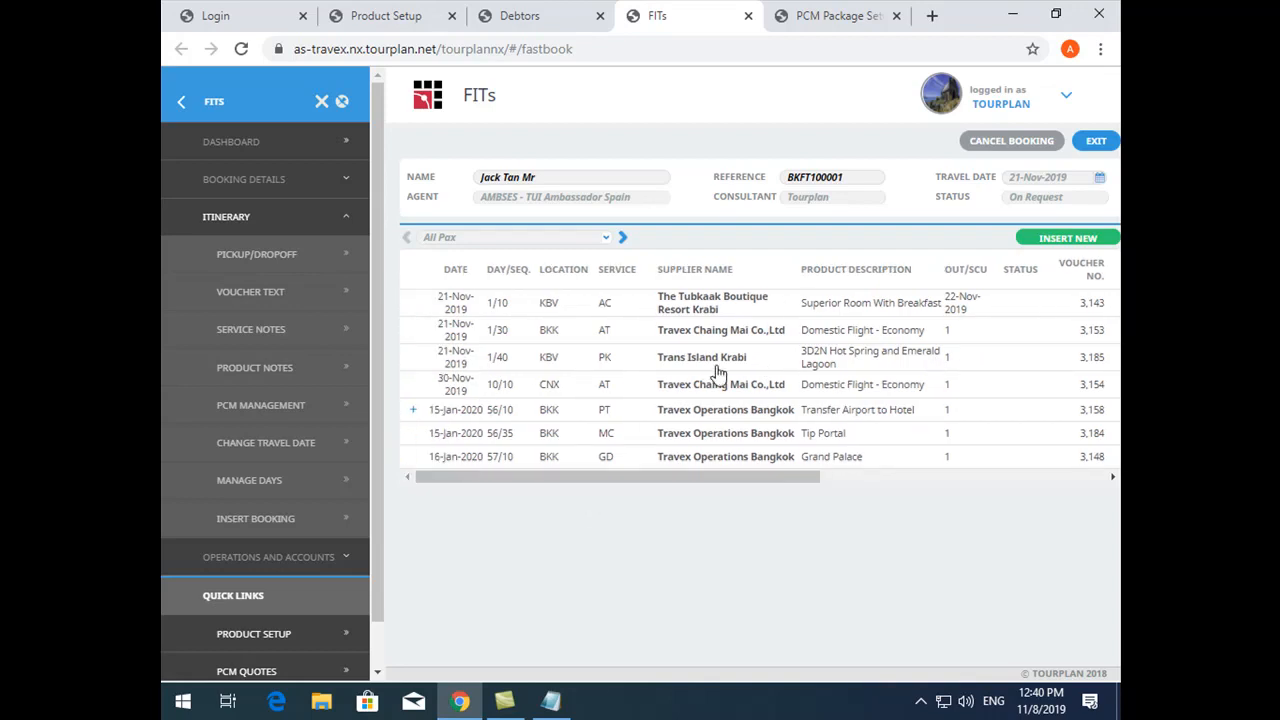
- Compare the 01-Jan-2019 to 31-Dec-2020 rates of the package product with the PCM package and the FIT itinerary, and exit the rates
click(410, 17)
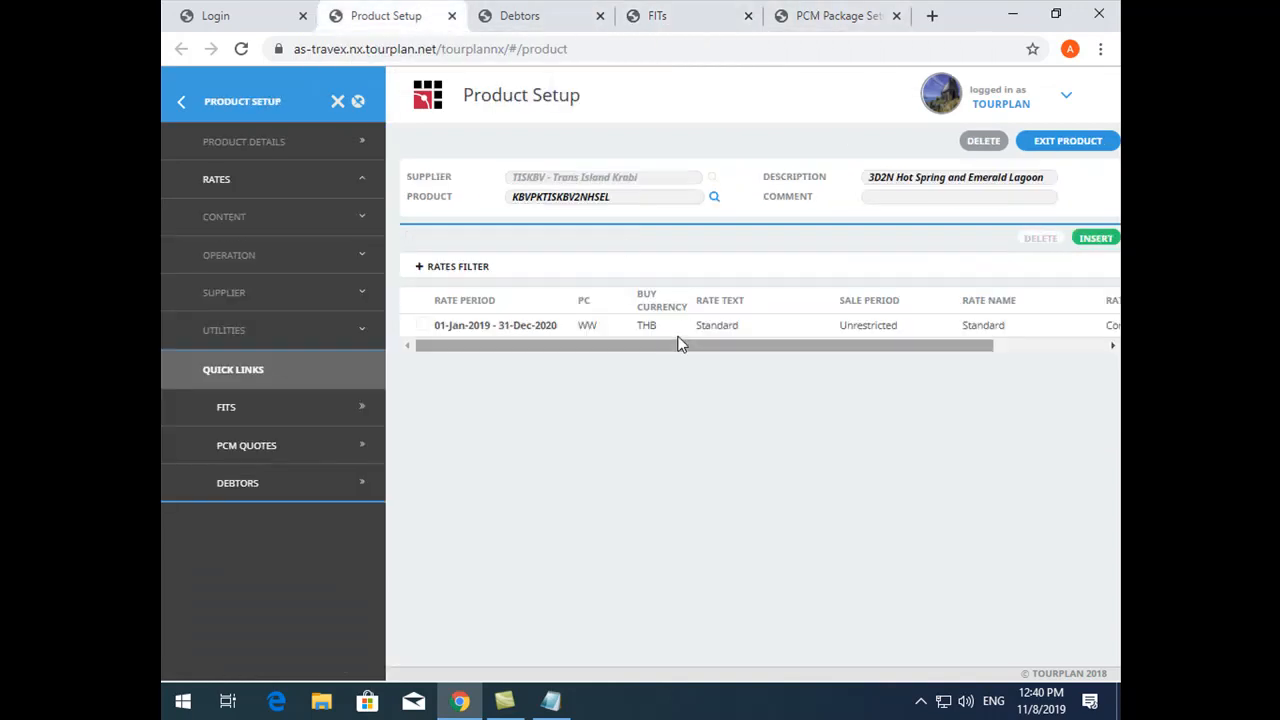
double_click(549, 332)
click(420, 299)
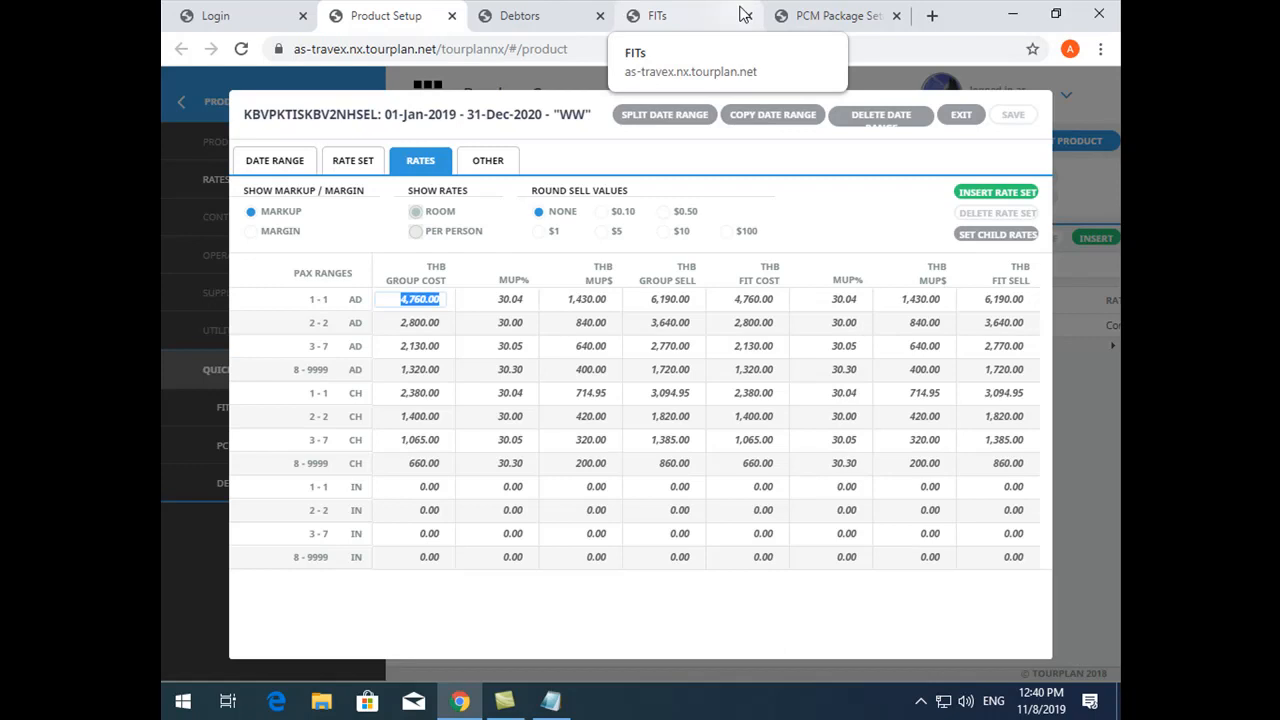
click(787, 15)
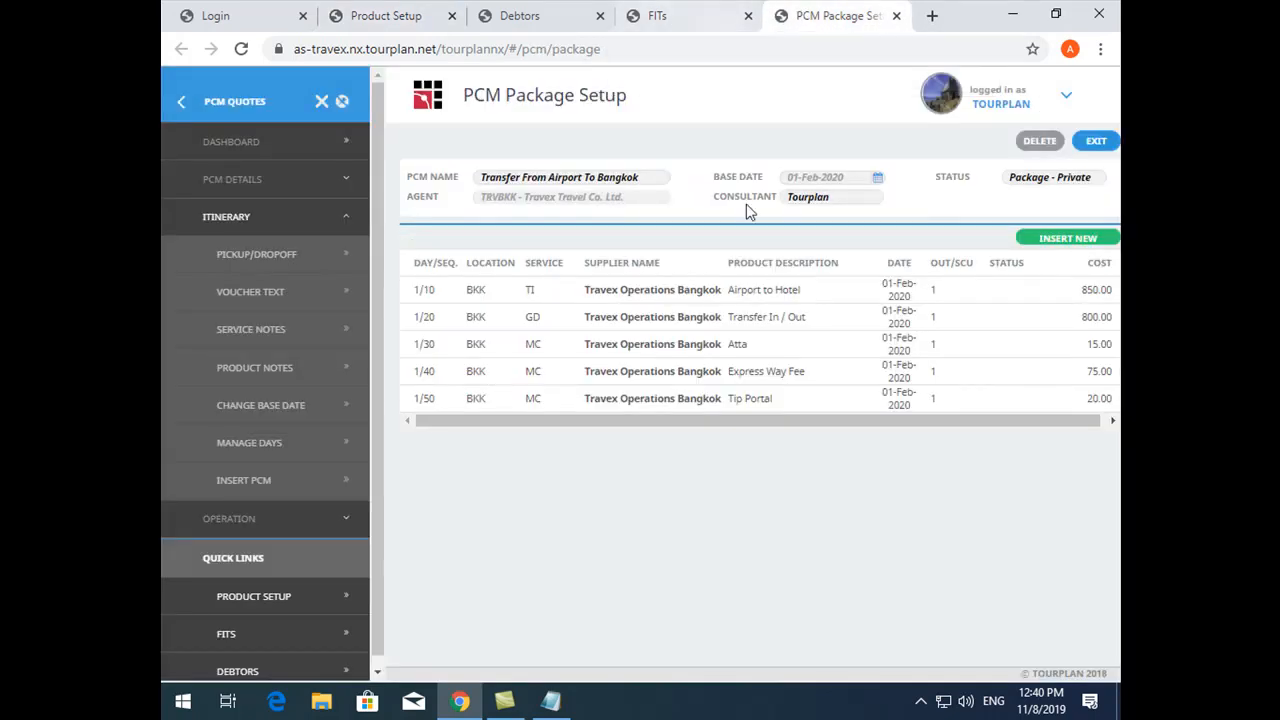
click(678, 12)
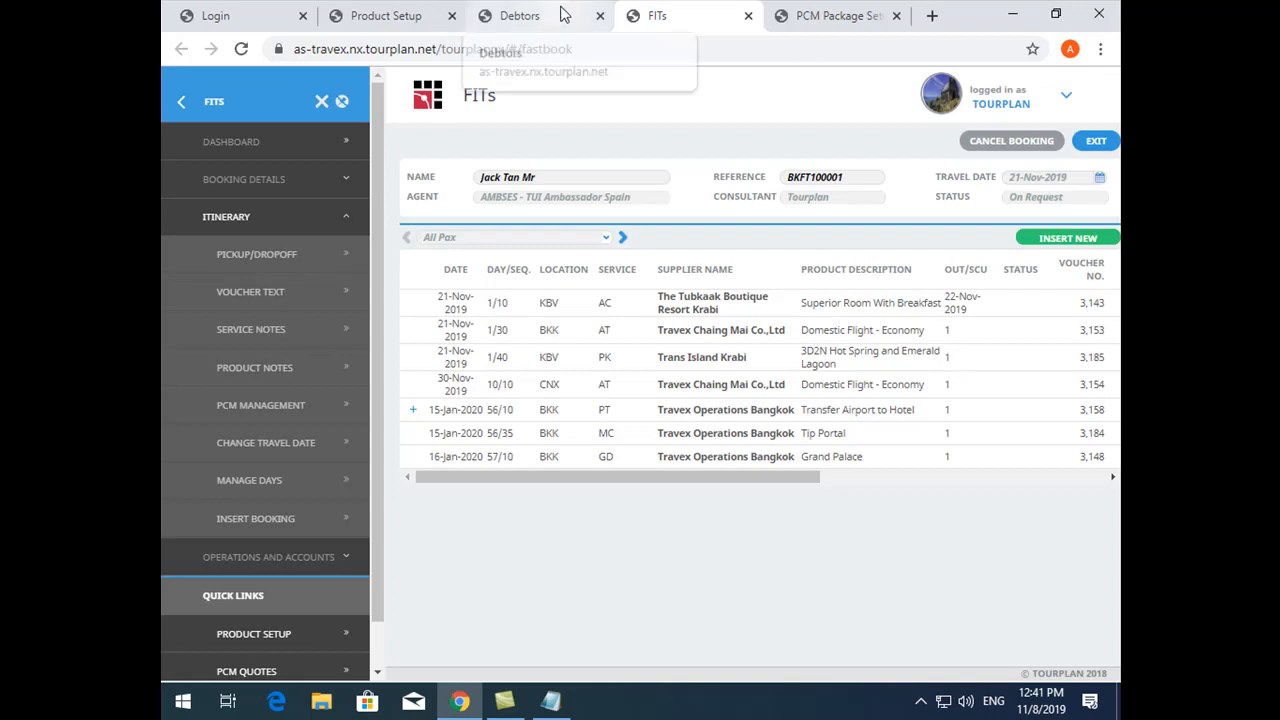
click(400, 12)
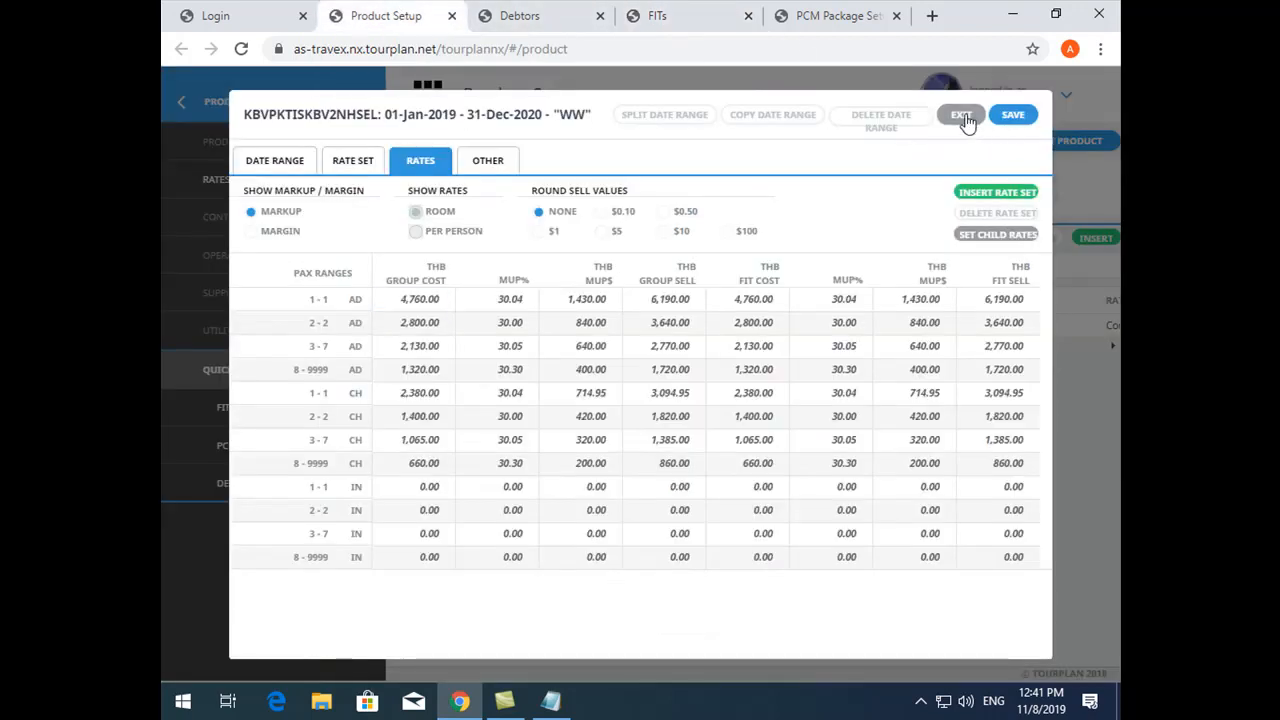
click(966, 116)
- In the package product's price rules, set the number of 24 hour periods in a tour to 2 and save
click(302, 144)
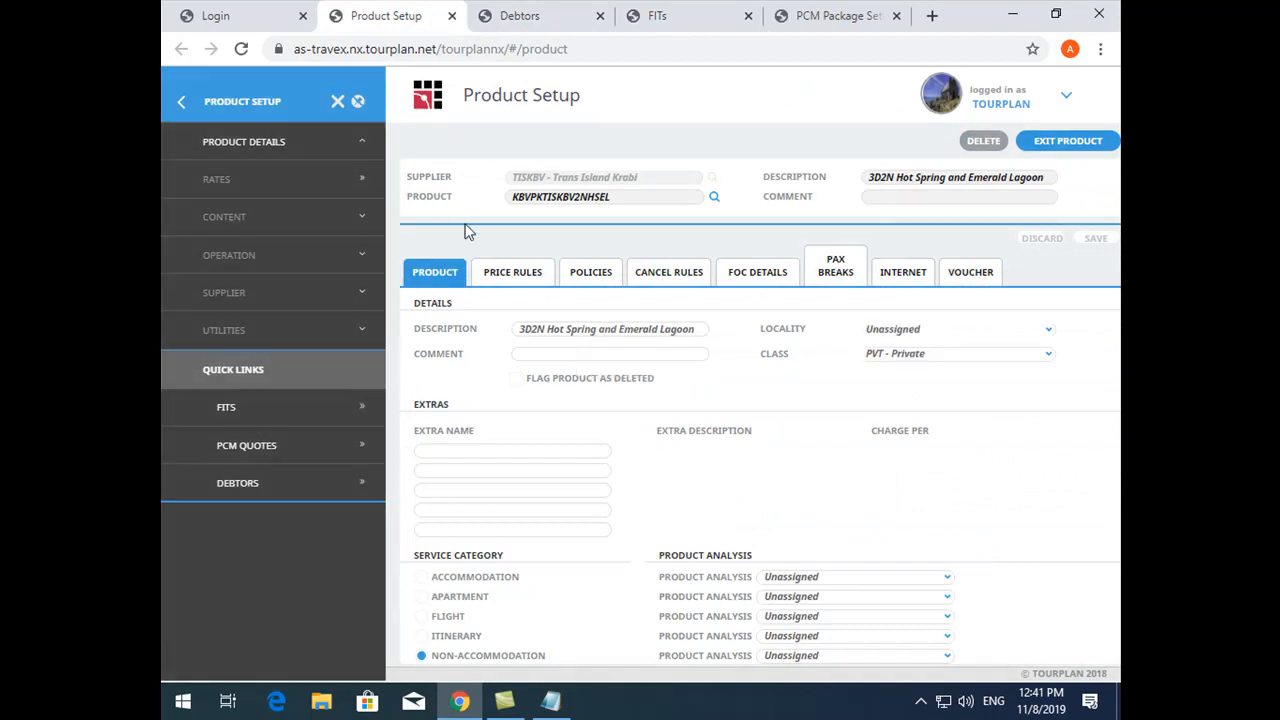
click(510, 271)
drag(418, 385, 594, 432)
click(594, 428)
click(662, 389)
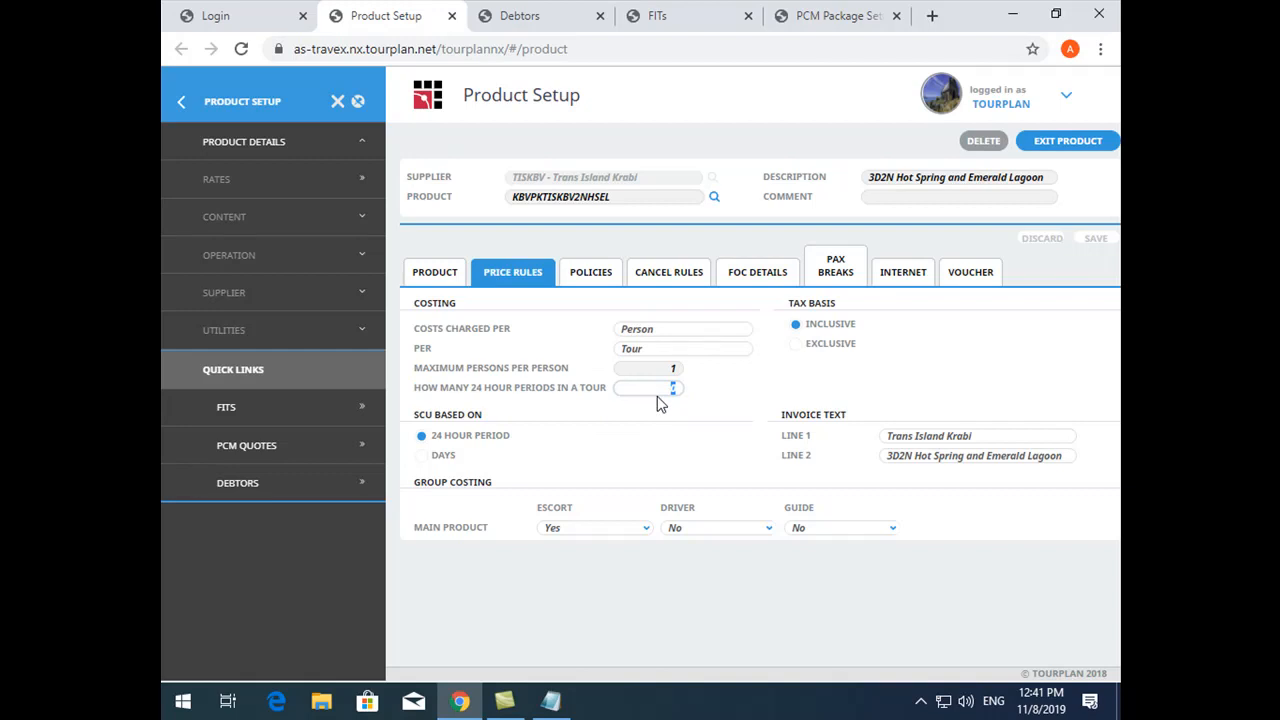
click(665, 20)
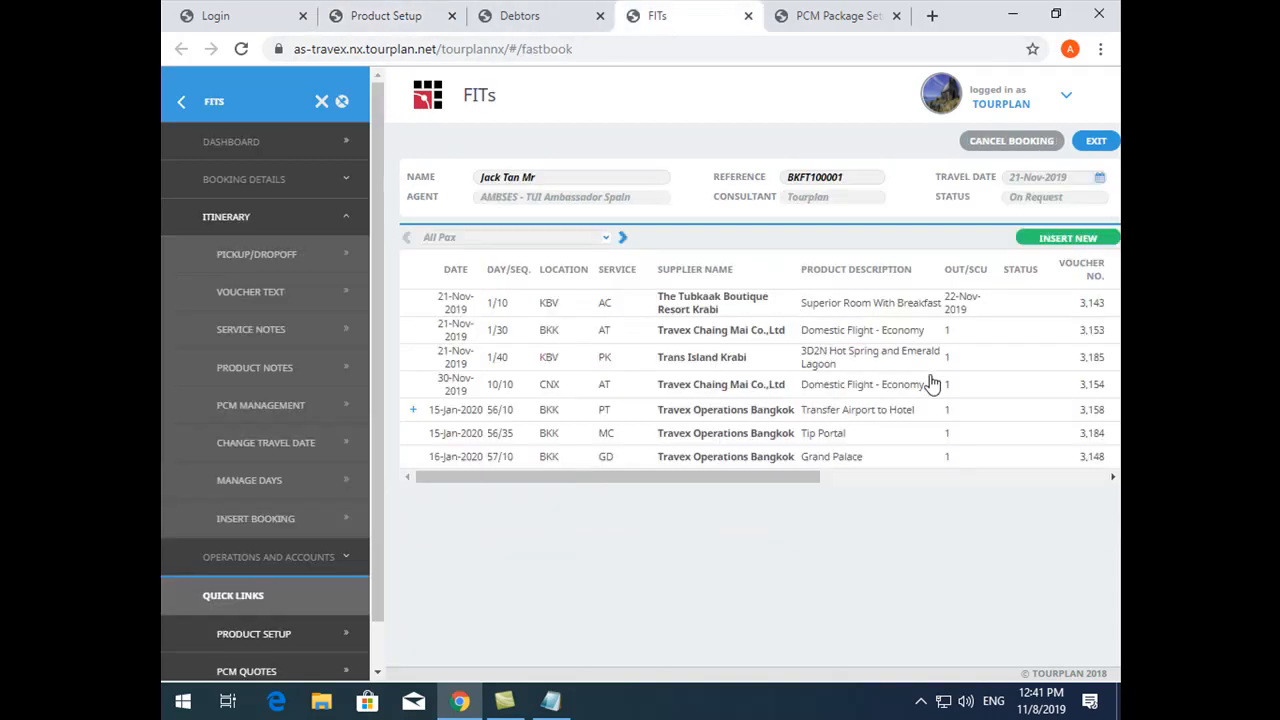
click(354, 10)
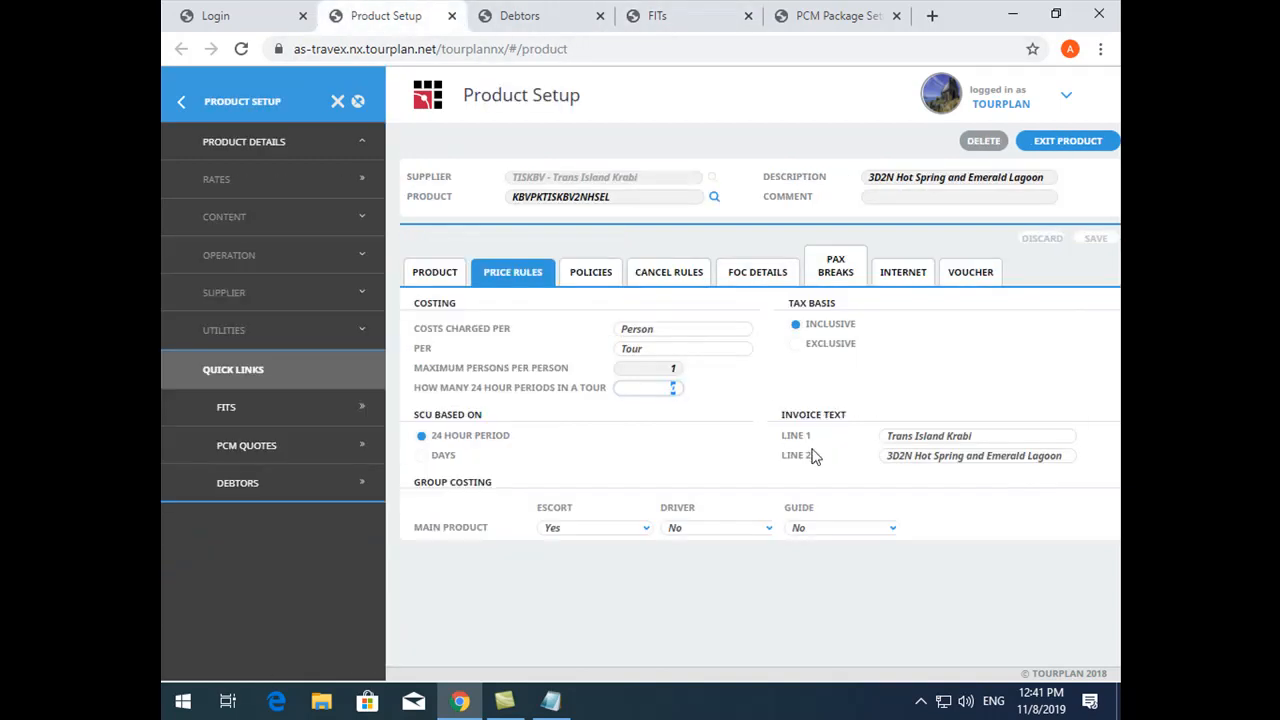
text(1)
double_click(671, 391)
text(2)
click(1090, 241)
- Copy the FIT booking's reference, reload FITs, retrieve the booking by that reference and open its itinerary
click(690, 12)
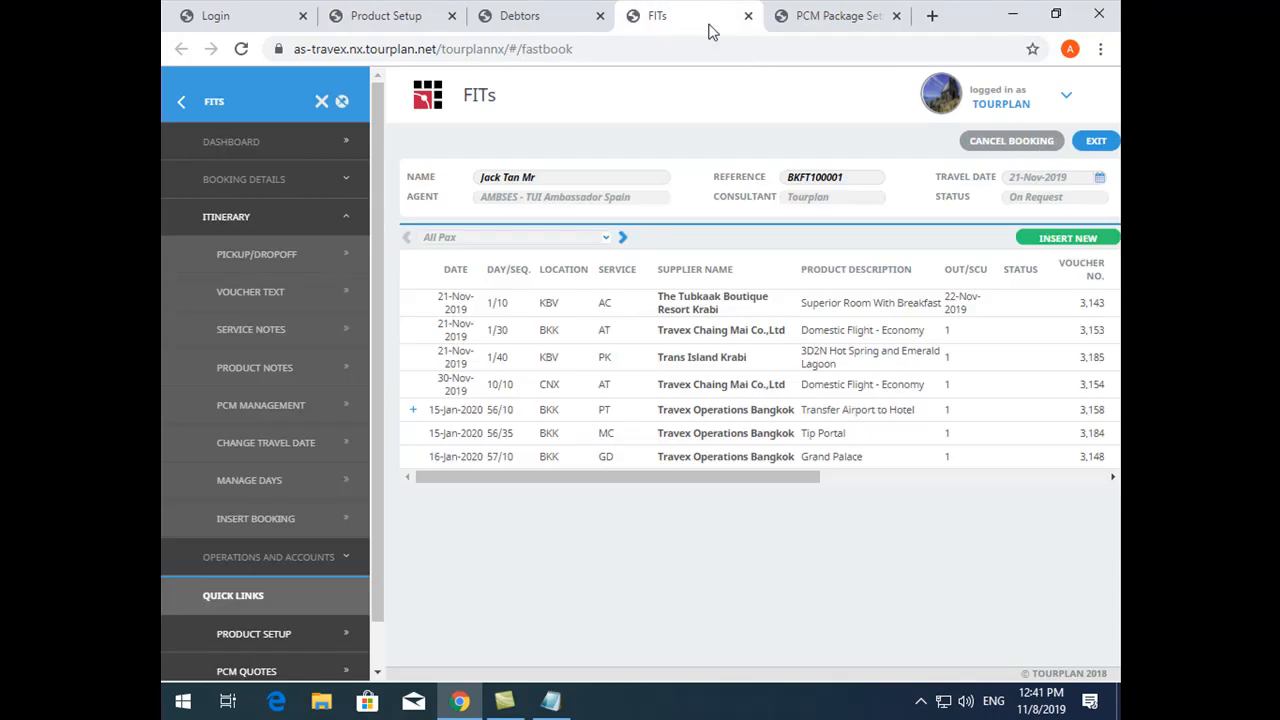
double_click(827, 177)
key(ctrl+c)
key(F5)
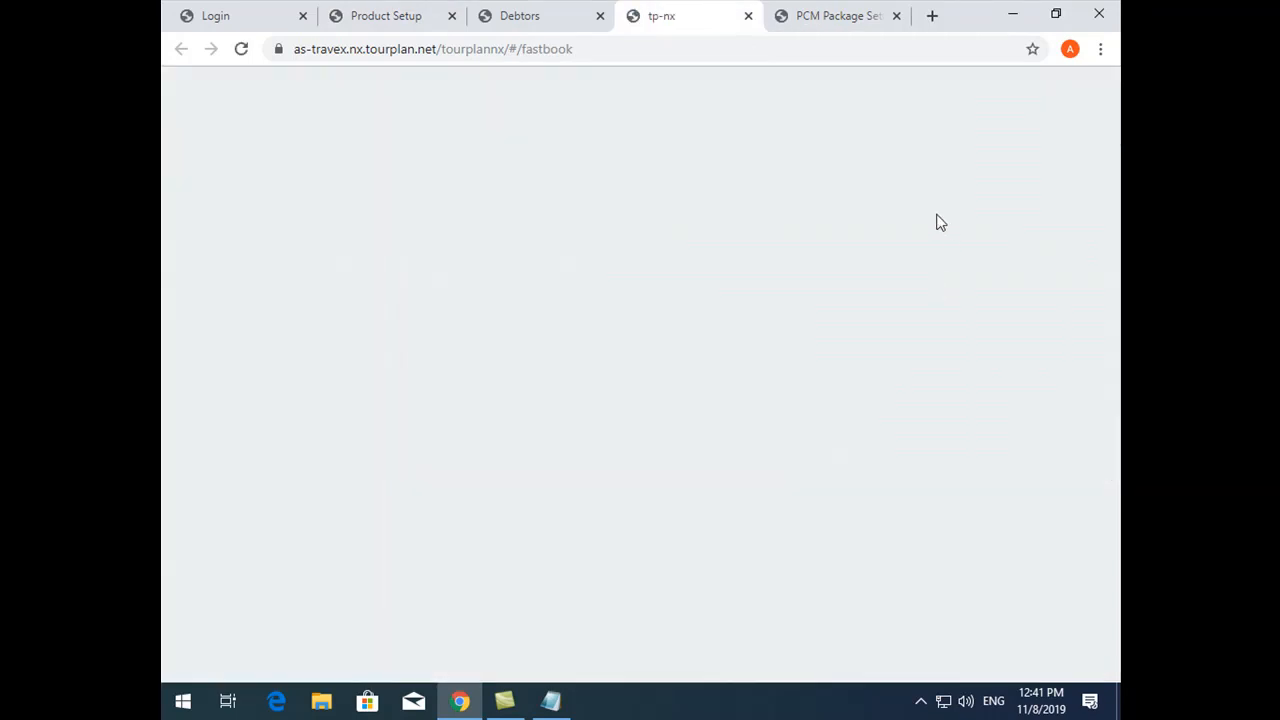
click(869, 179)
key(ctrl+v)
click(894, 177)
click(644, 361)
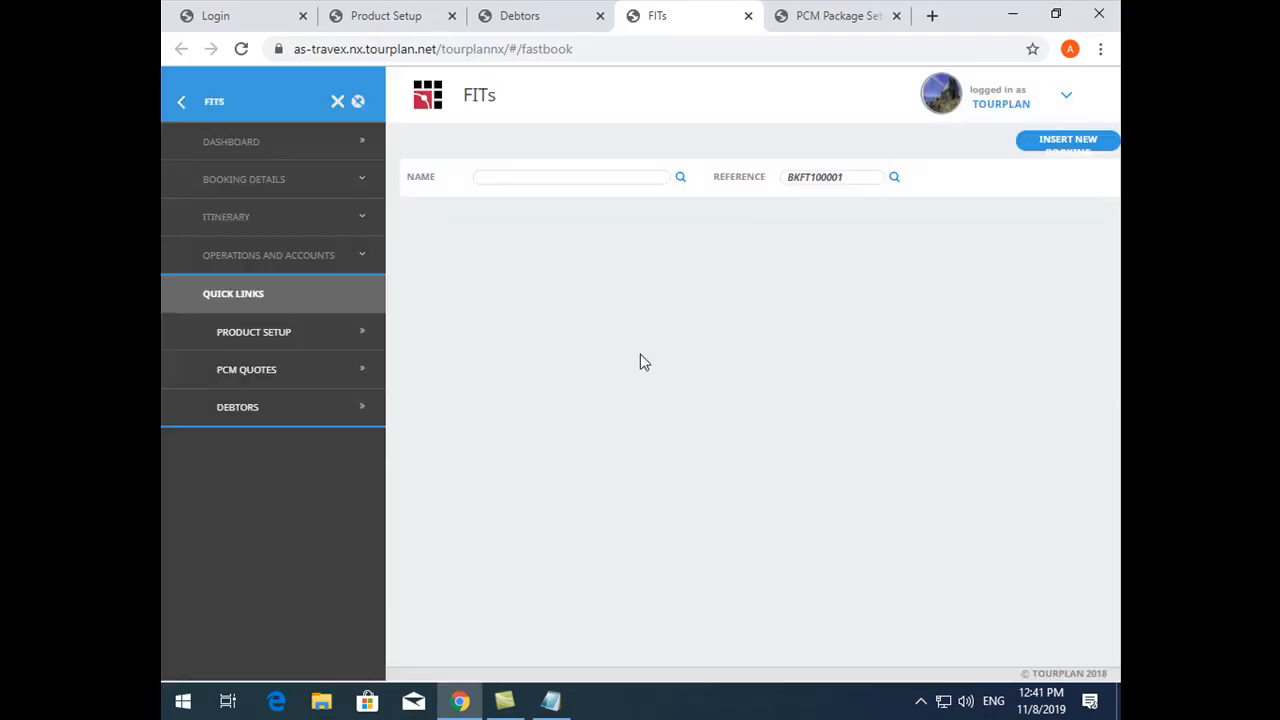
click(297, 216)
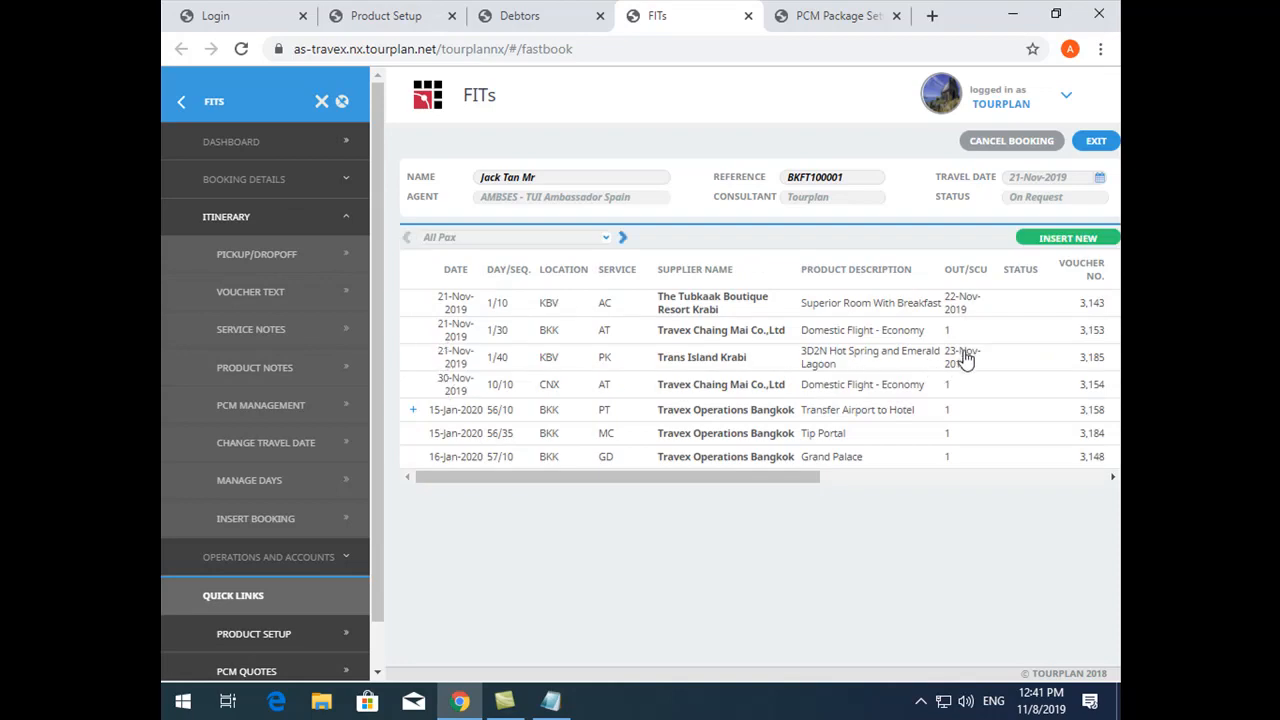
- In the itinerary's column defaults, move the Out/SCU column up to directly after Date and save
click(1001, 271)
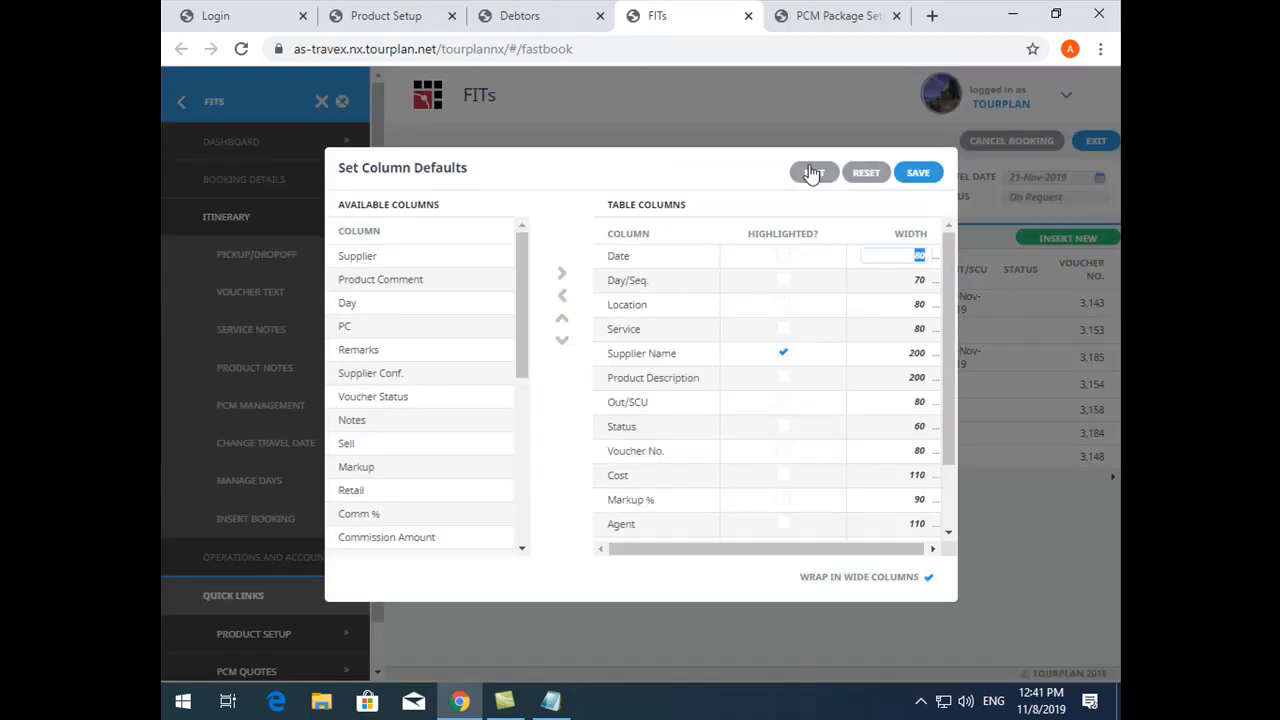
click(662, 404)
click(566, 320)
click(566, 320)
click(566, 320)
click(566, 320)
click(566, 320)
click(917, 174)
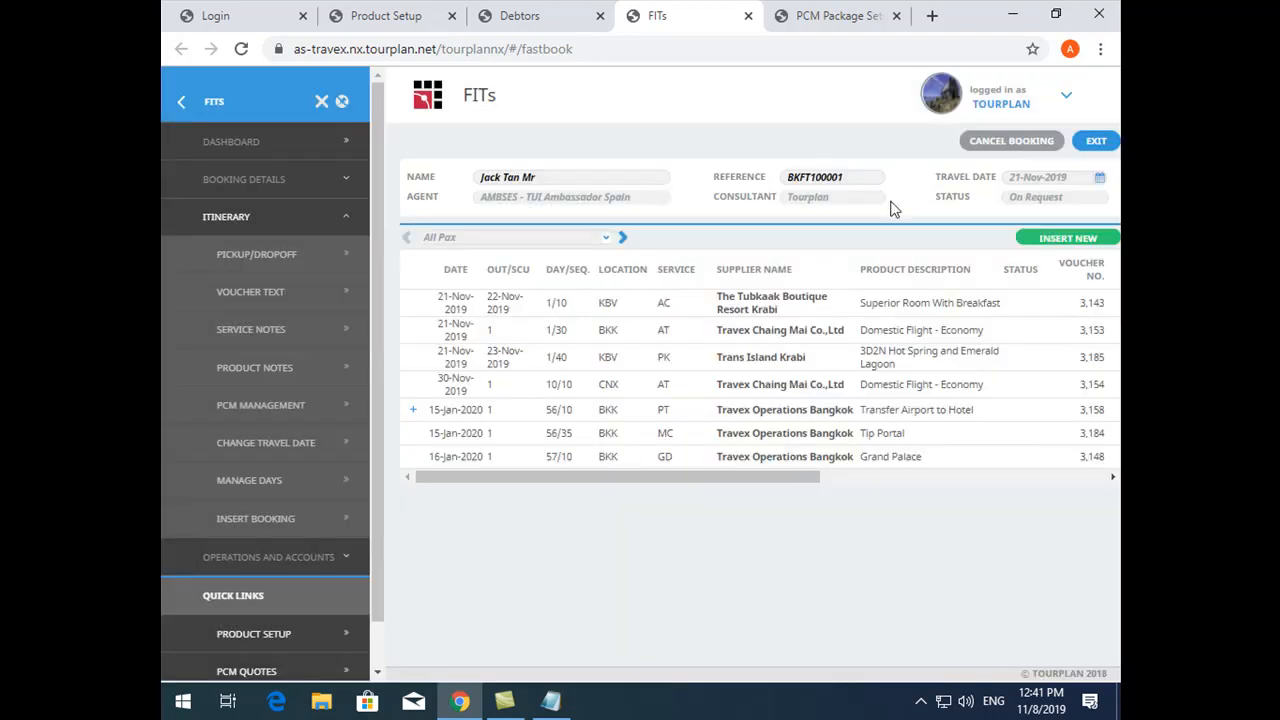